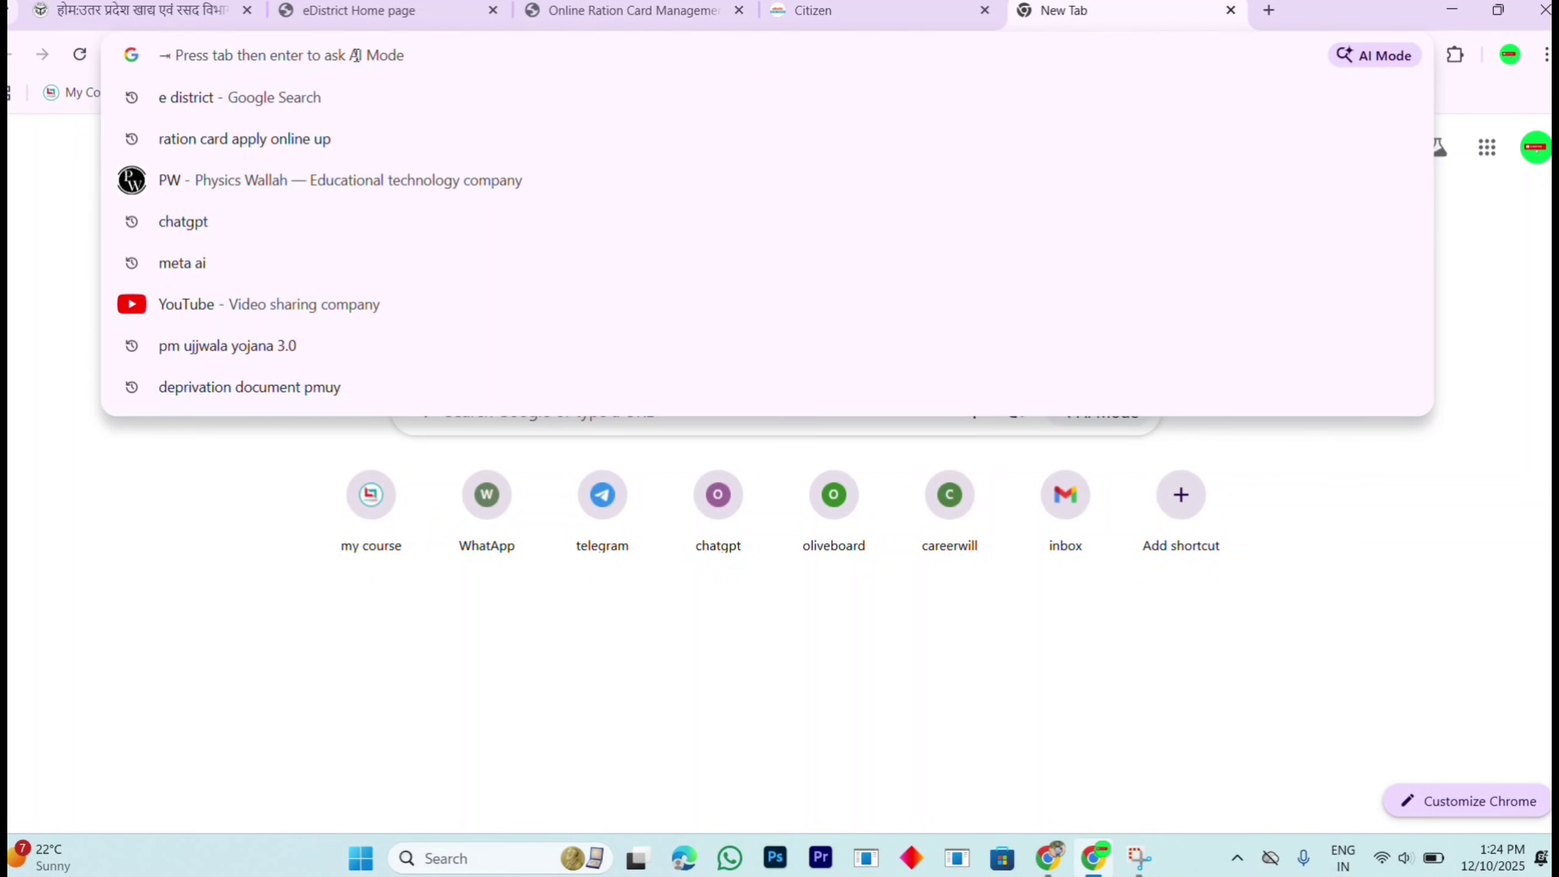
Step: Search Google for 'e district' and open the official e-District Uttar Pradesh site
type("e district")
key("Return")
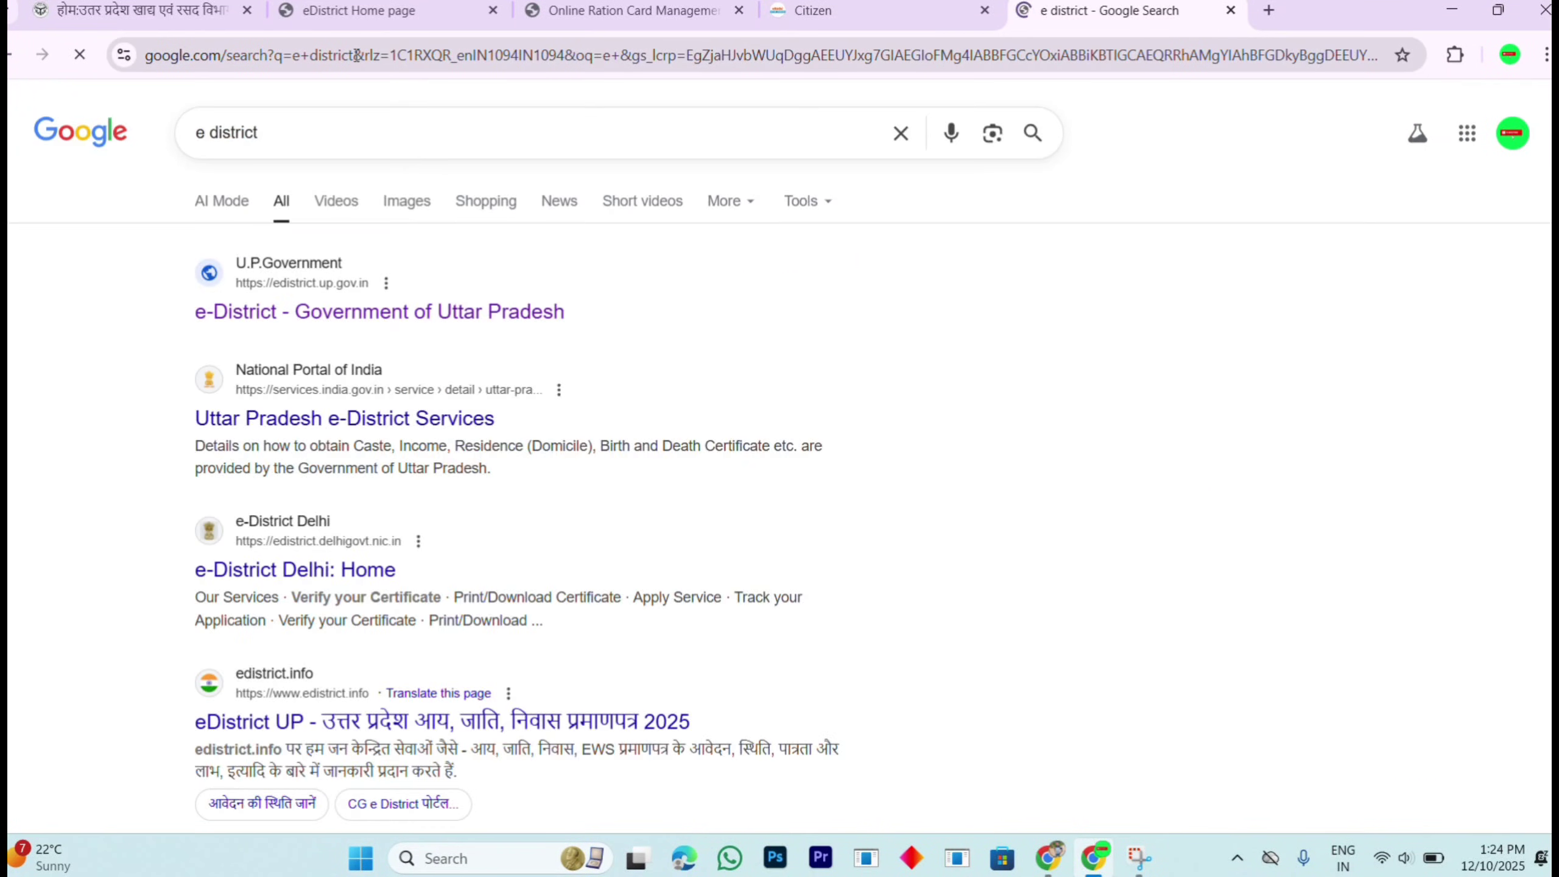
scroll(310, 319, "up", 2)
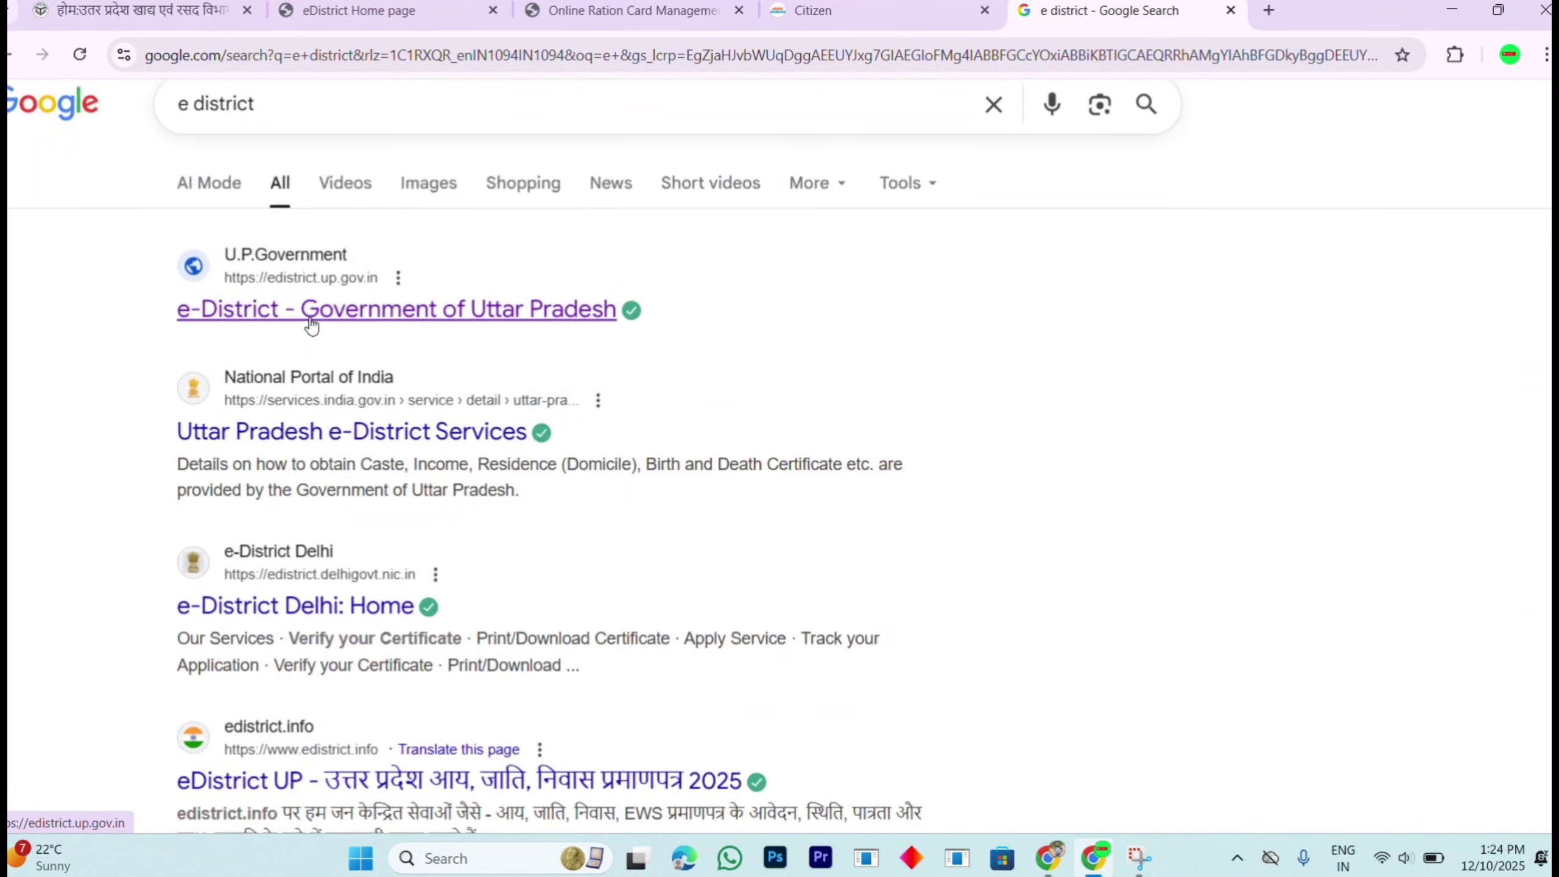
scroll(311, 324, "down", 2)
left_click(311, 322)
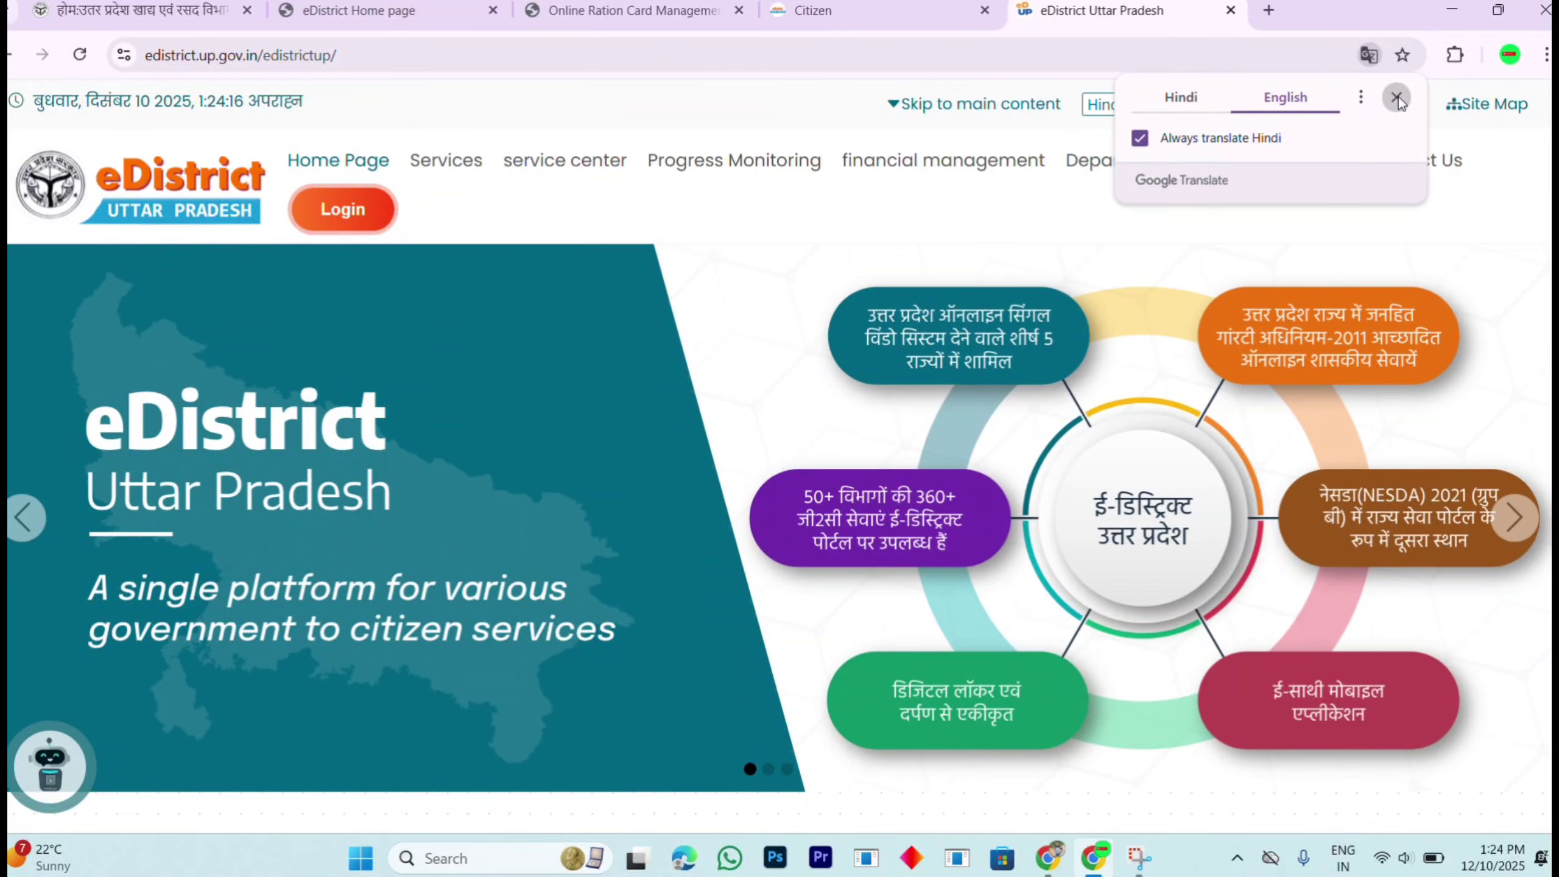
Step: Dismiss the translation prompt and open the Citizen Login (e-Sathi) page
left_click(1397, 98)
left_click(338, 215)
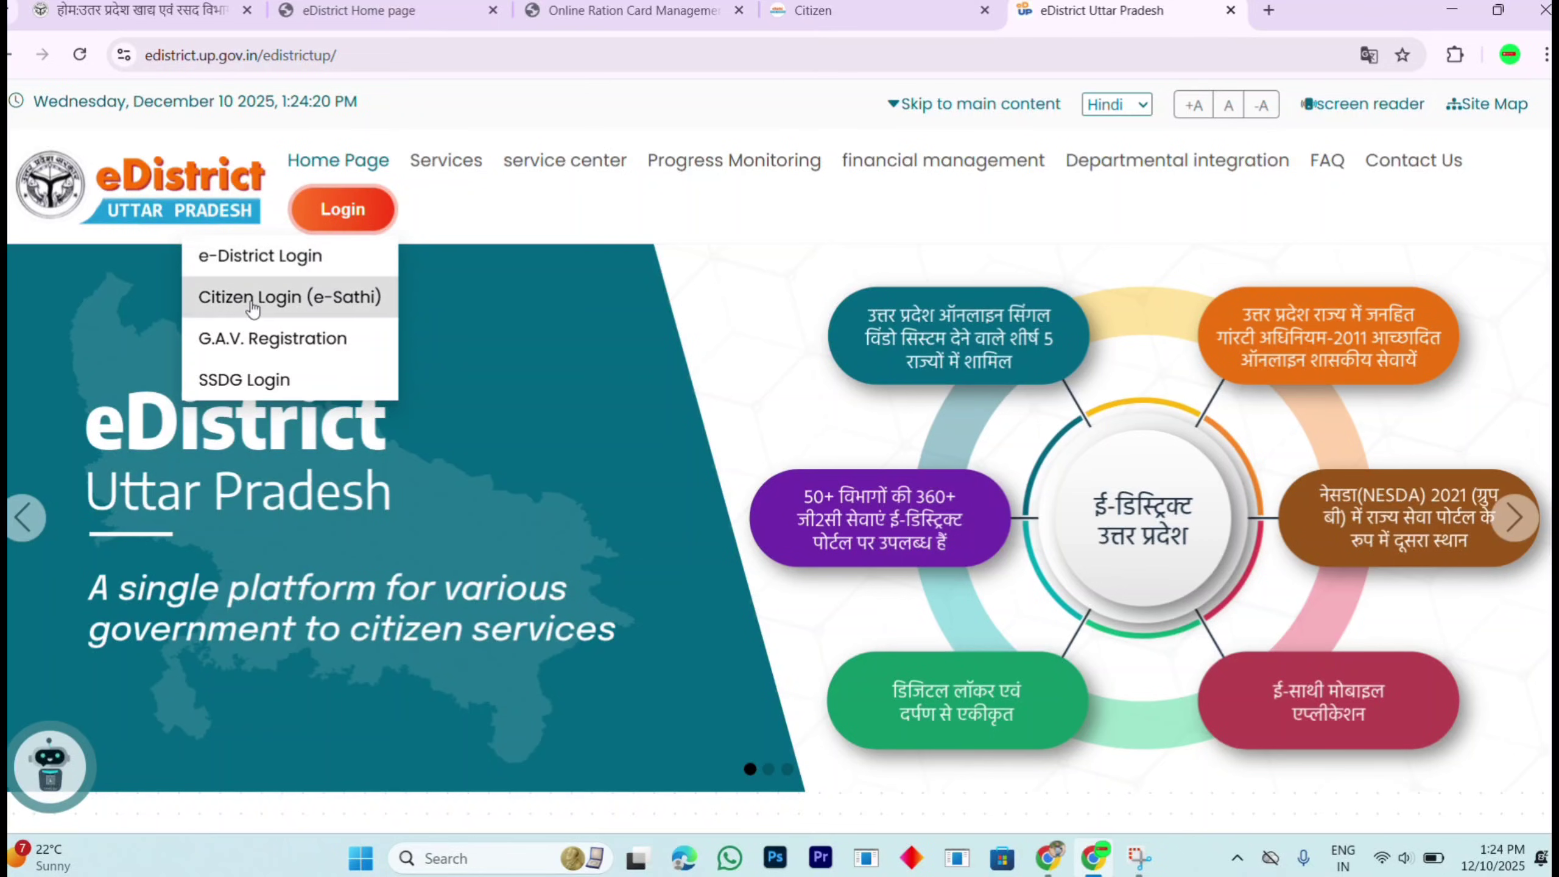
left_click(252, 301)
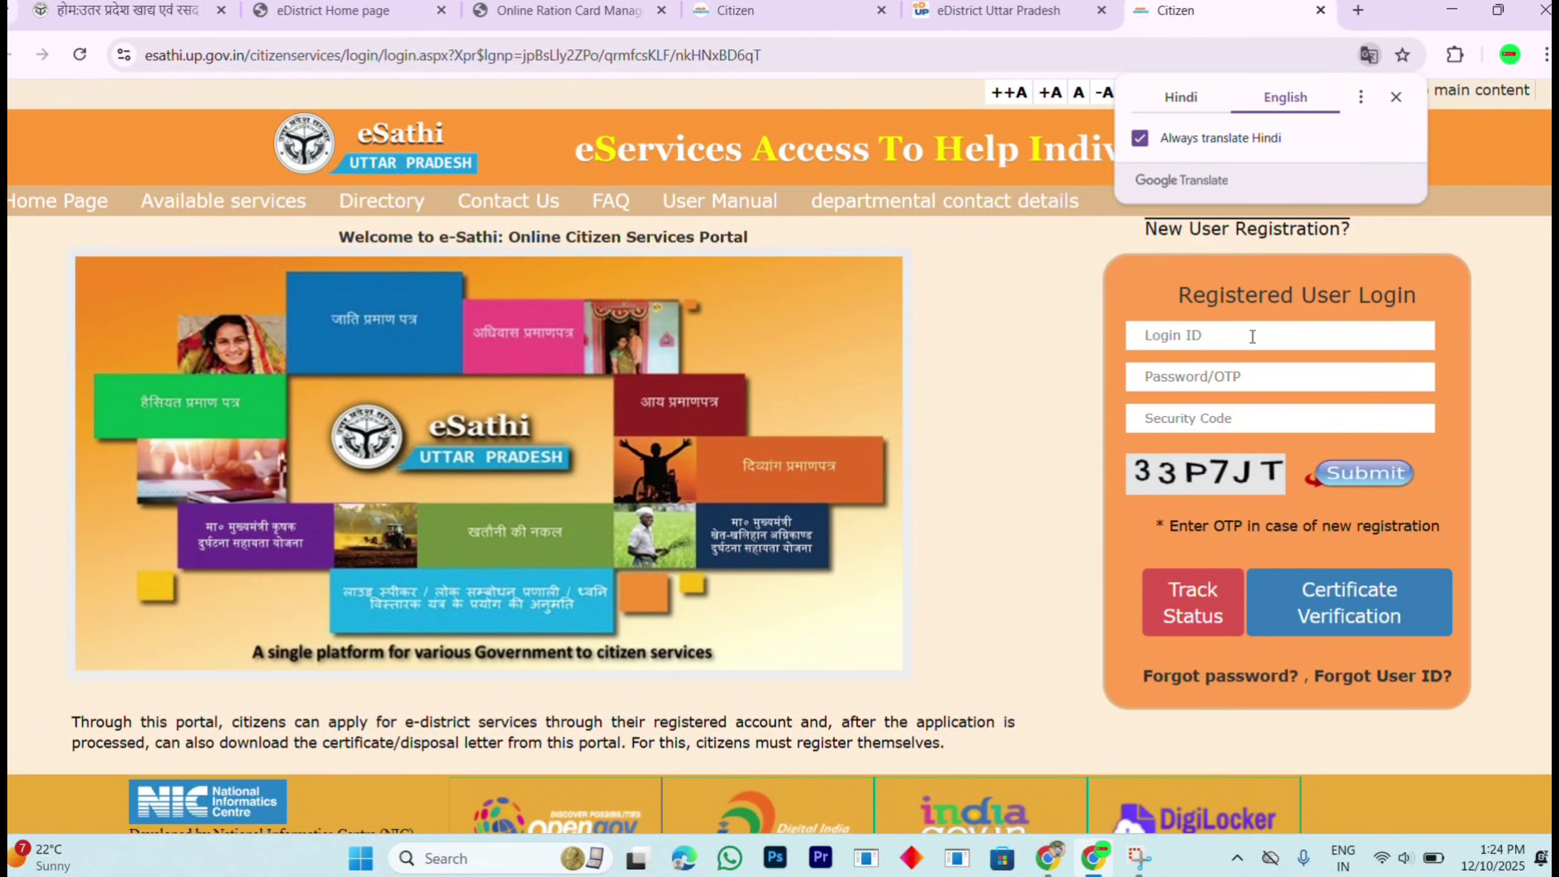
left_click(1396, 98)
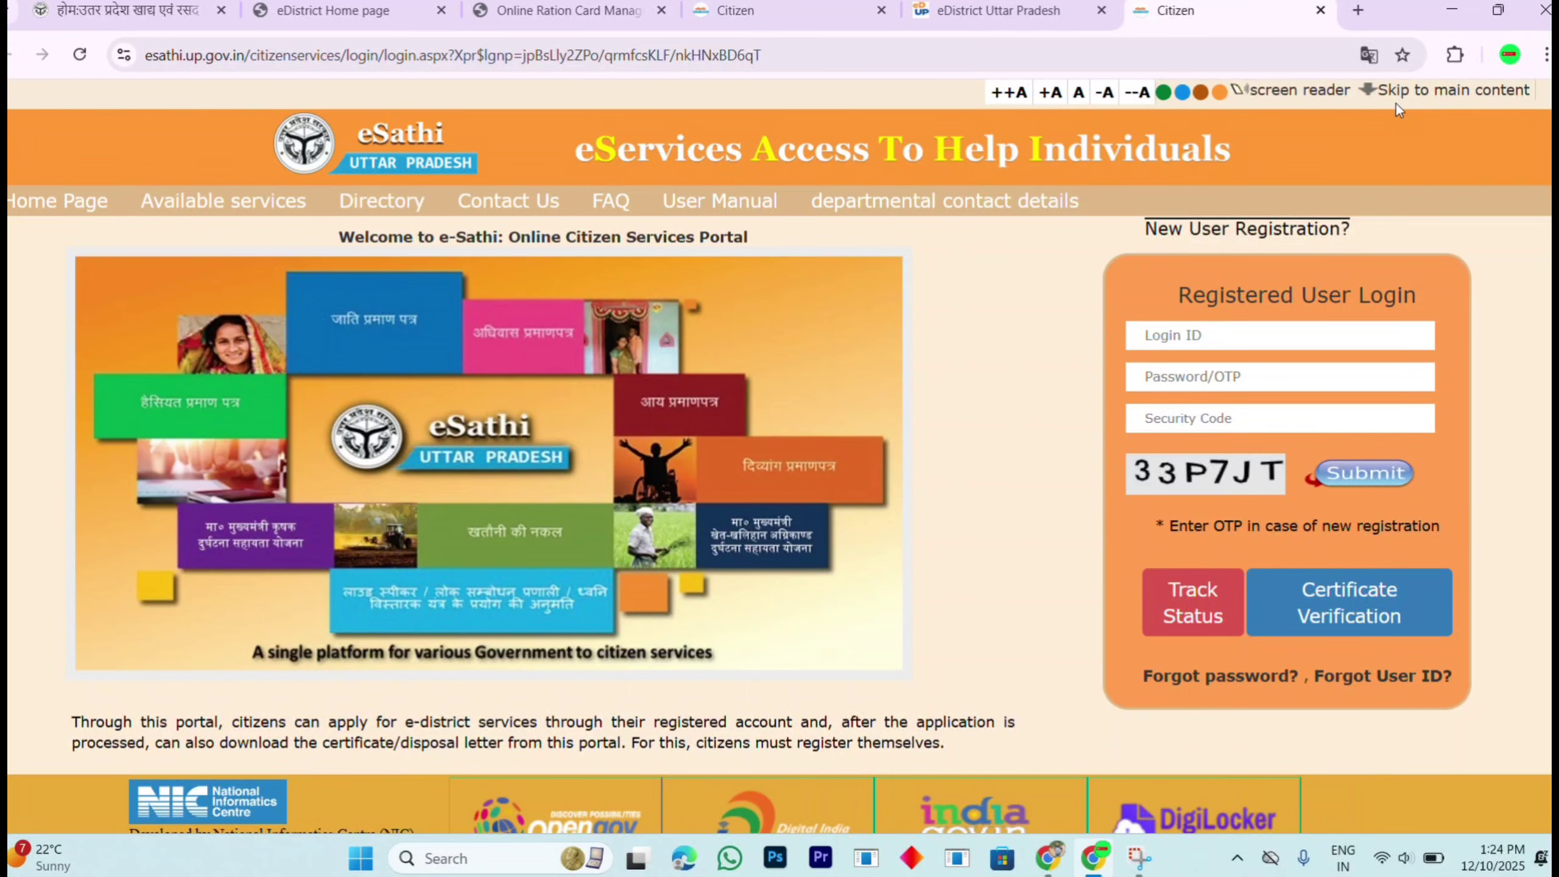
Step: View the New User Registration form, then return to the e-Sathi login page
left_click(1235, 232)
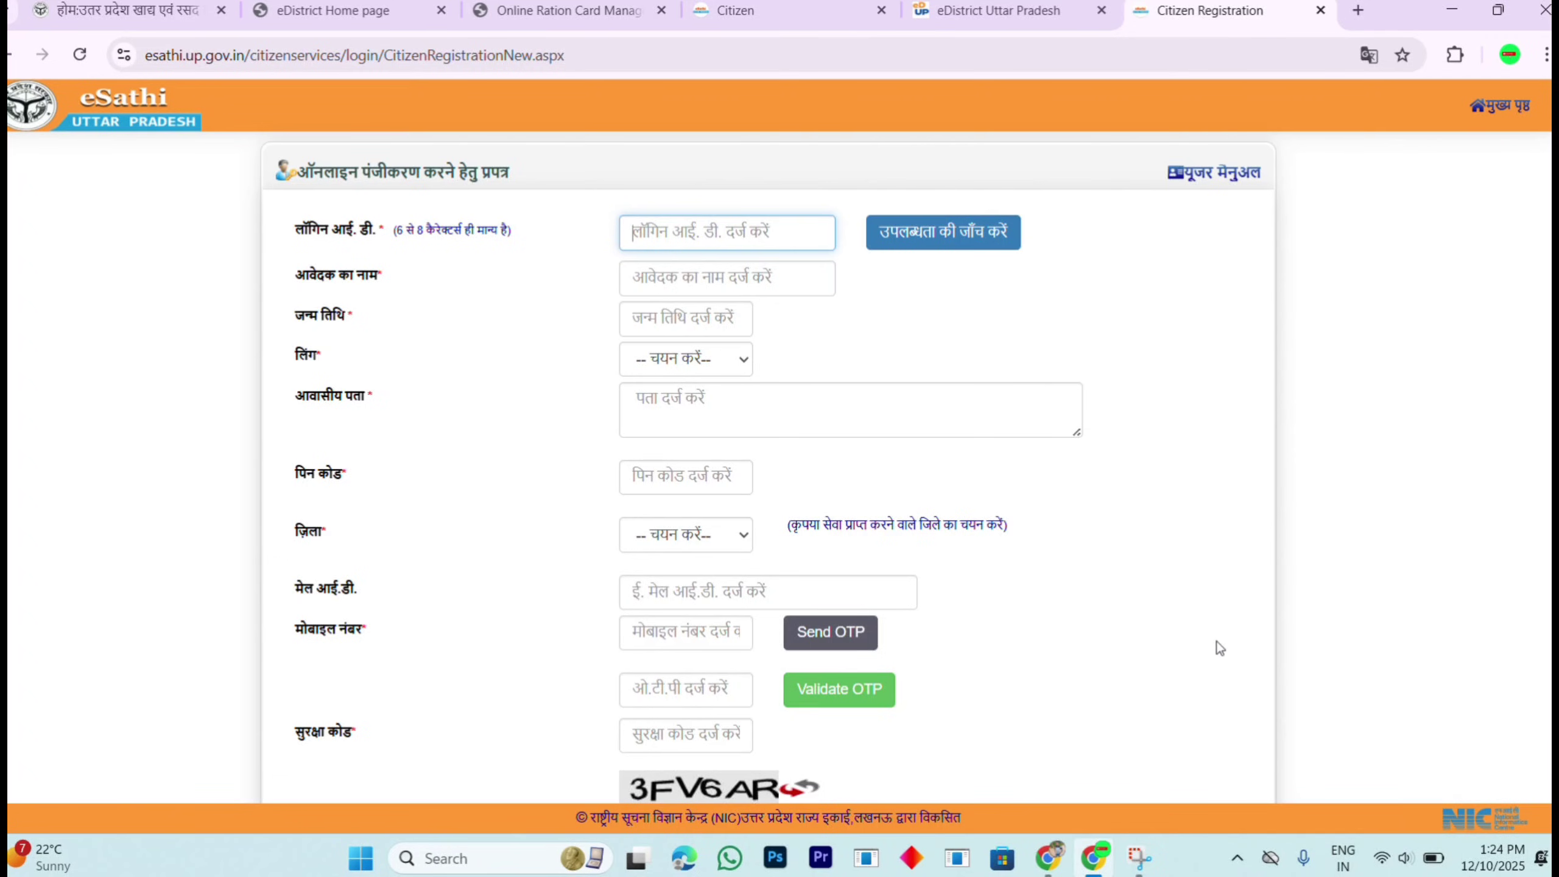
scroll(1535, 706, "down", 2)
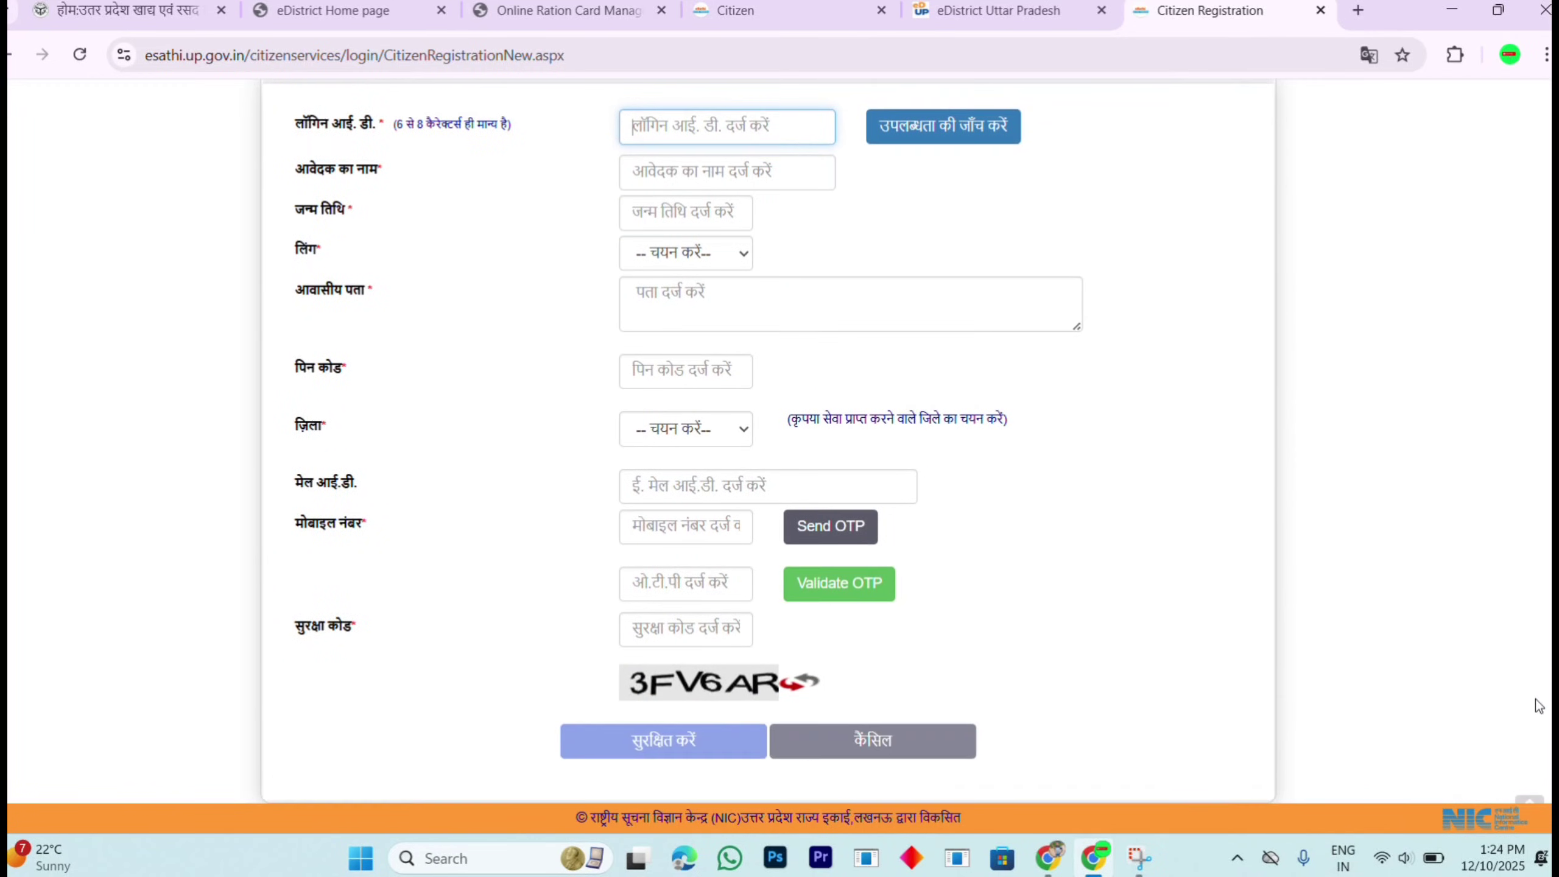
scroll(1535, 706, "up", 2)
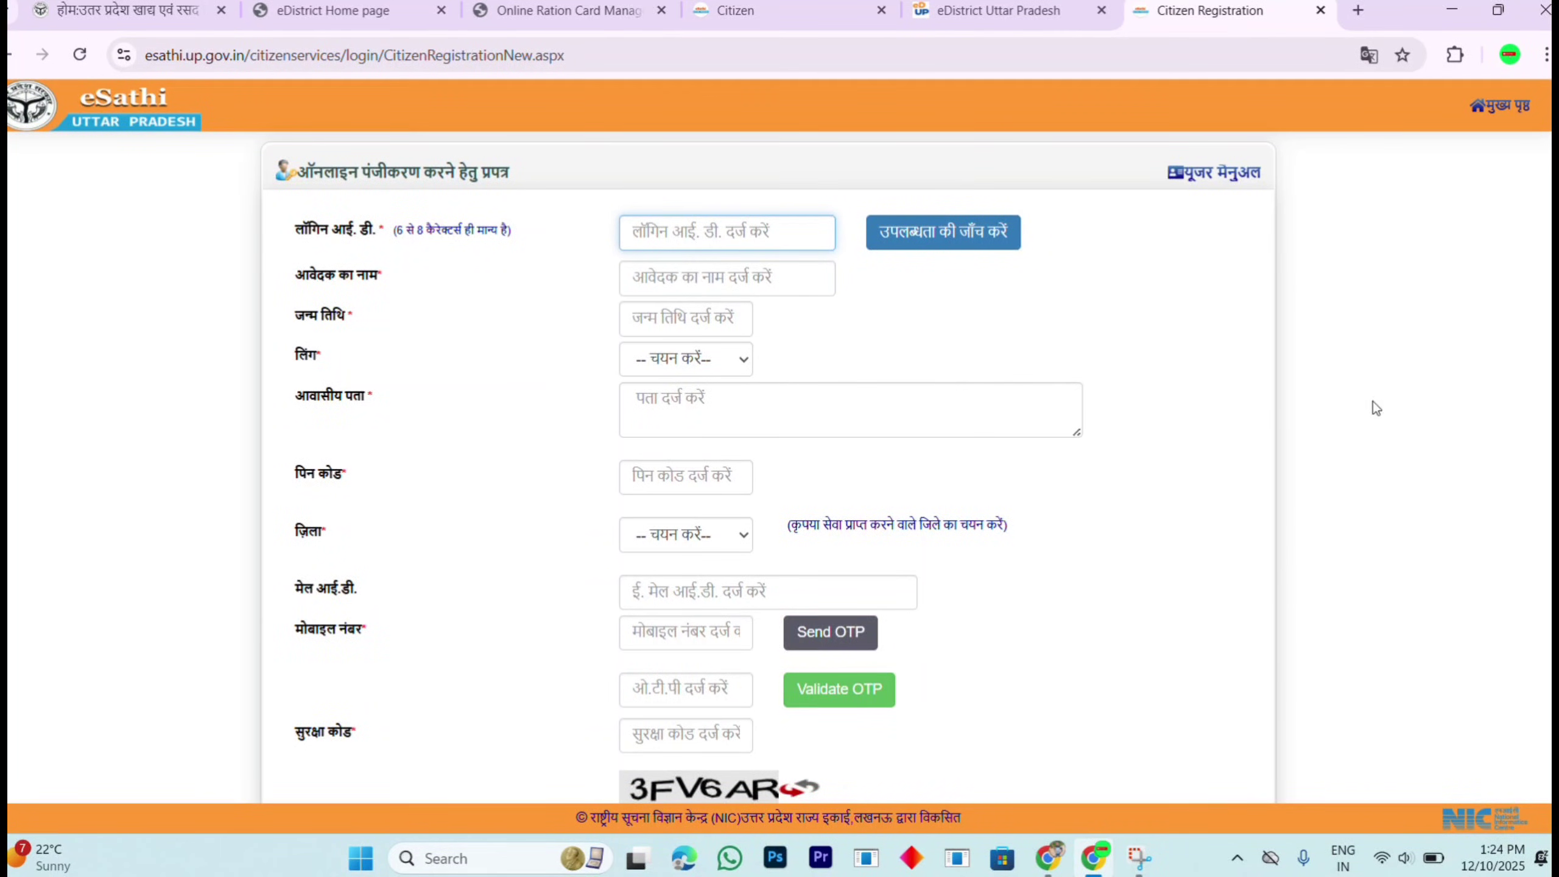
left_click(1507, 104)
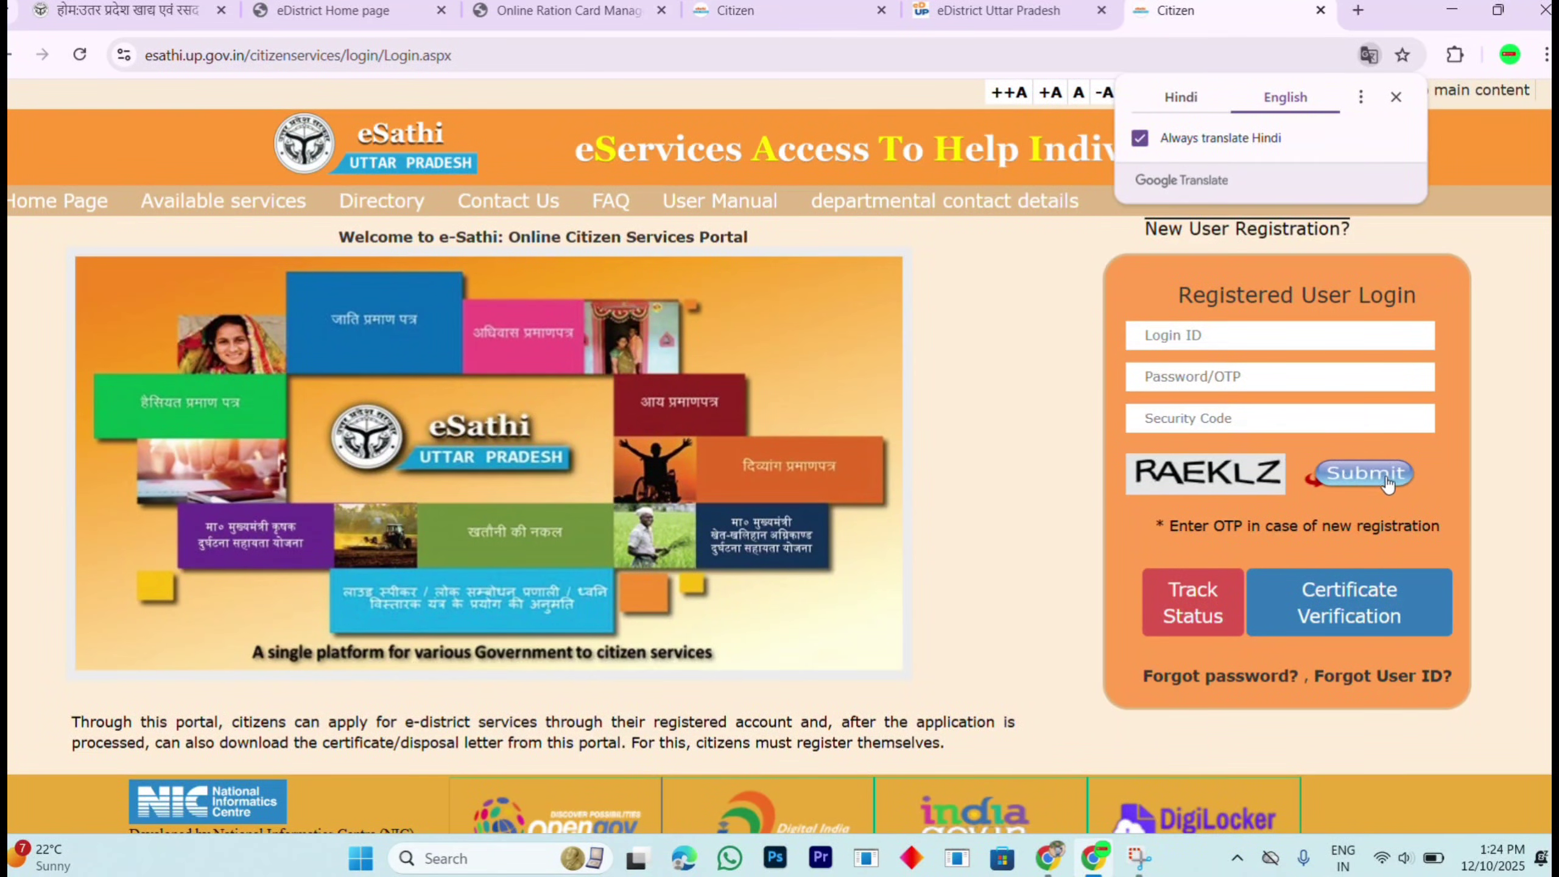
left_click(1396, 98)
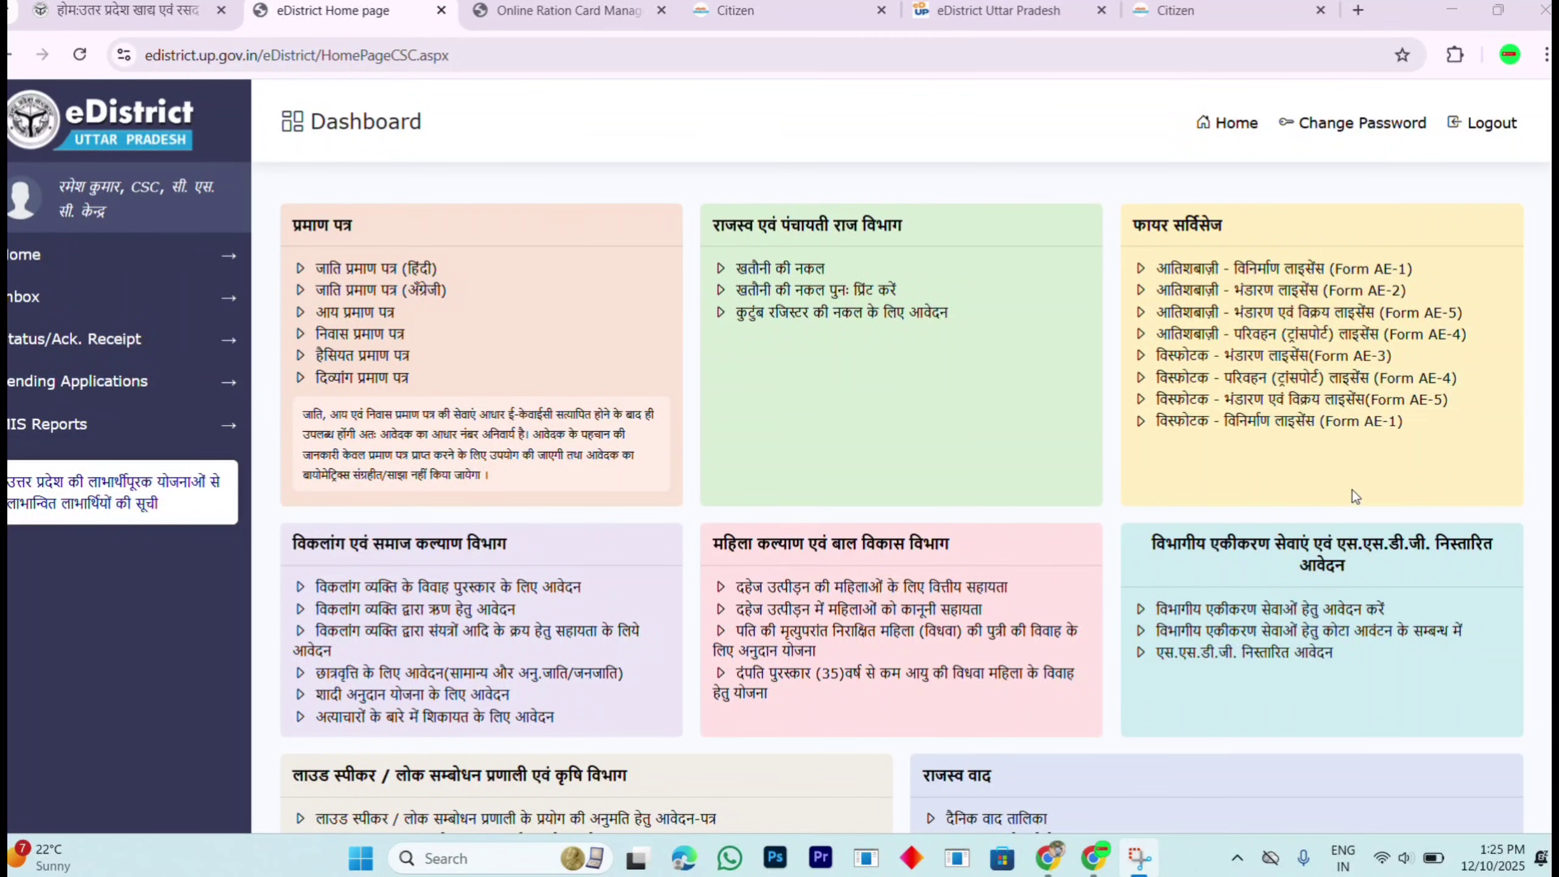
Step: Open the departmental integrated services application and list its integrated services
scroll(1166, 413, "down", 2)
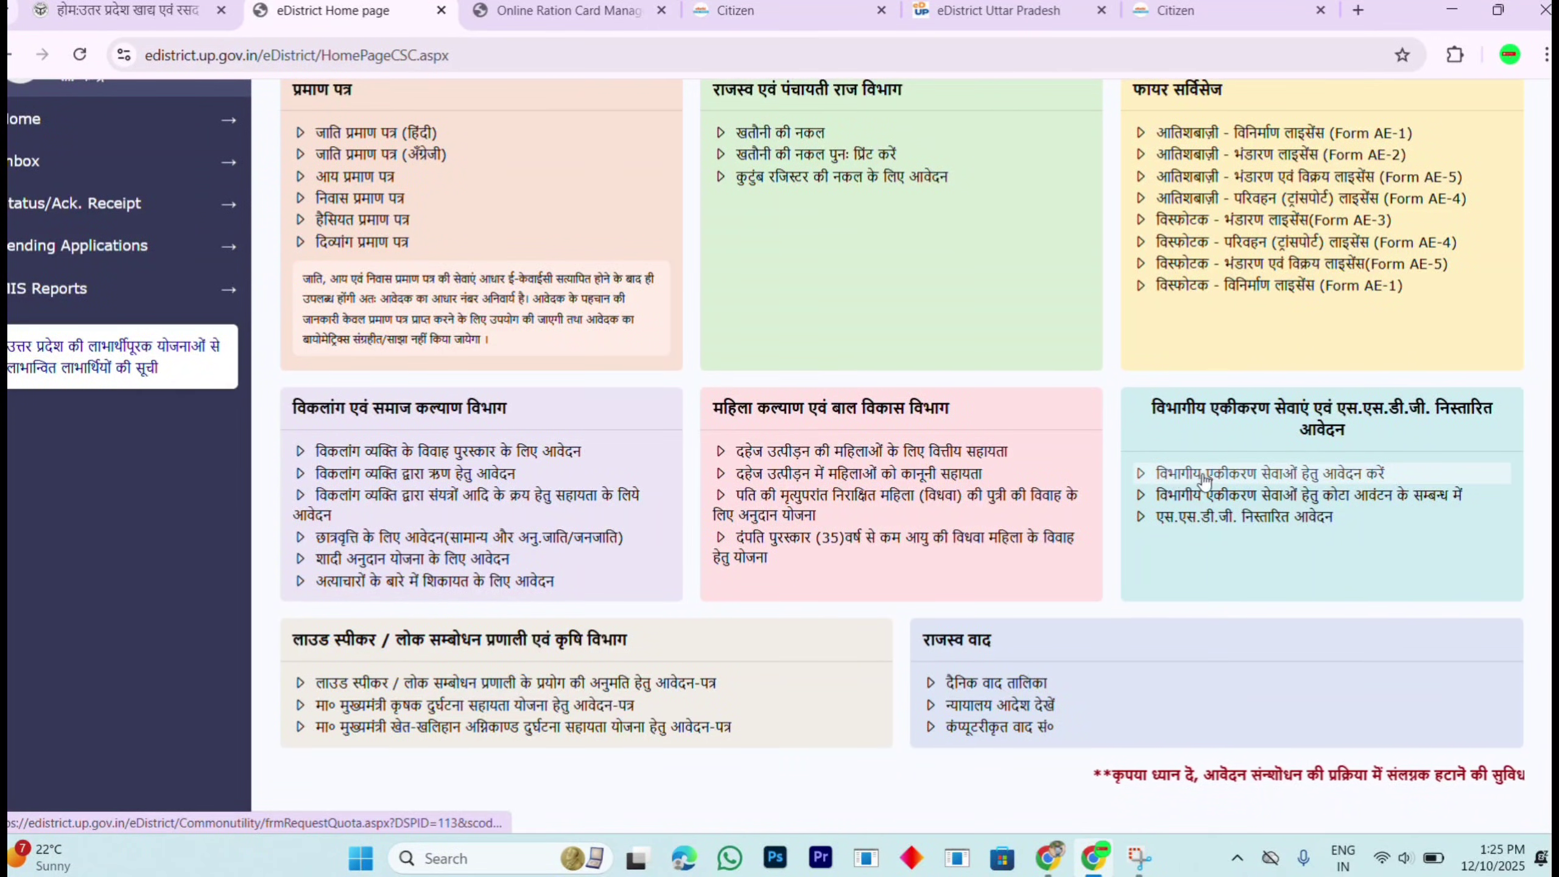
left_click(1292, 479)
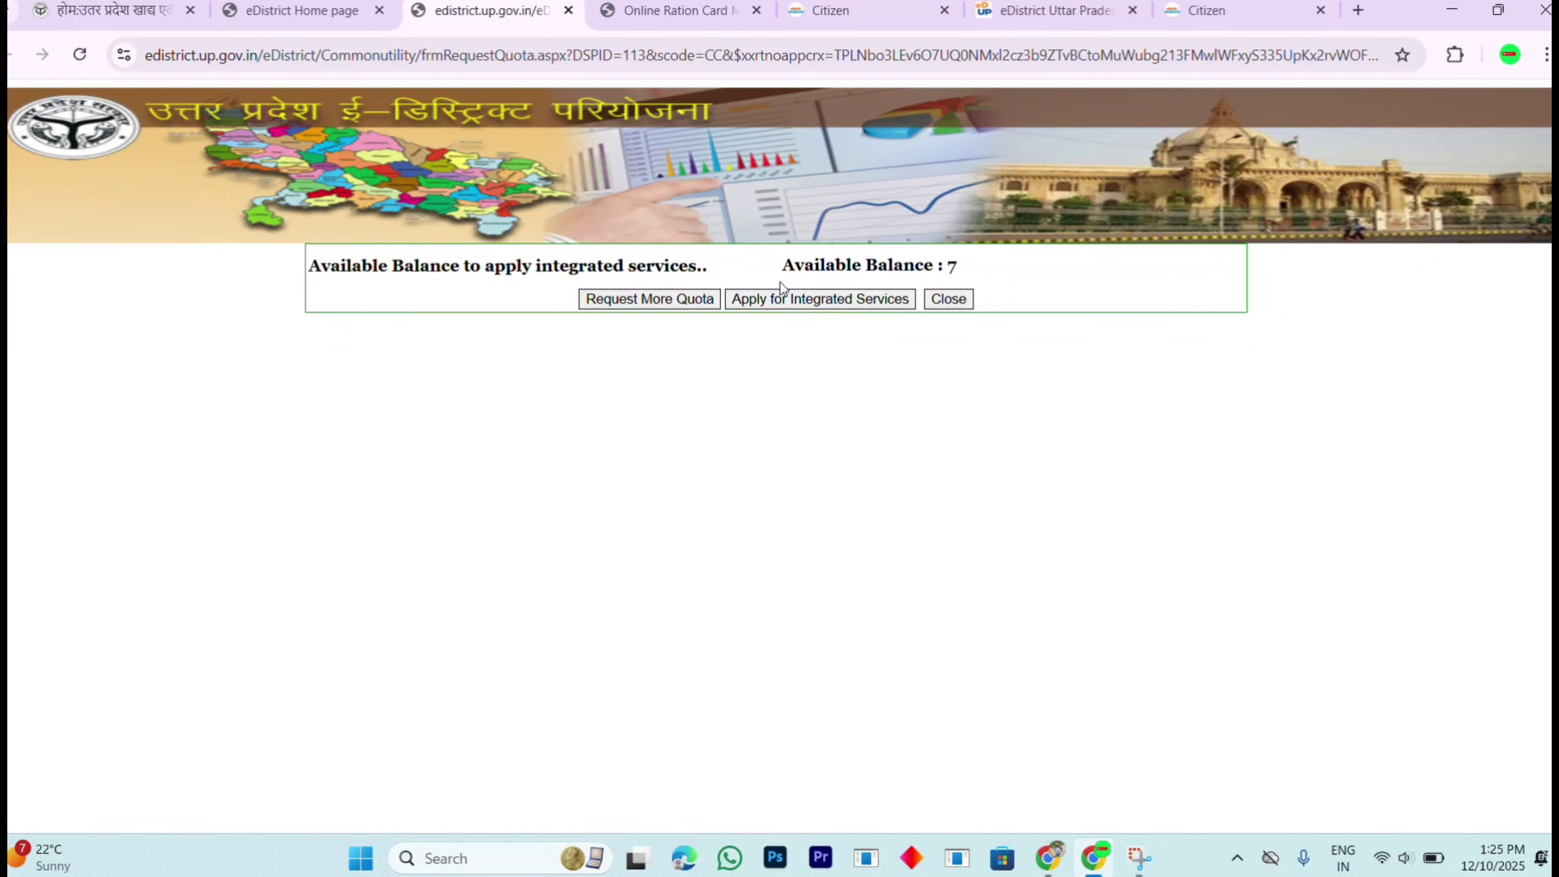
scroll(749, 311, "up", 4)
scroll(749, 311, "down", 4)
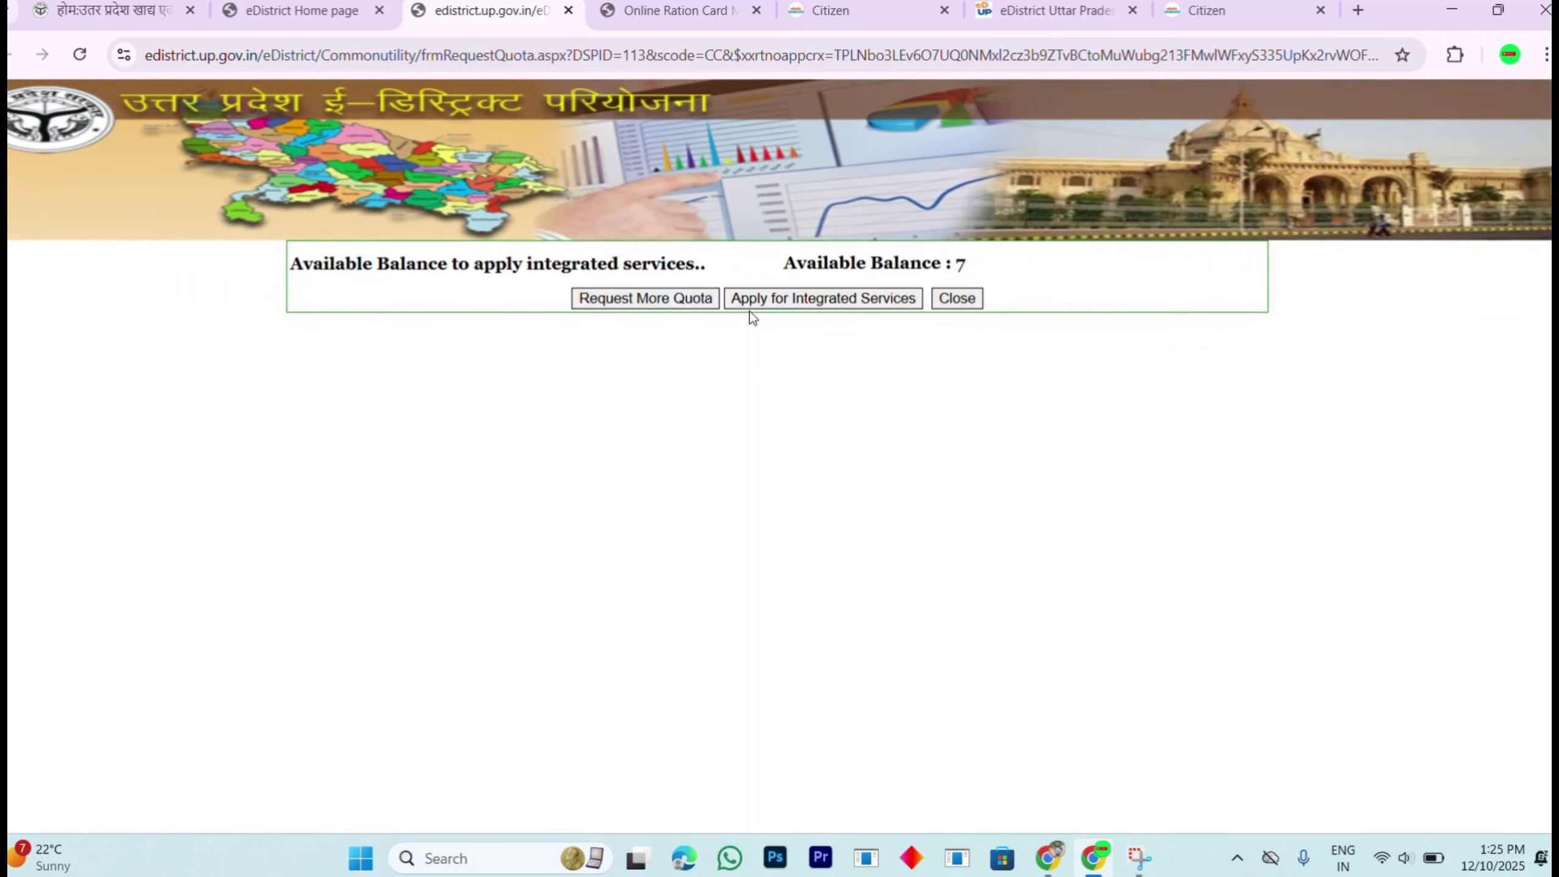
scroll(749, 310, "down", 1)
left_click(826, 301)
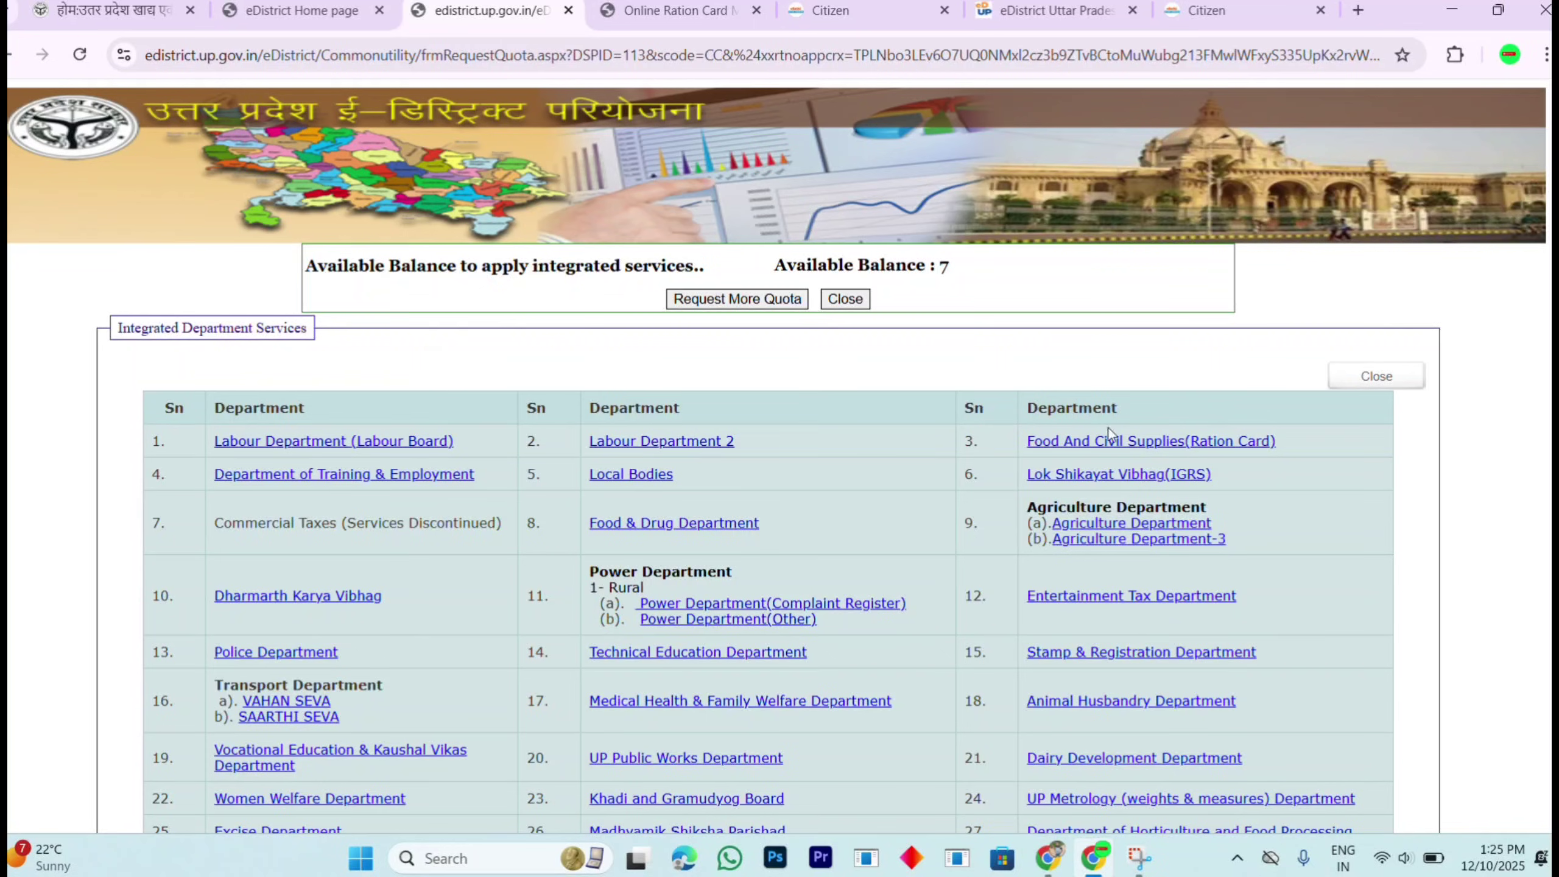
Step: Choose Food And Civil Supplies (Ration Card) to reach the ration card operator home page
scroll(1126, 441, "up", 4)
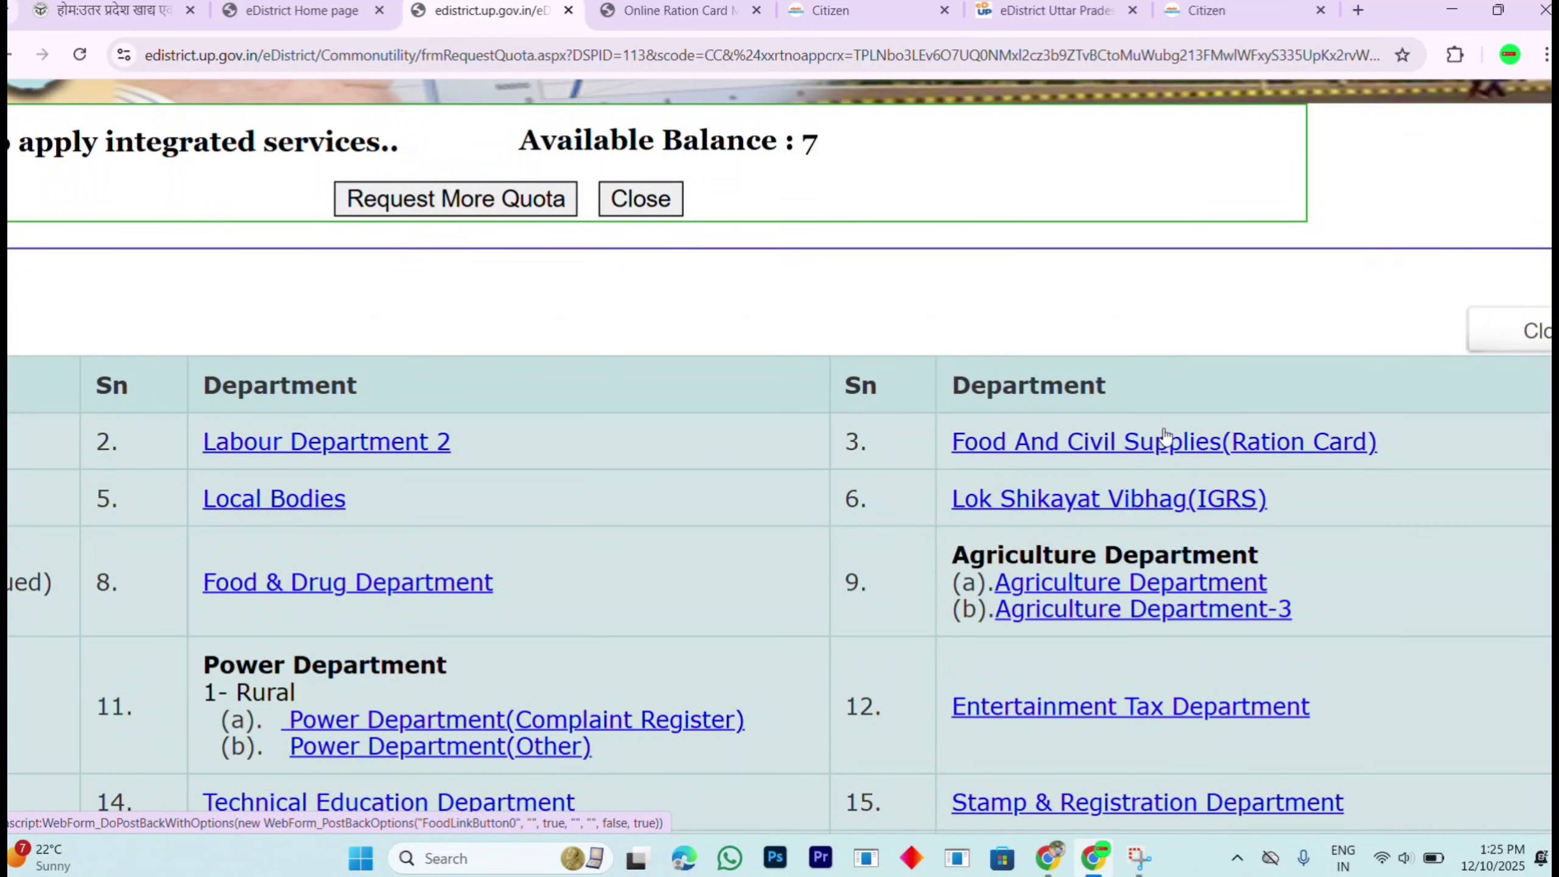
scroll(1201, 445, "down", 1)
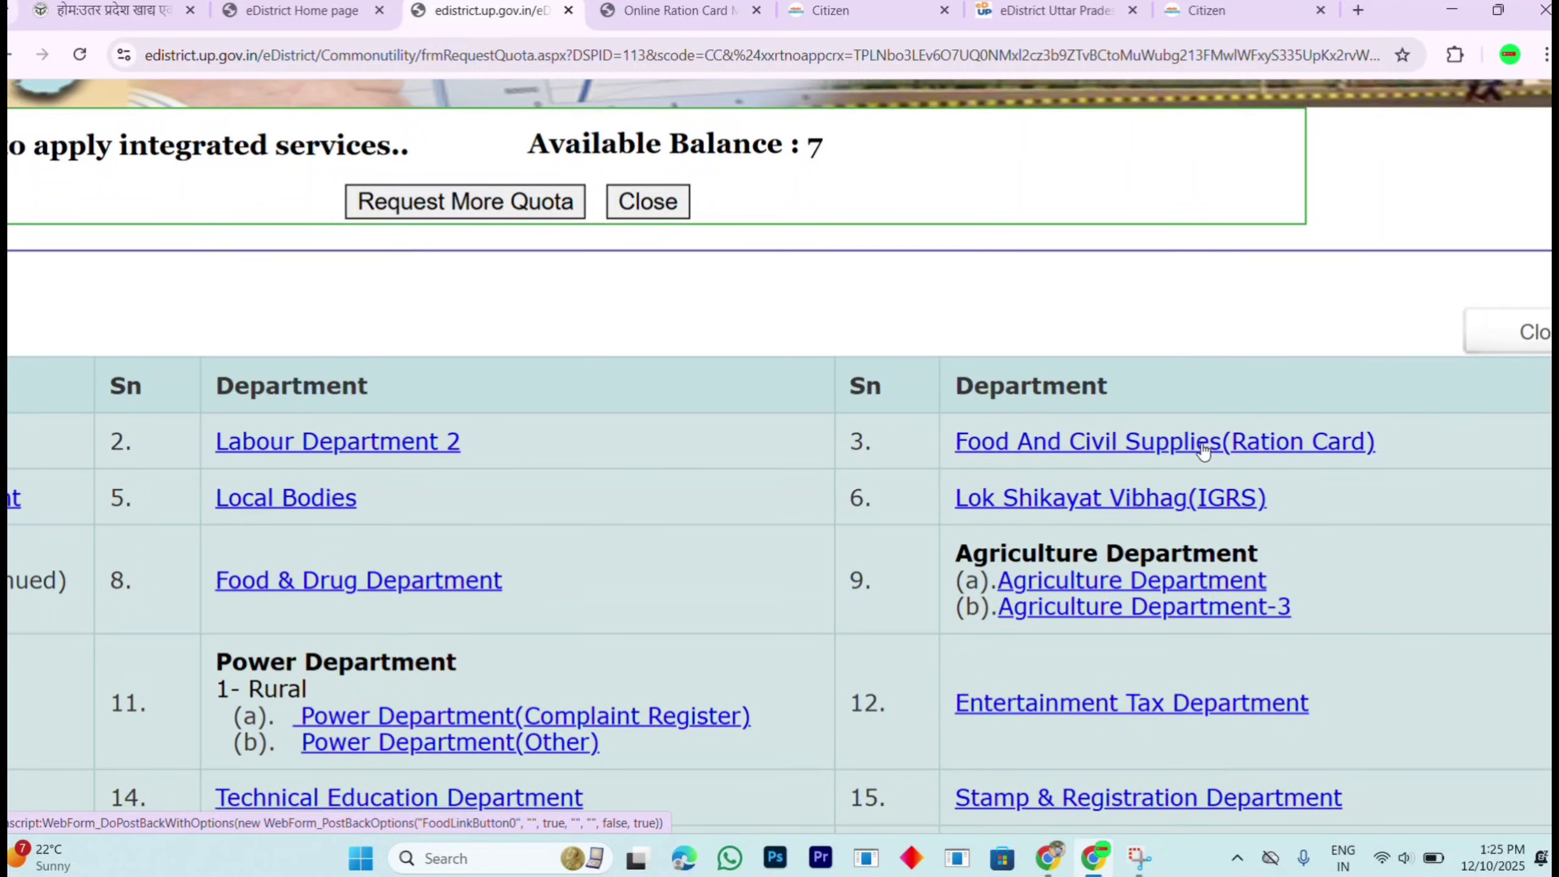
scroll(1201, 447, "down", 3)
left_click(1201, 446)
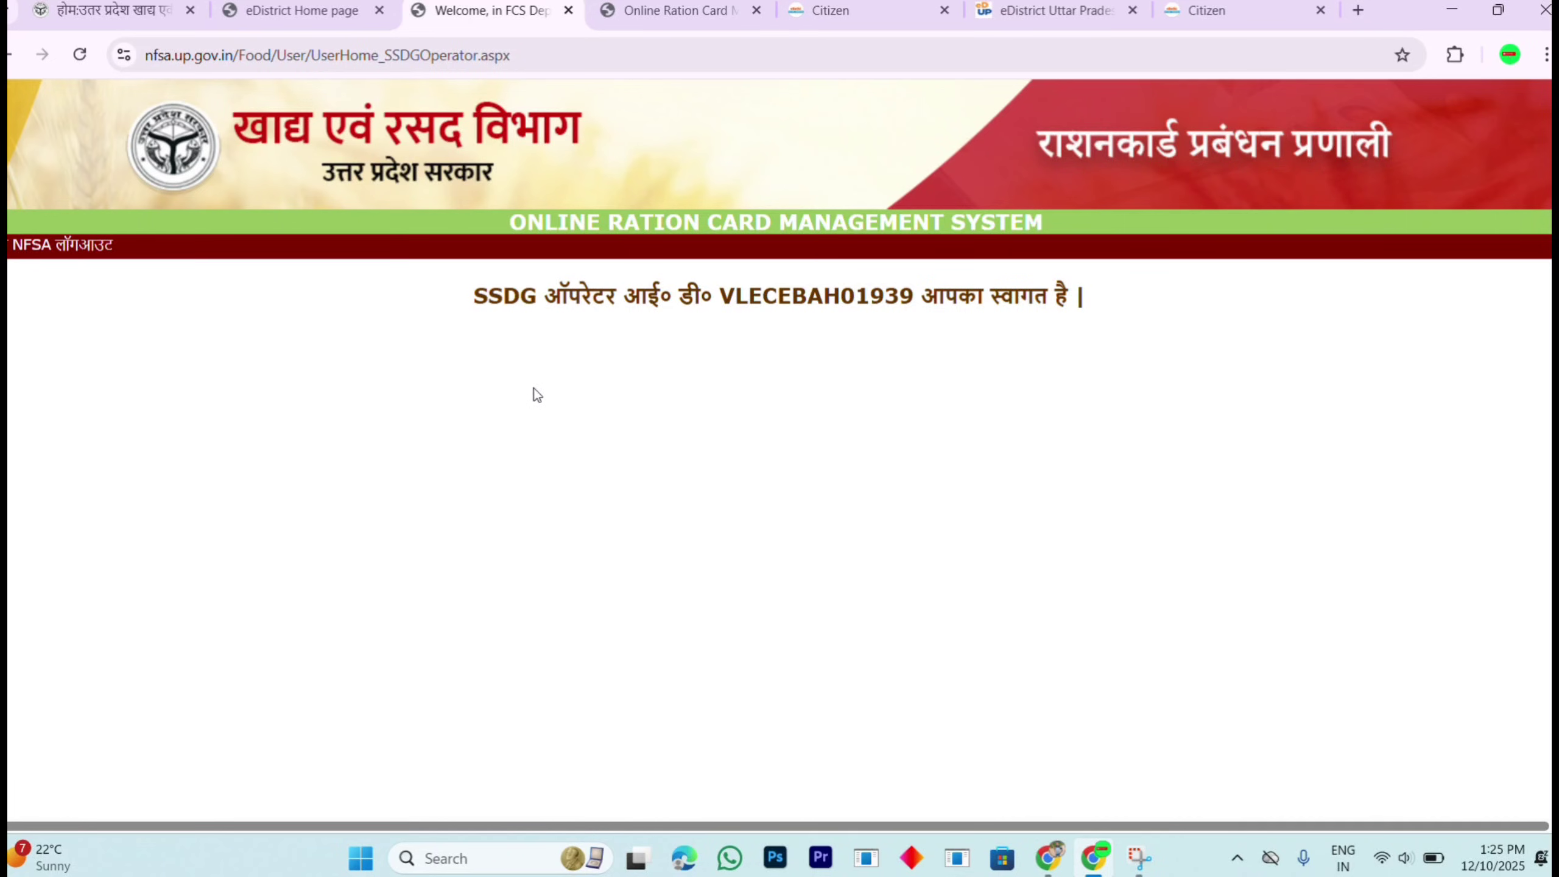
Step: Open the NFSA section and its 03.NFSA menu to show ration card service options
scroll(86, 307, "up", 2)
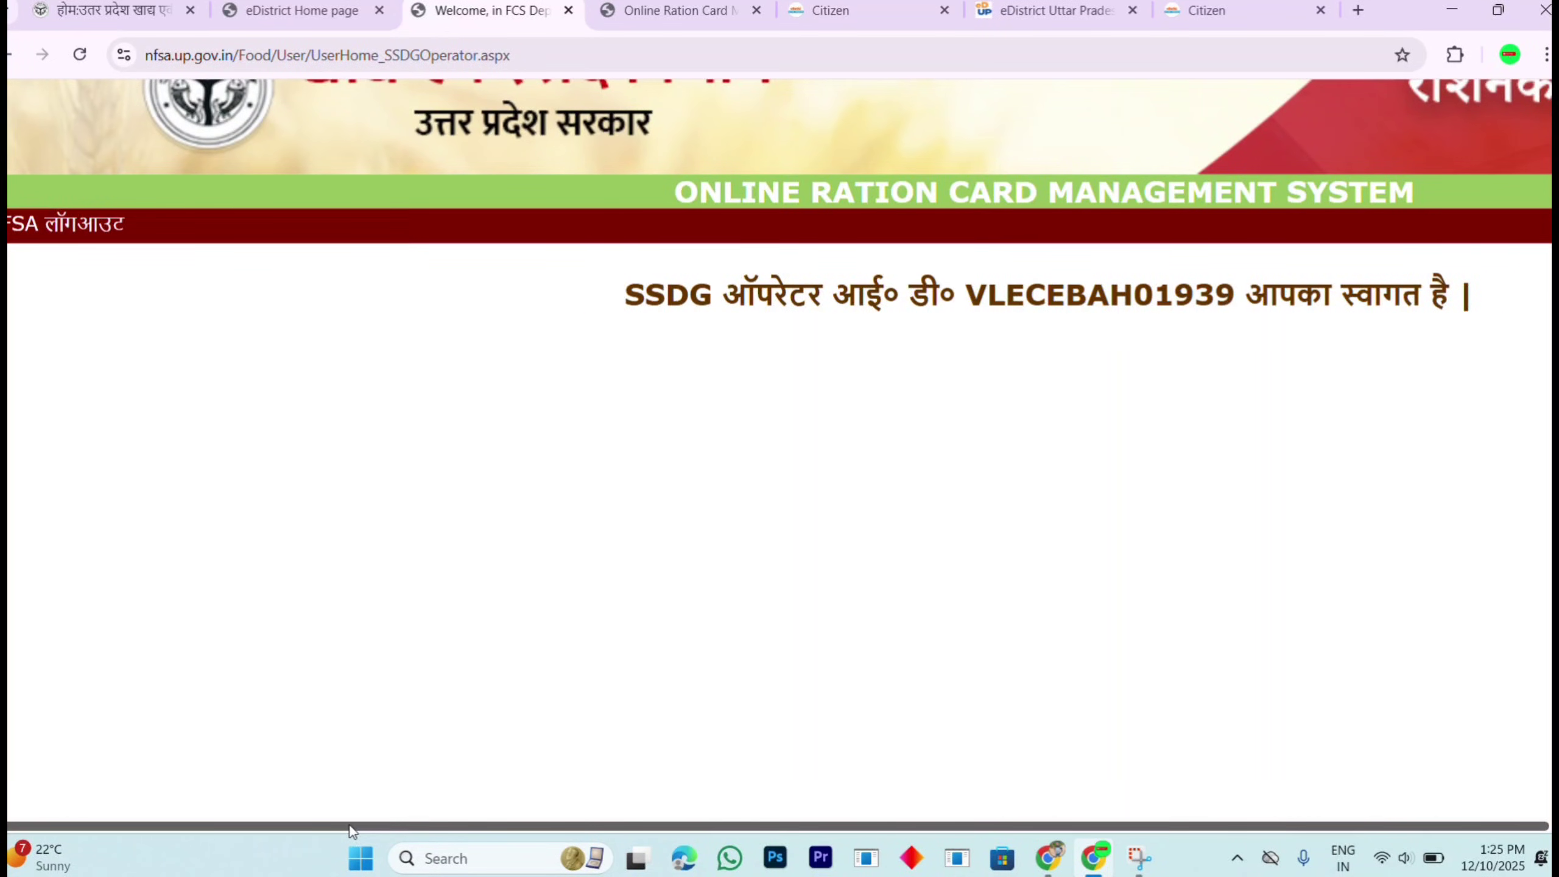
left_click_drag(351, 828, 132, 775)
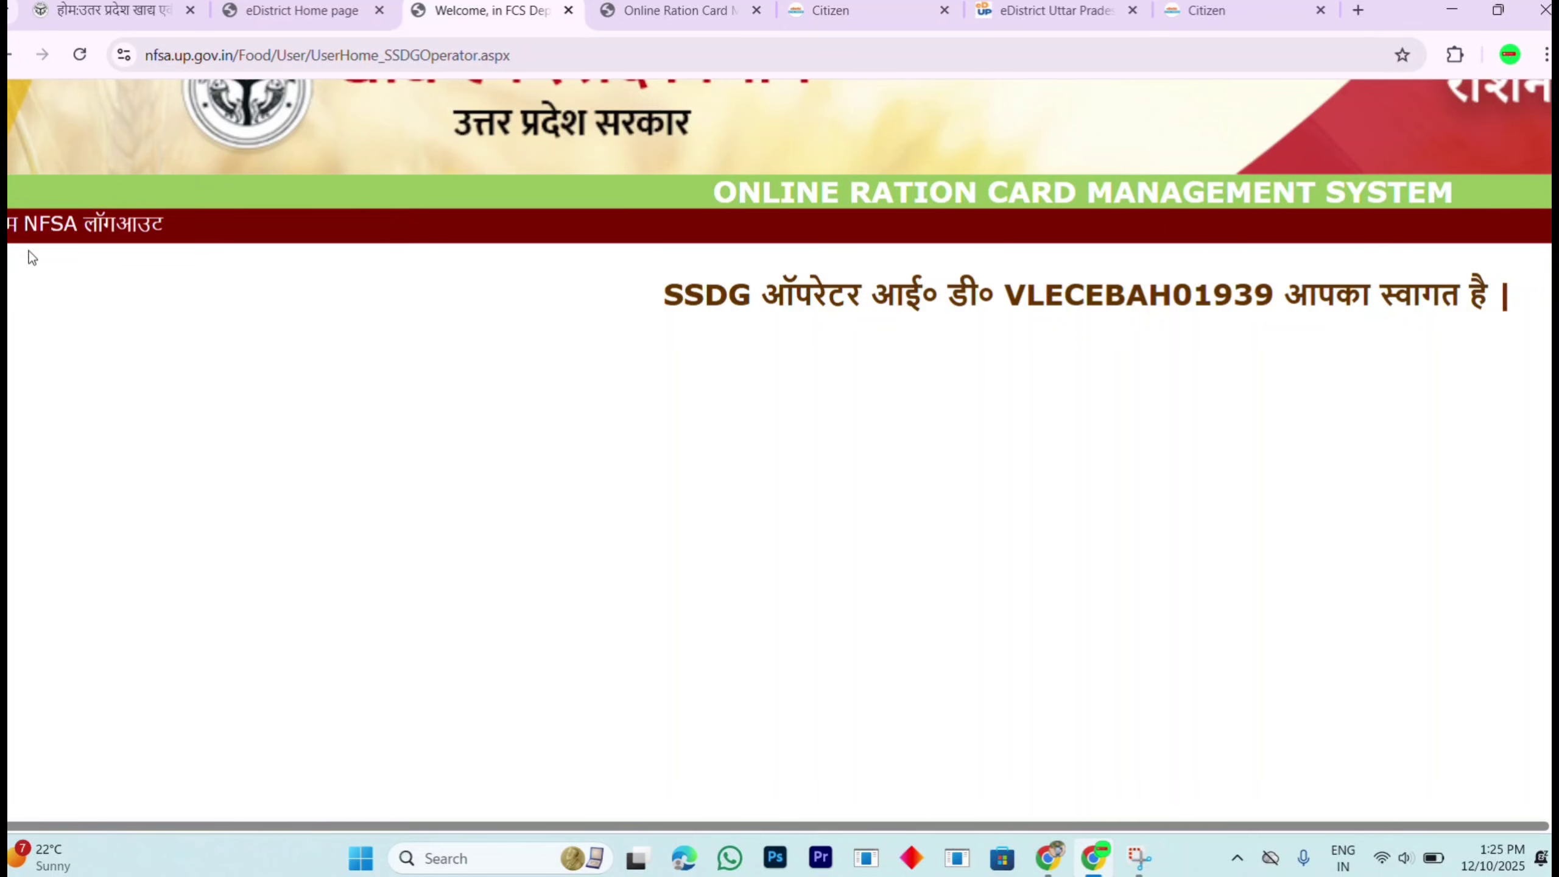
left_click(58, 232)
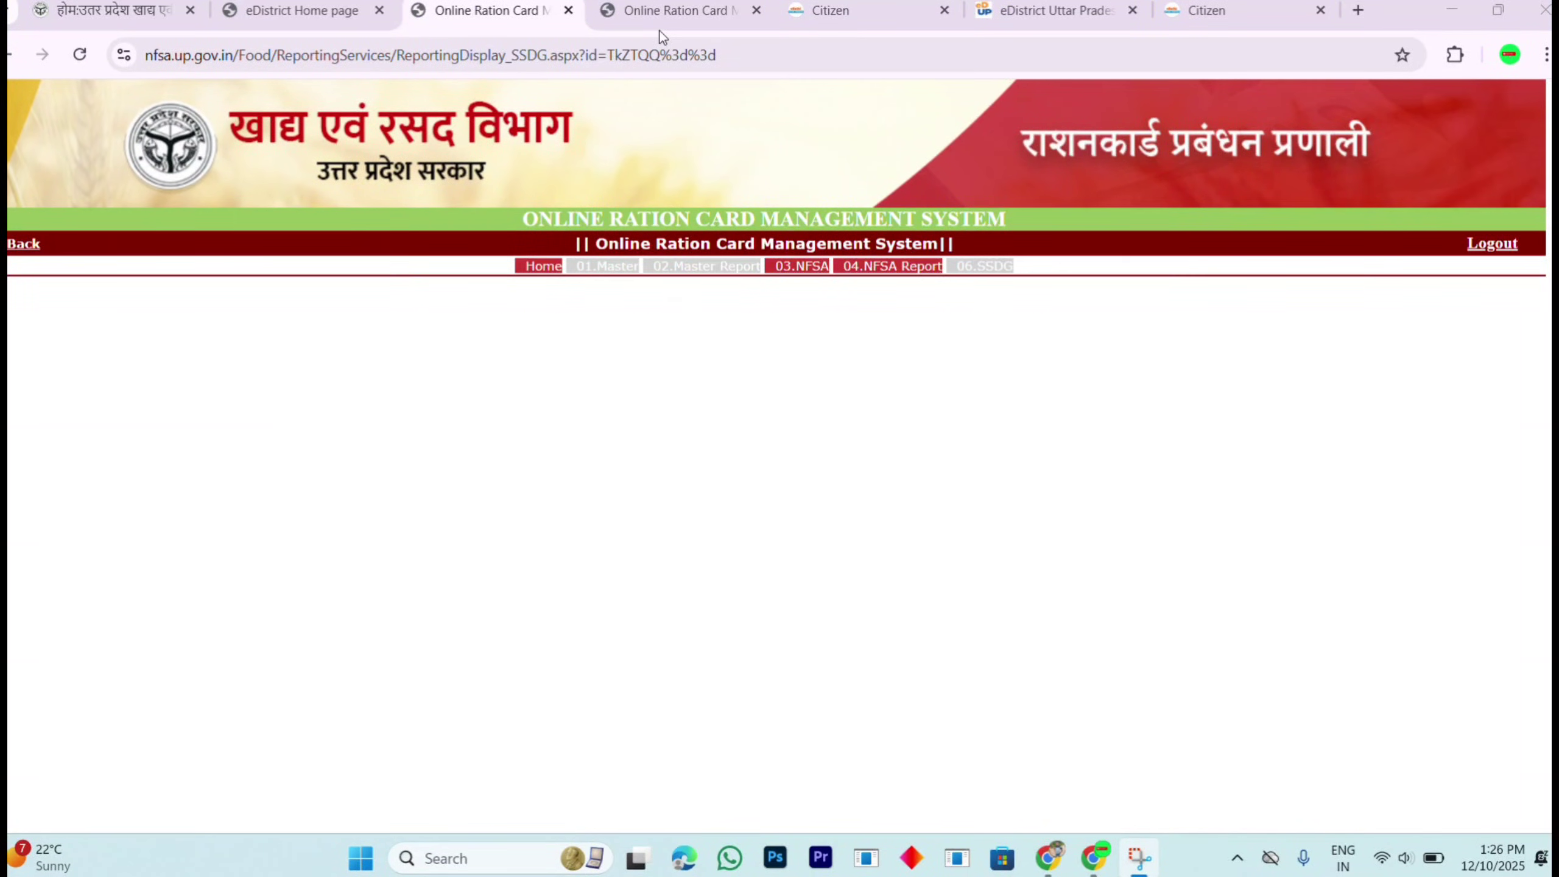
left_click(810, 271)
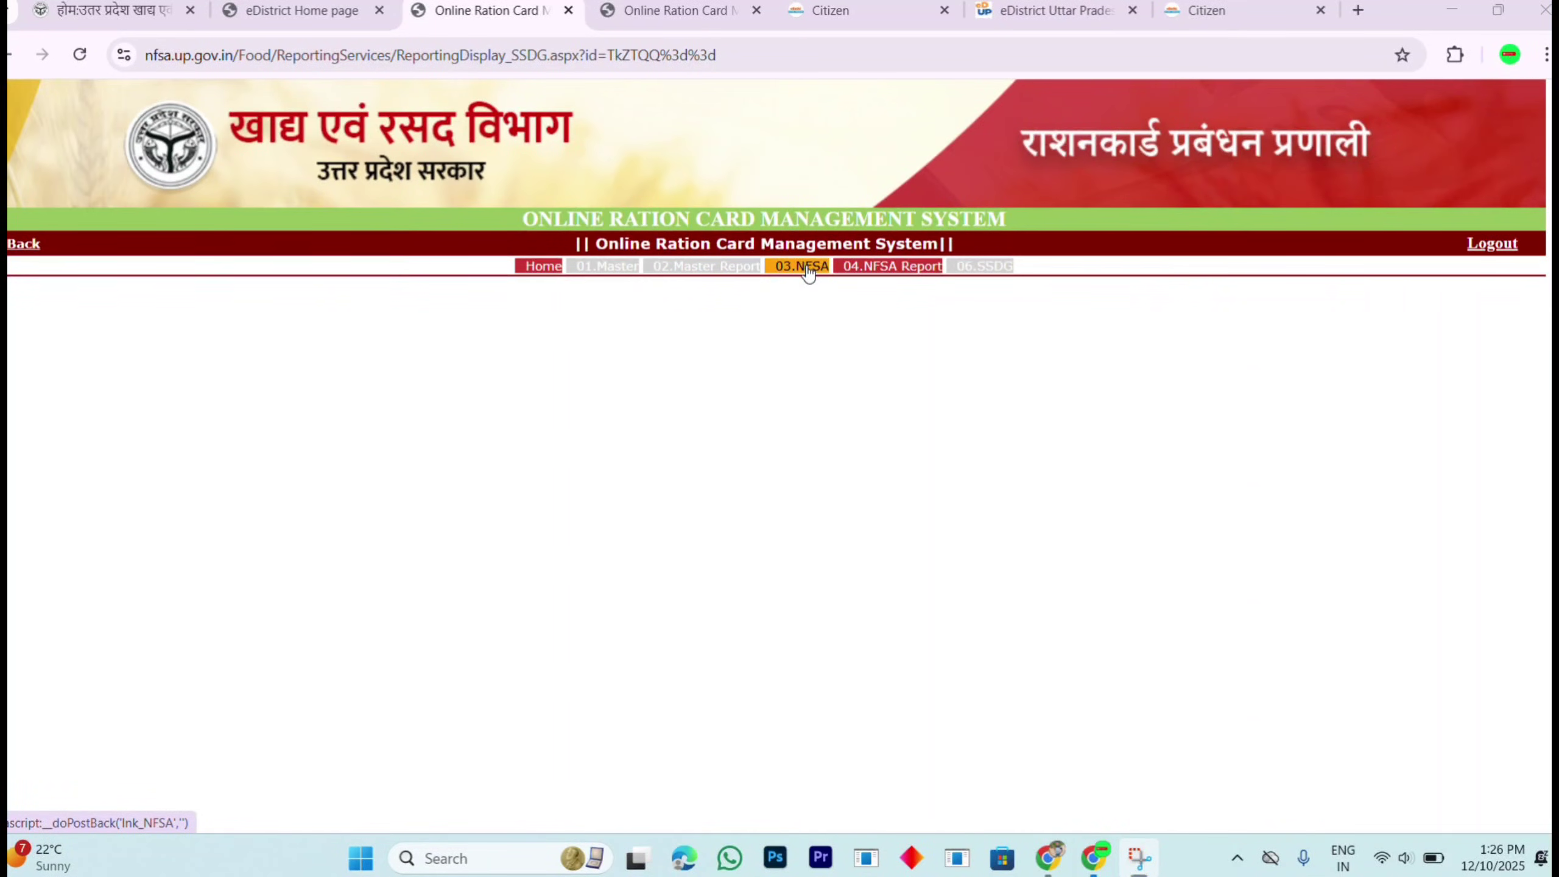
left_click(808, 271)
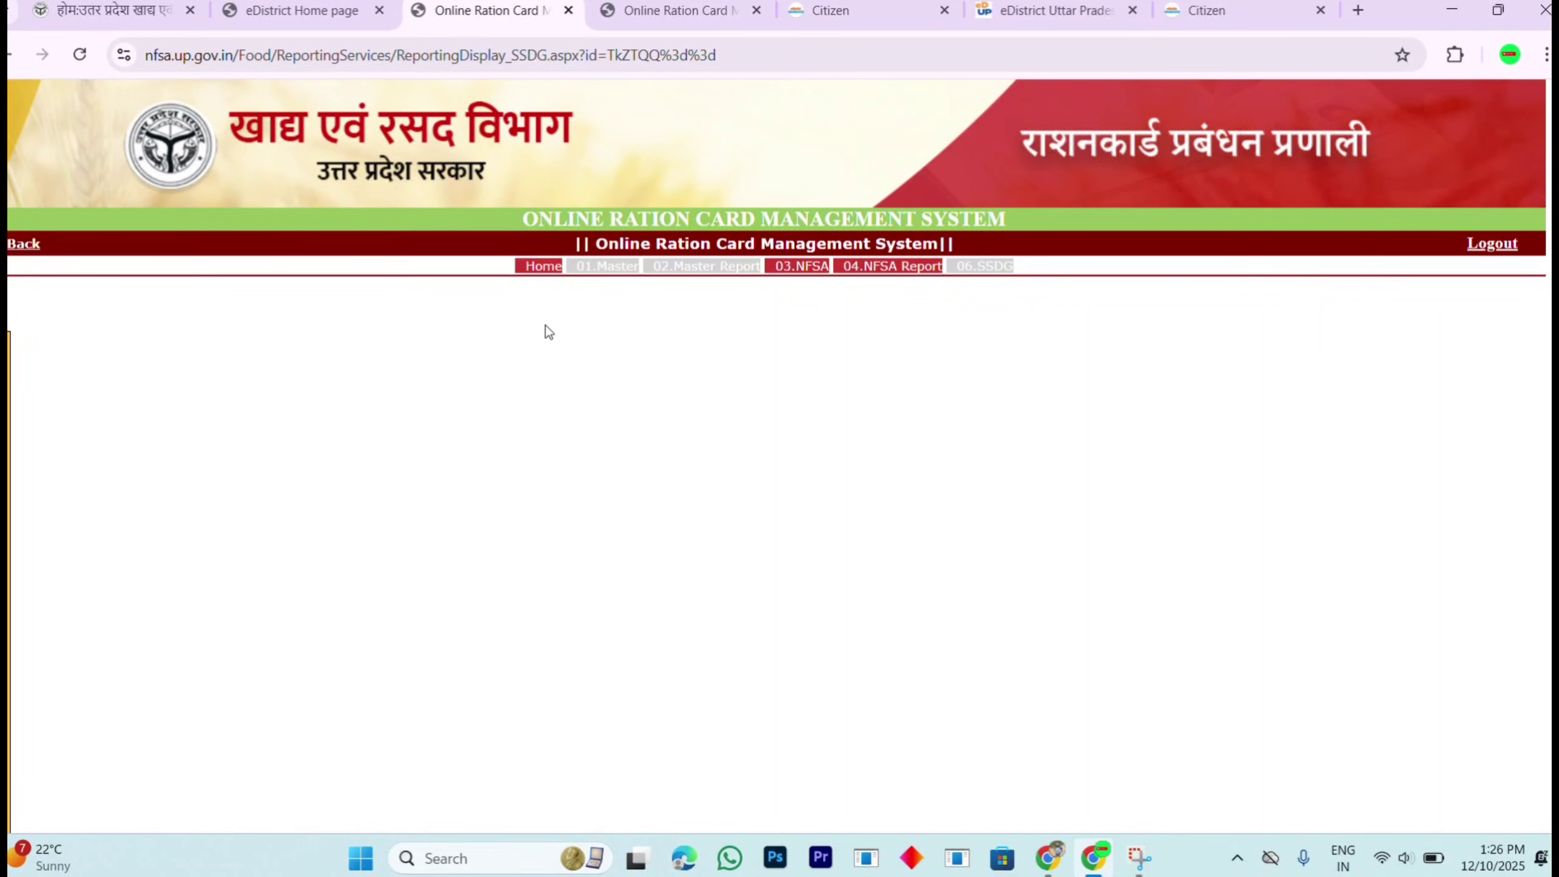
mouse_move(8, 460)
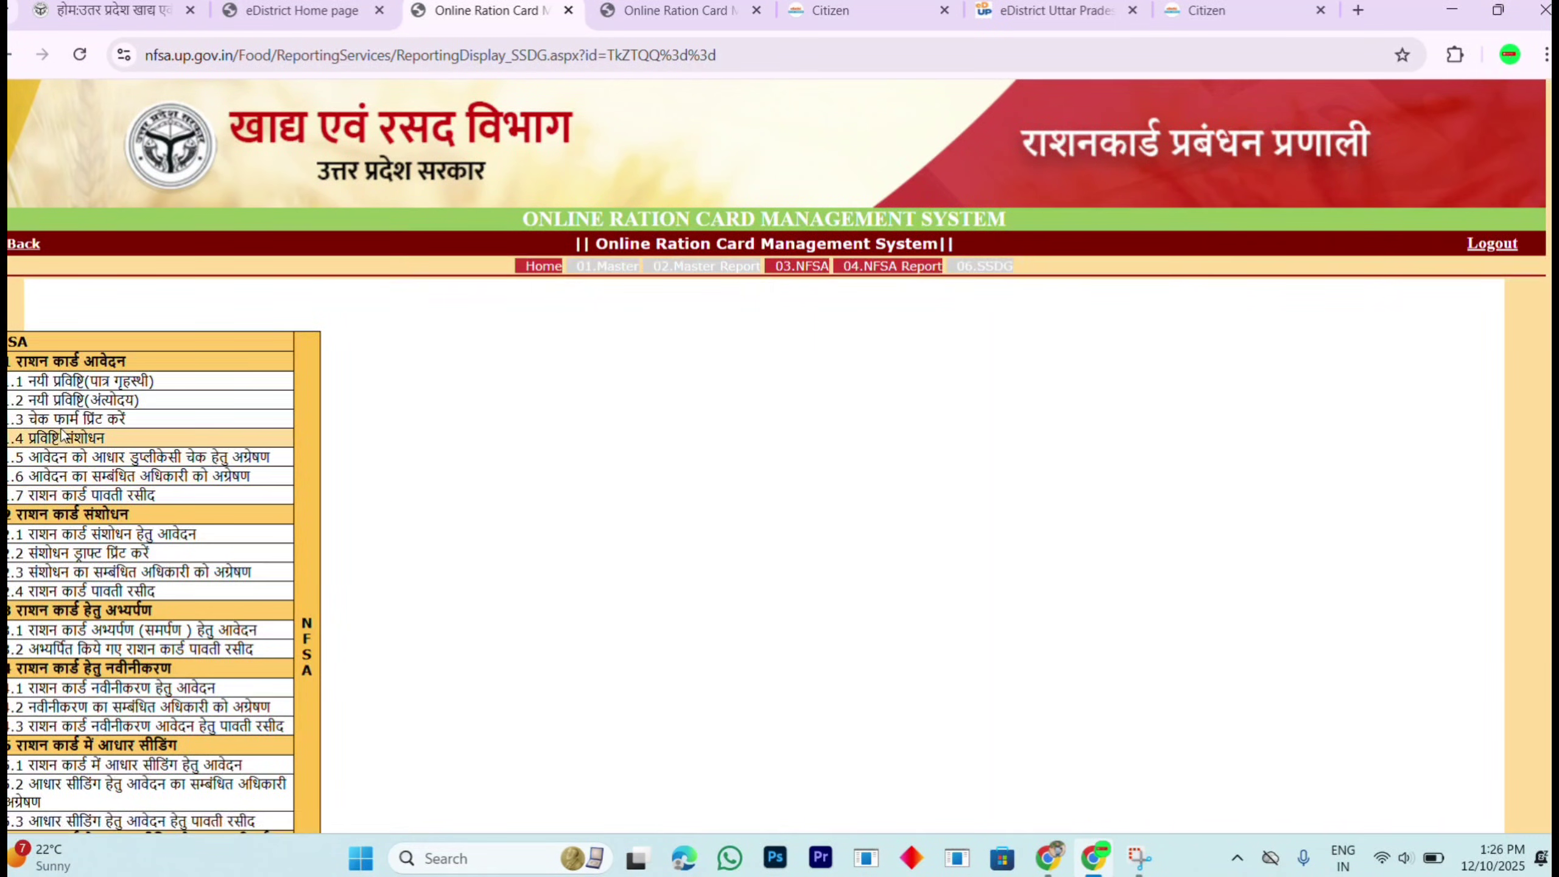
Step: Start a new पात्र गृहस्थी entry for Bahraich district, ग्रामीण area, and proceed
left_click(100, 381)
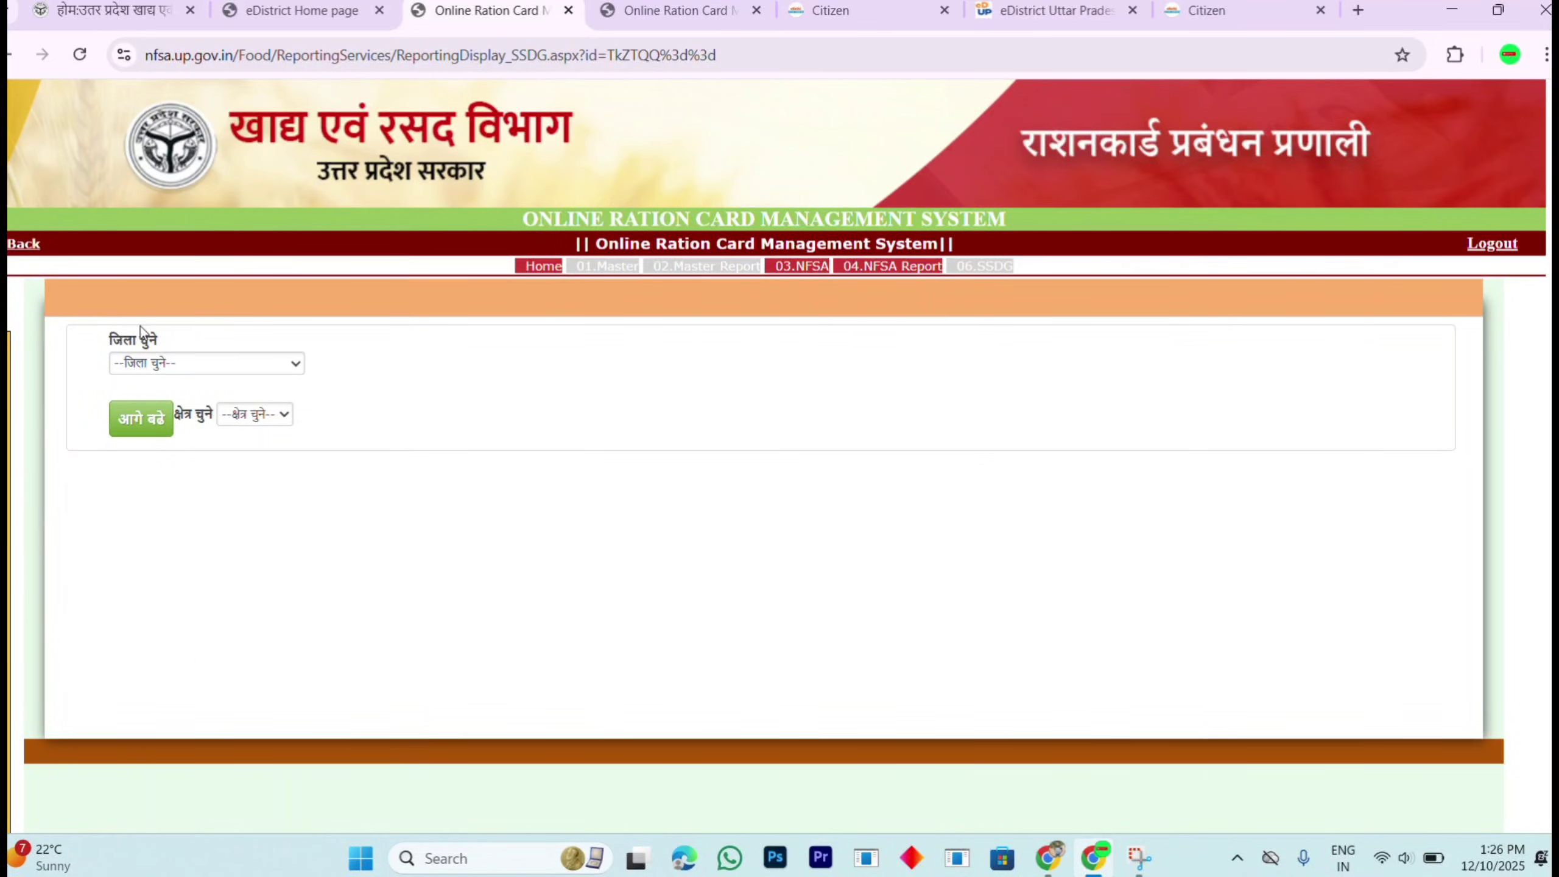
scroll(166, 337, "up", 3)
left_click(191, 377)
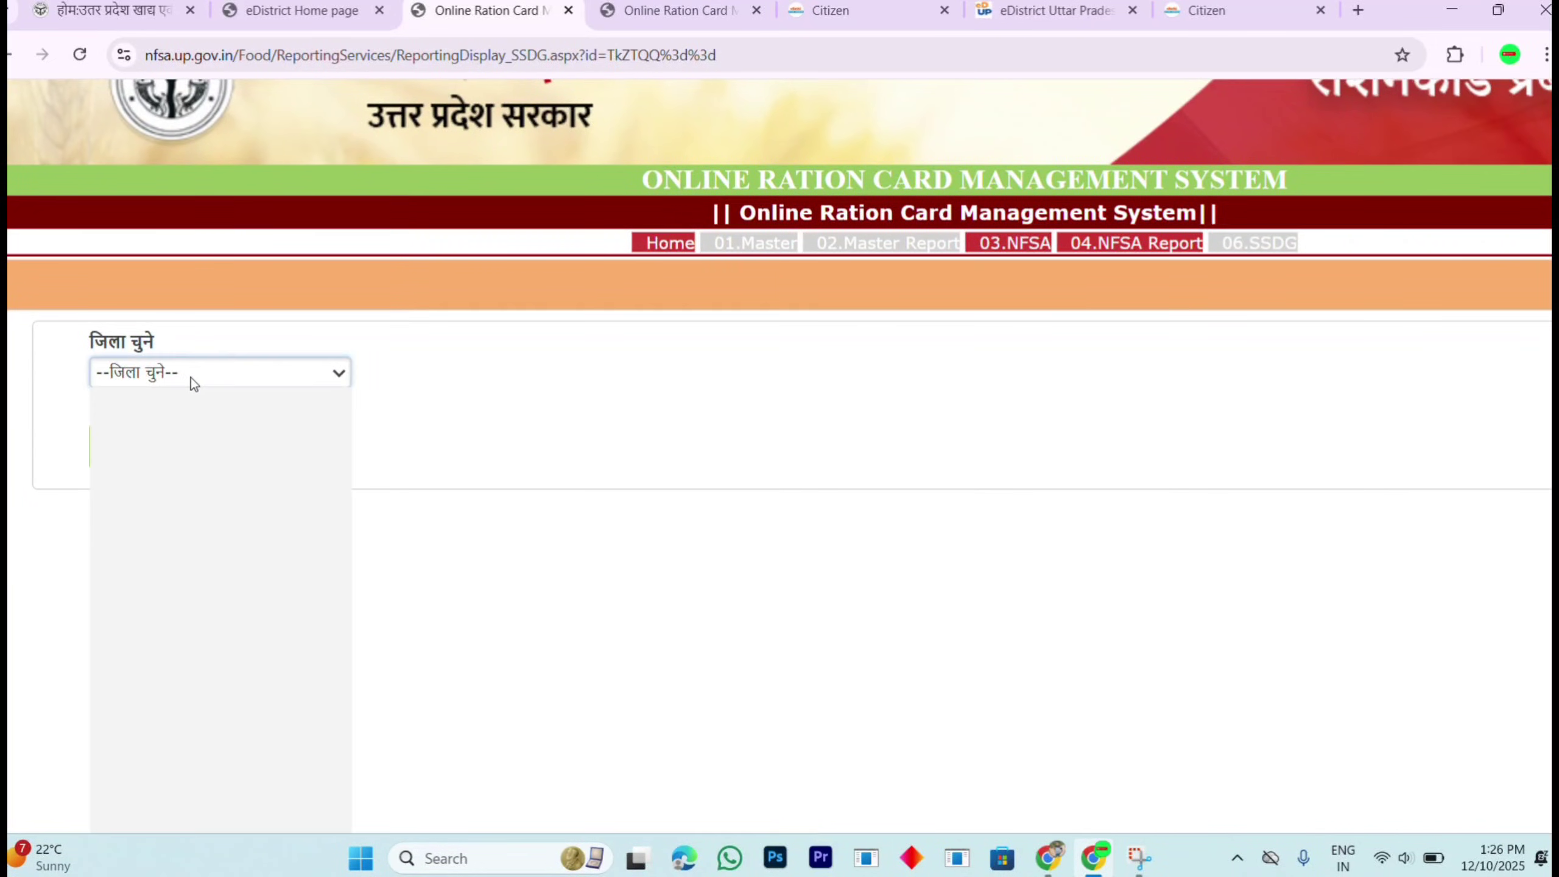
key("Down")
key("Down")
key("Down")
key("Down")
key("Down")
key("Down")
key("Down")
key("Down")
key("Down")
key("Down")
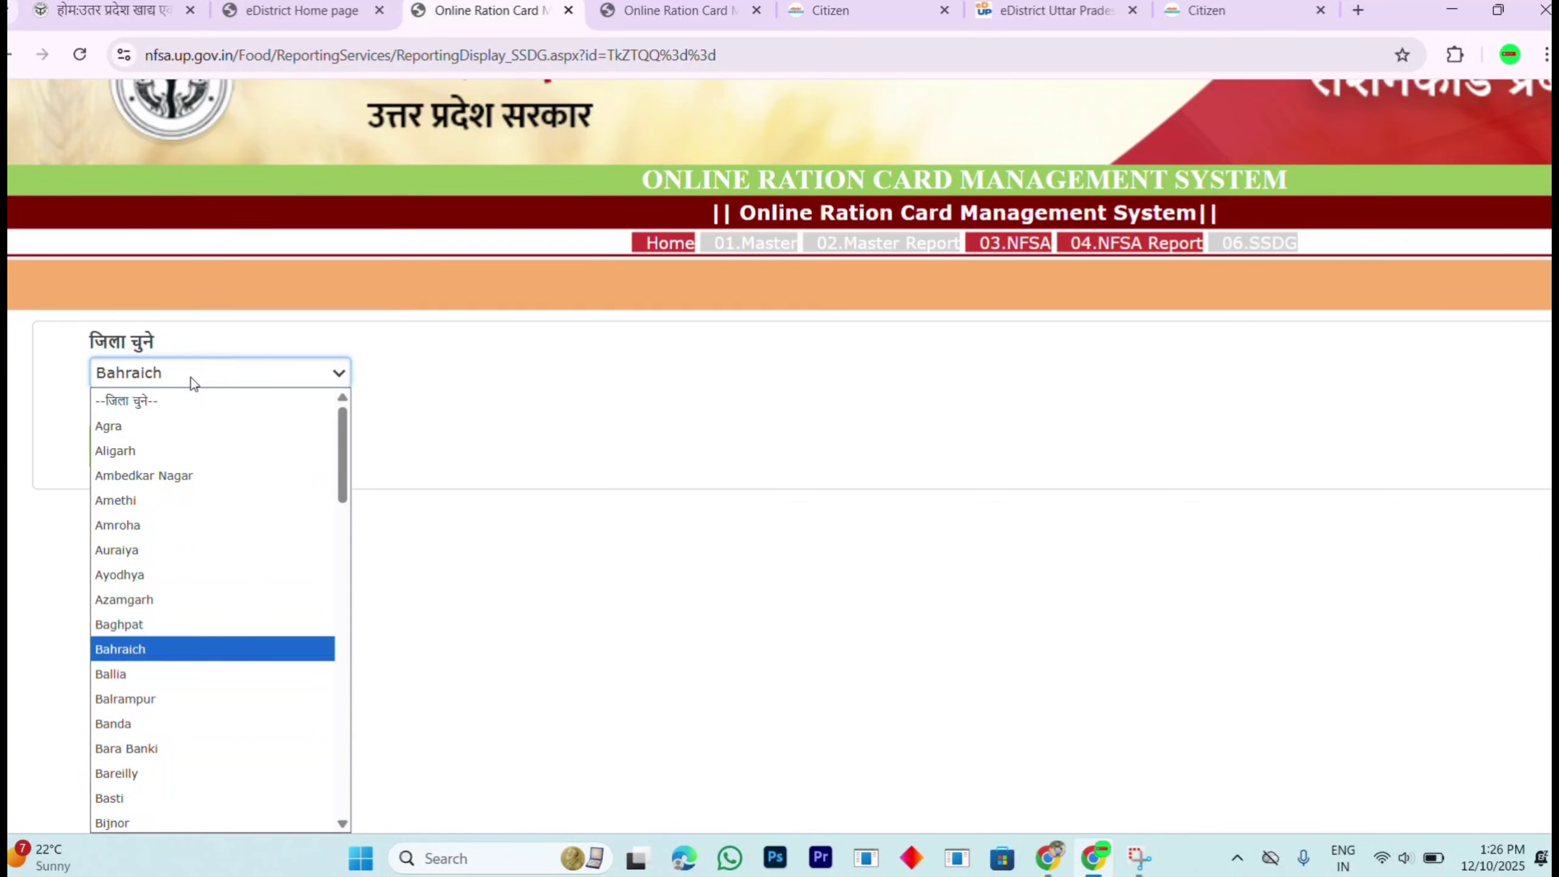
key("Return")
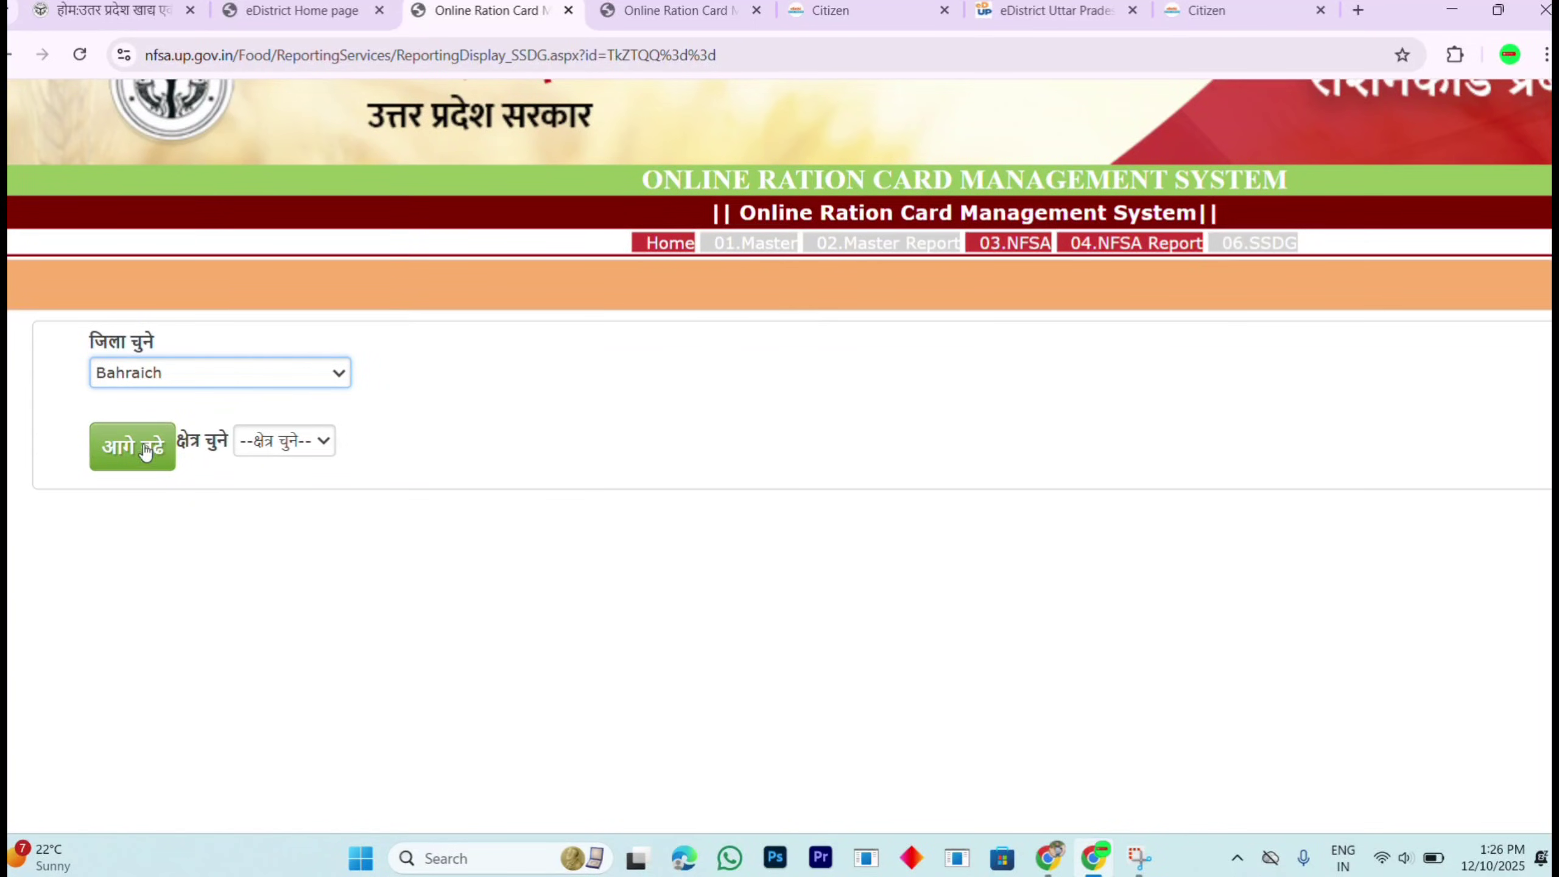
left_click(261, 444)
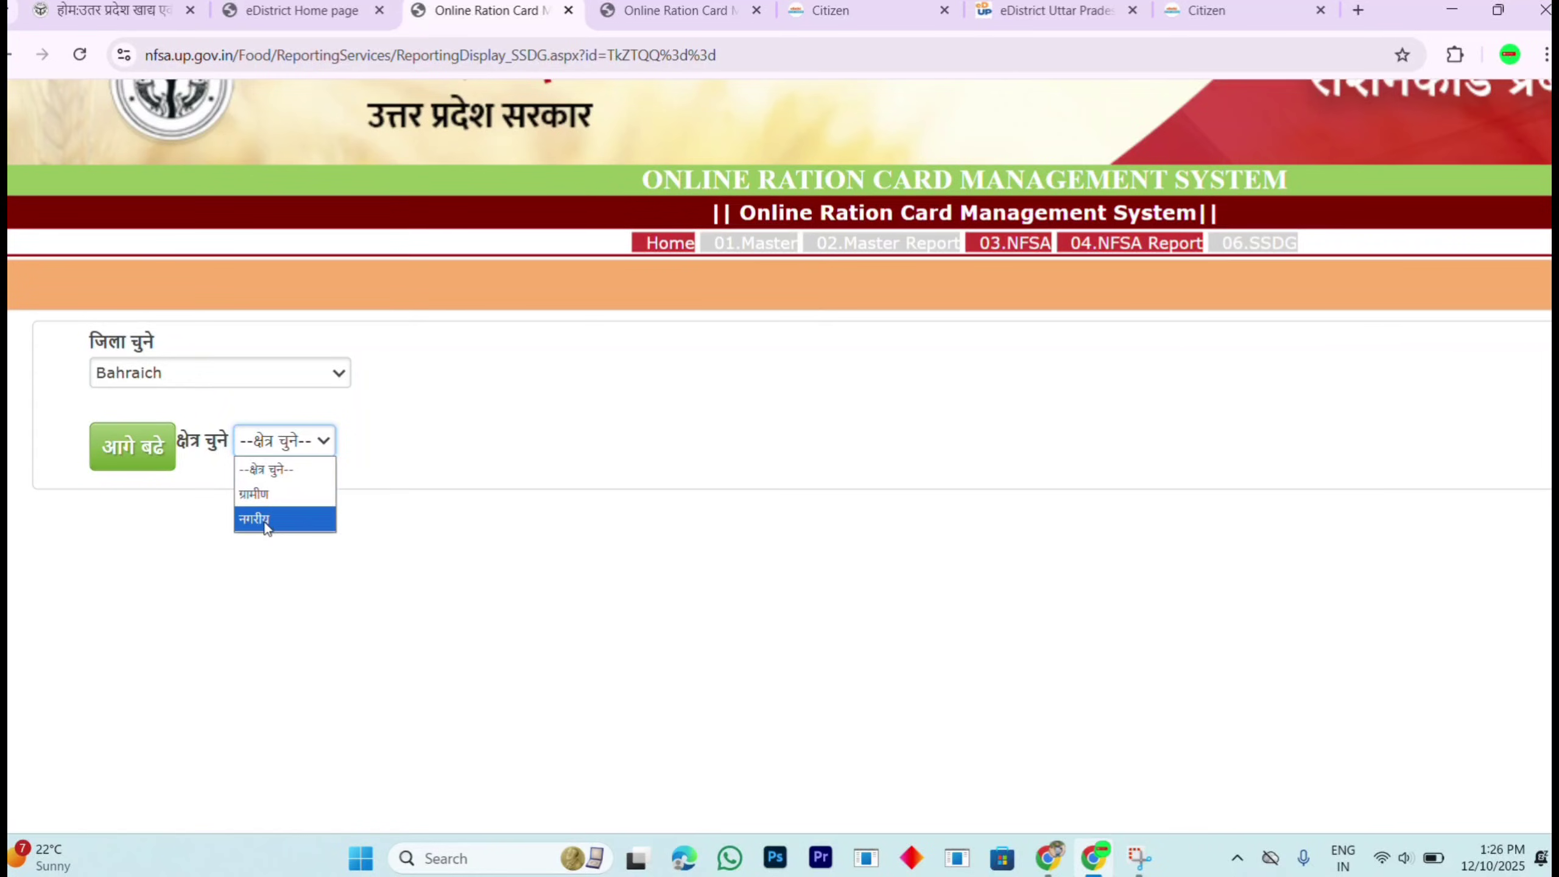
left_click(258, 493)
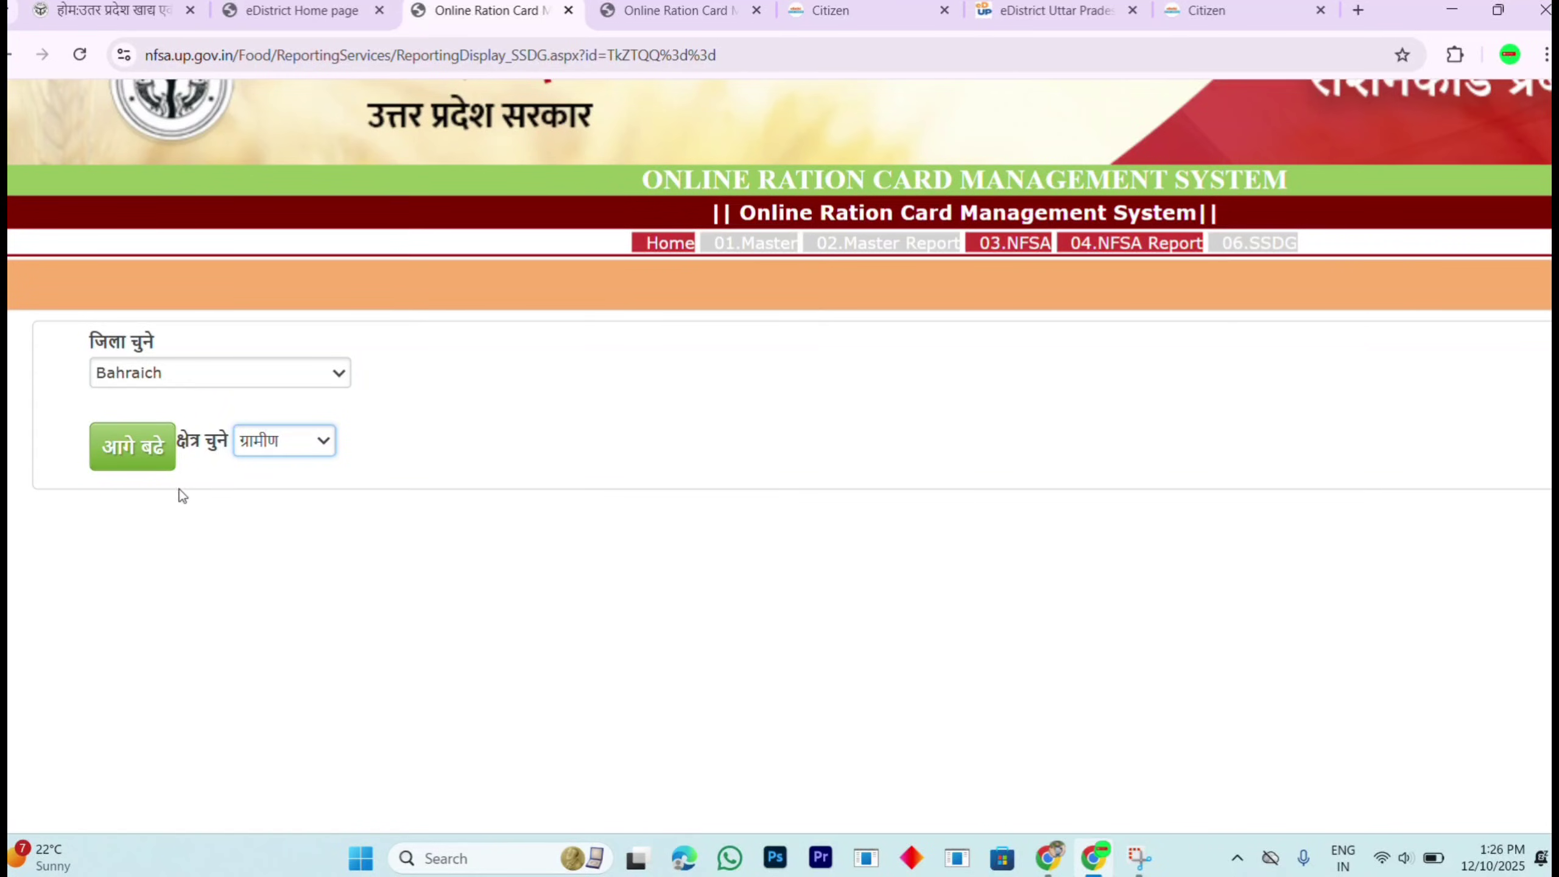
left_click(151, 462)
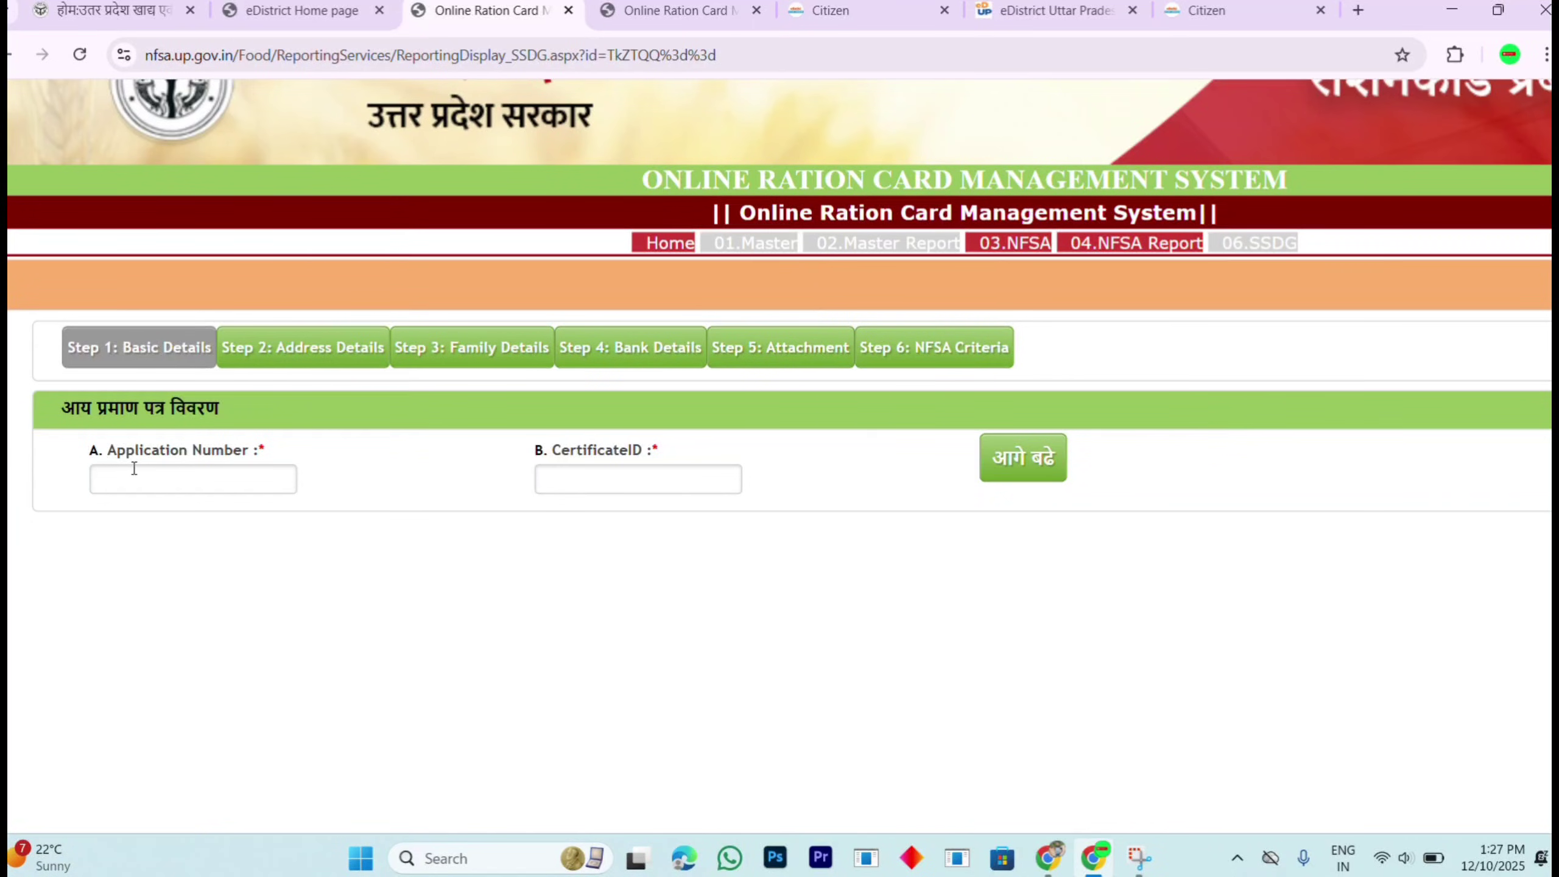
Step: Enter the income certificate's Application Number and Certificate ID to load Basic Details
left_click_drag(87, 410, 246, 437)
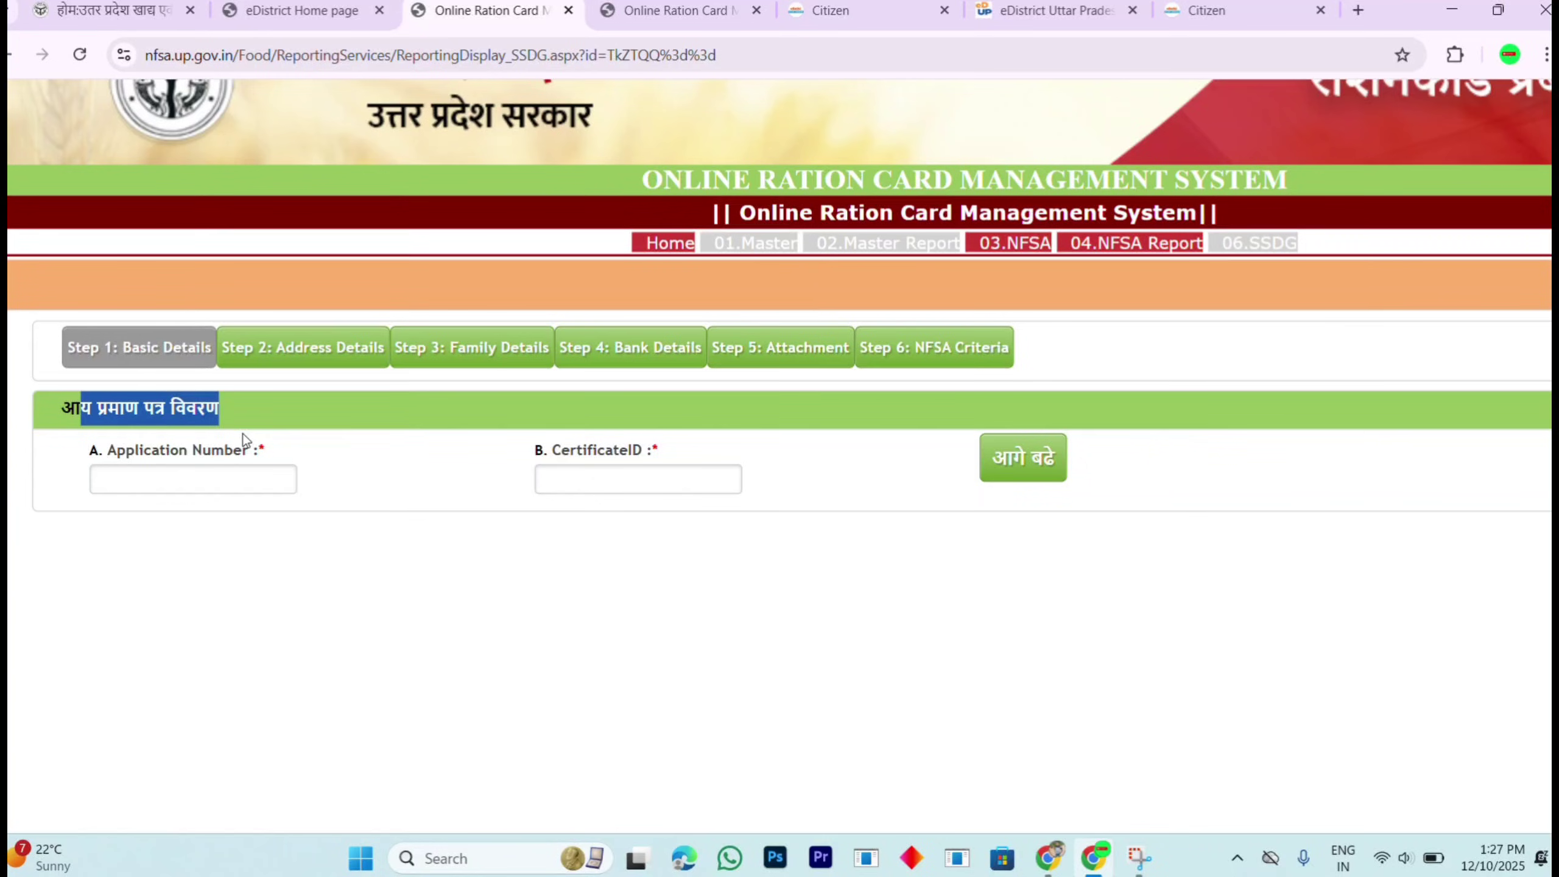
left_click(190, 477)
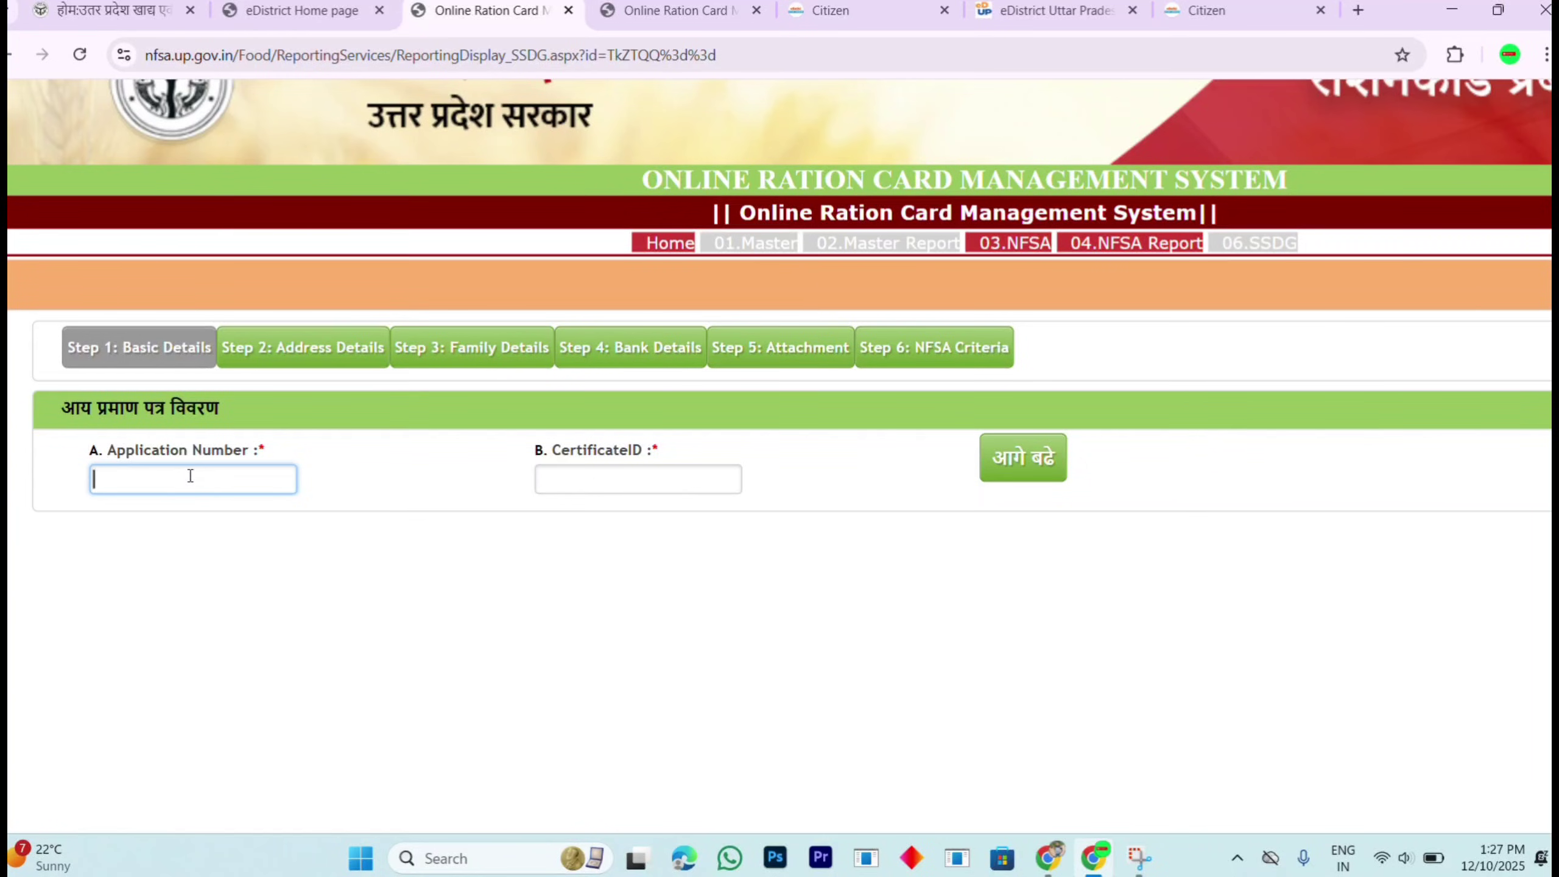
left_click(627, 480)
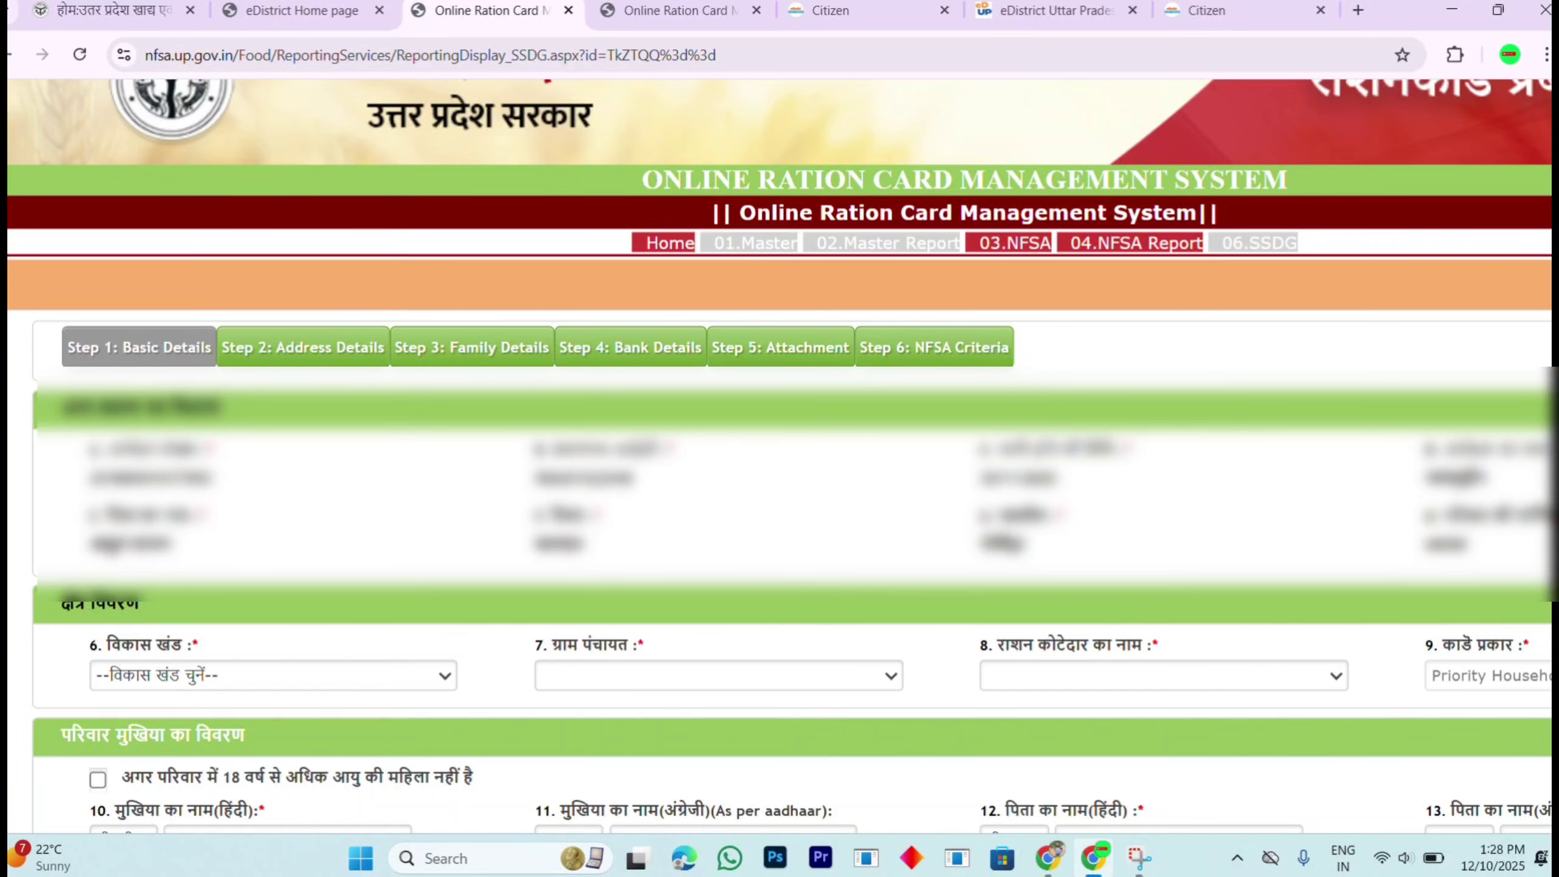
Step: Select block MIHINPURWA, gram panchayat SARRAKALA and the first listed ration dealer
scroll(779, 457, "down", 3)
scroll(779, 457, "down", 1)
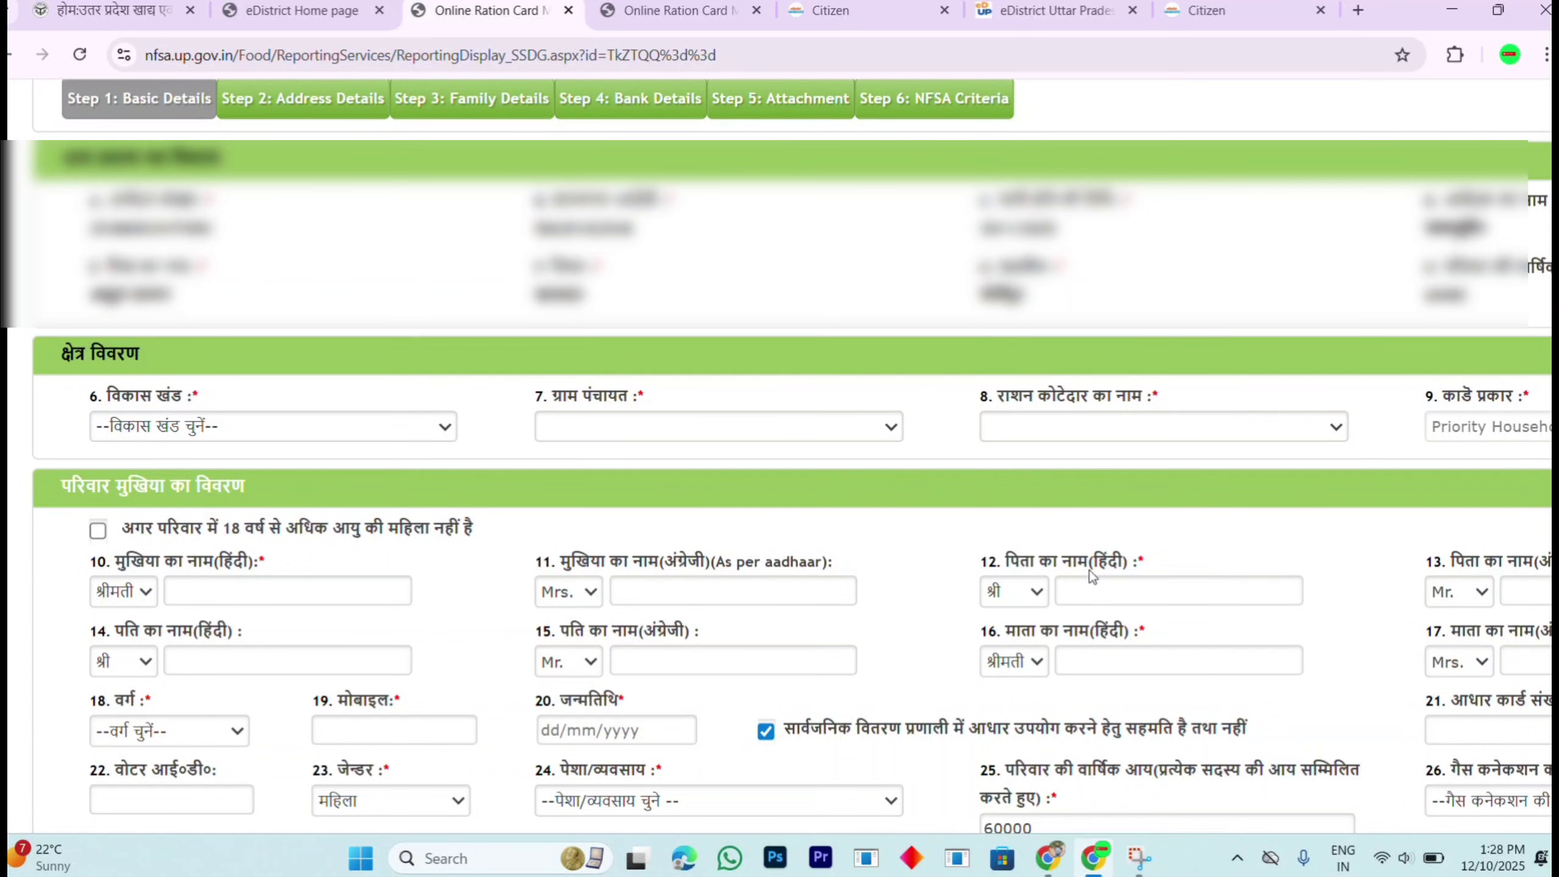
left_click(209, 429)
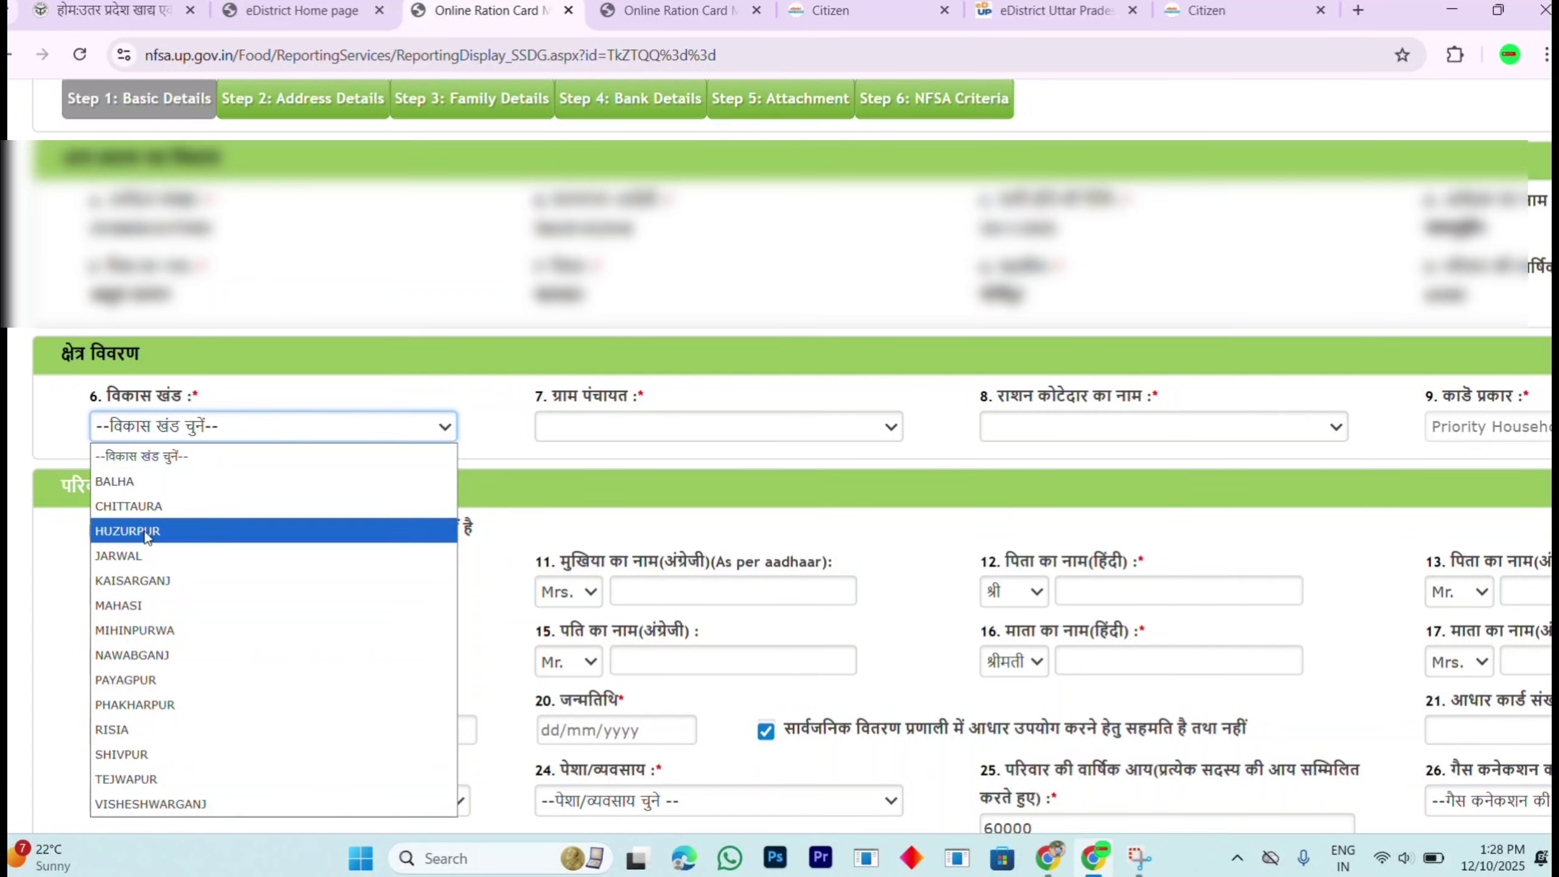
left_click(141, 630)
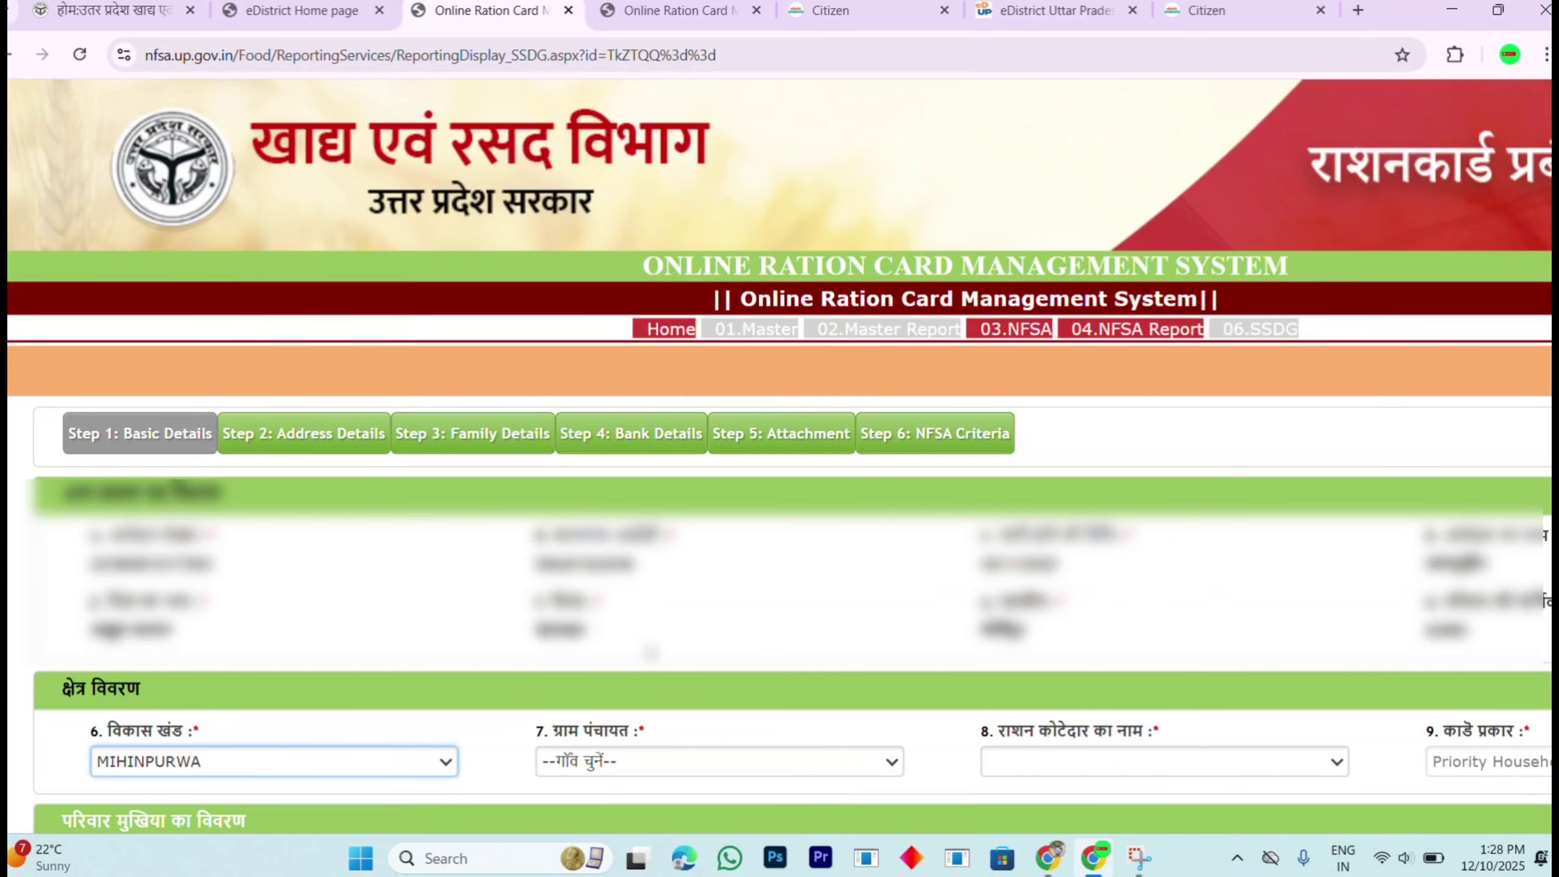
left_click(816, 766)
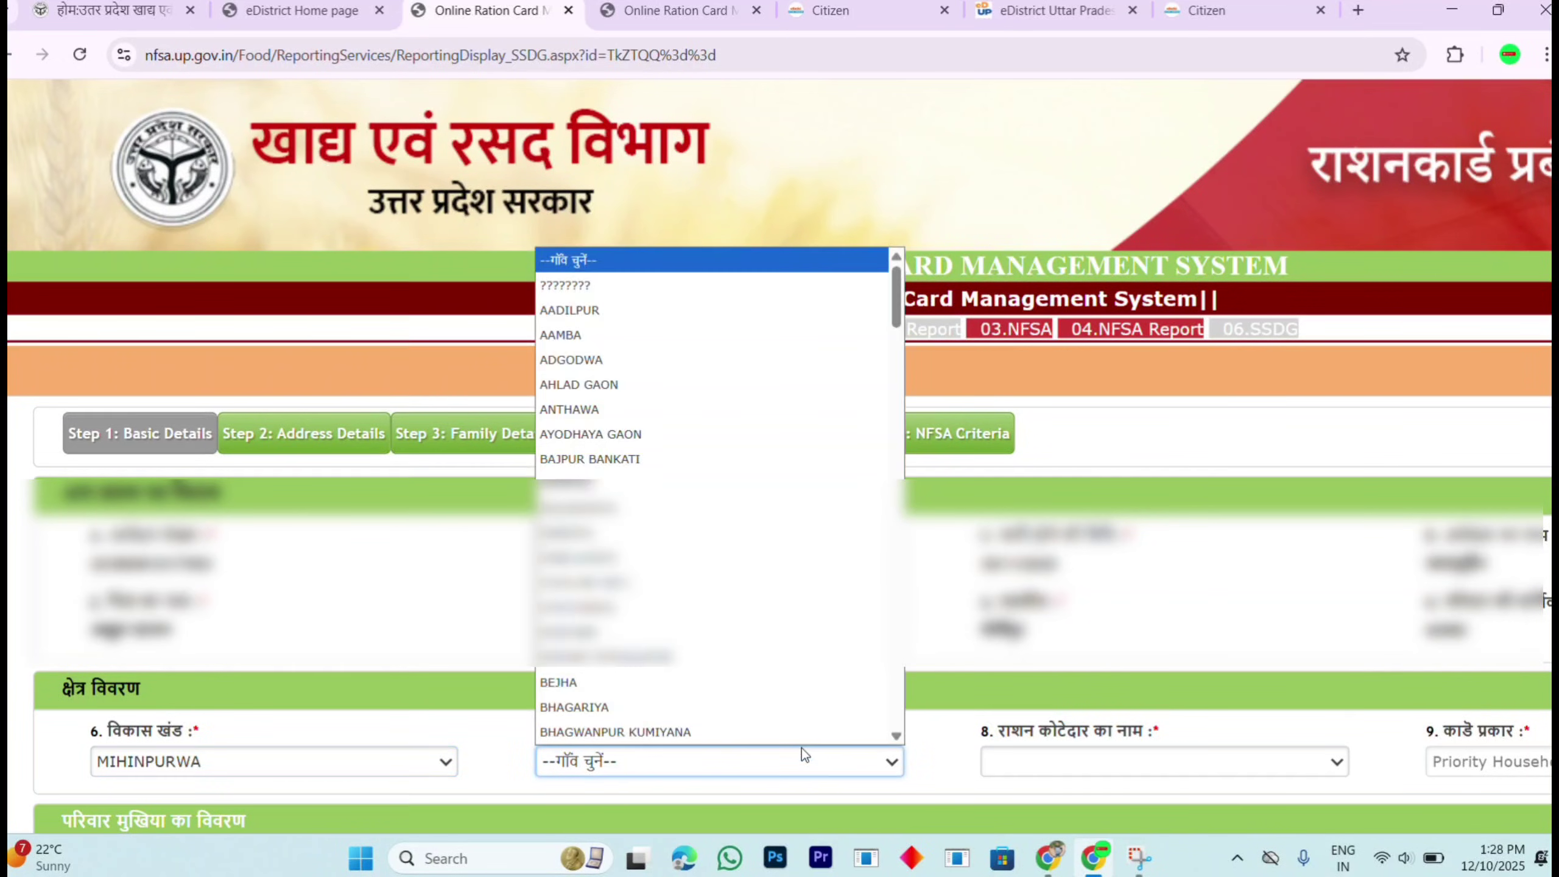
key("s")
key("s")
key("s")
key("s")
key("s")
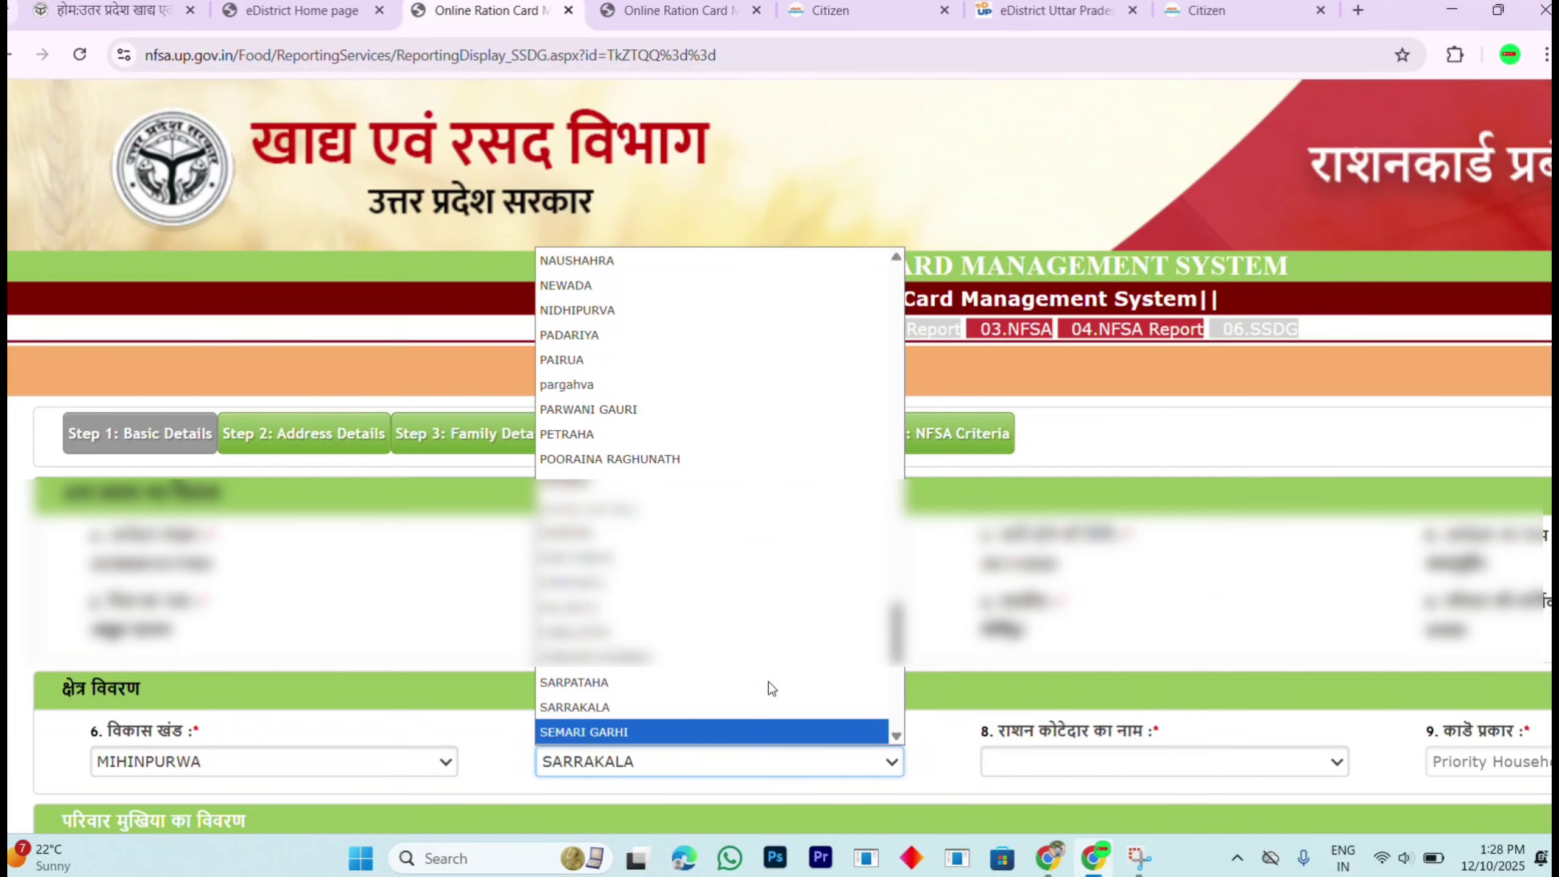
left_click(770, 687)
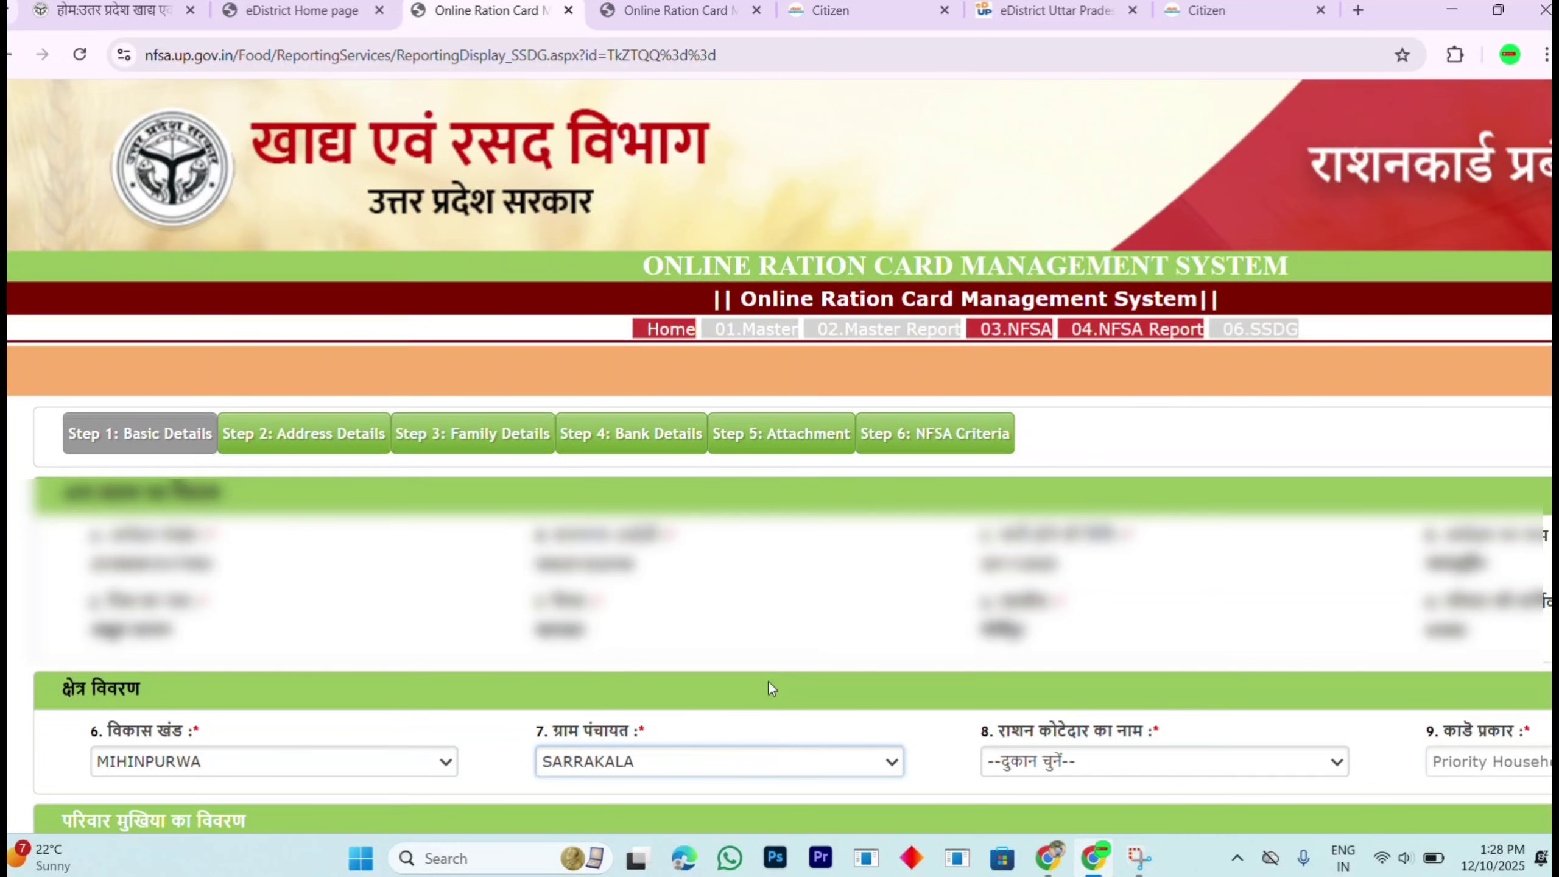
left_click(1091, 758)
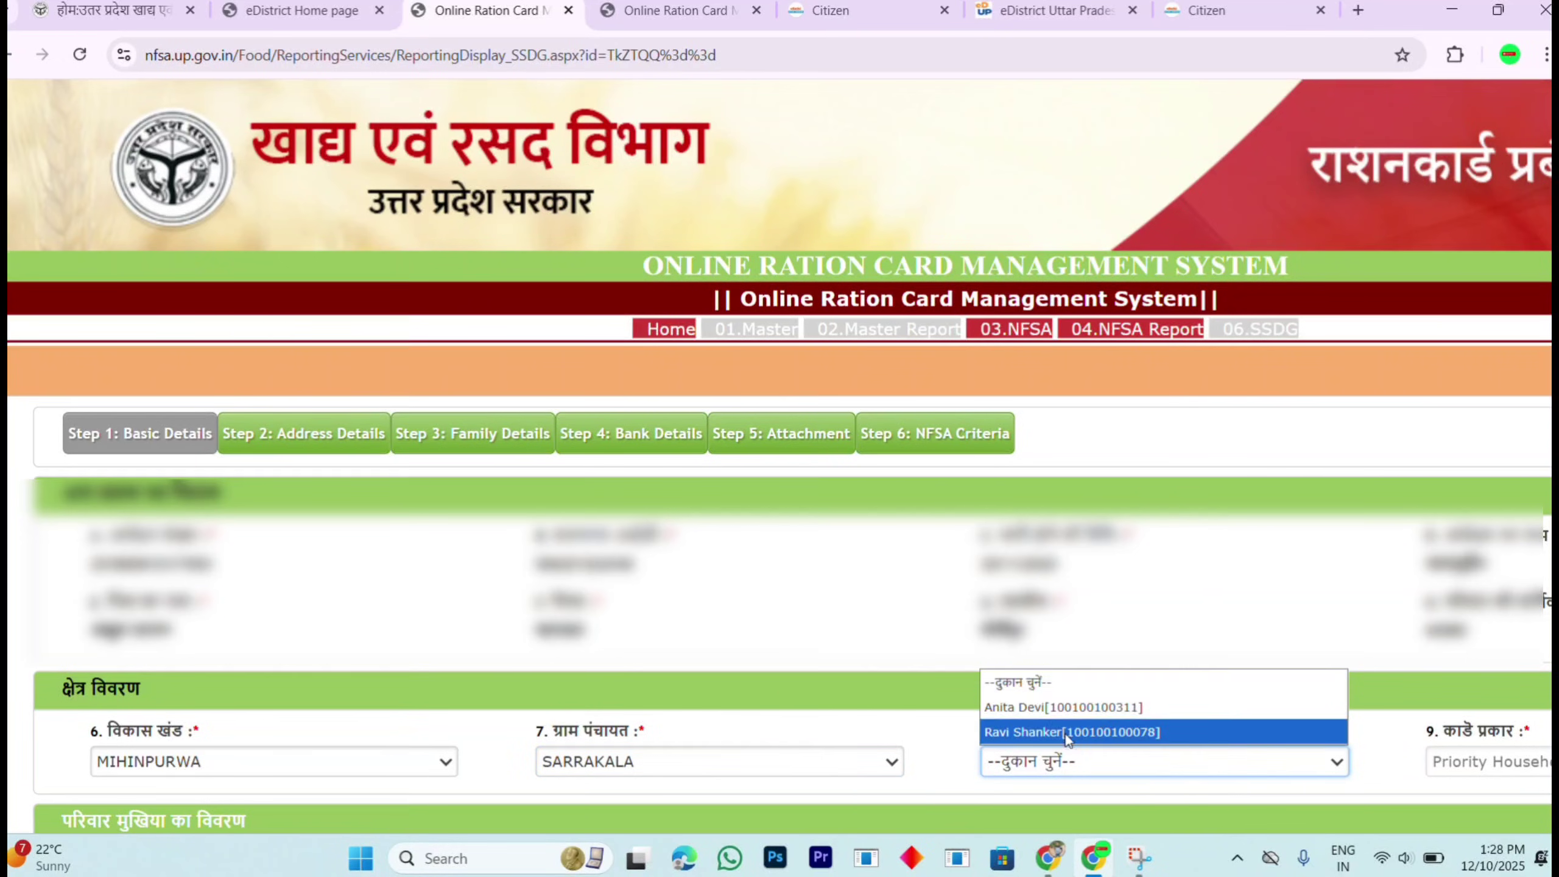
left_click(1074, 707)
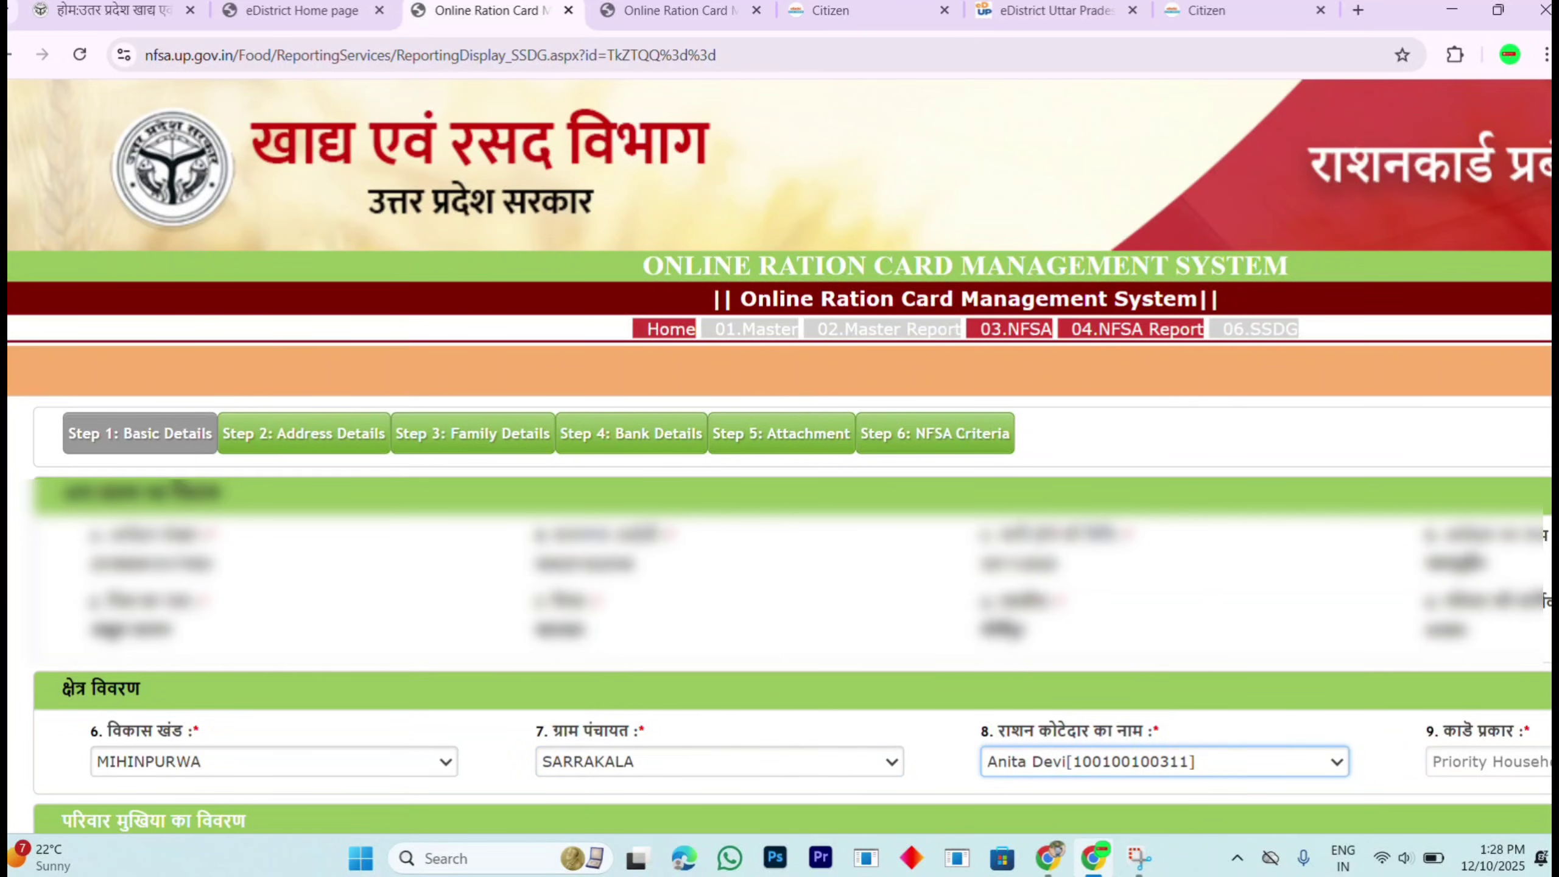
scroll(1518, 498, "down", 5)
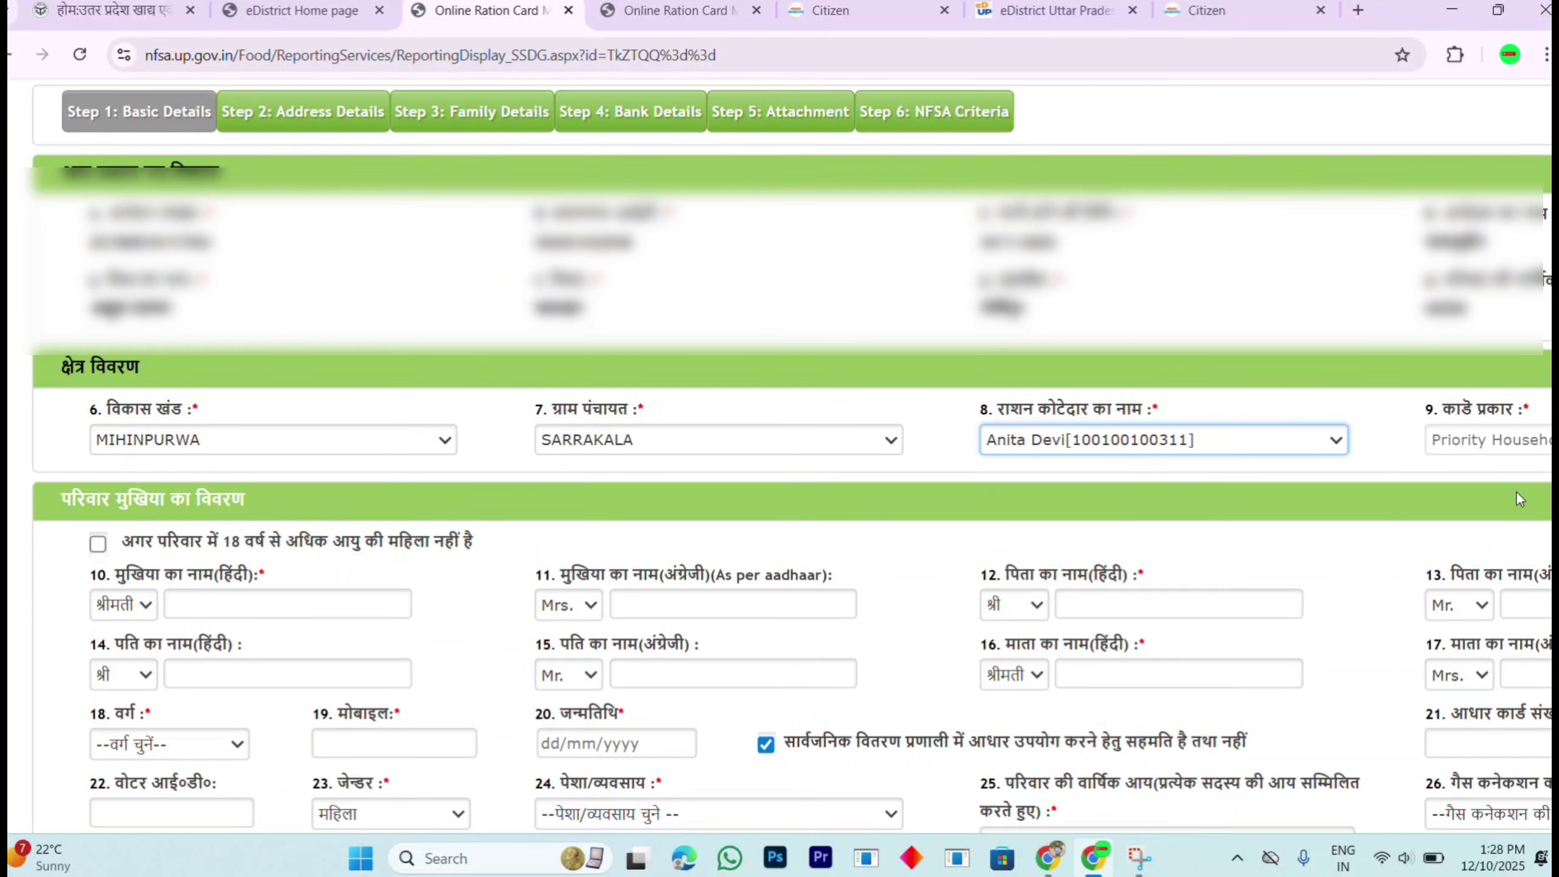
left_click(1507, 440)
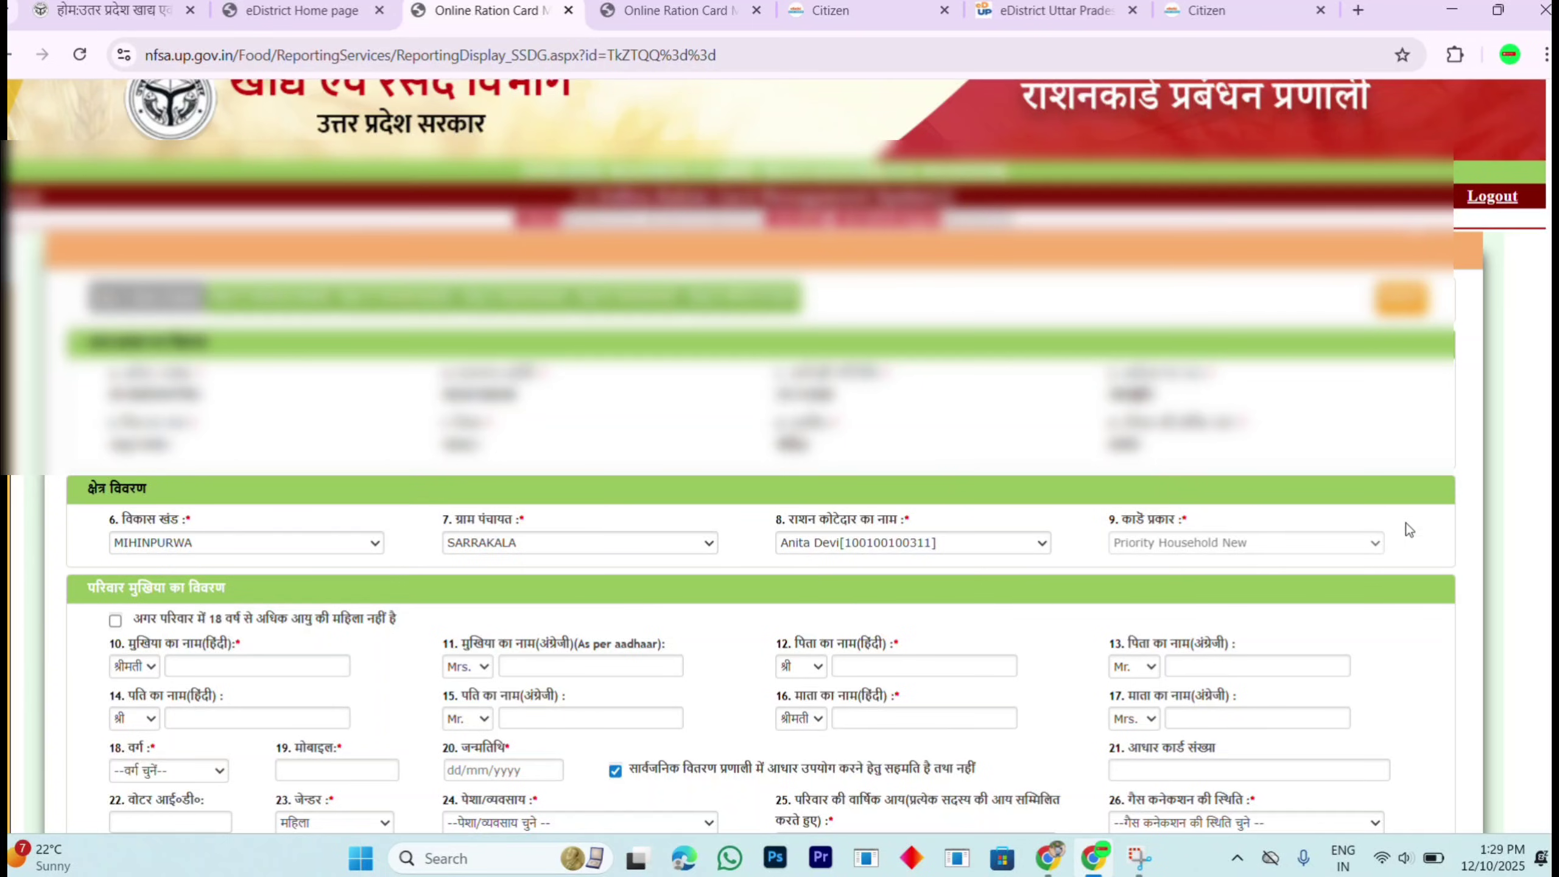
scroll(816, 429, "down", 5)
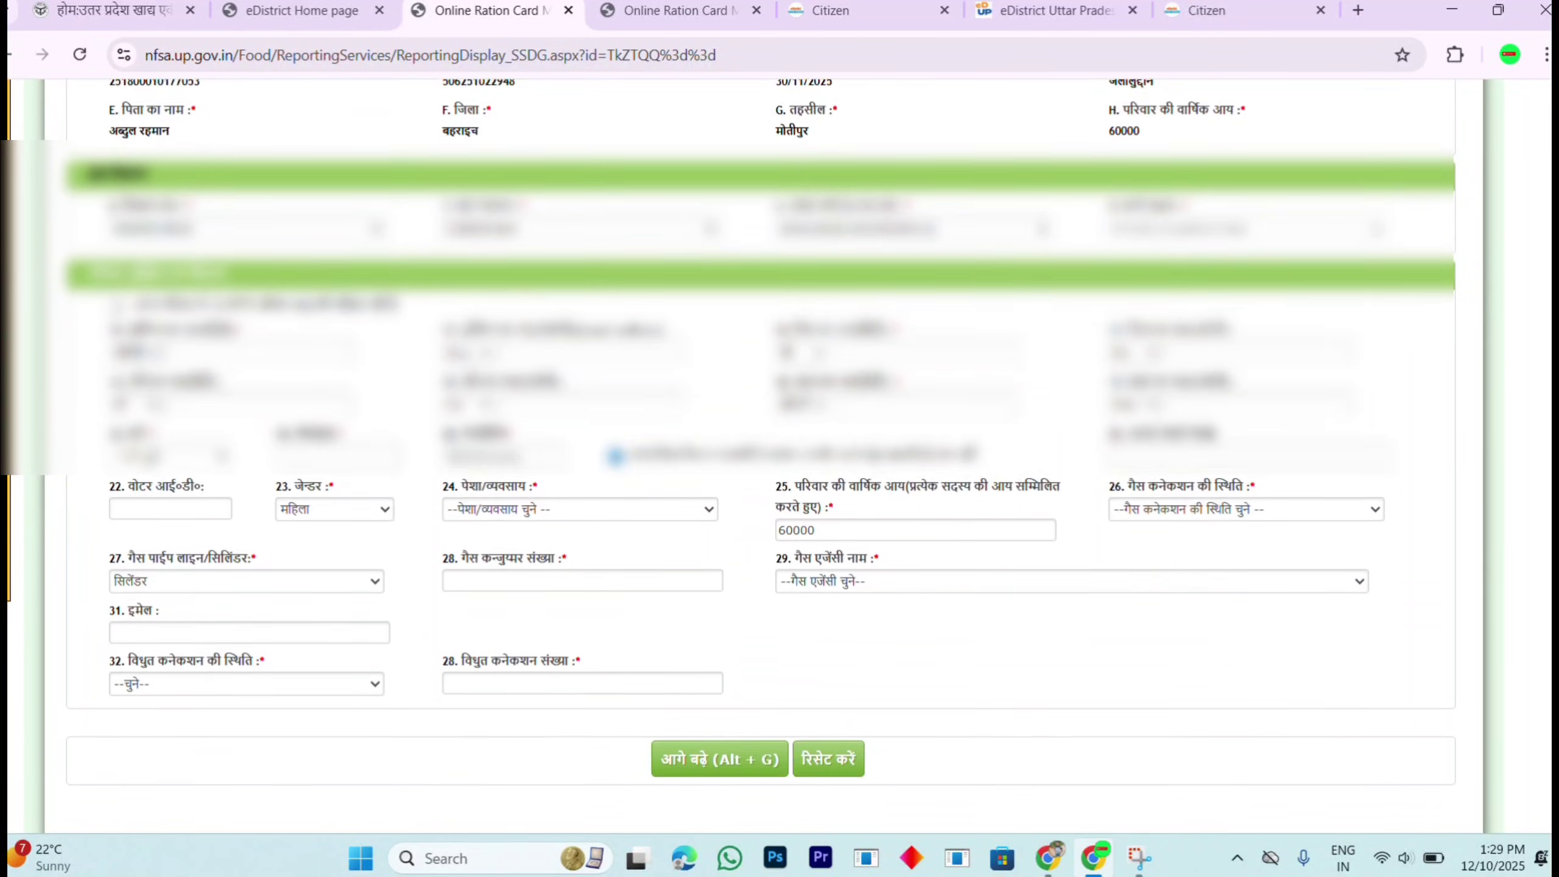
mouse_move(23, 243)
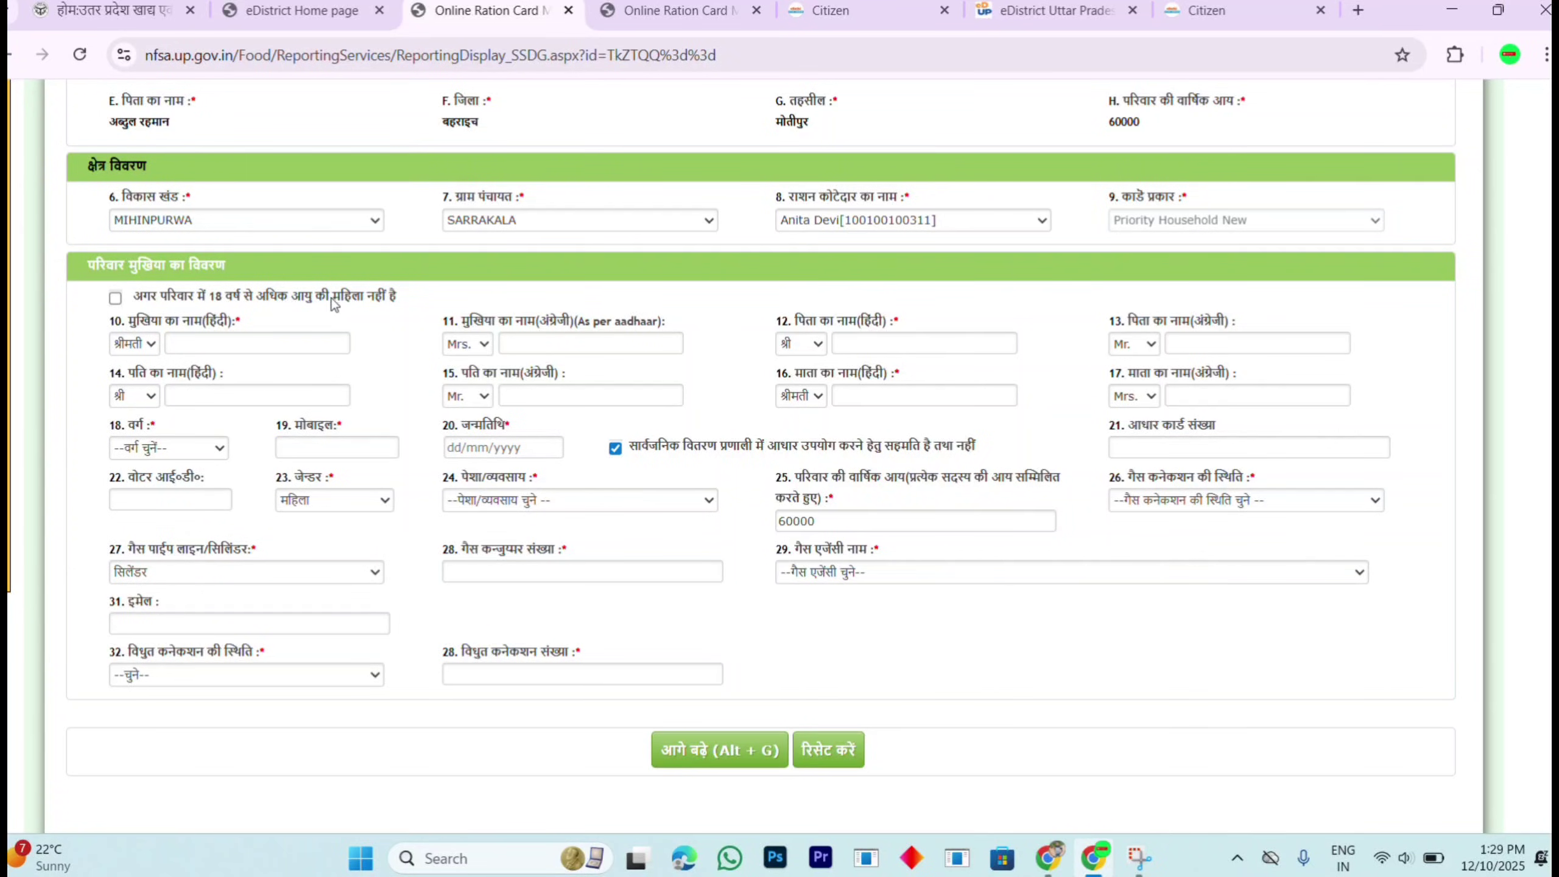
Step: Step through the head, father, husband and mother name fields, then open the वर्ग list
left_click(206, 343)
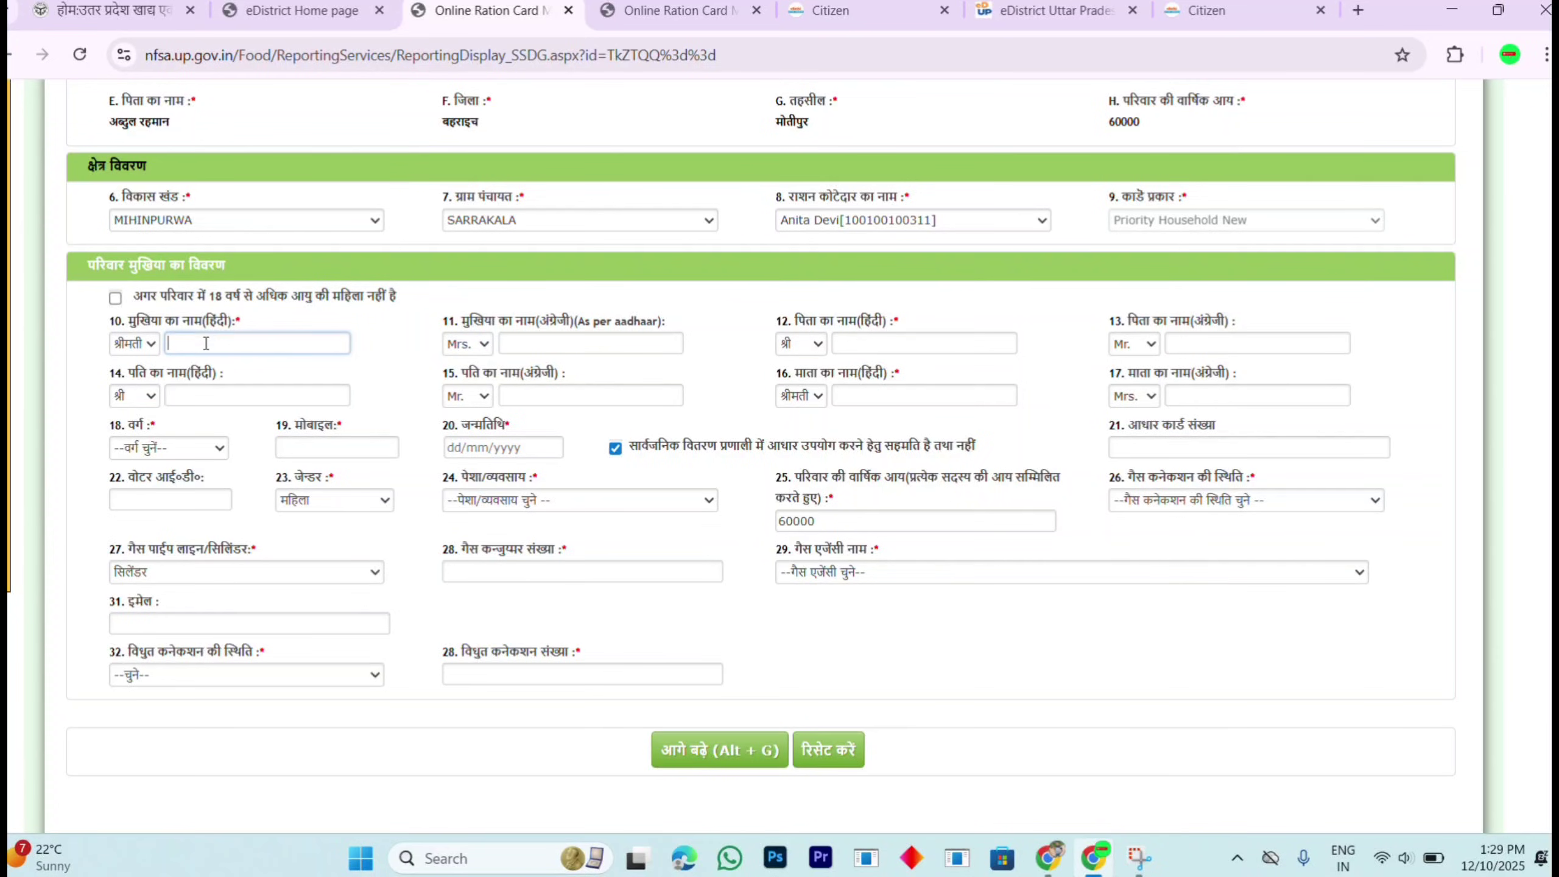
left_click(544, 343)
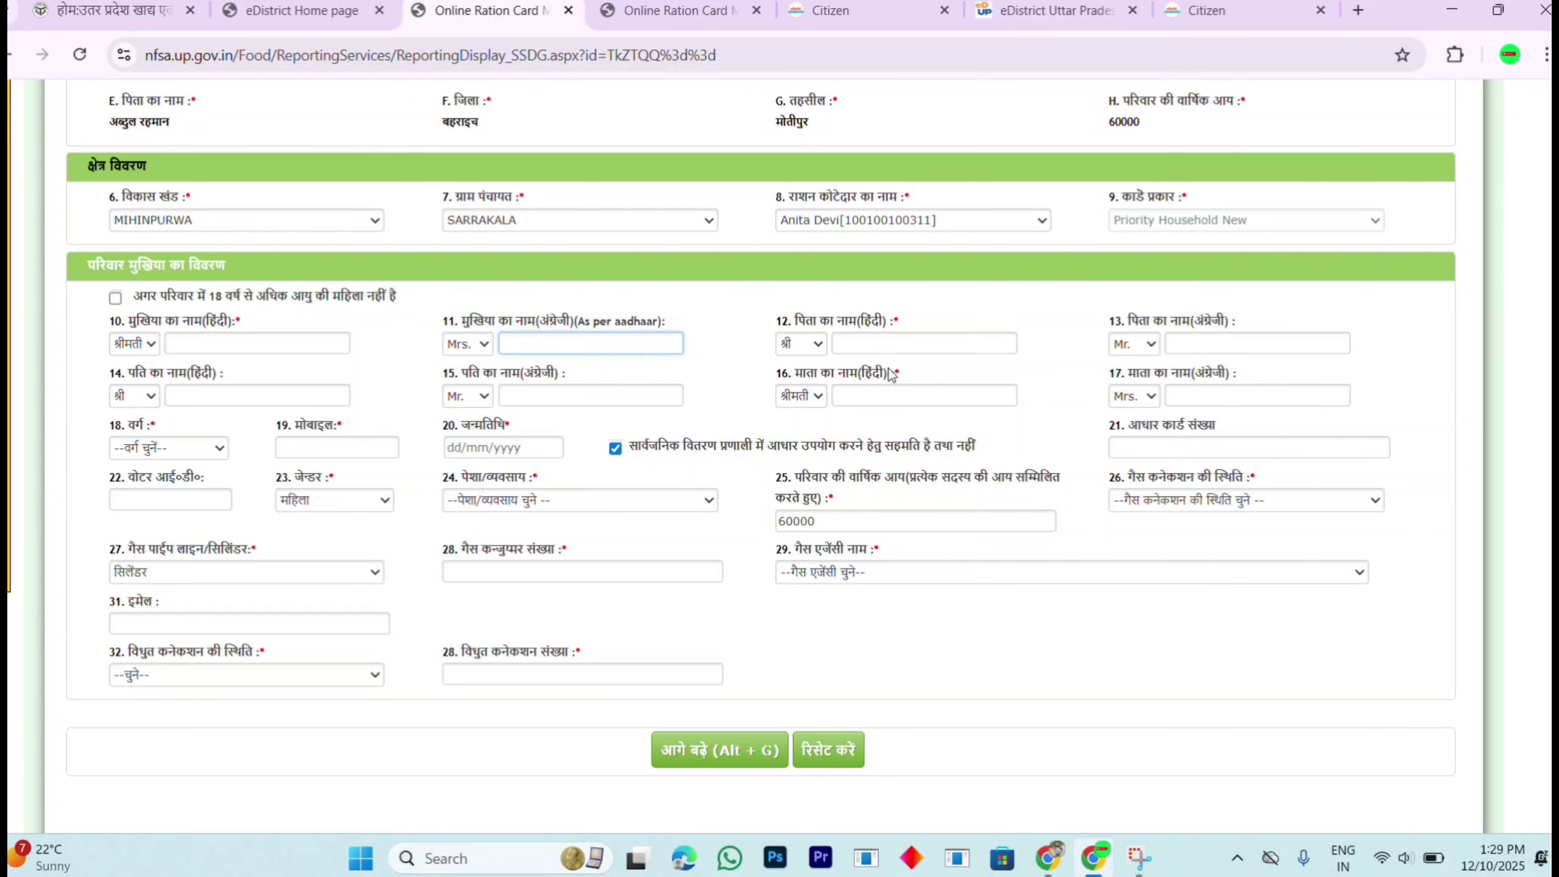
left_click(890, 345)
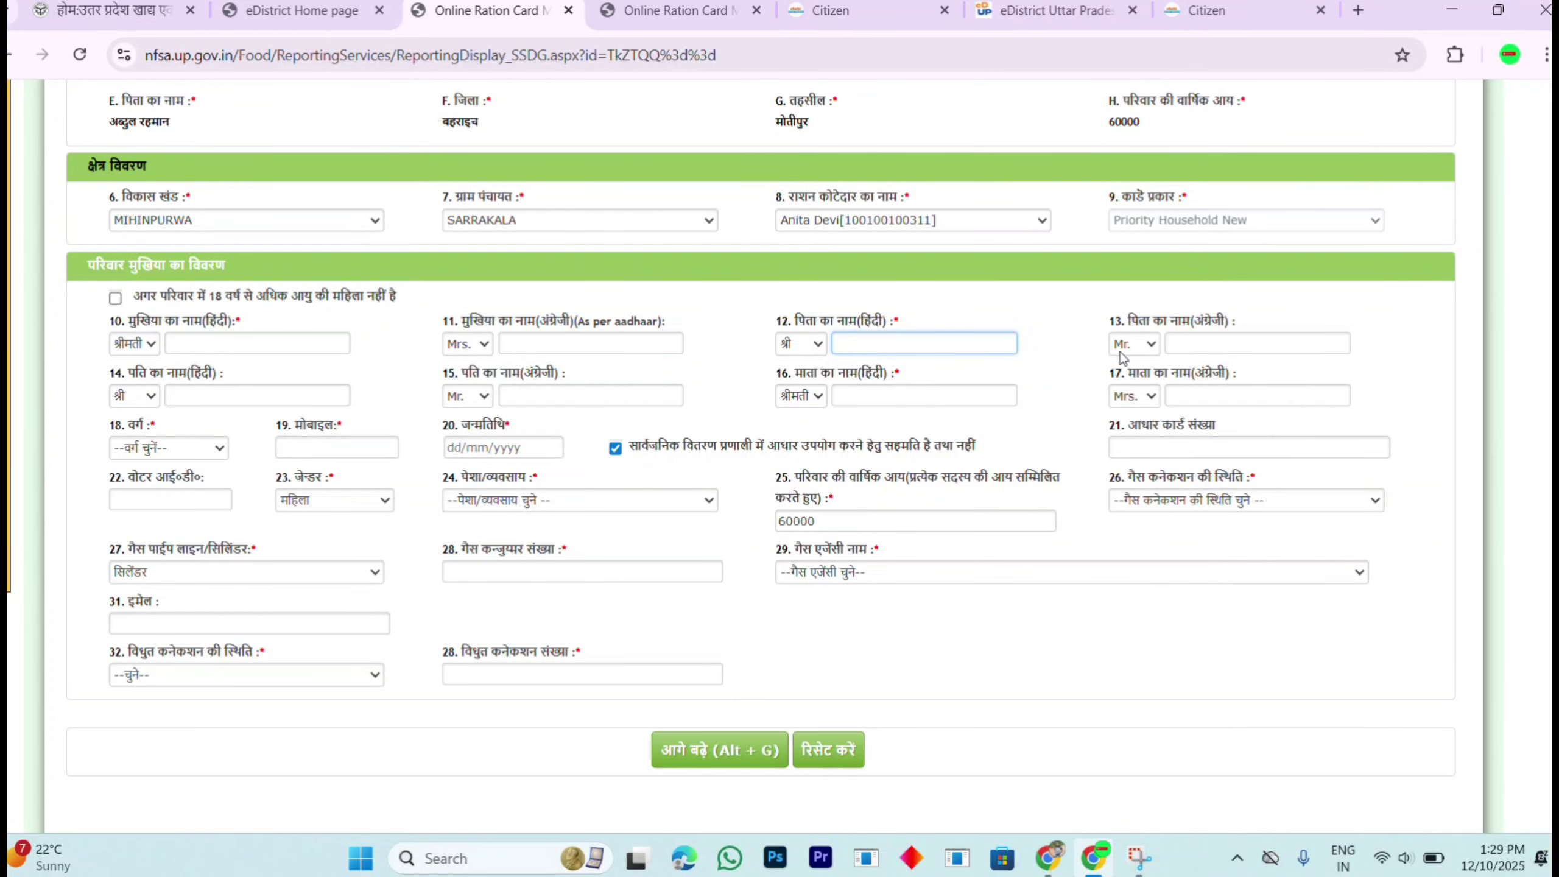
left_click(1218, 347)
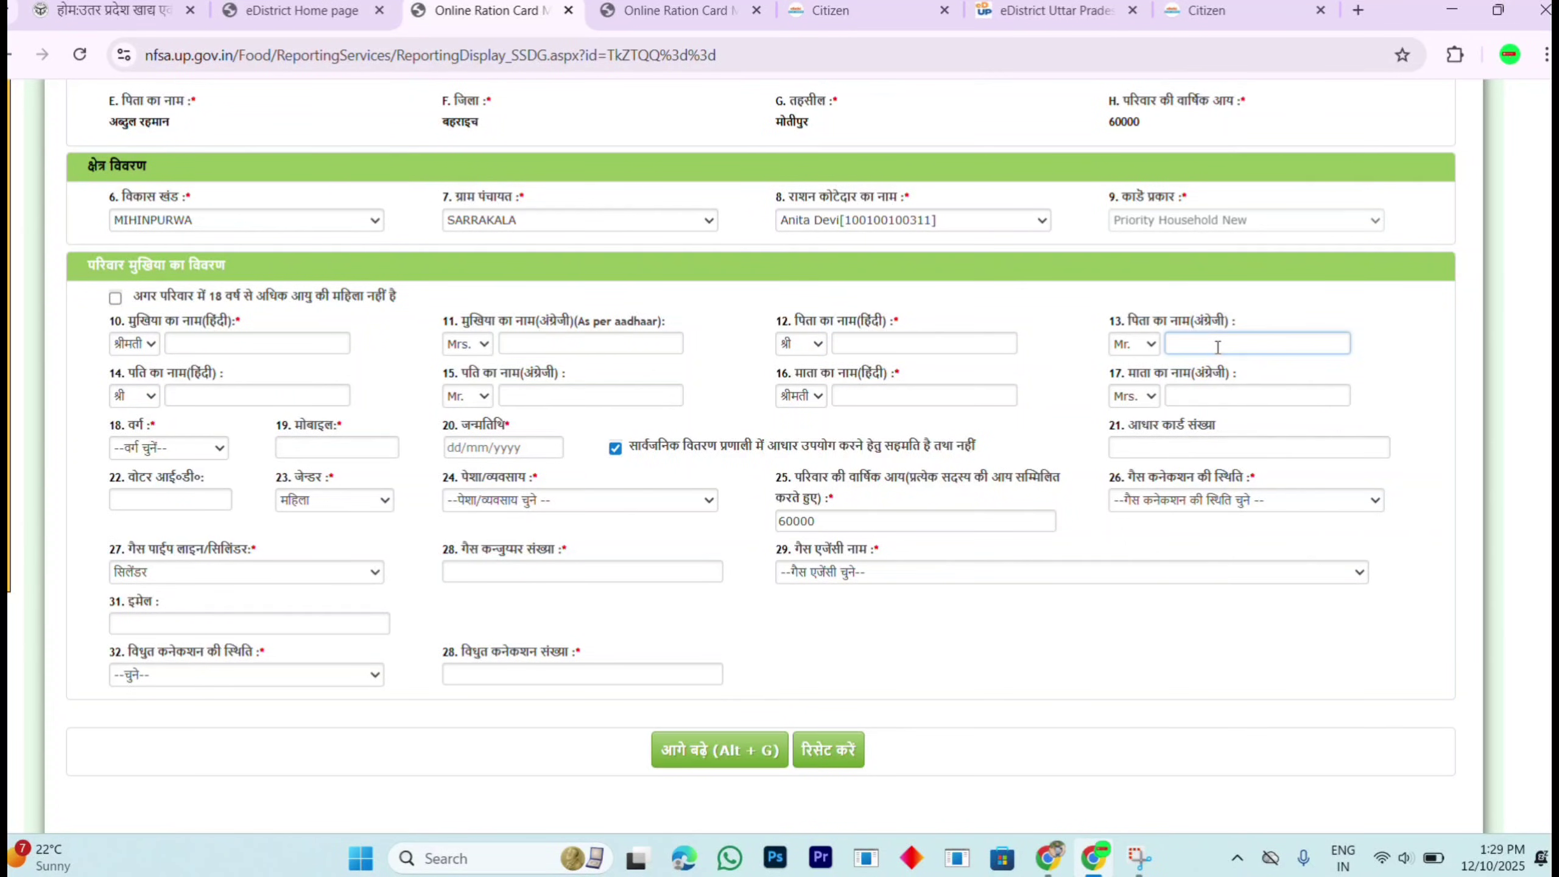
left_click(243, 391)
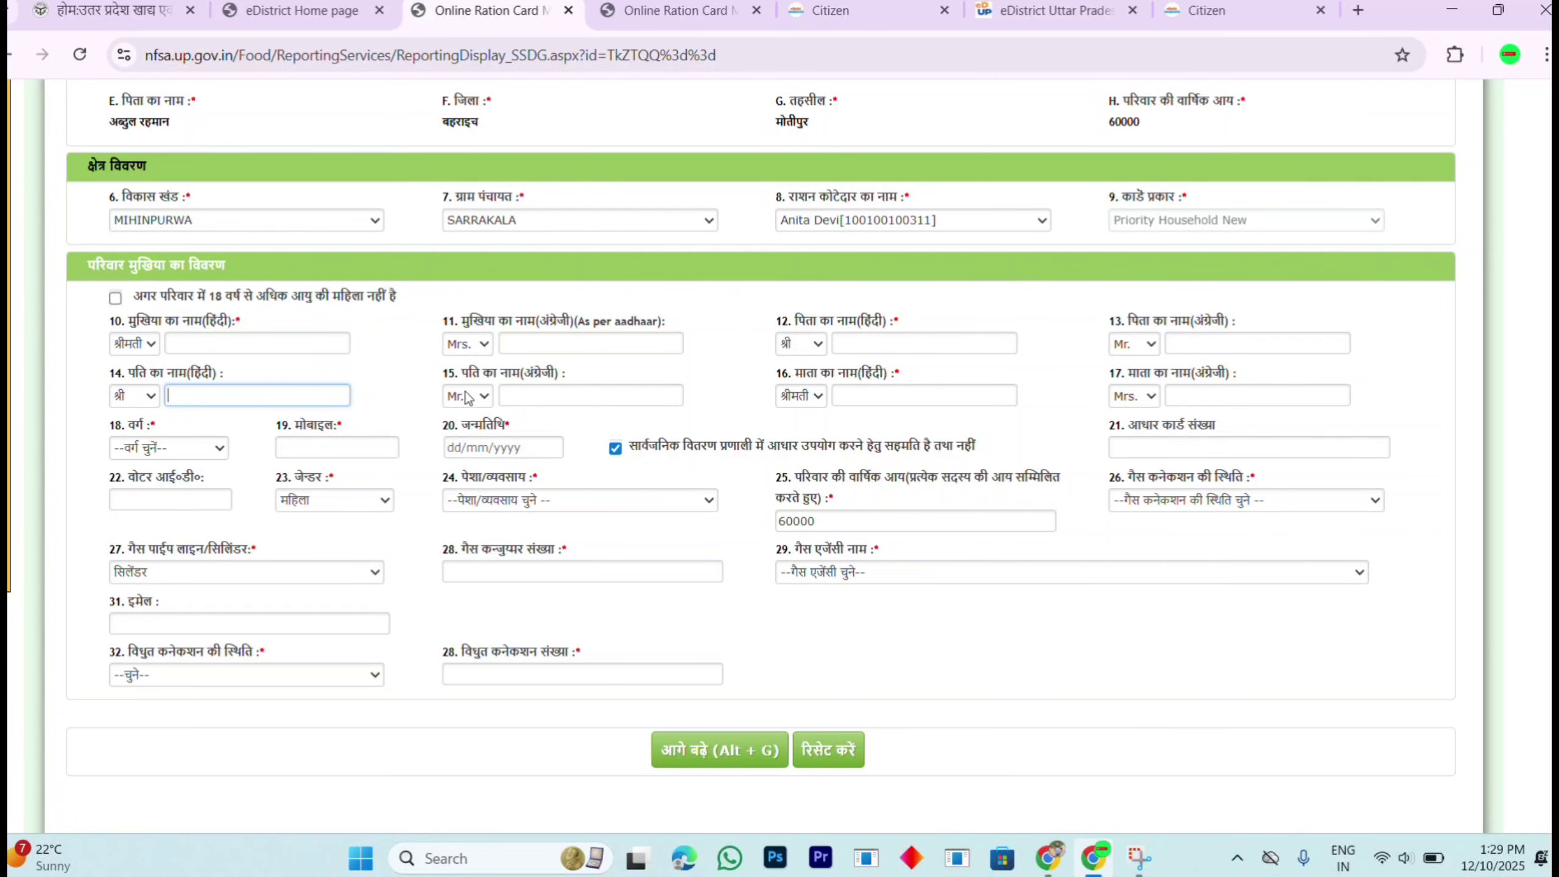
left_click(548, 393)
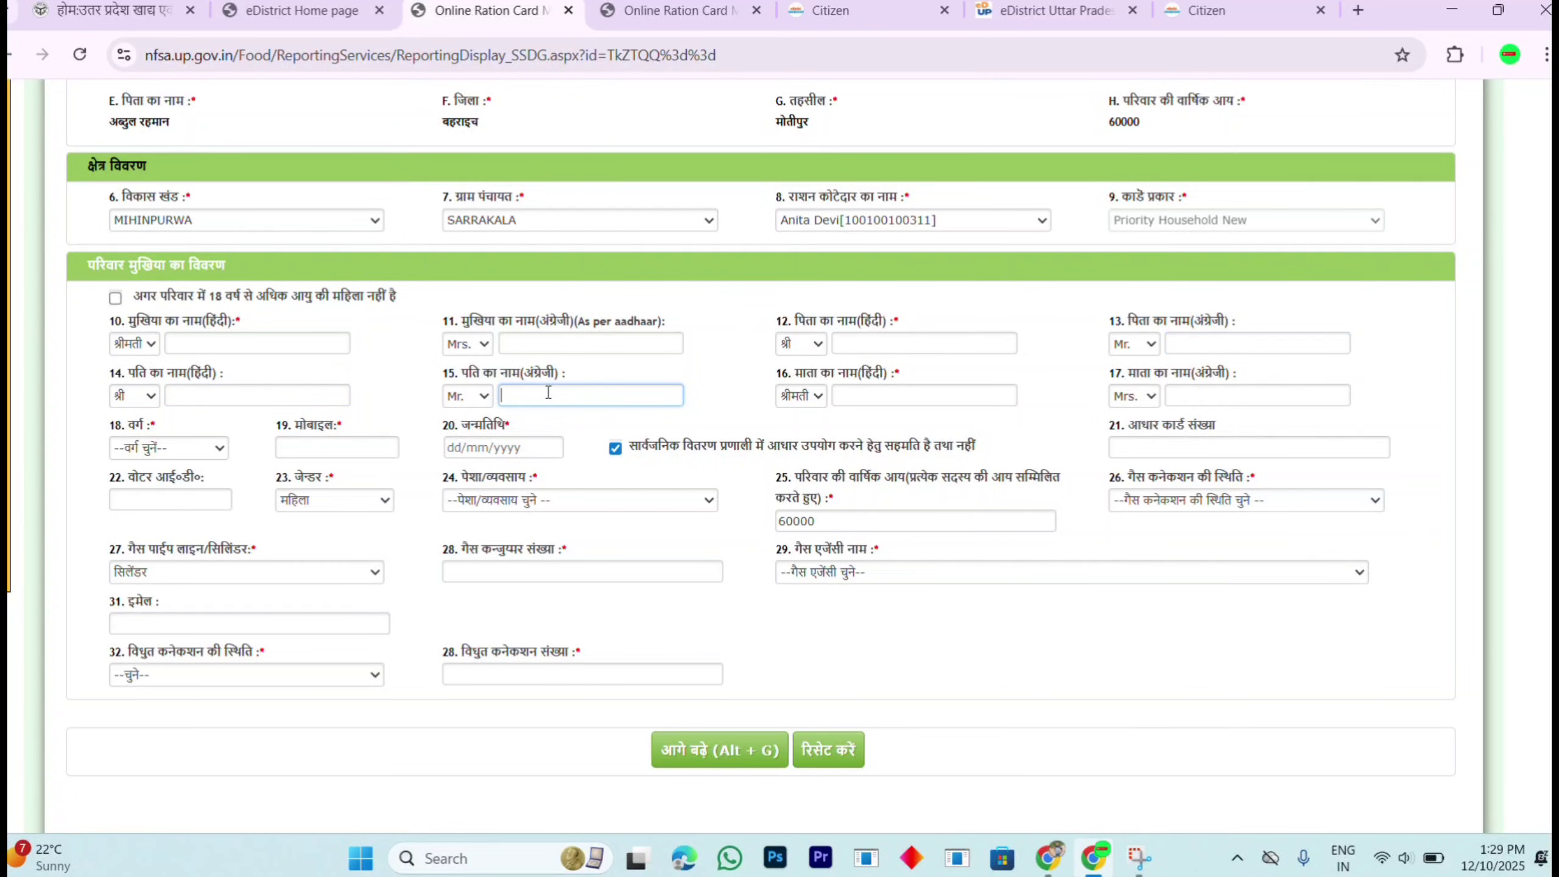
left_click(888, 393)
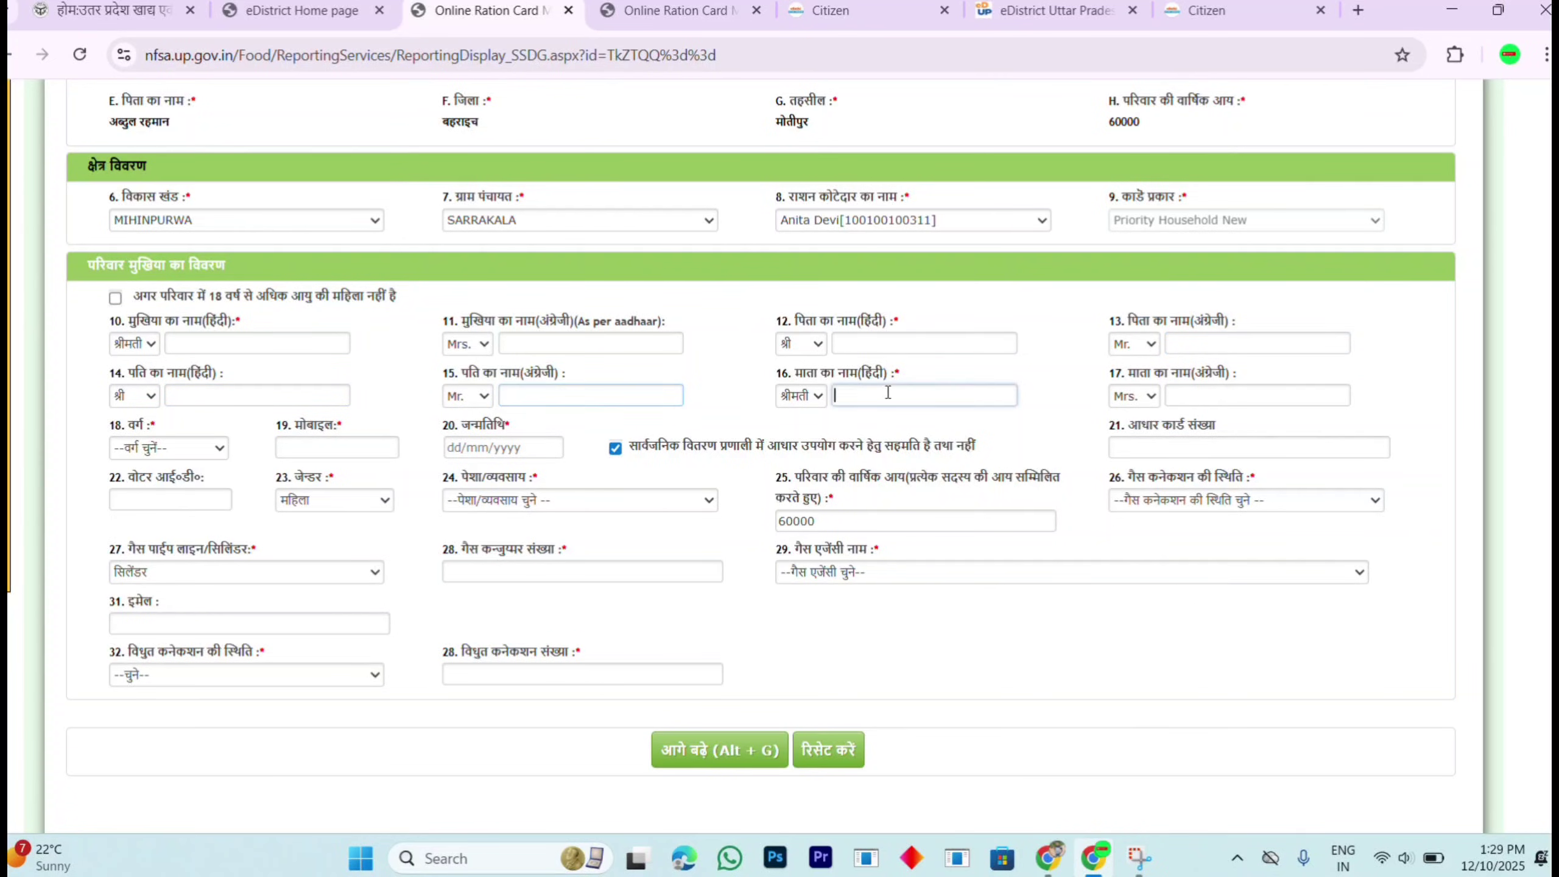
left_click(1230, 390)
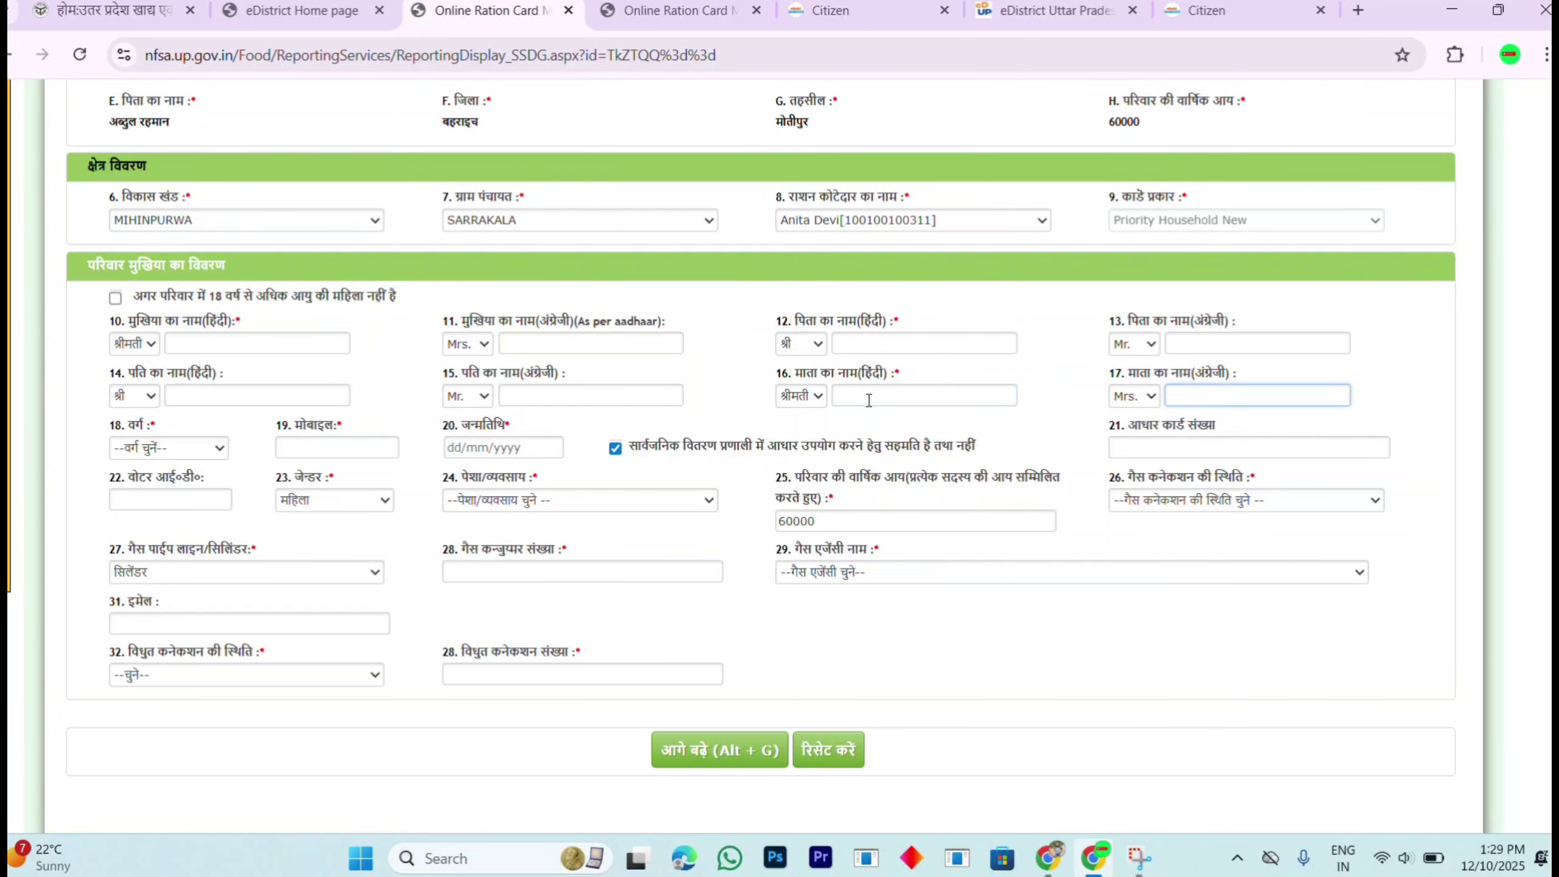
left_click(199, 450)
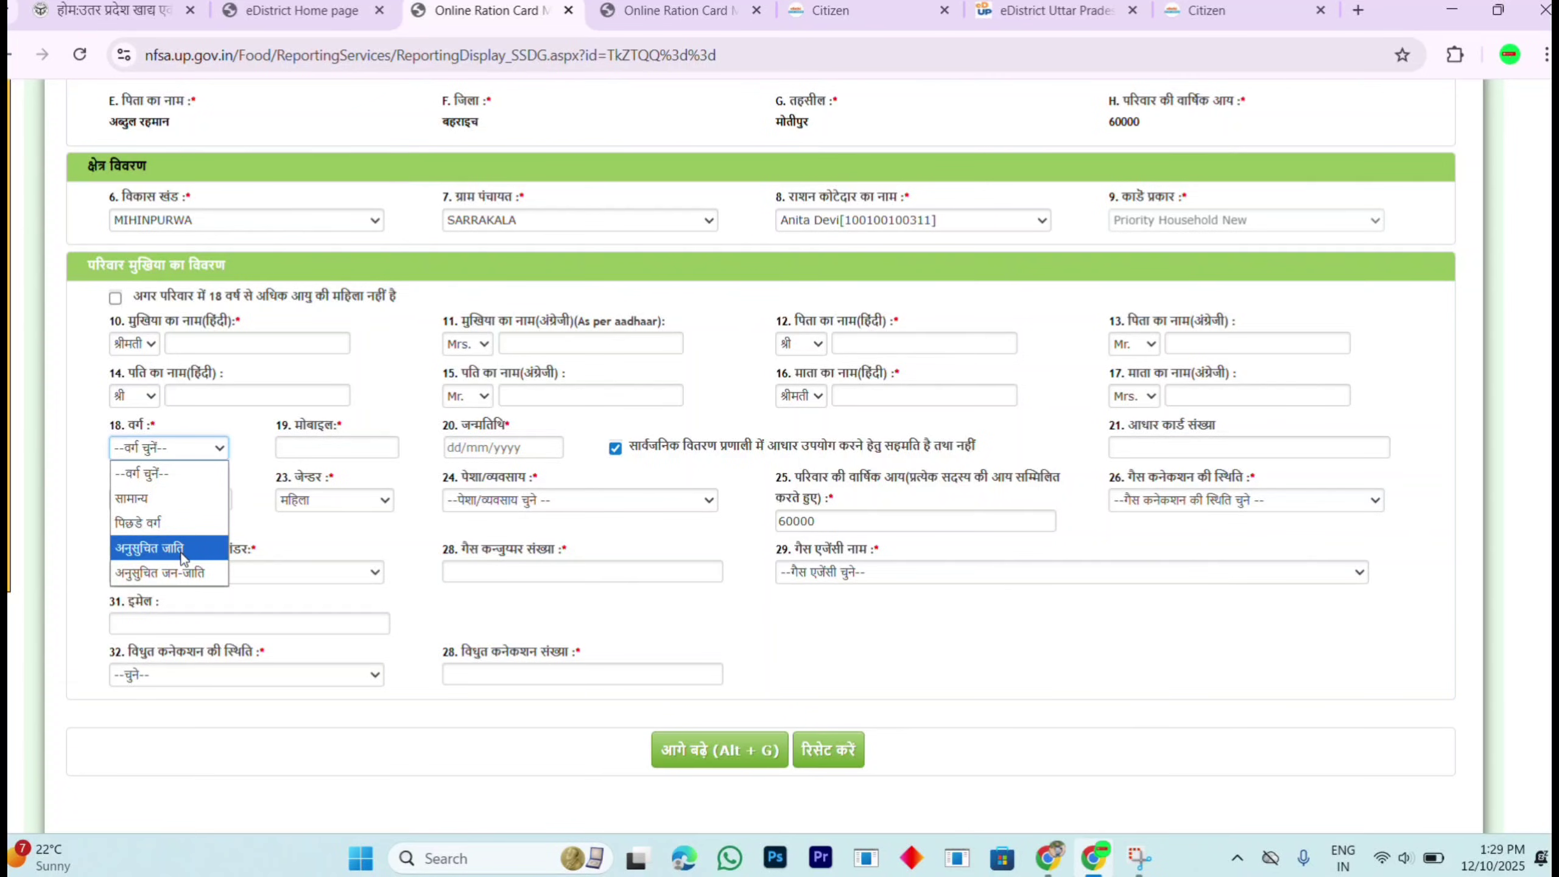
Step: Set category पिछडे वर्ग, pass the mobile and Aadhaar fields, and choose occupation गृहणी
left_click(172, 523)
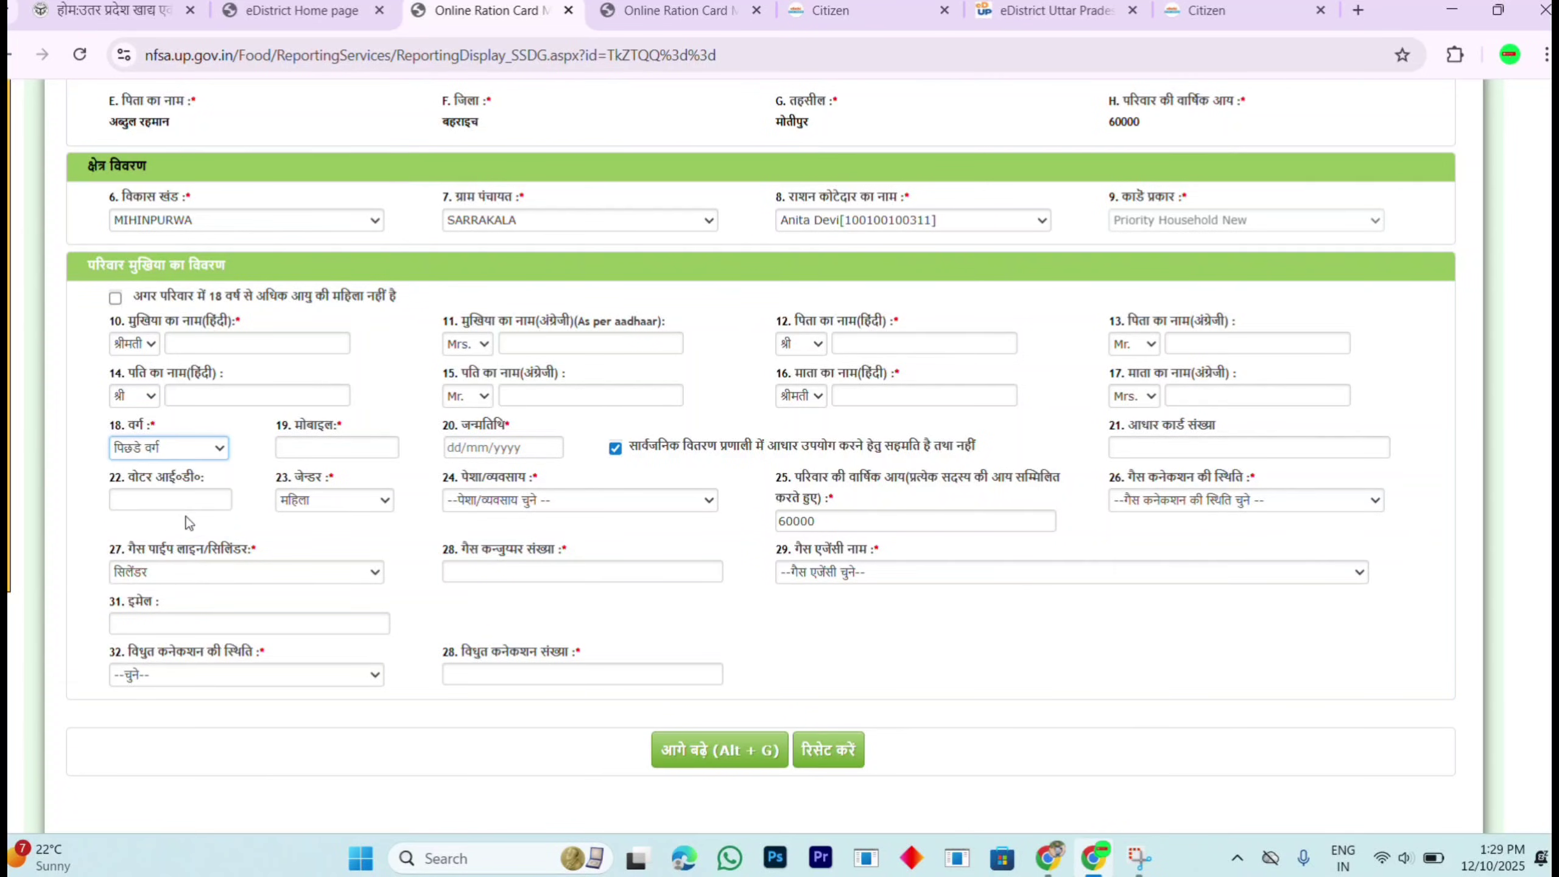
left_click(319, 447)
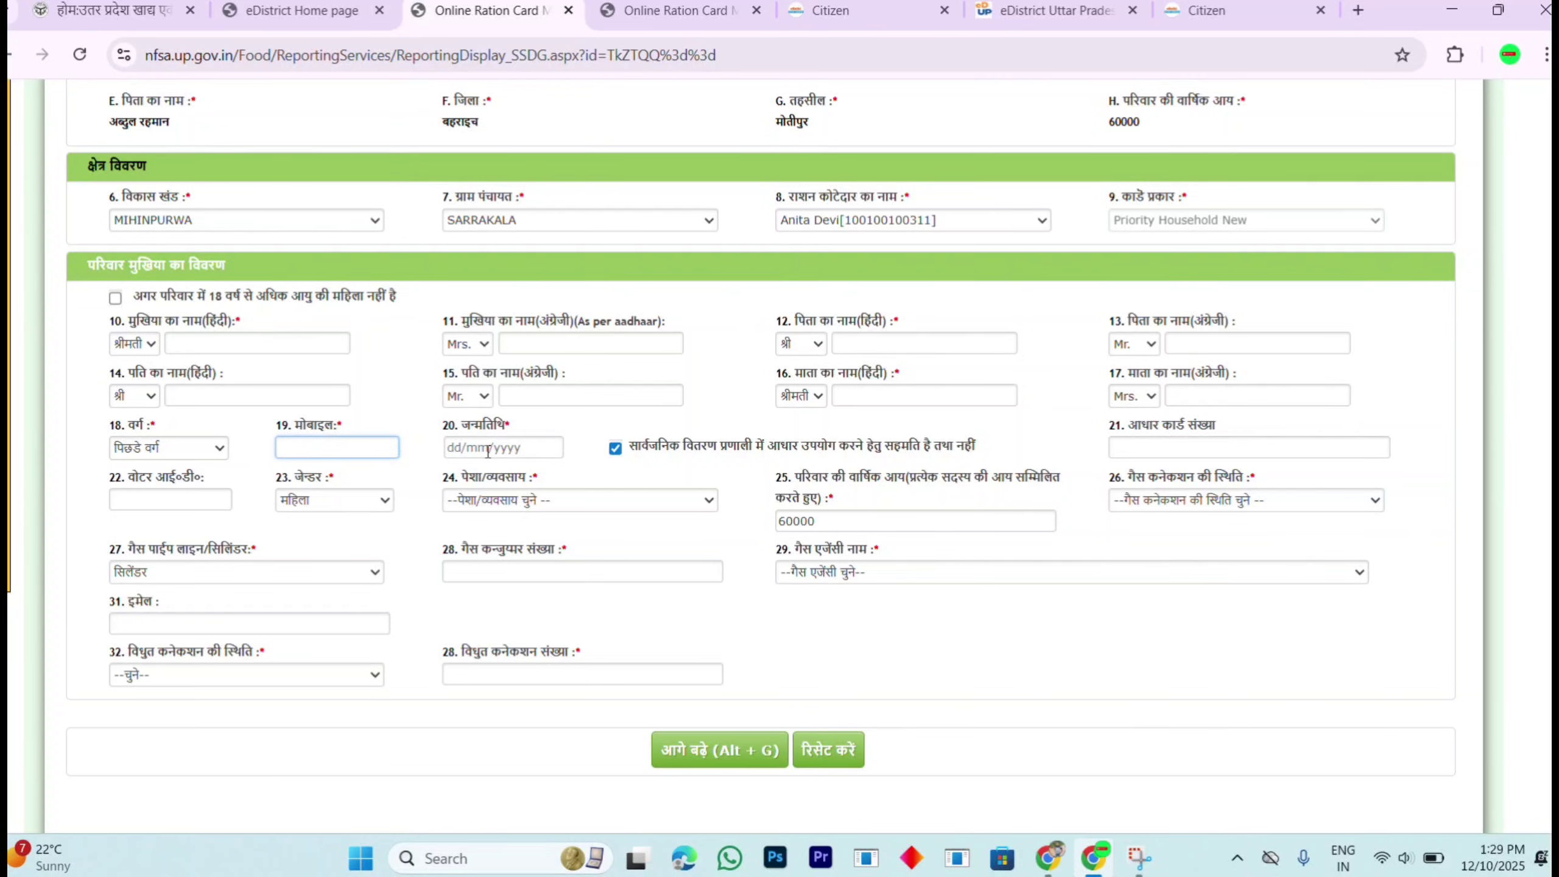
left_click(1226, 446)
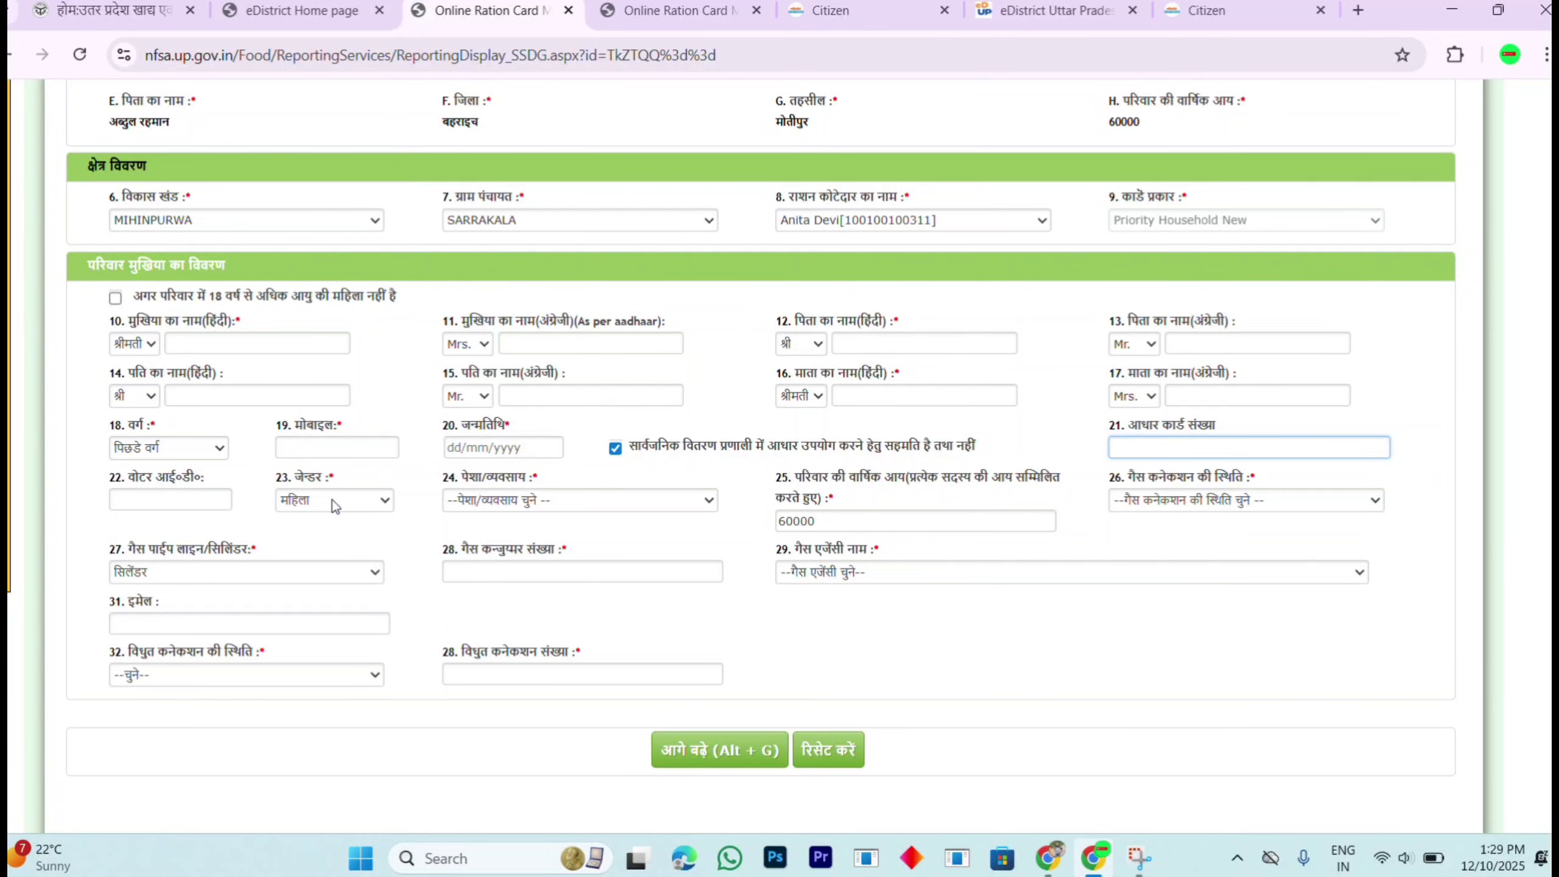
left_click(515, 500)
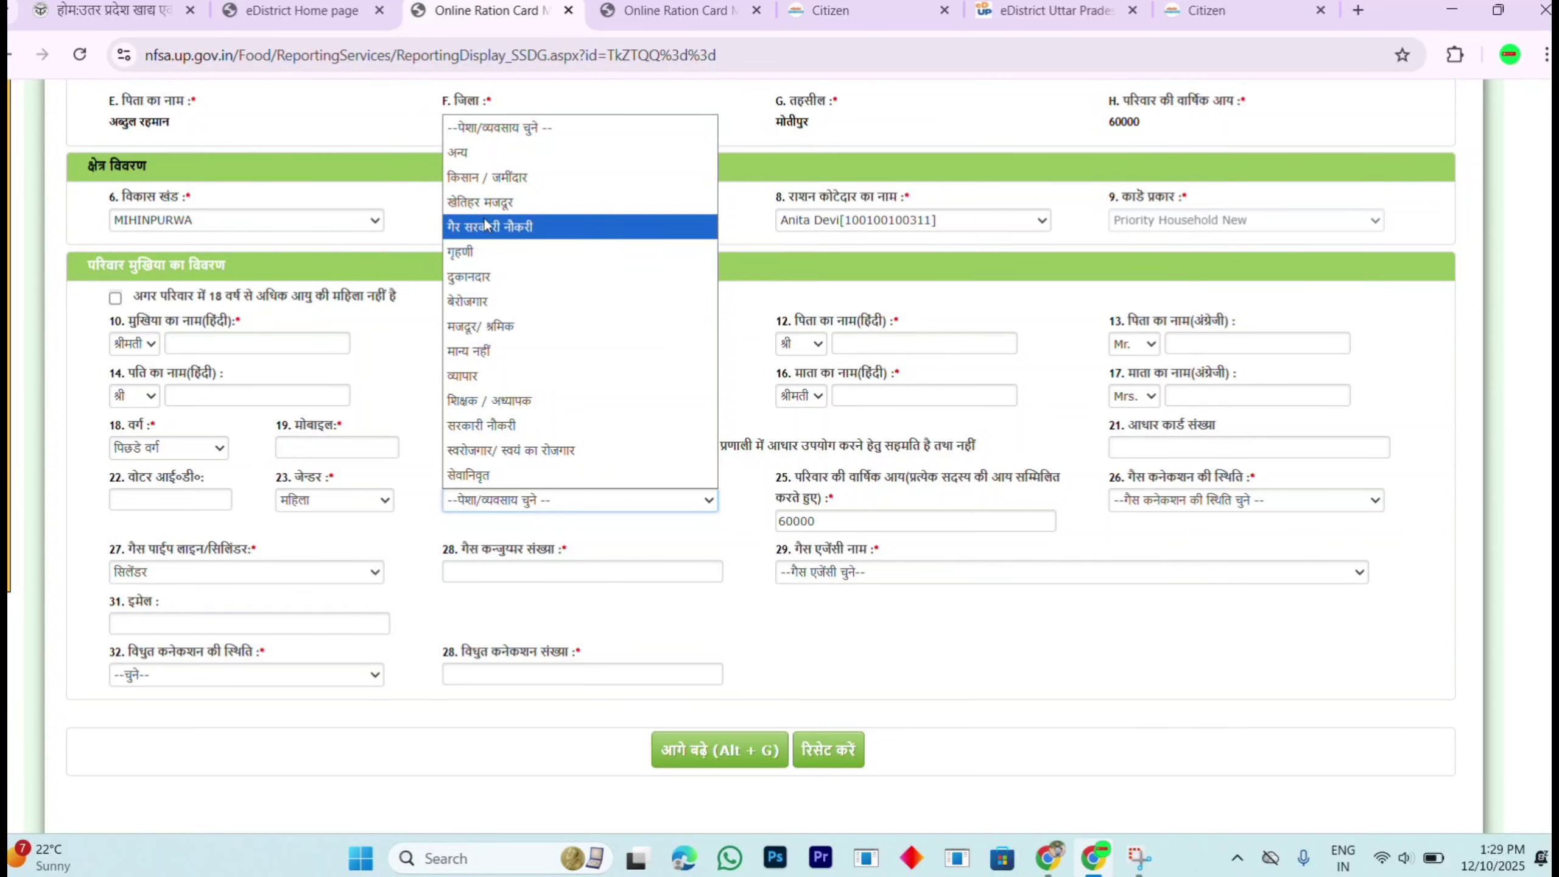
left_click(482, 248)
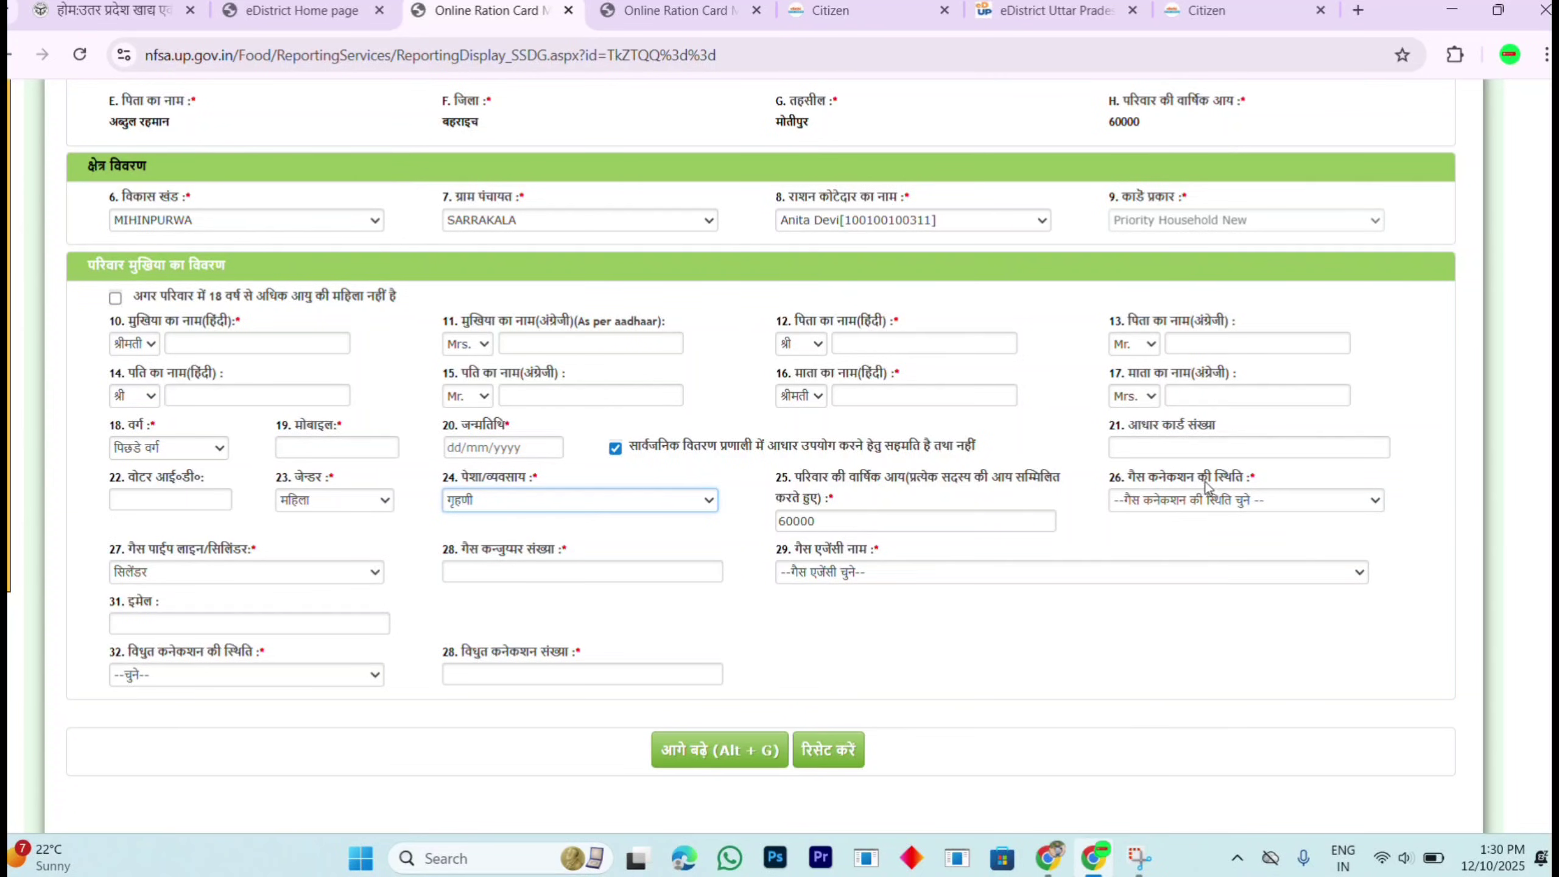
Step: Set gas connection status to हाँ with connection type सिलेंडर
left_click(1226, 500)
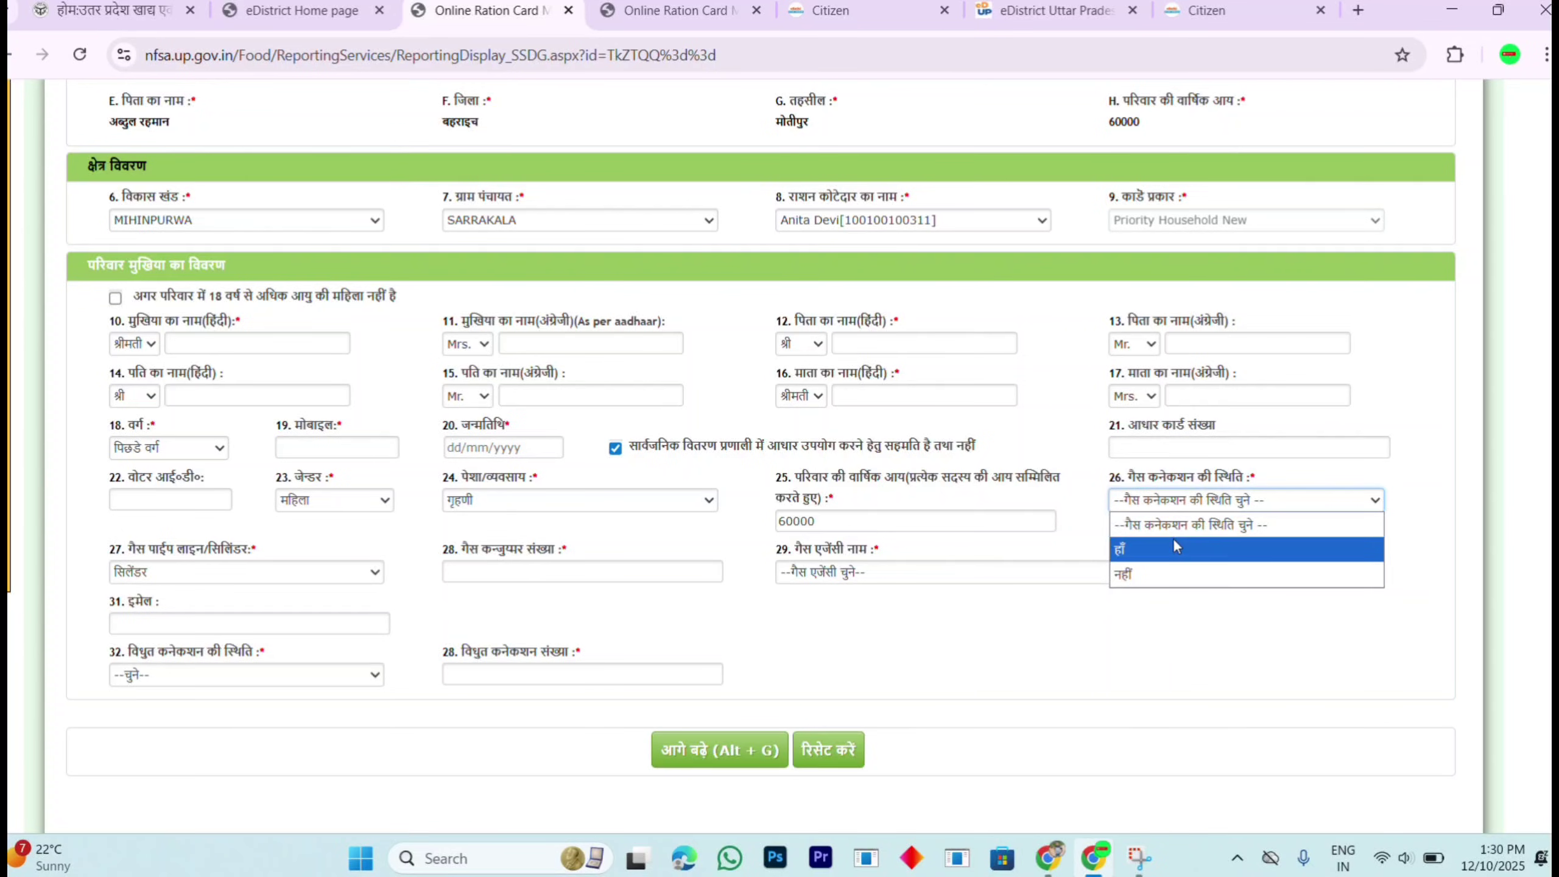
left_click(1174, 543)
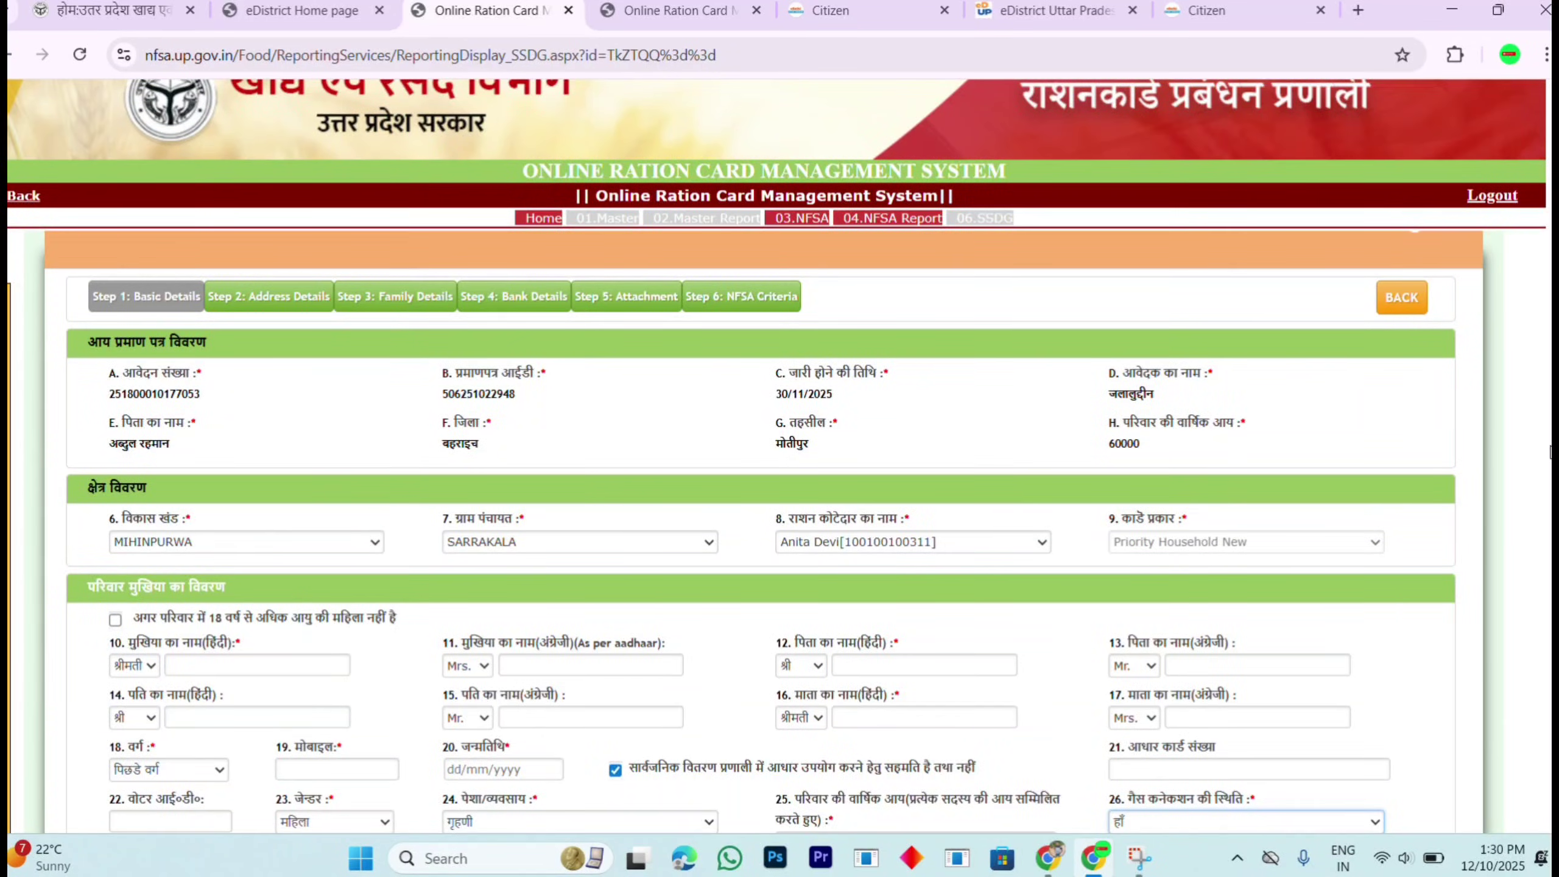
scroll(1416, 662, "down", 6)
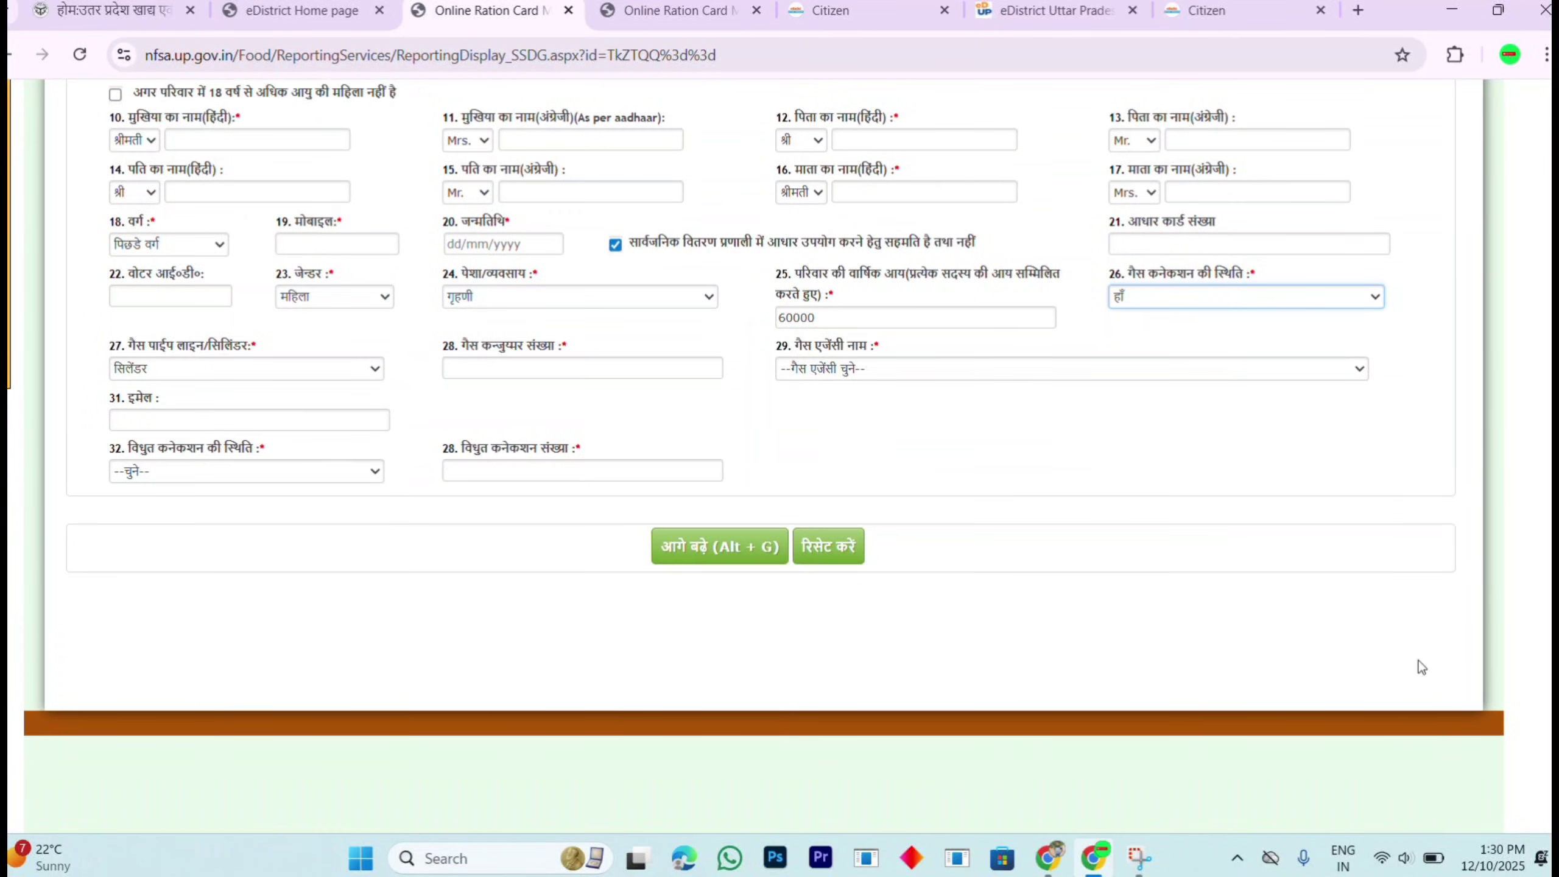
left_click(171, 368)
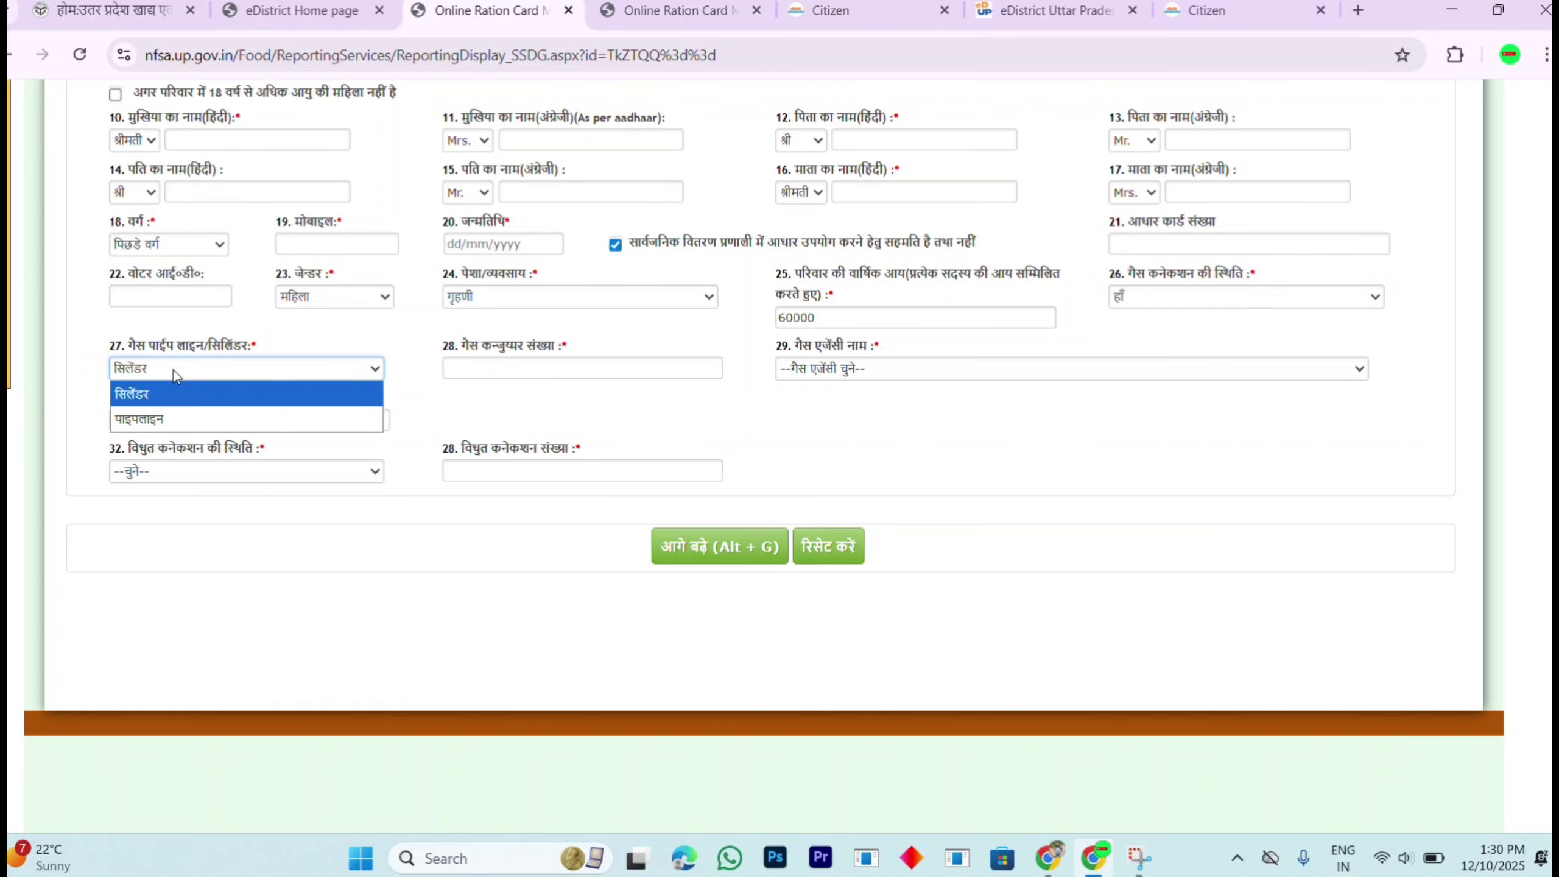
left_click(164, 400)
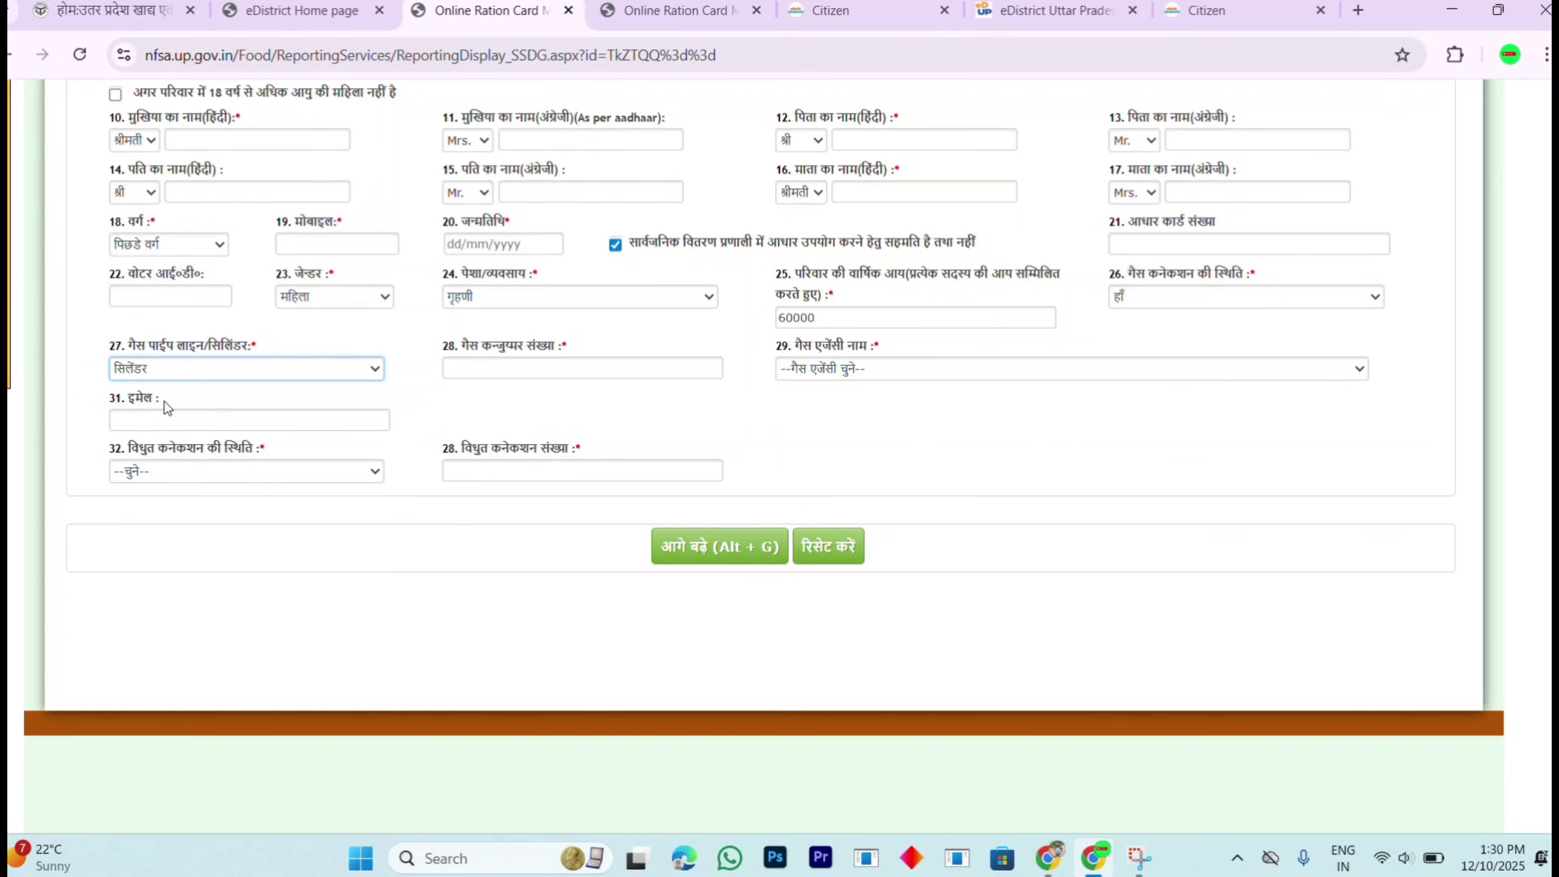
left_click(495, 370)
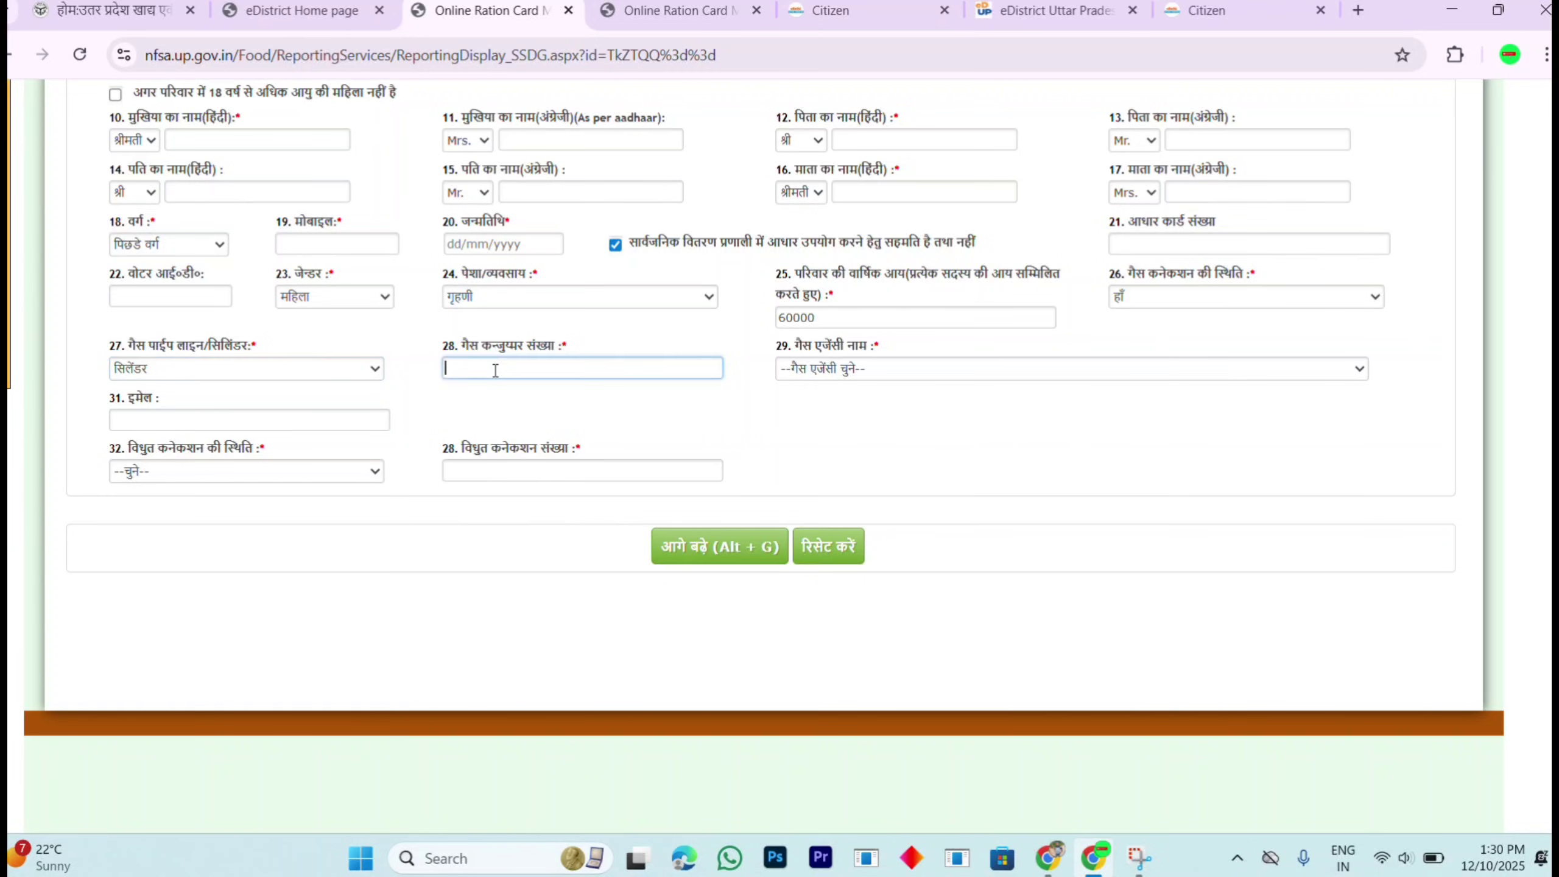
Step: Switch gas connection status to नहीं, then back to हाँ
left_click(1254, 300)
left_click(1209, 368)
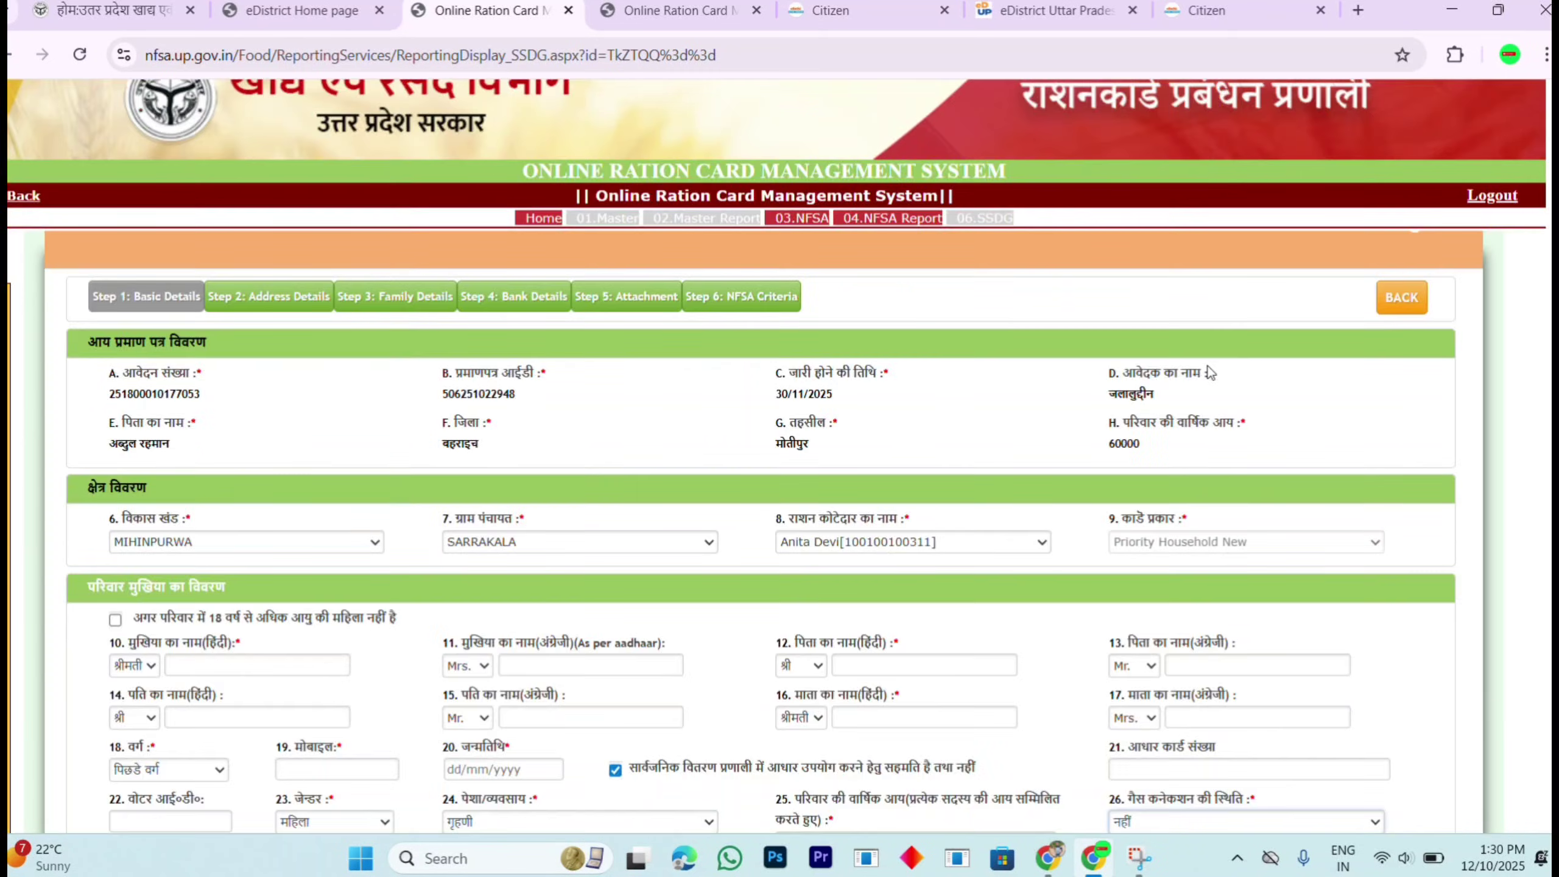
scroll(763, 490, "down", 5)
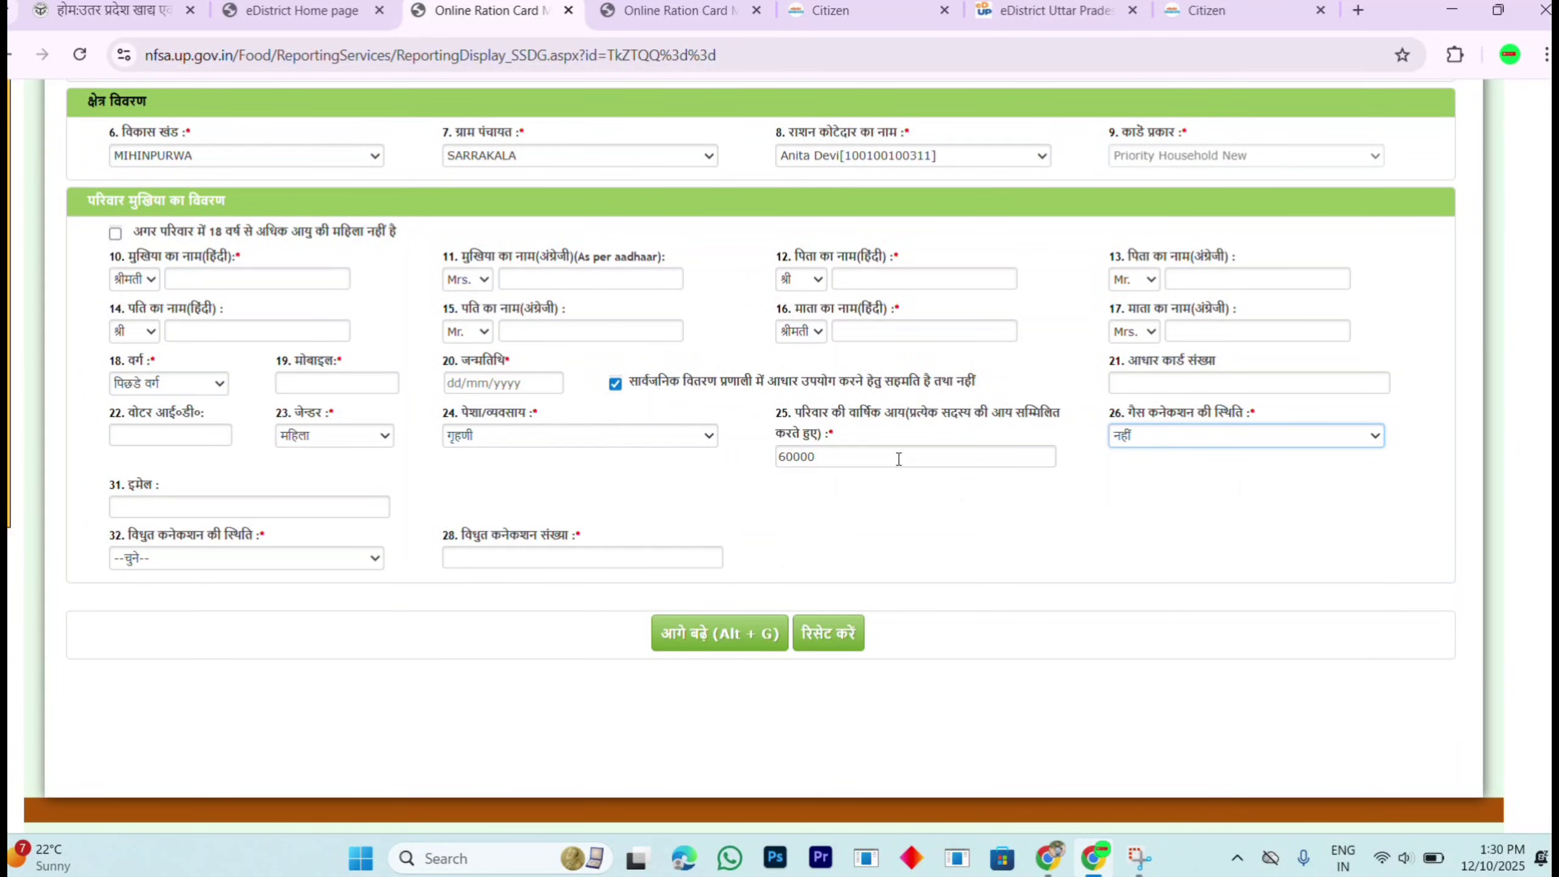
left_click(1152, 438)
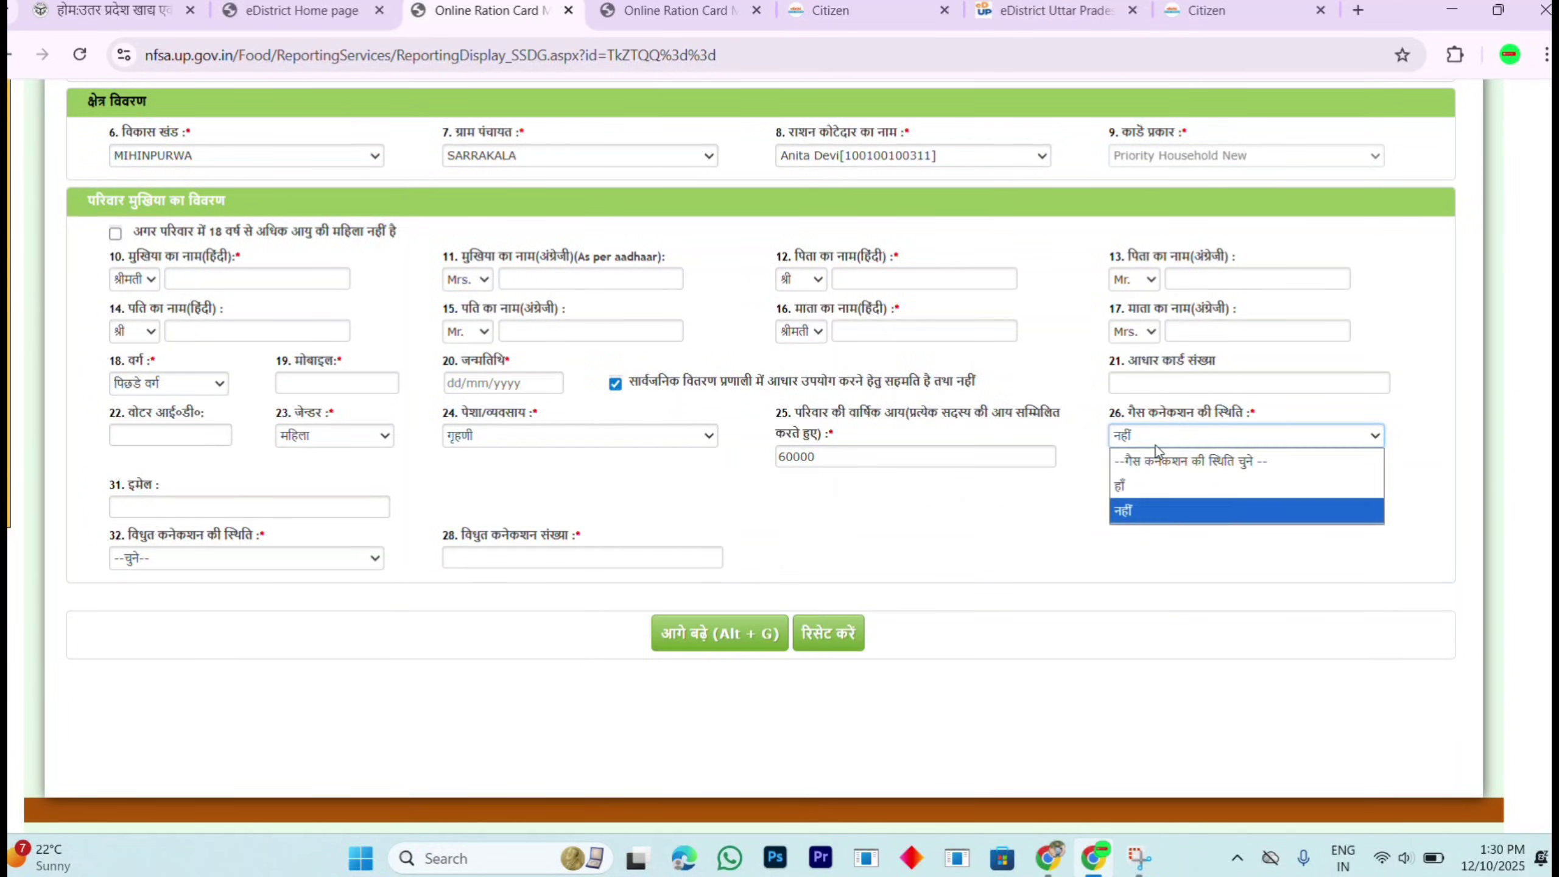
left_click(1148, 489)
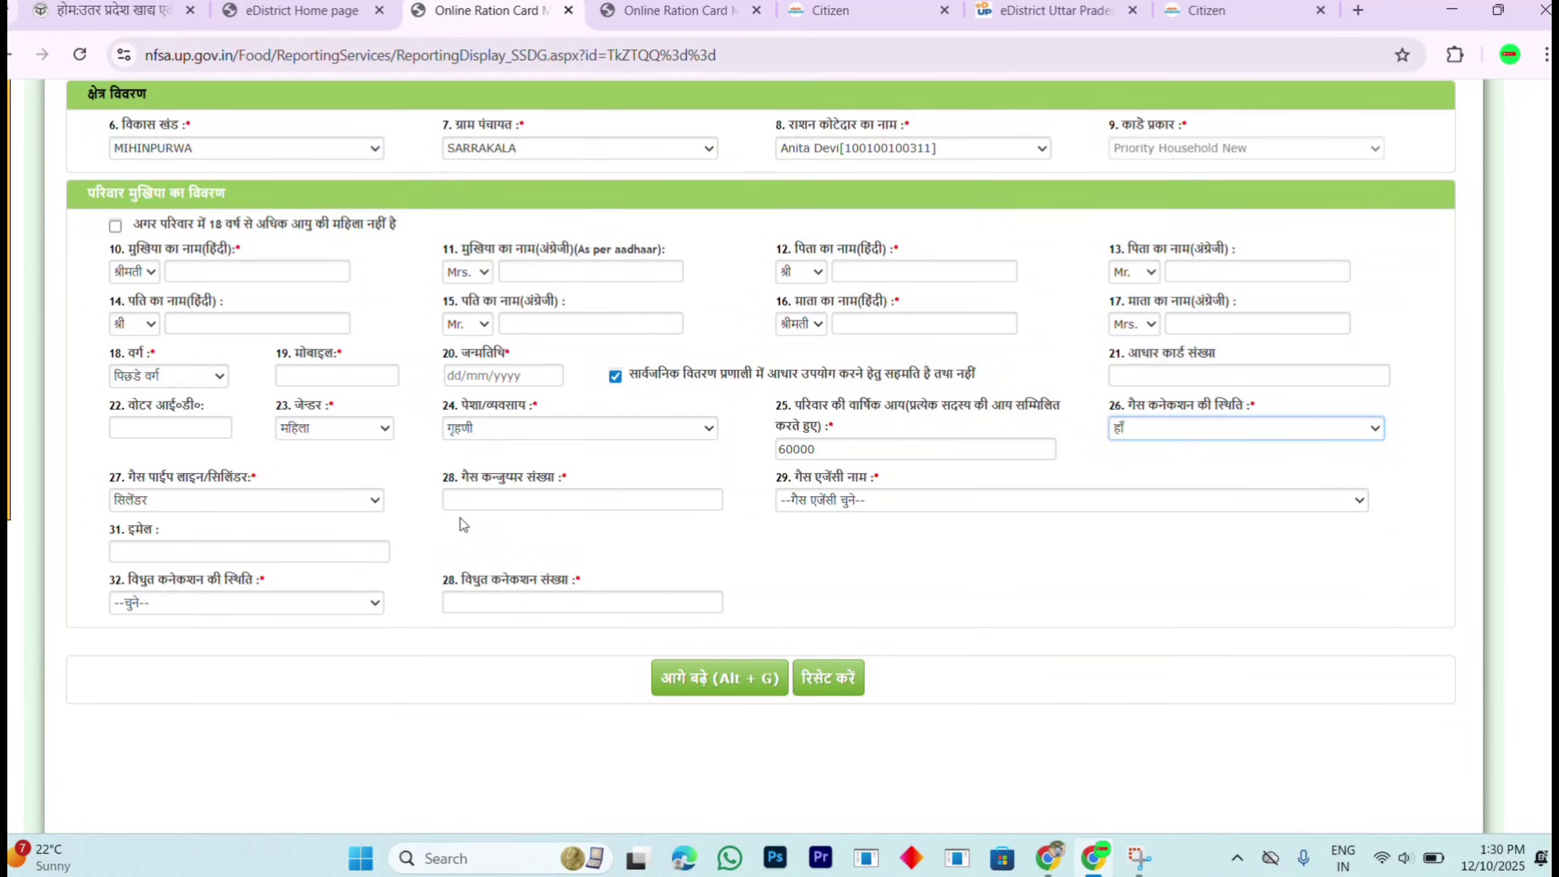
Step: Choose Viddya Indane Gramin Vitrak as the gas agency
left_click(497, 506)
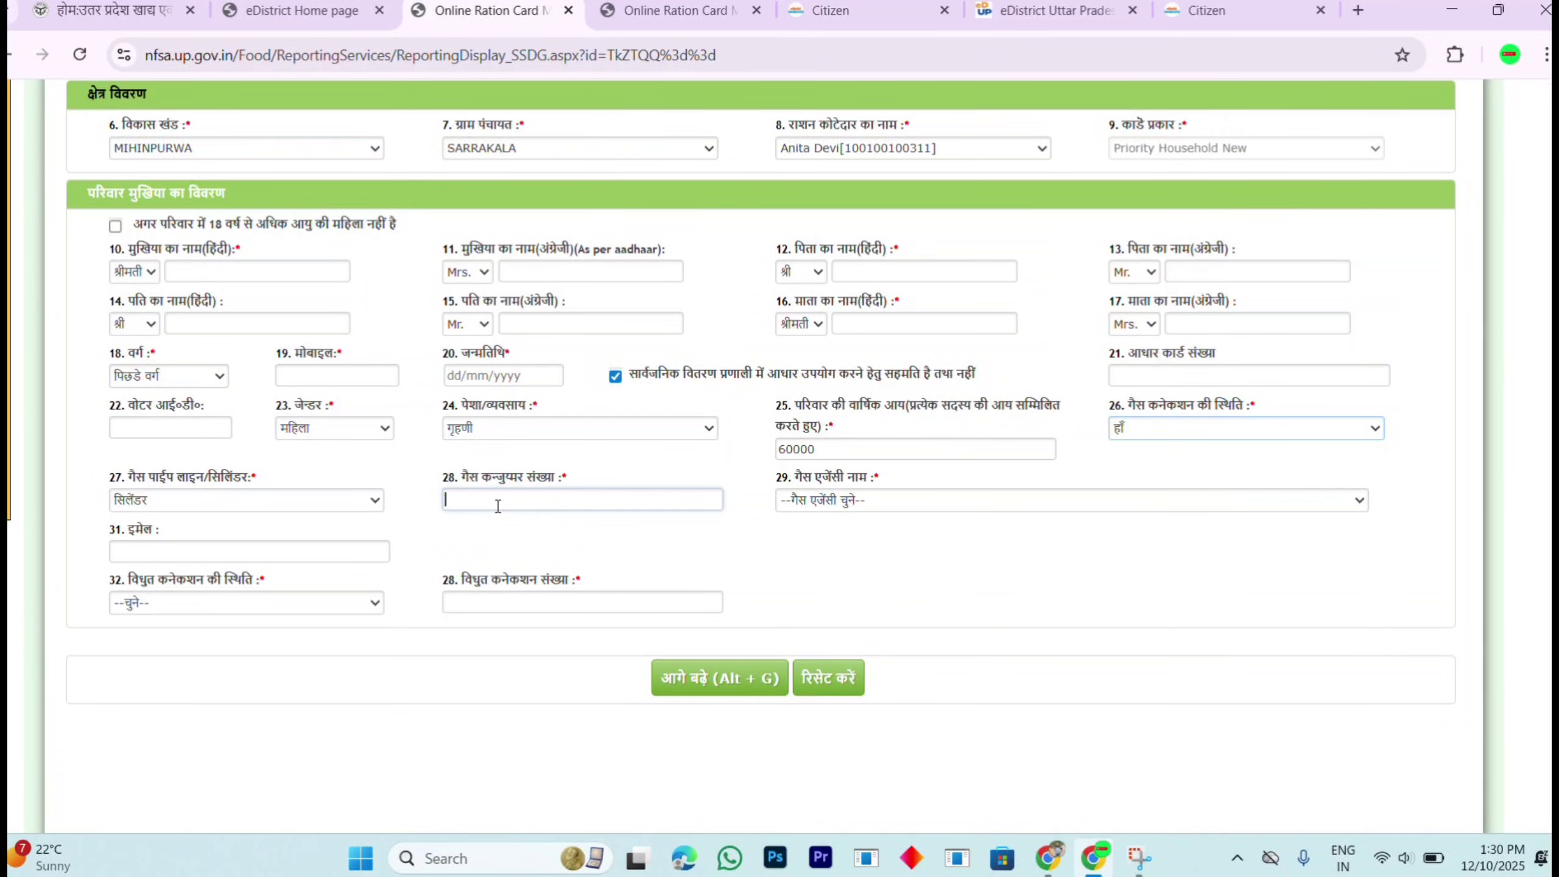
left_click(920, 499)
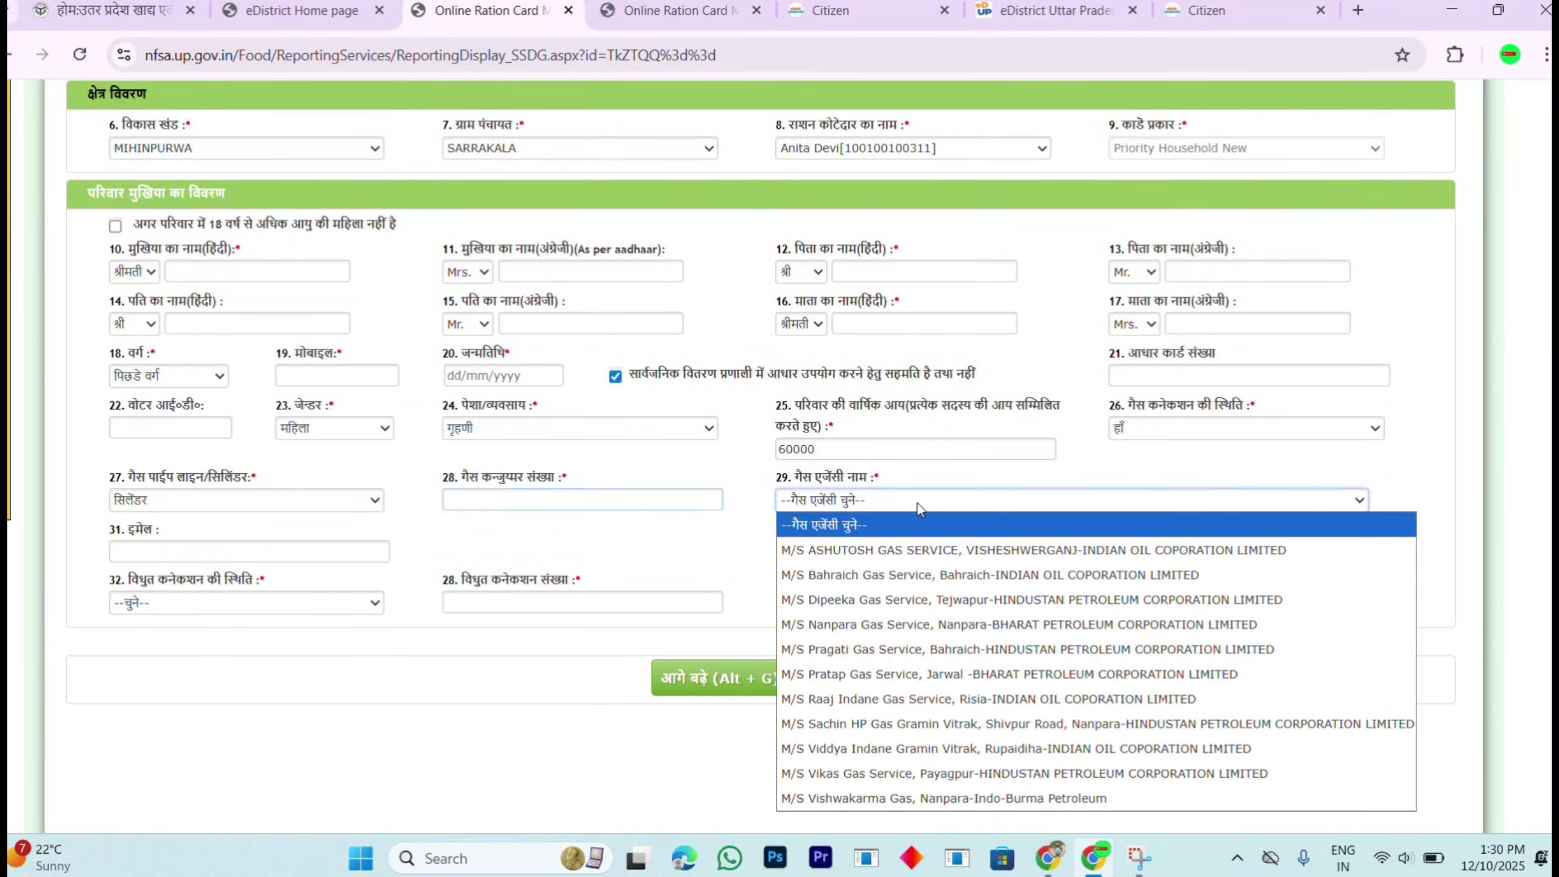
left_click(874, 746)
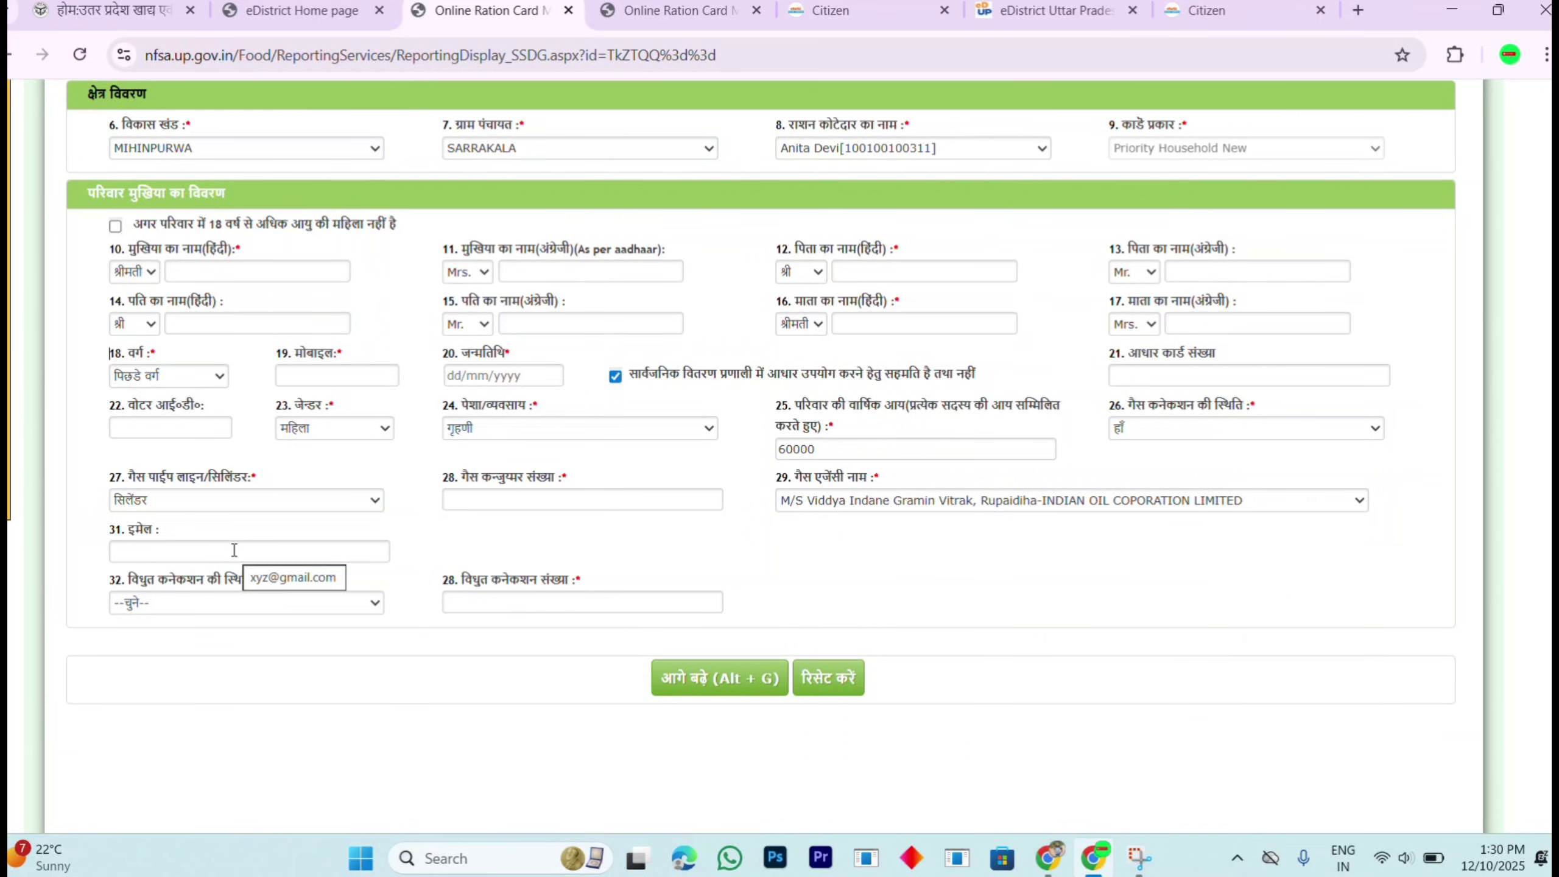
Step: Set the electricity connection status to नहीं, correcting an earlier हाँ
left_click(178, 609)
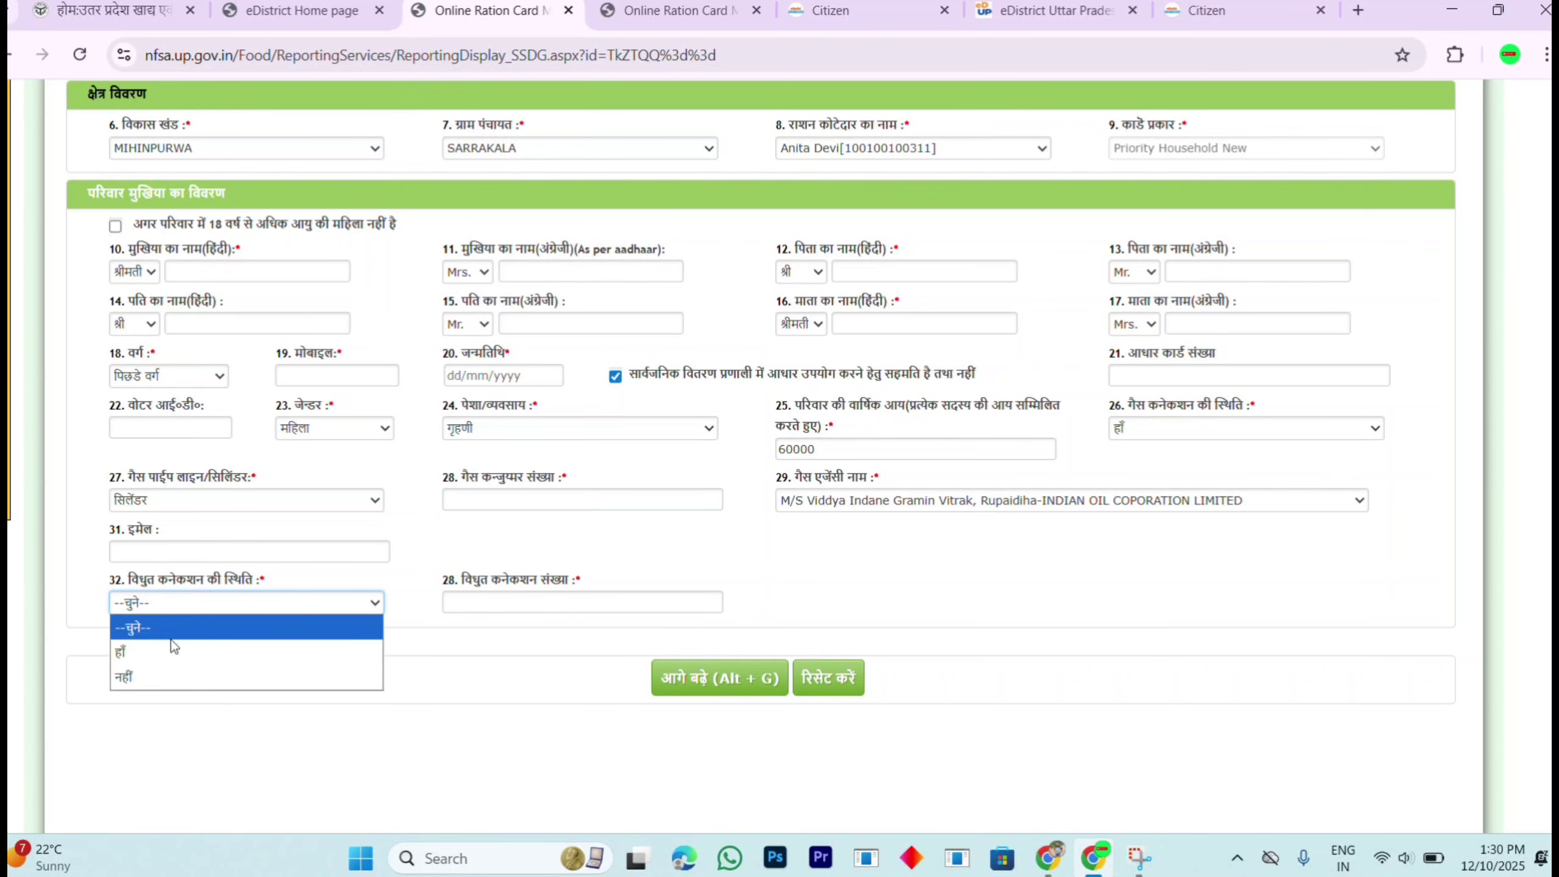
left_click(171, 663)
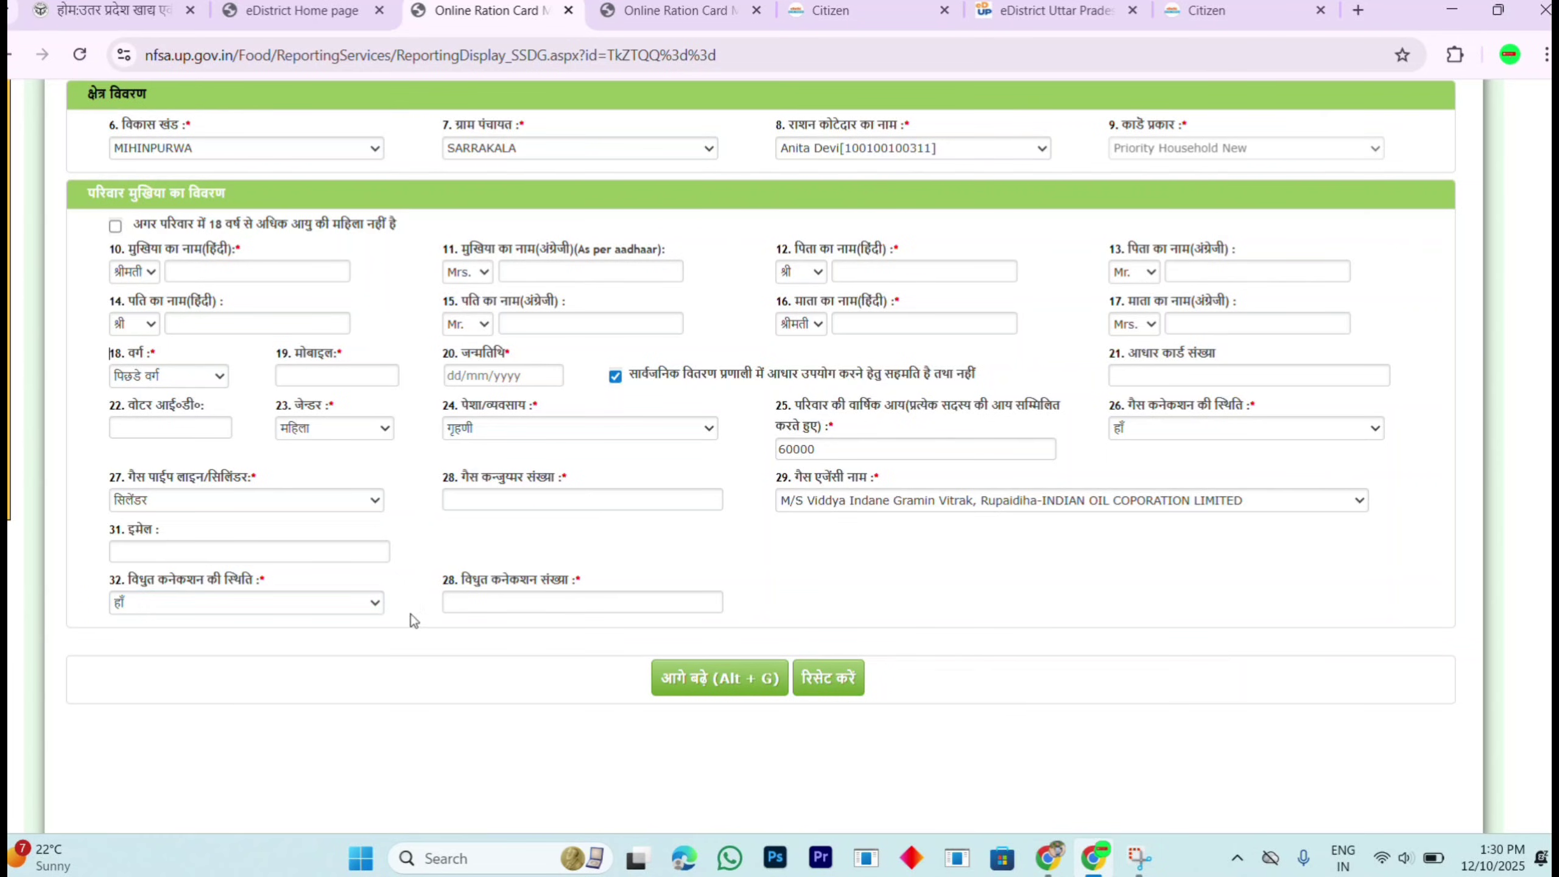
left_click(518, 598)
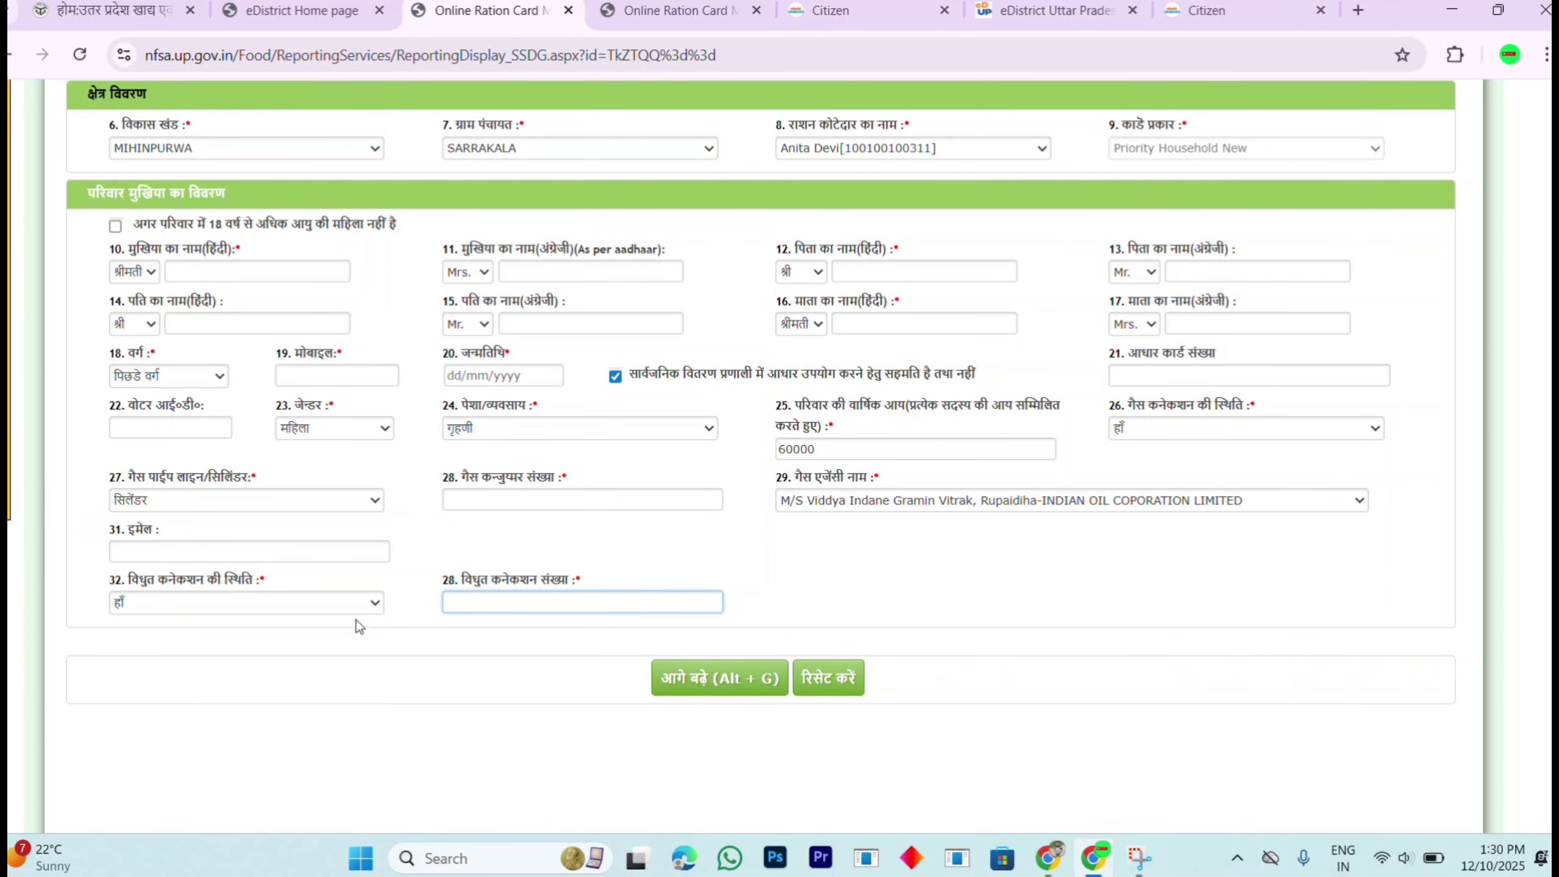
left_click(341, 603)
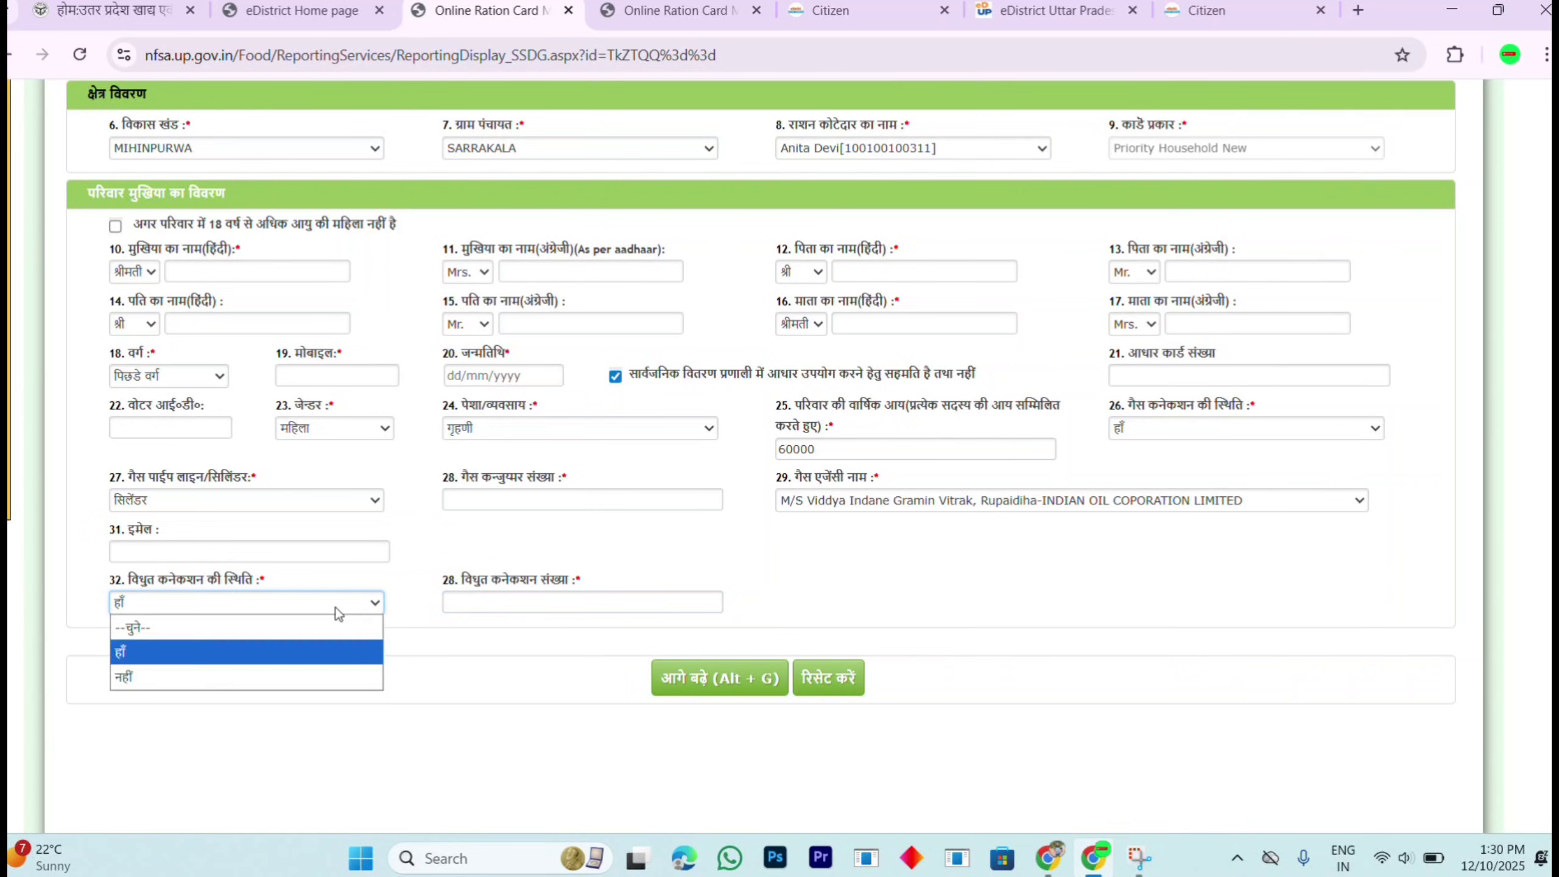
left_click(272, 676)
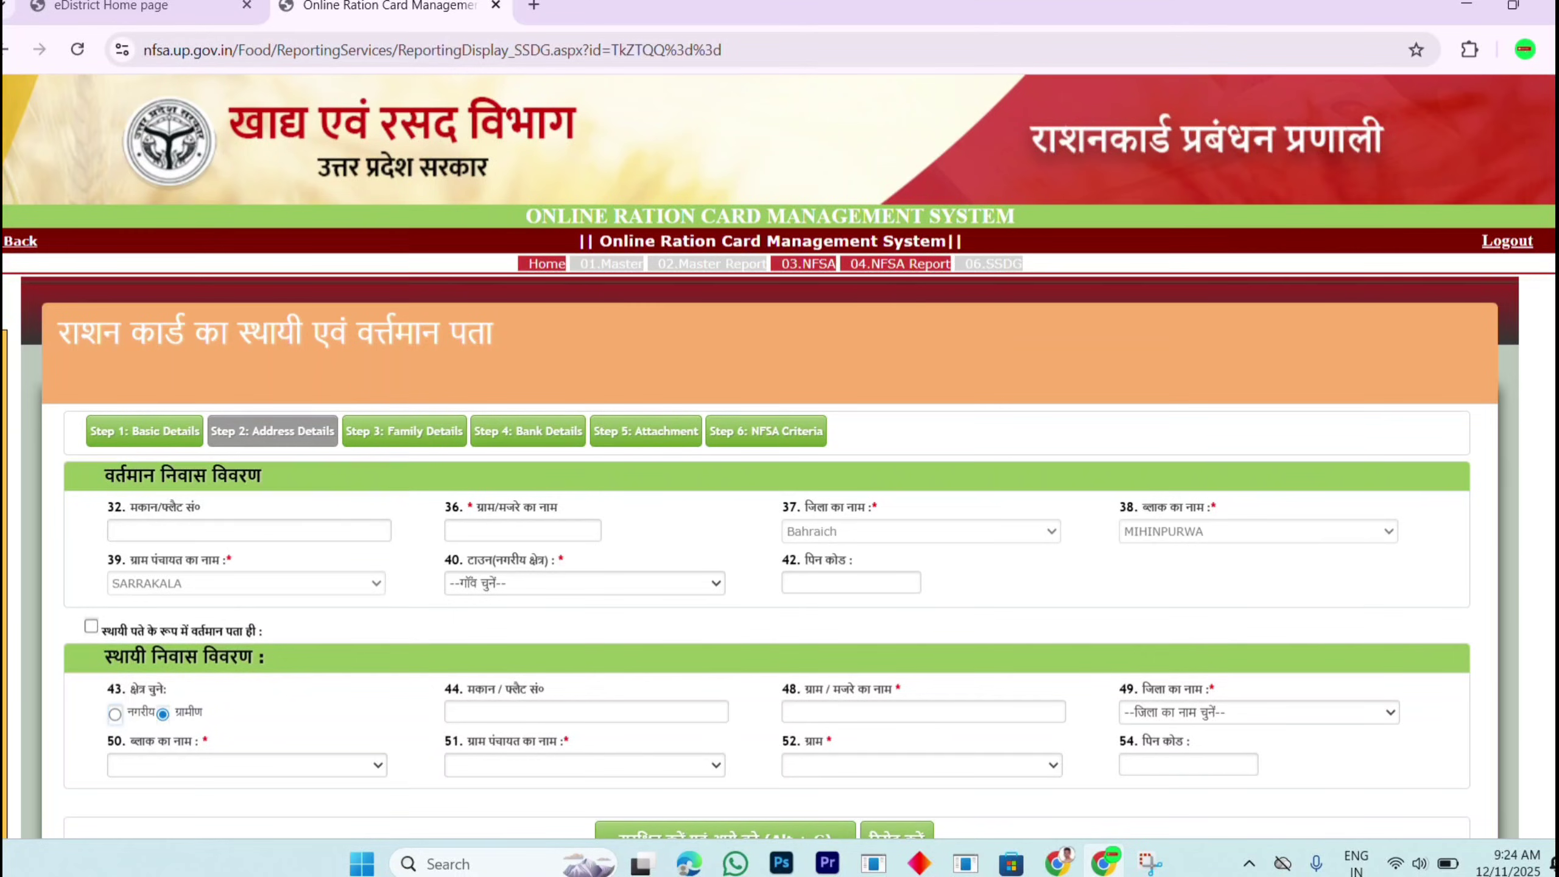
Step: Choose Sarra Kalan as the town for the current address
scroll(755, 482, "down", 3)
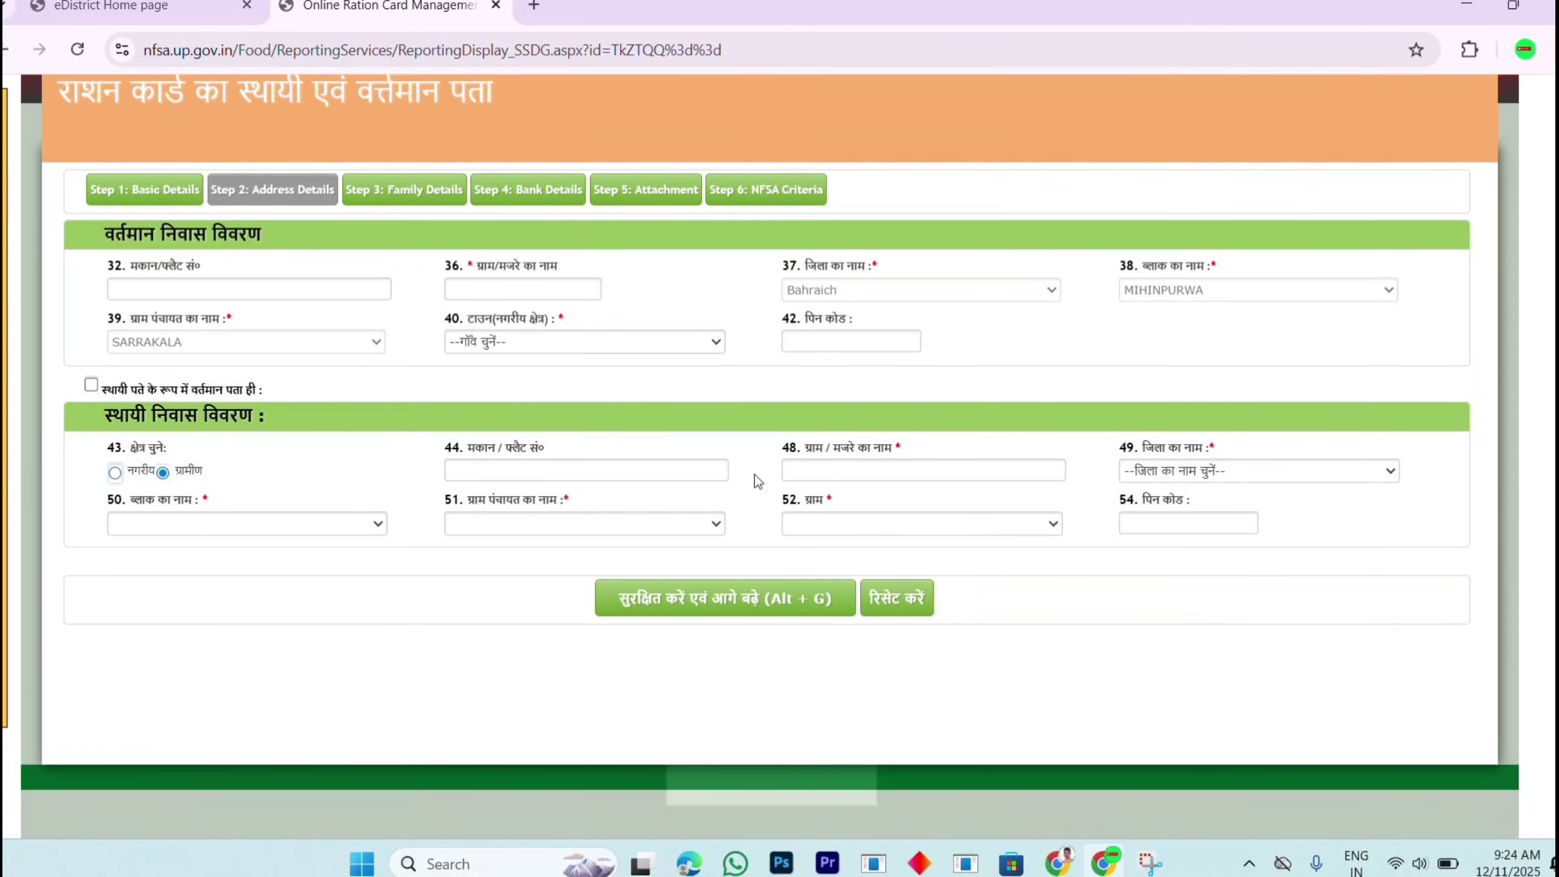
scroll(558, 423, "up", 1)
scroll(558, 423, "up", 1)
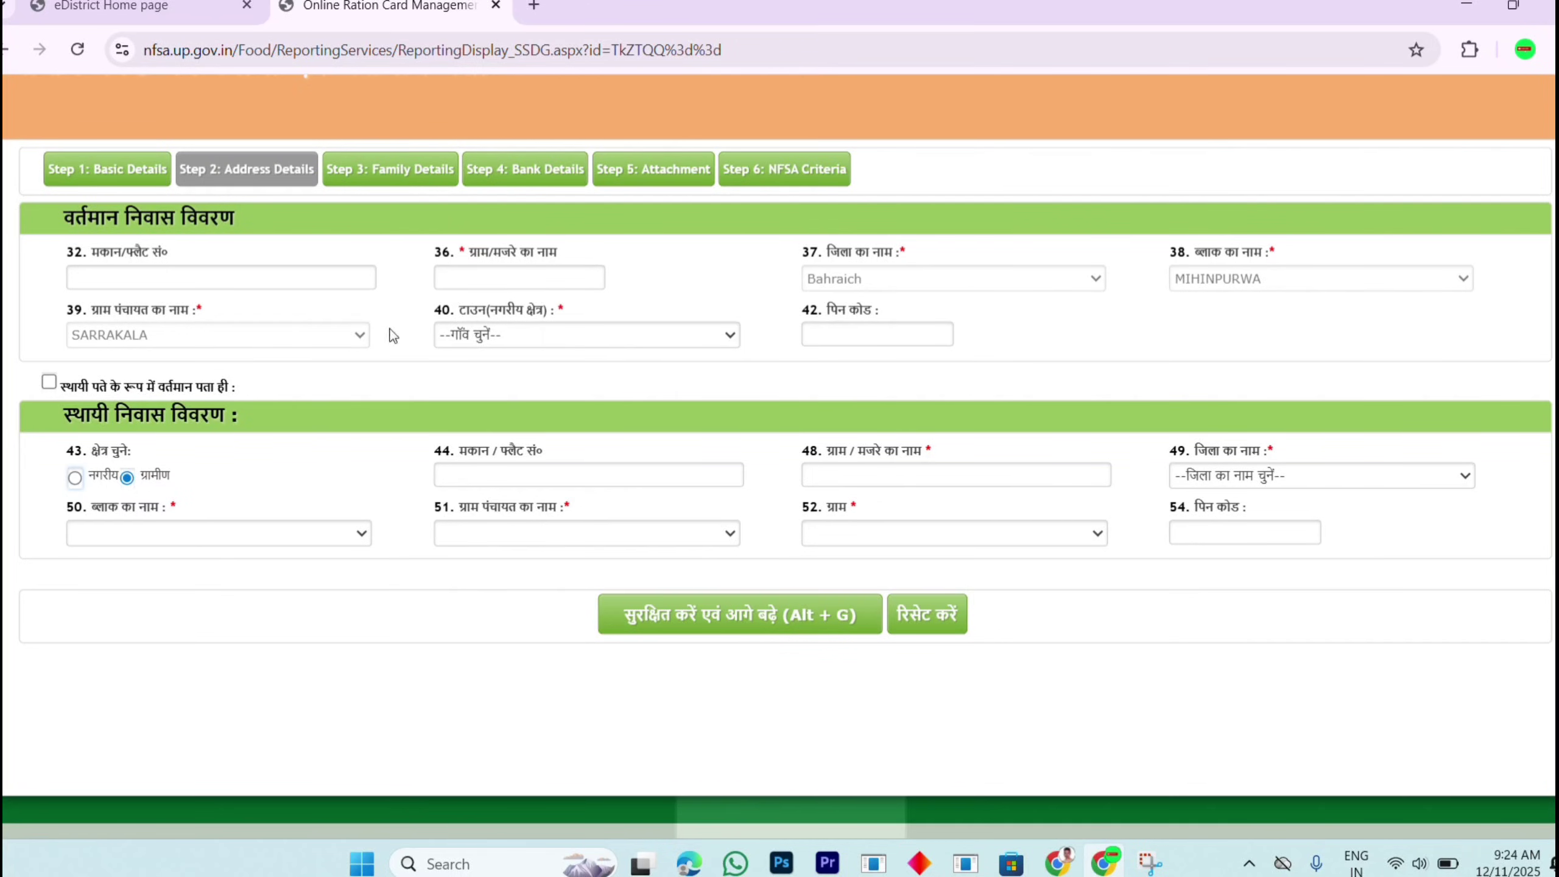
left_click(576, 337)
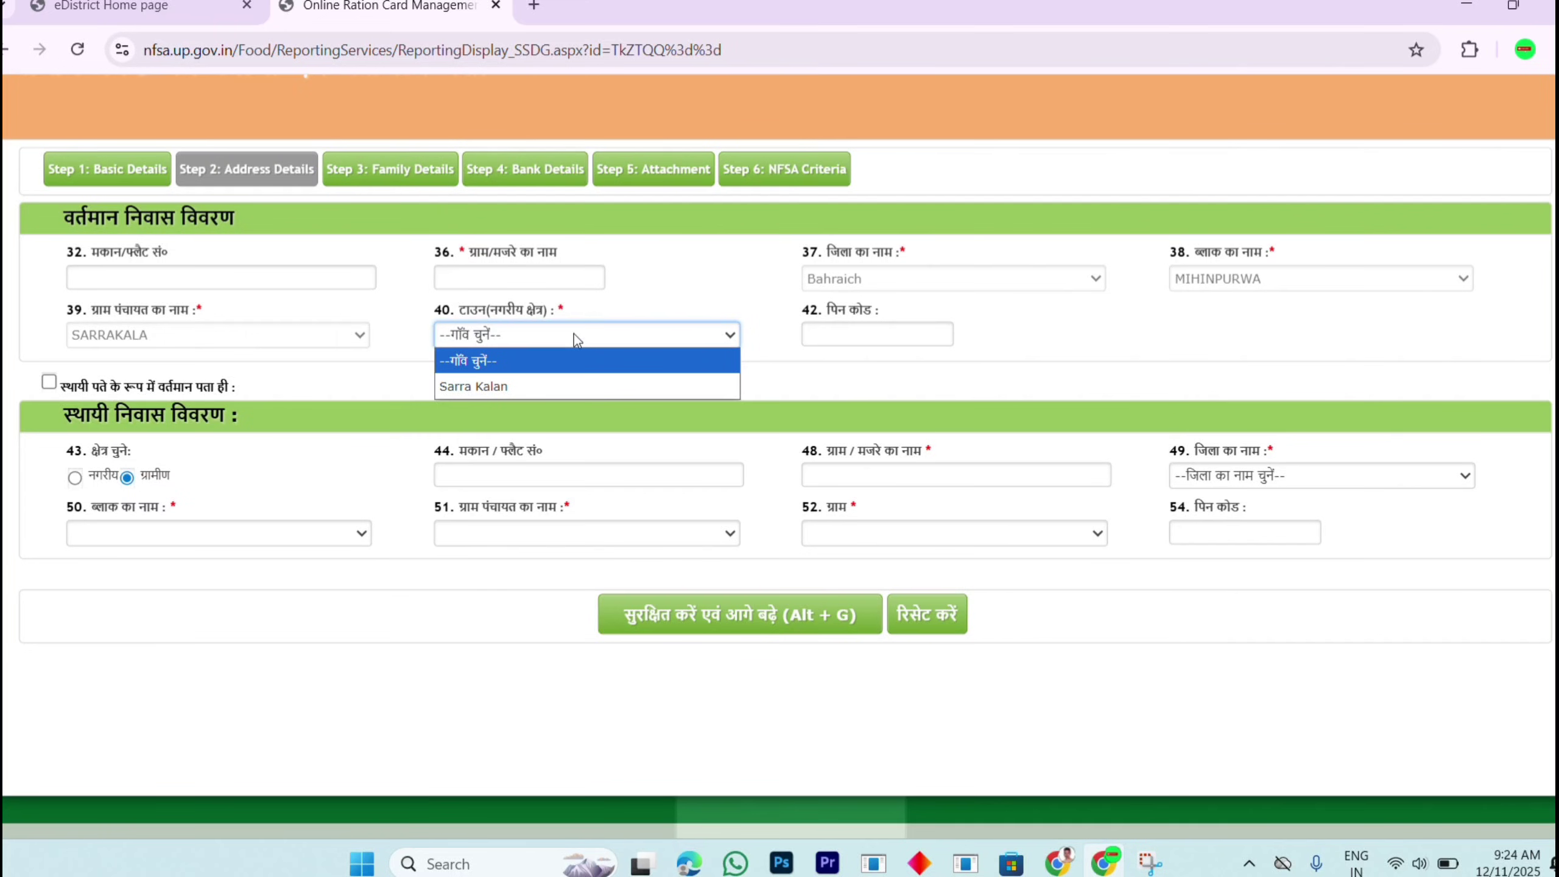
left_click(567, 387)
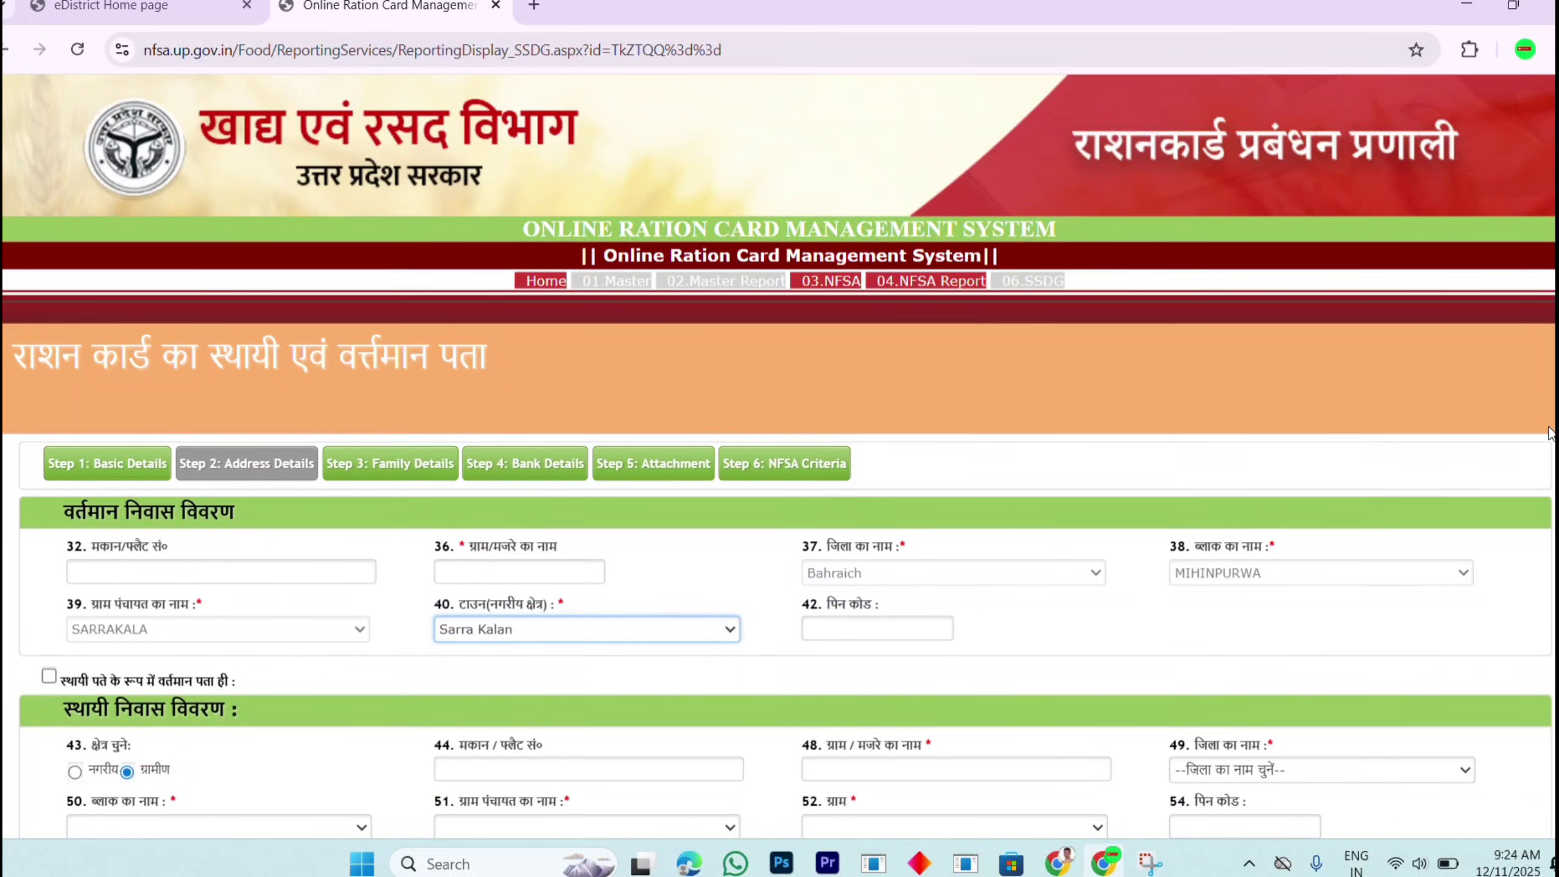
scroll(804, 544, "down", 5)
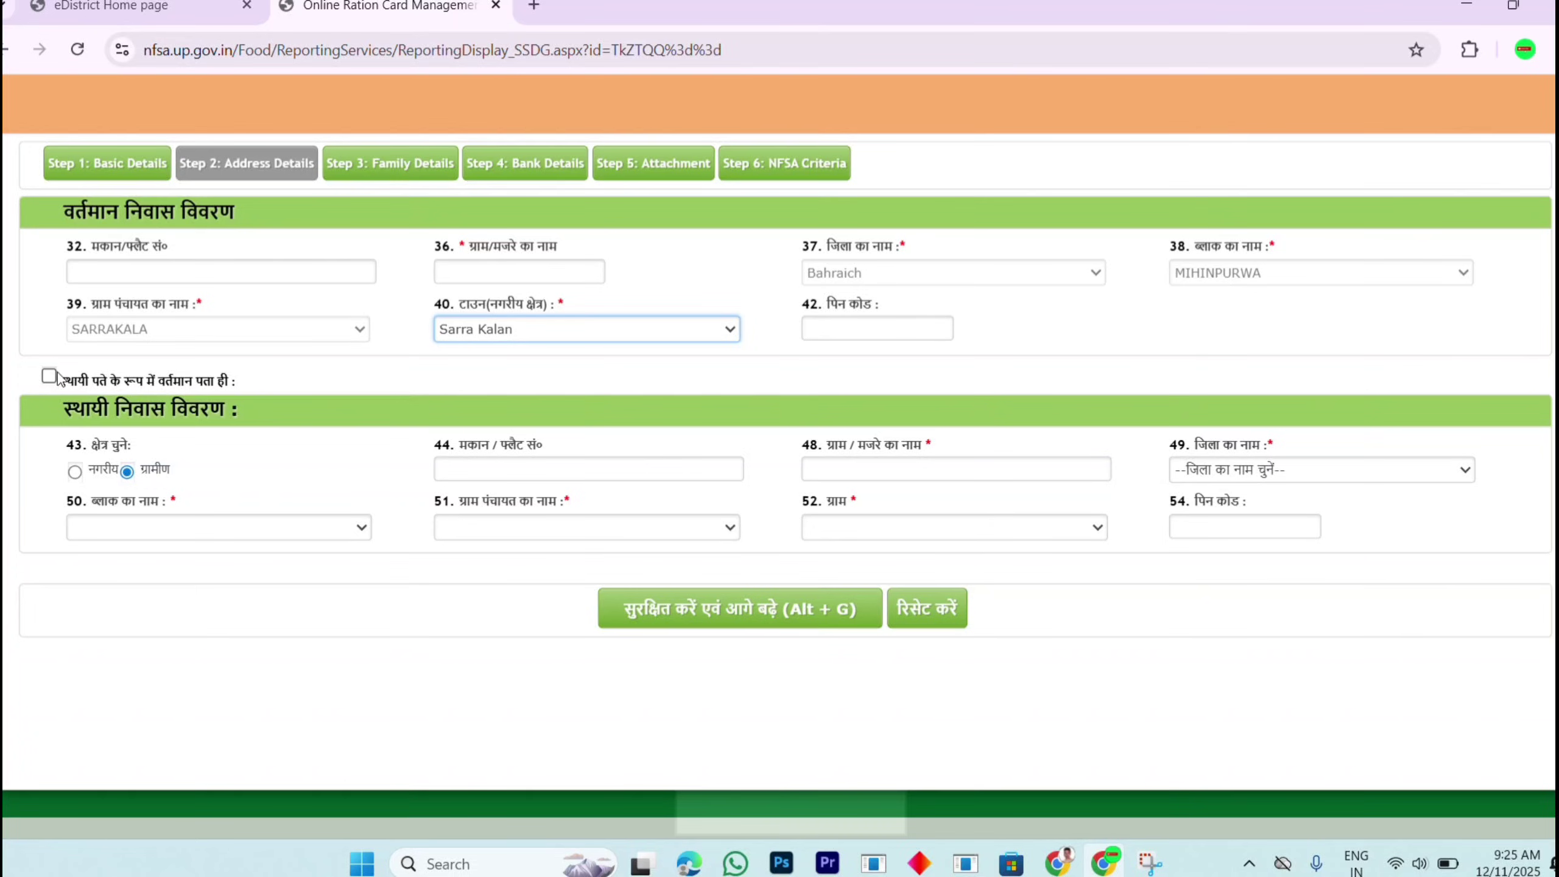
left_click(159, 268)
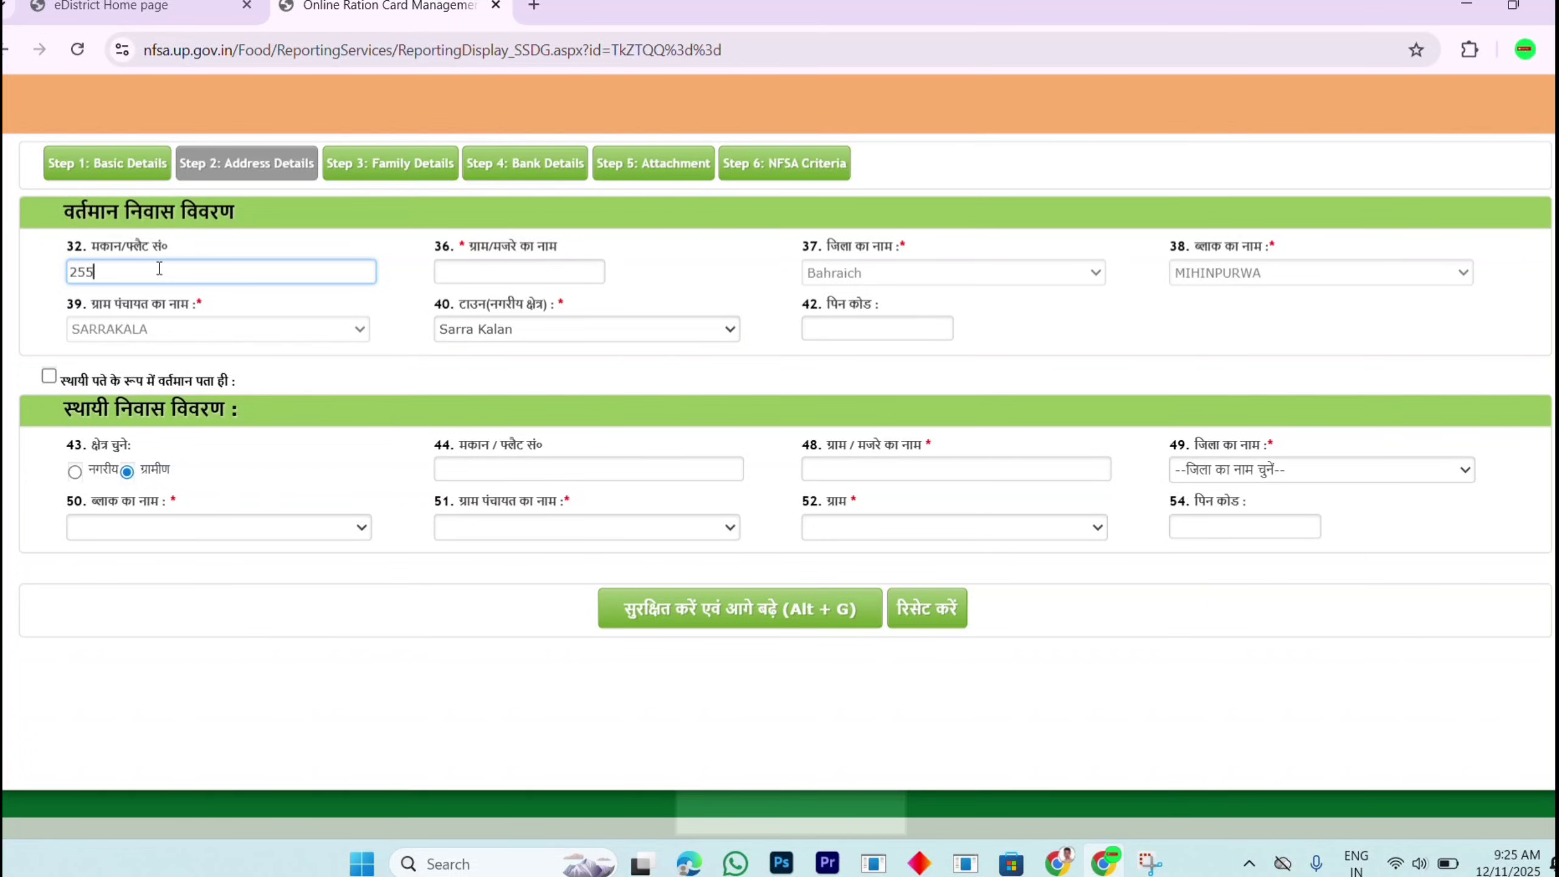
left_click(524, 278)
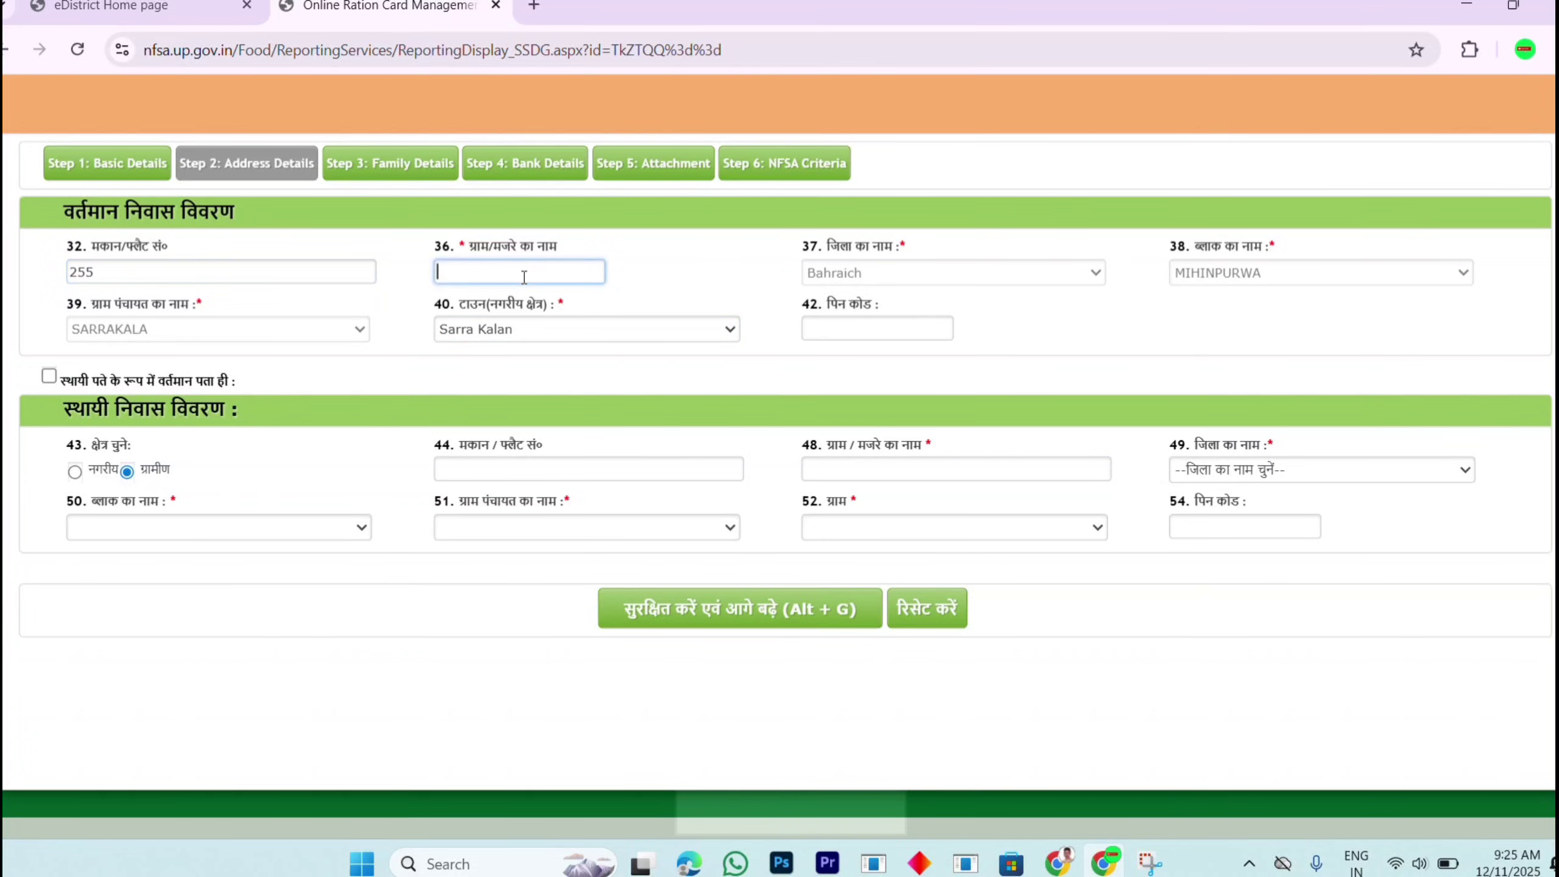
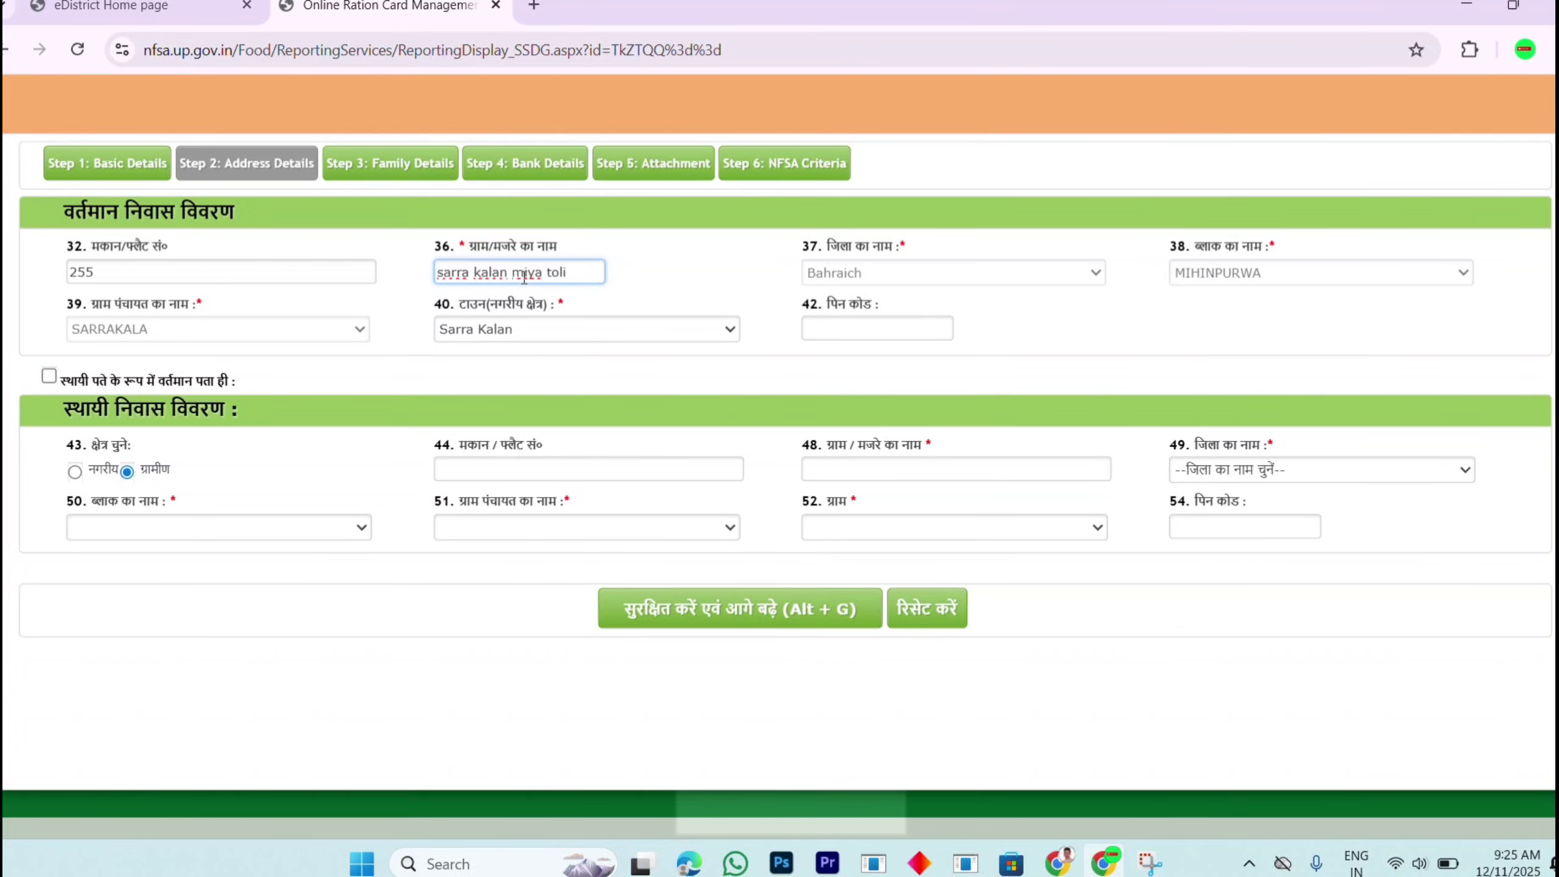
left_click(816, 327)
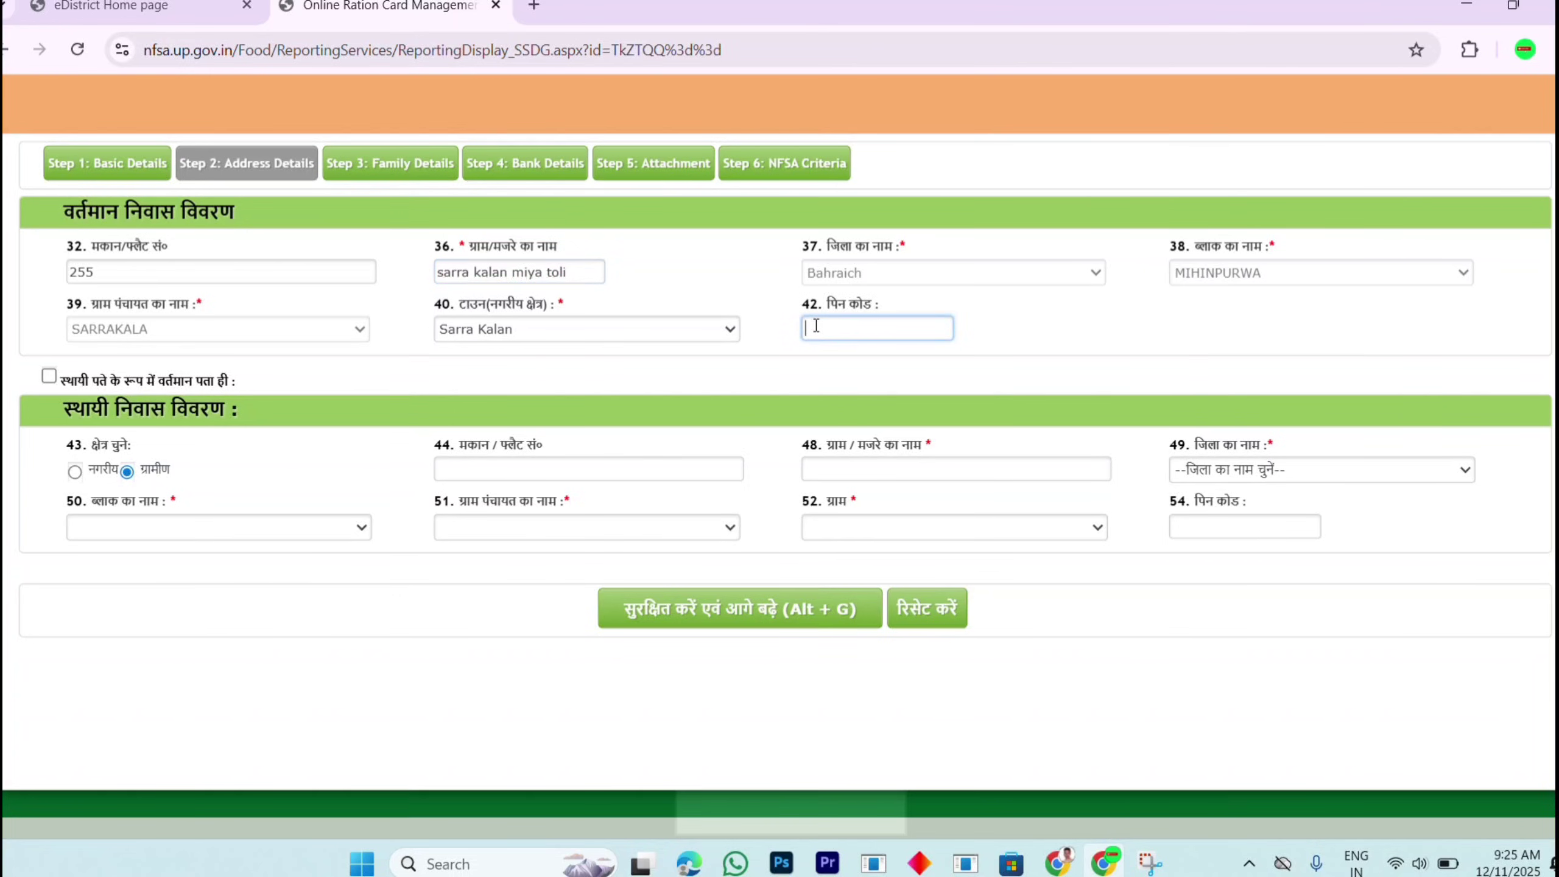
left_click(49, 376)
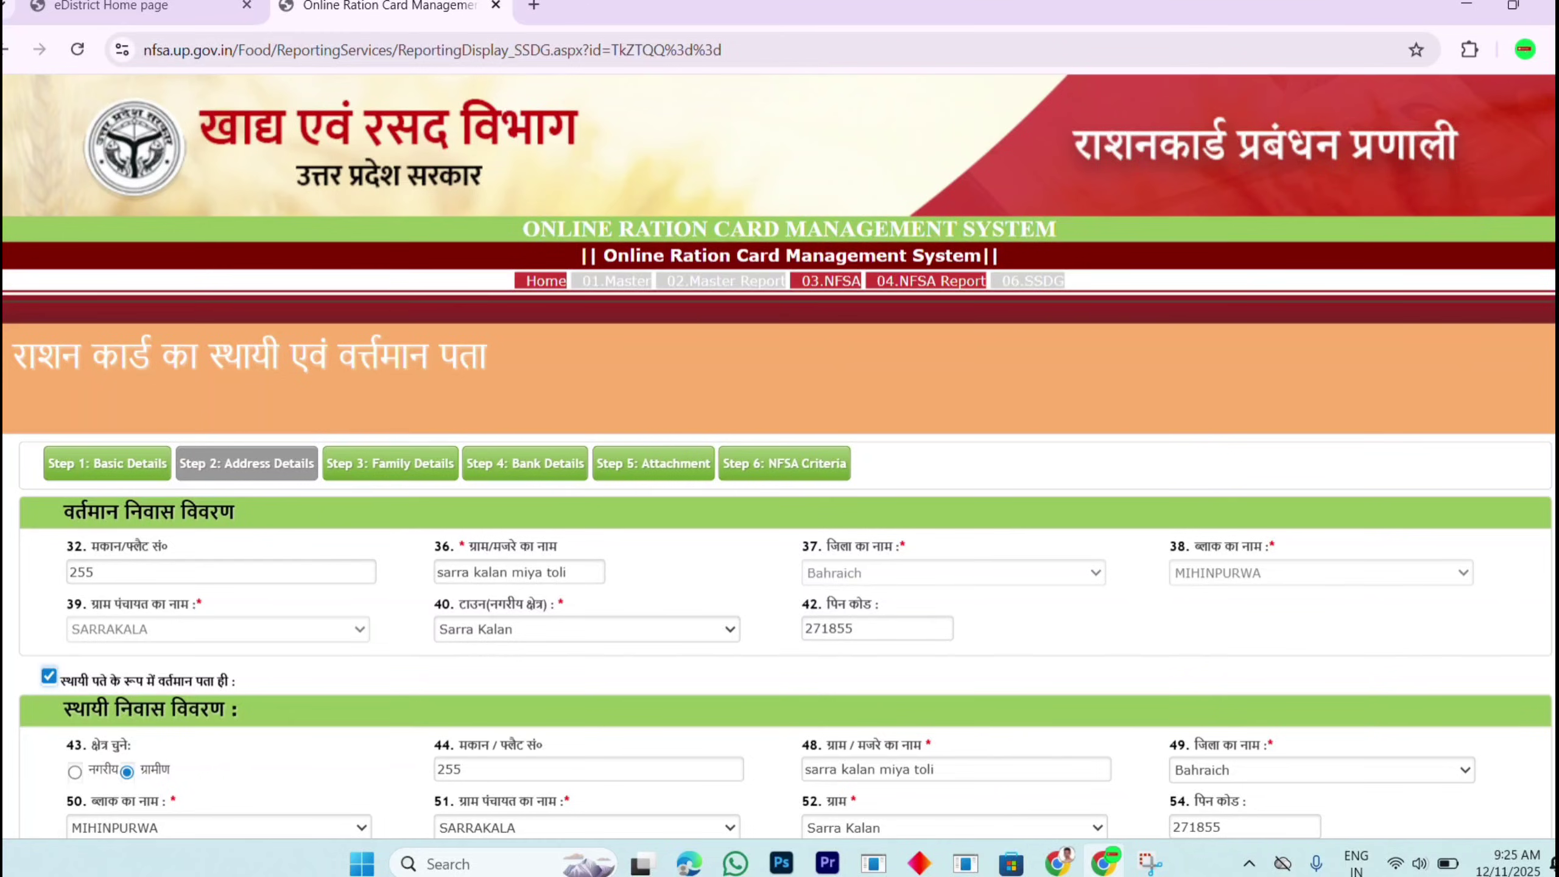
Step: Save the address details with 'सुरक्षित करें एवं आगे बढ़े' and acknowledge the success alert
scroll(1409, 400, "down", 6)
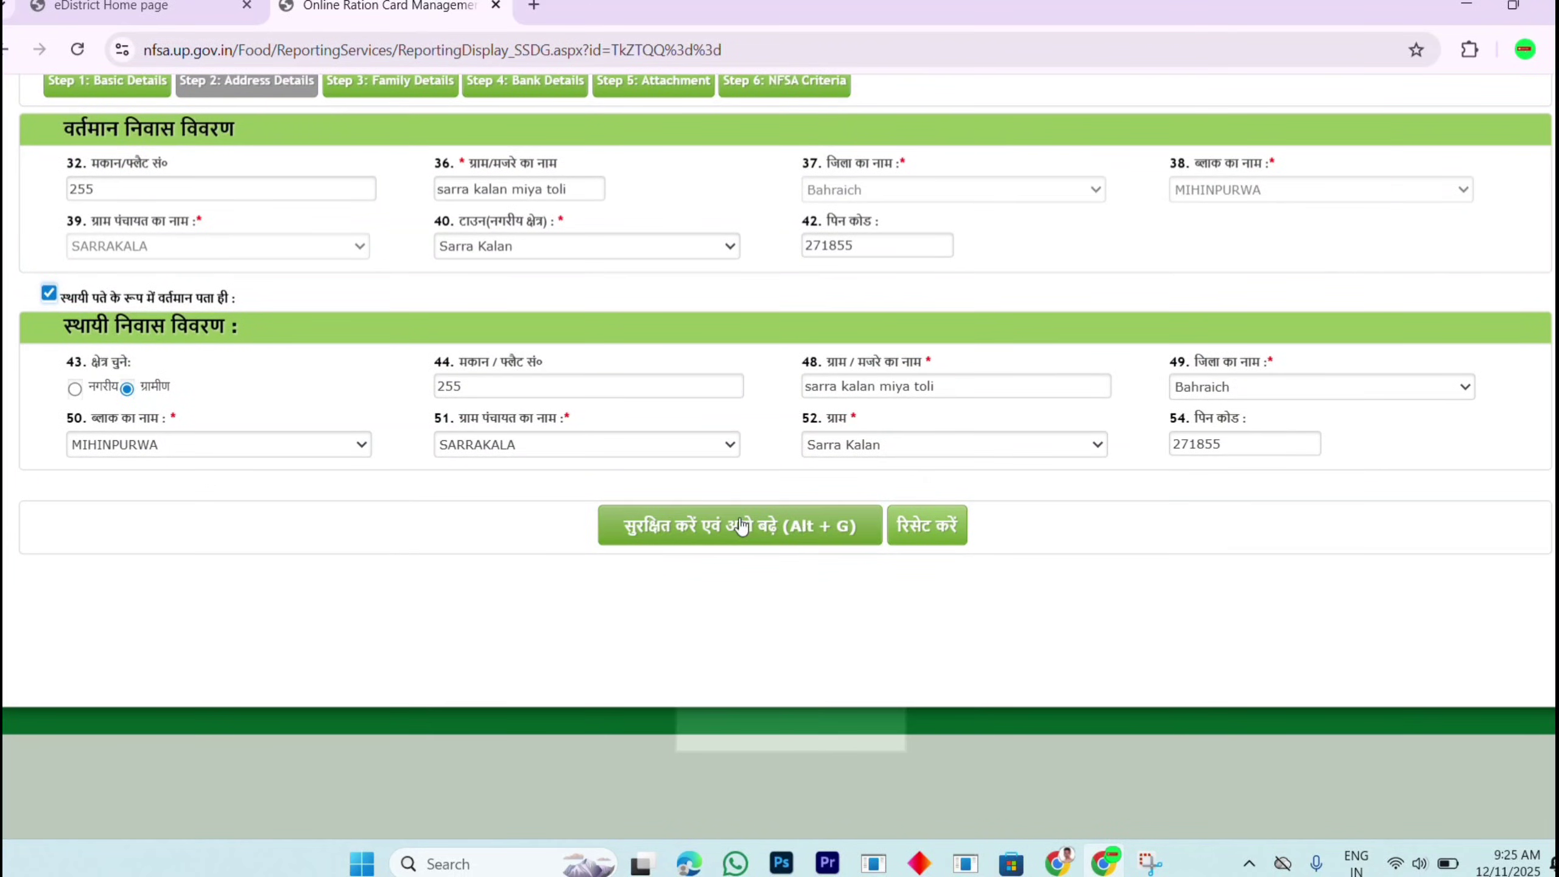
left_click(757, 530)
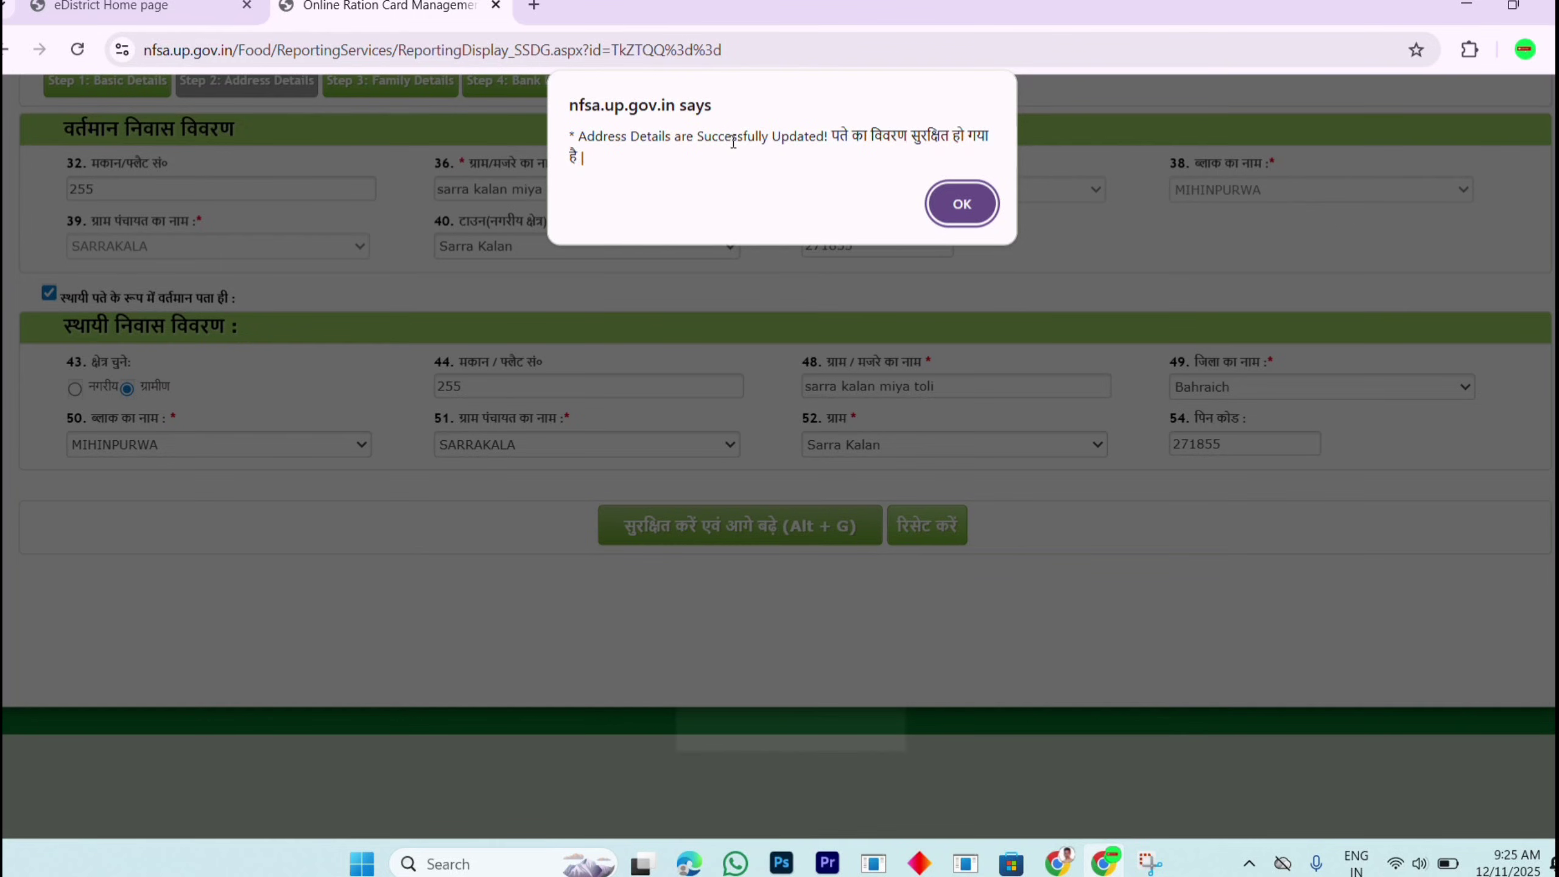
left_click(962, 205)
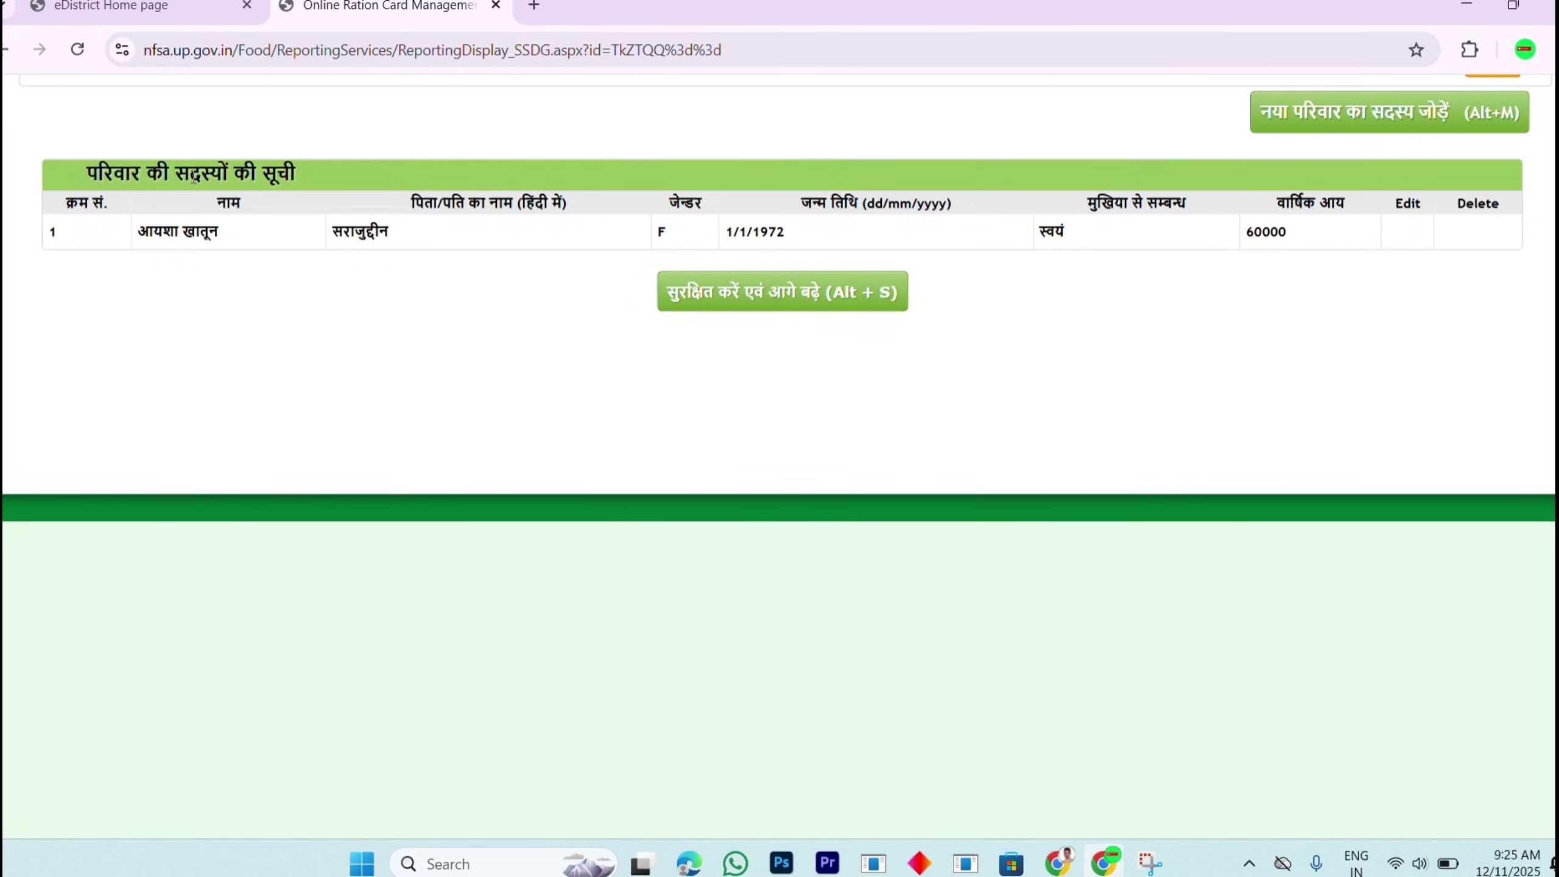
Step: Open the add-new-family-member form and try its date of birth and Hindi name fields
left_click_drag(246, 230, 949, 244)
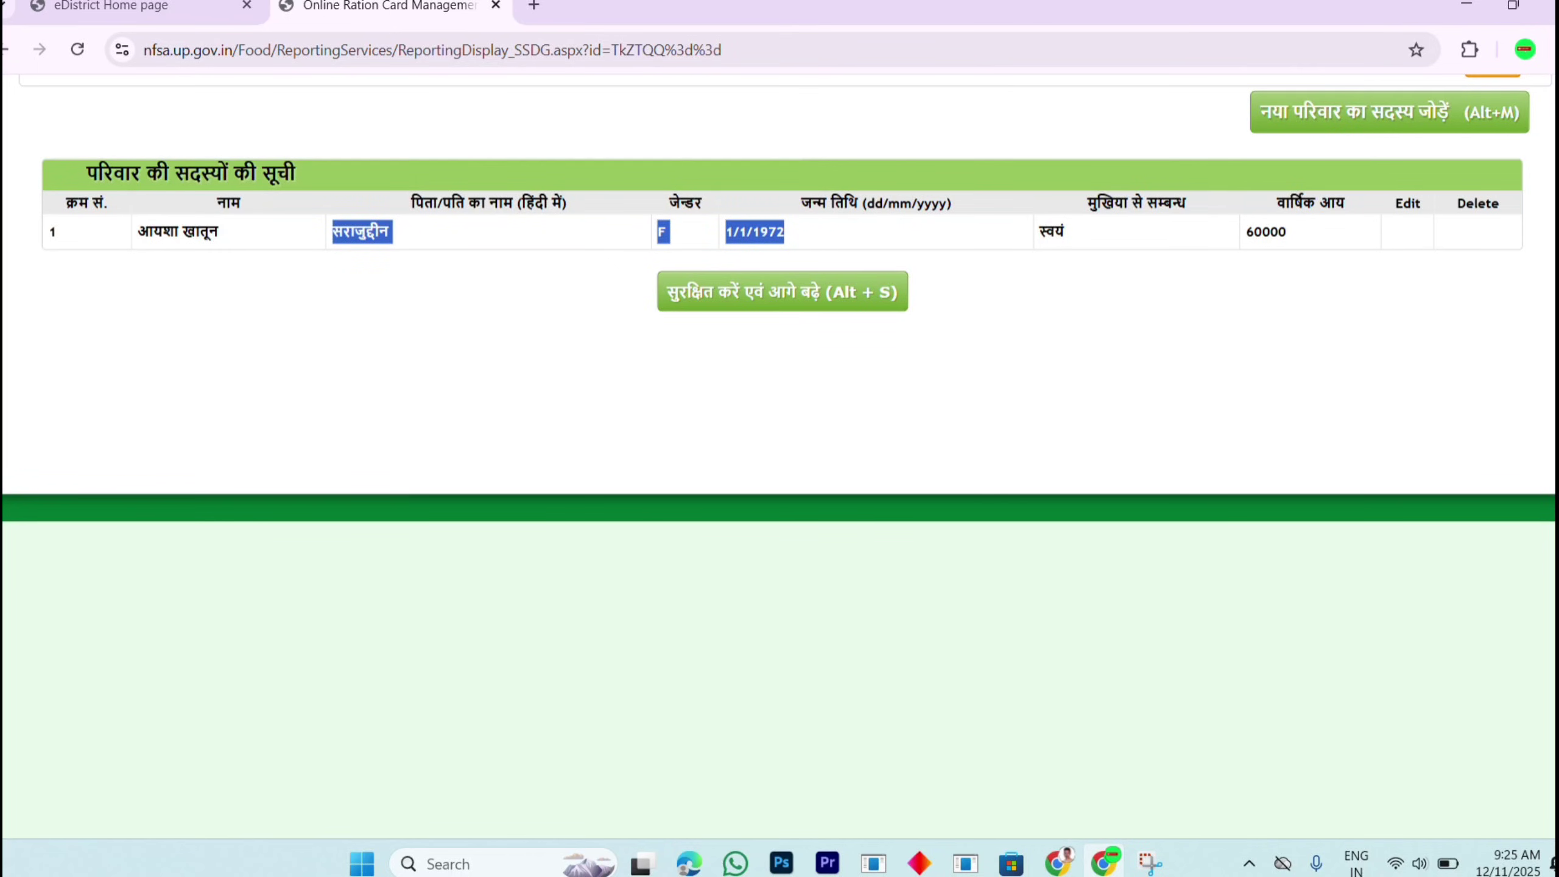
scroll(779, 384, "up", 3)
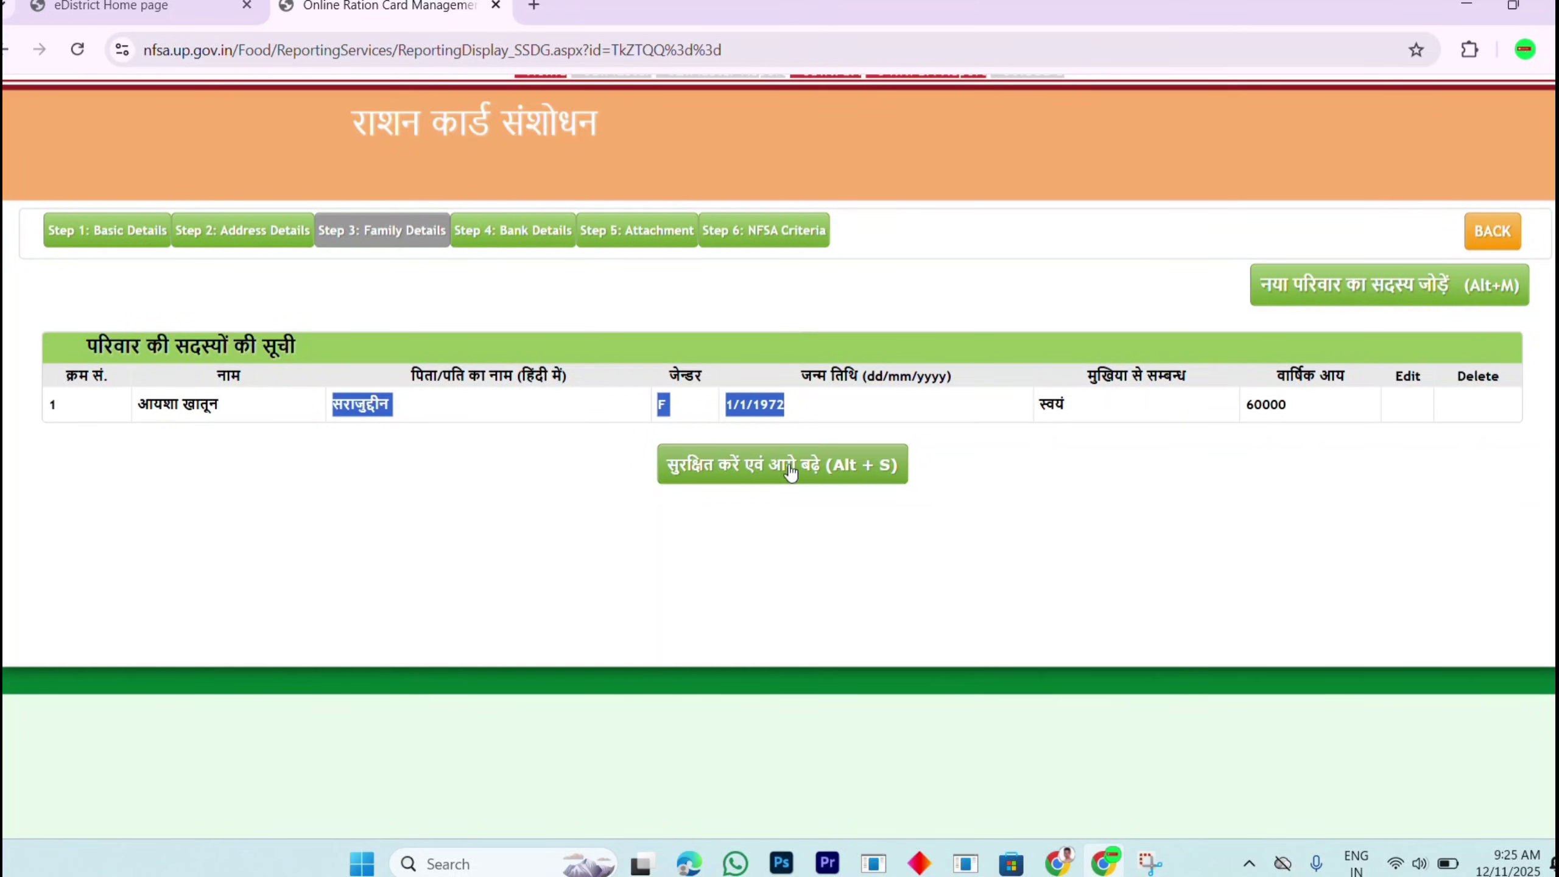
left_click(1313, 284)
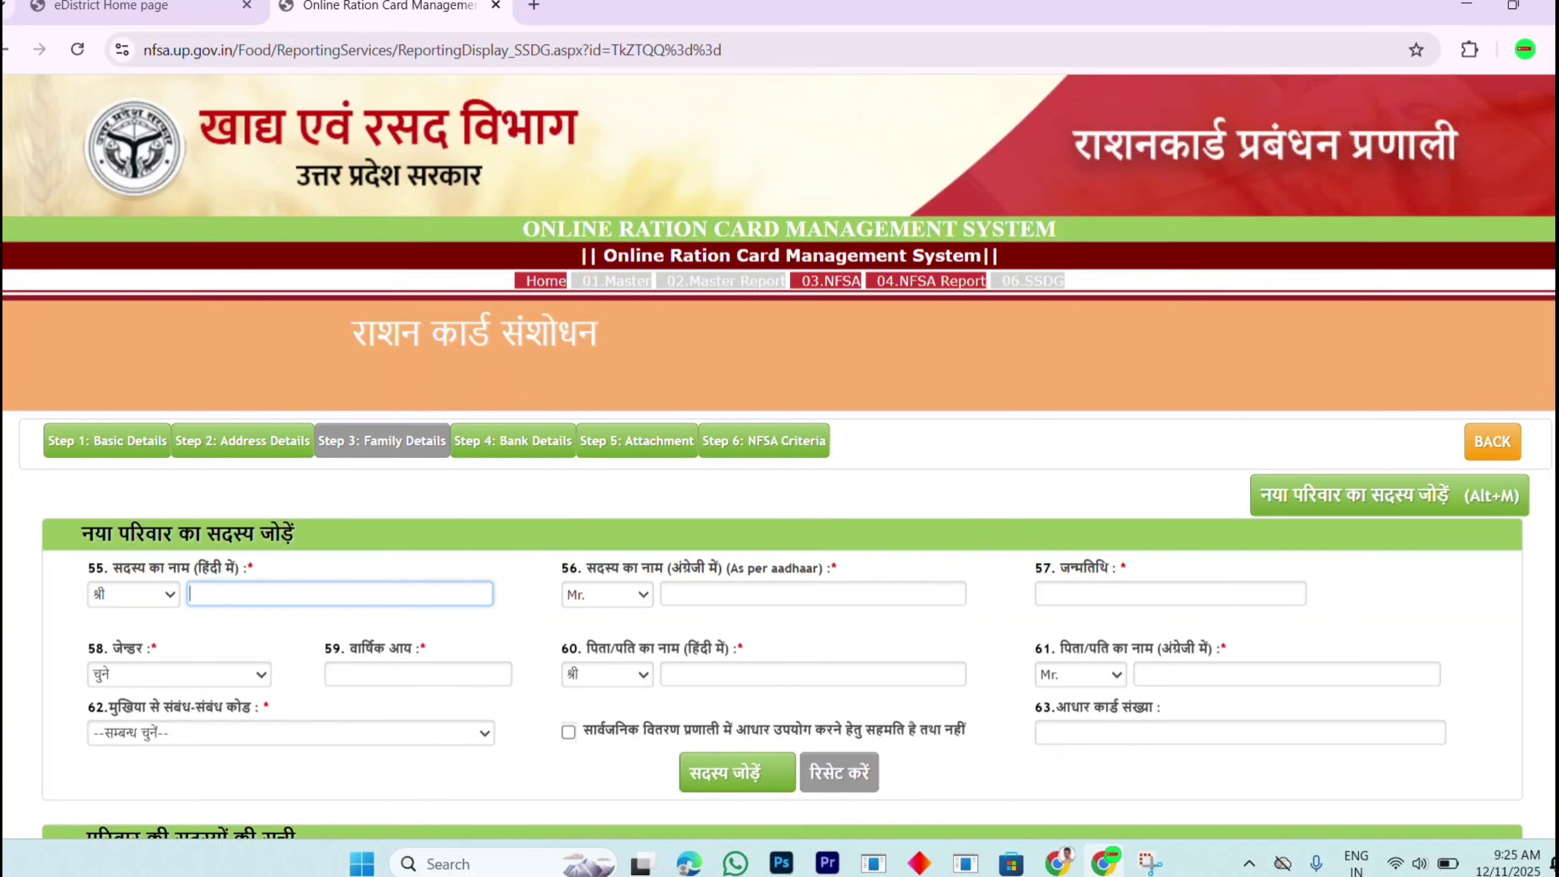
scroll(780, 456, "down", 3)
left_click(1293, 364)
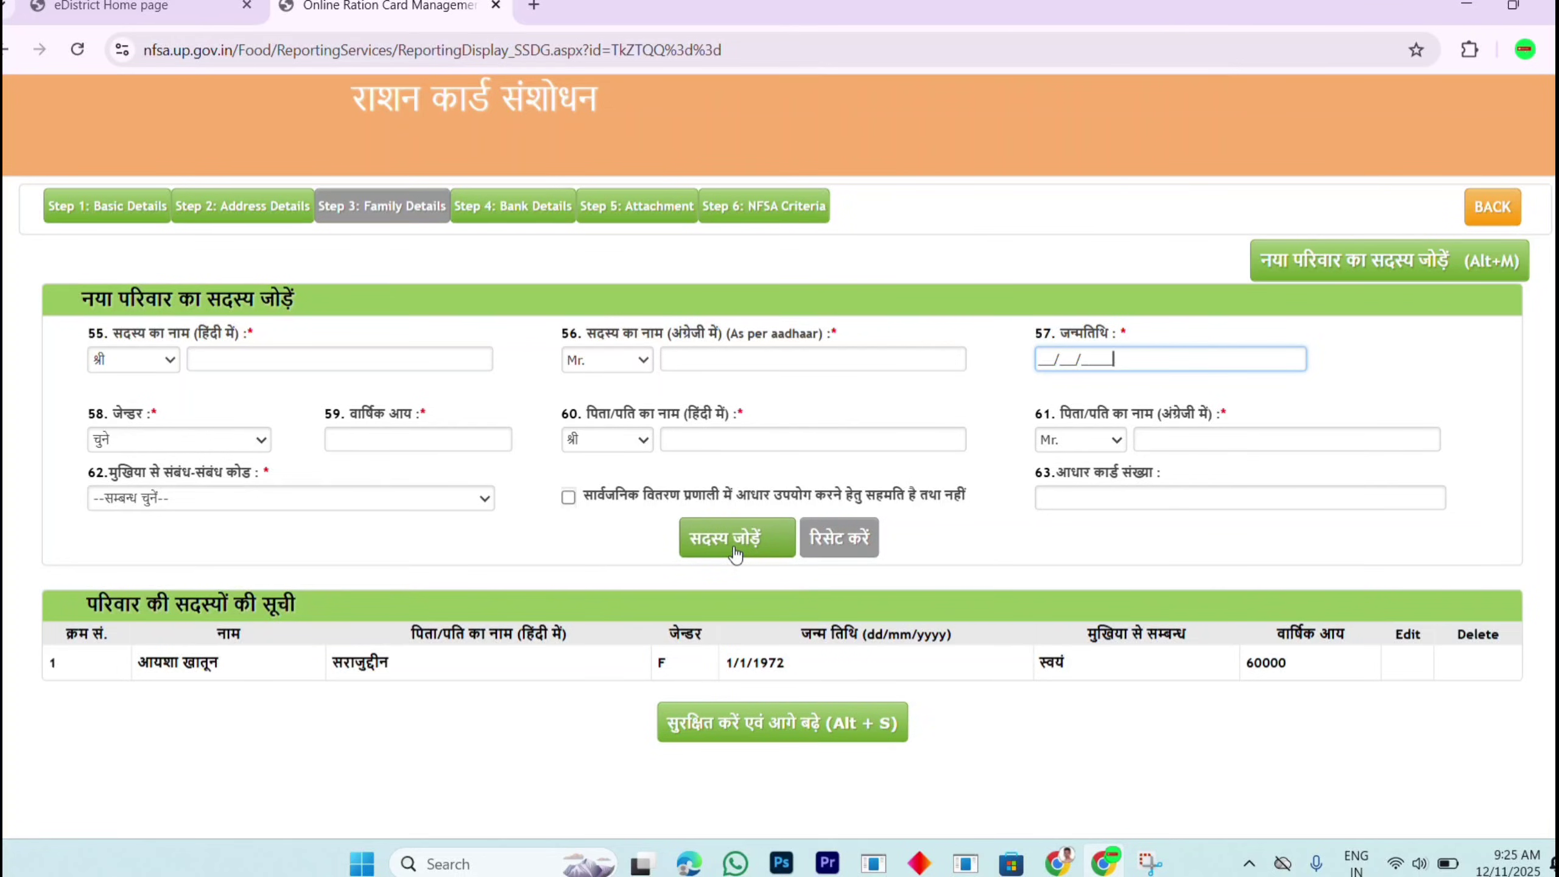
left_click(252, 364)
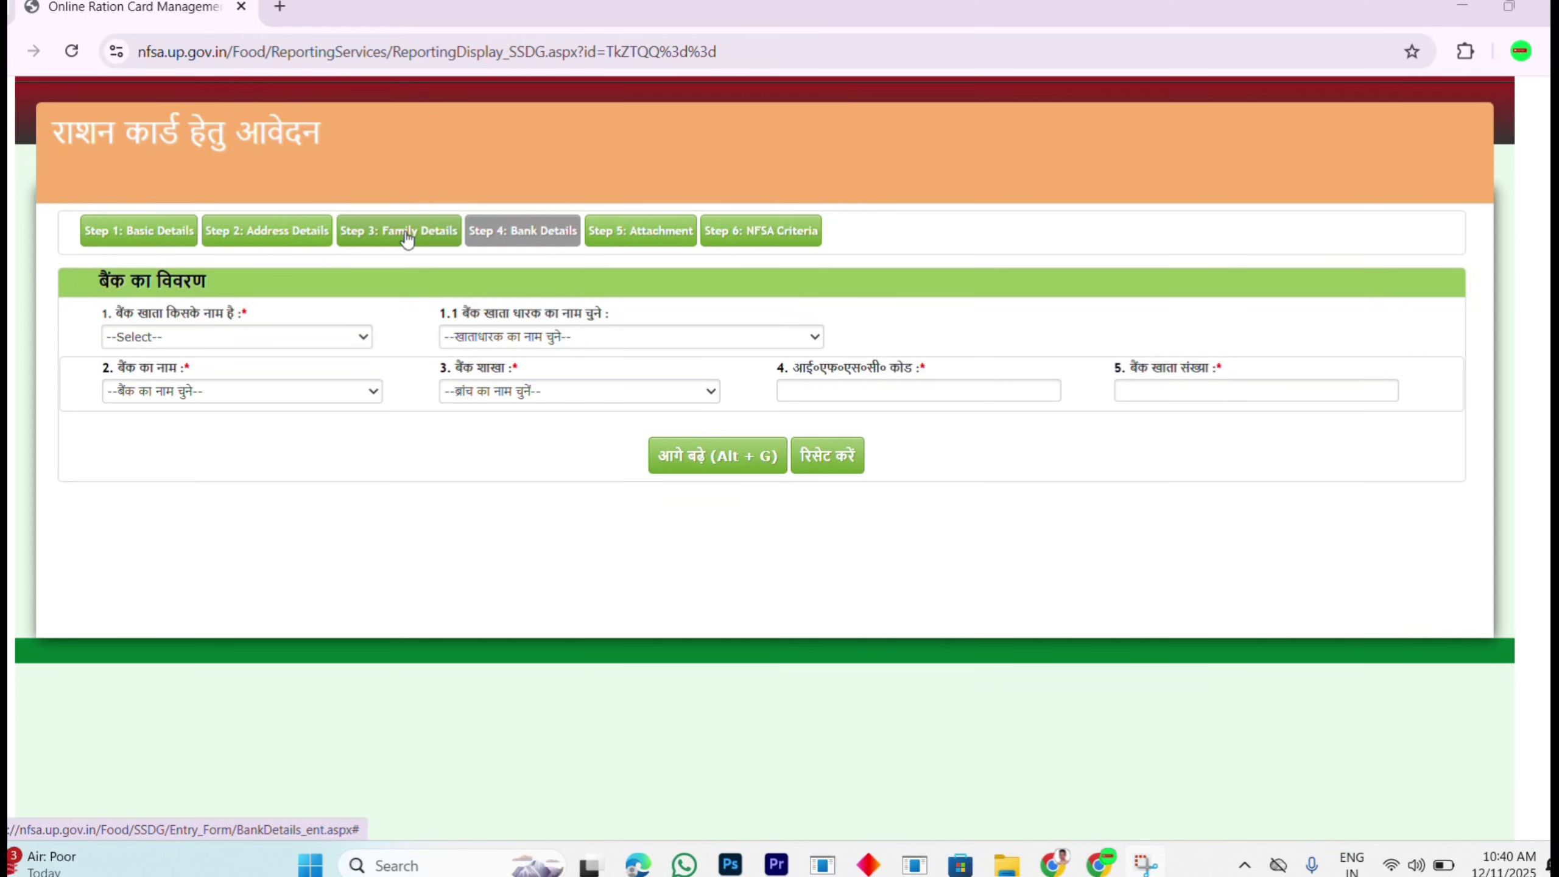
Step: Set the bank account as in the head's own name (मुखिया(स्वयं) के नाम) and check the holder choices
scroll(464, 239, "up", 1)
scroll(491, 250, "up", 2)
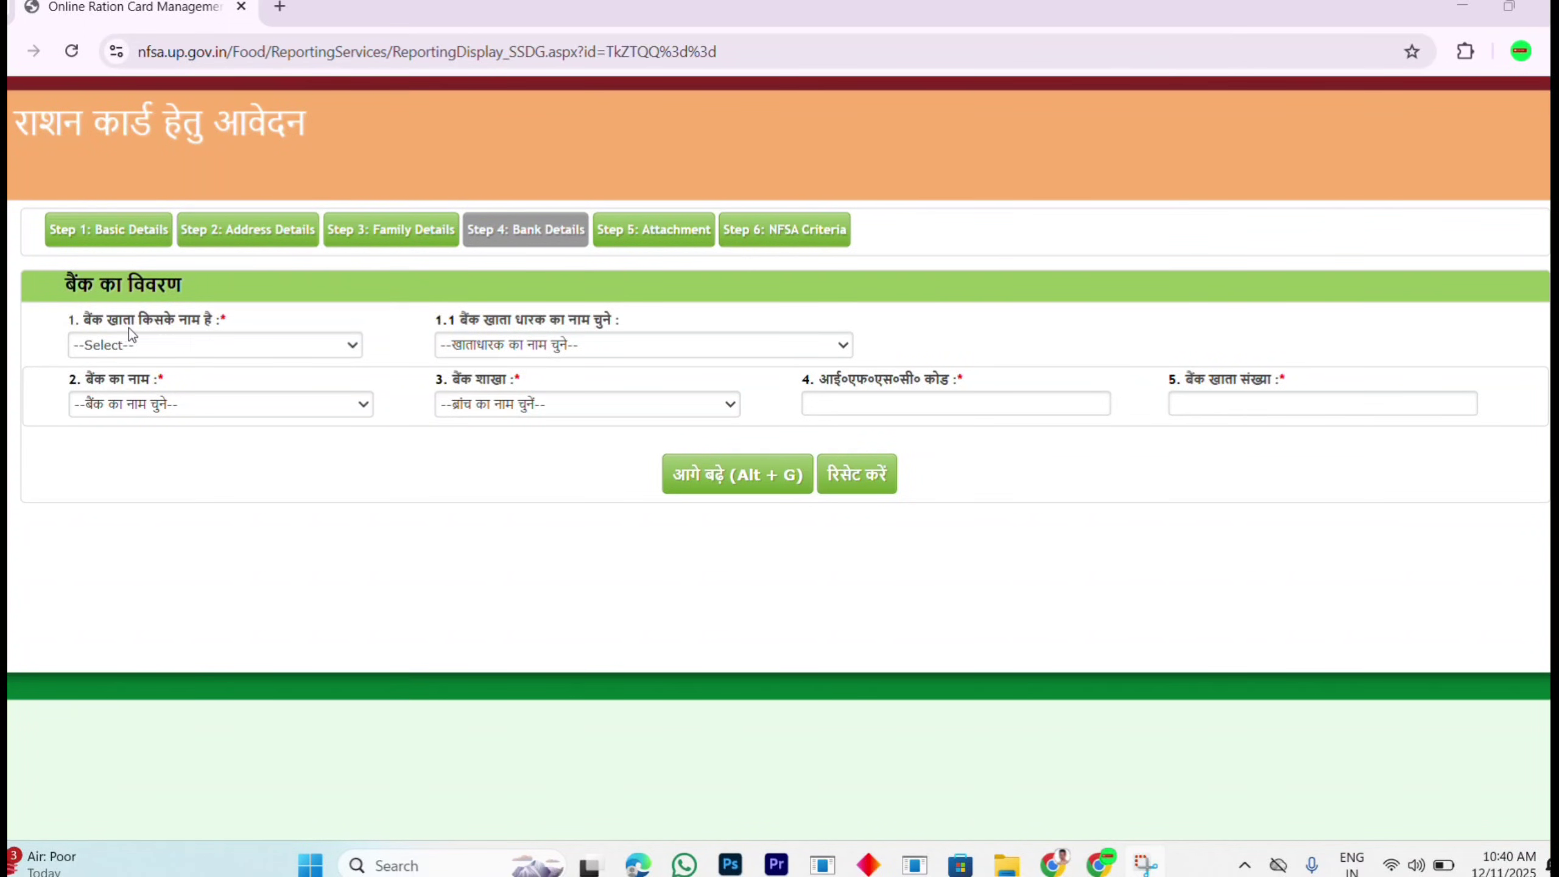
left_click(183, 345)
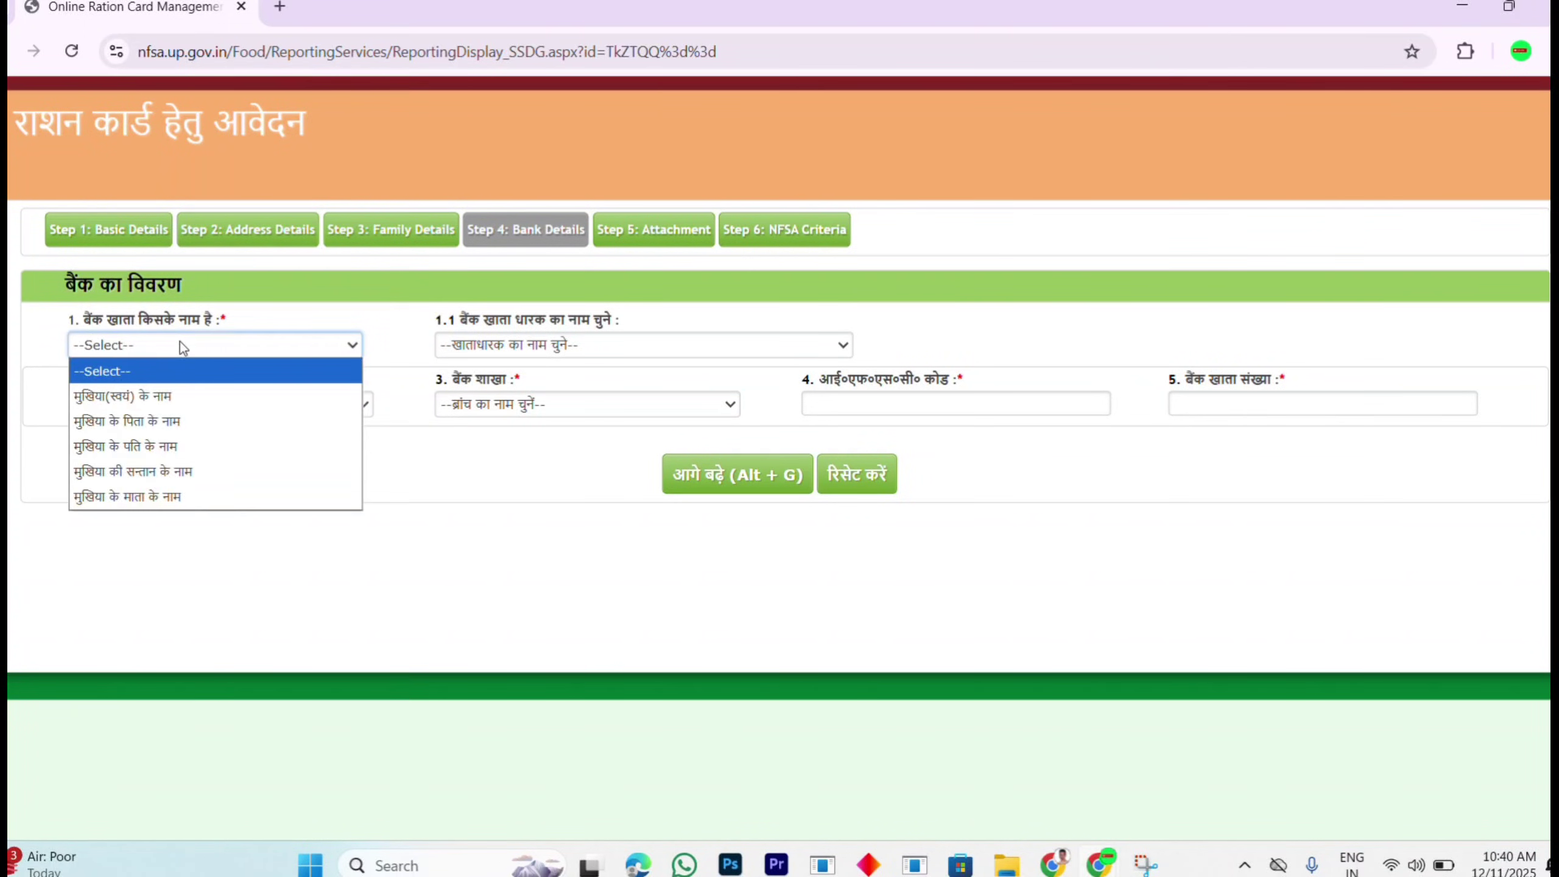
left_click(160, 398)
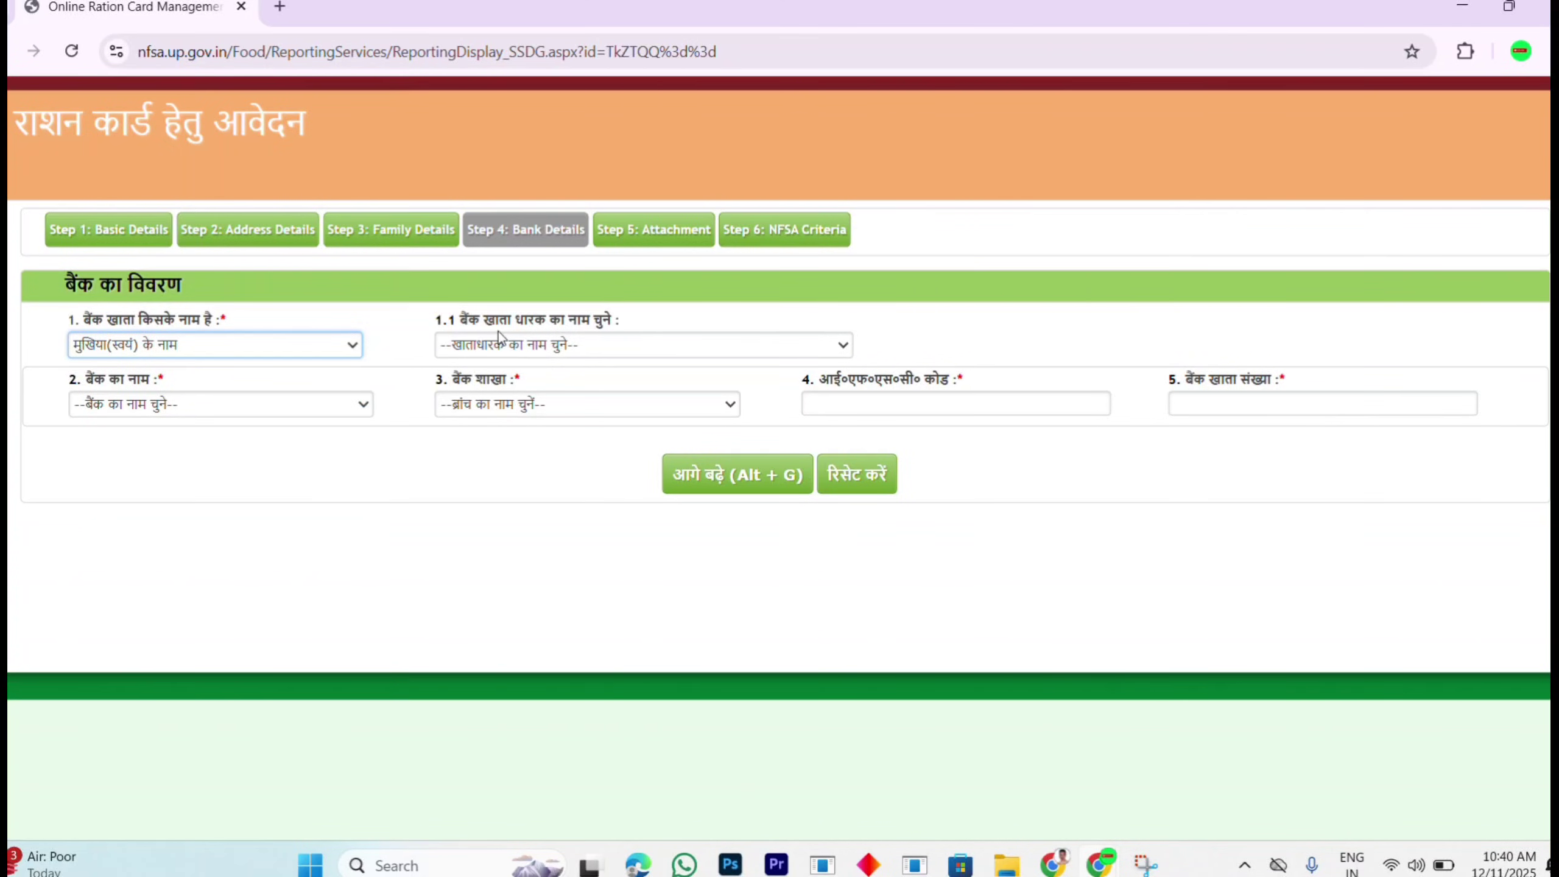
left_click(556, 347)
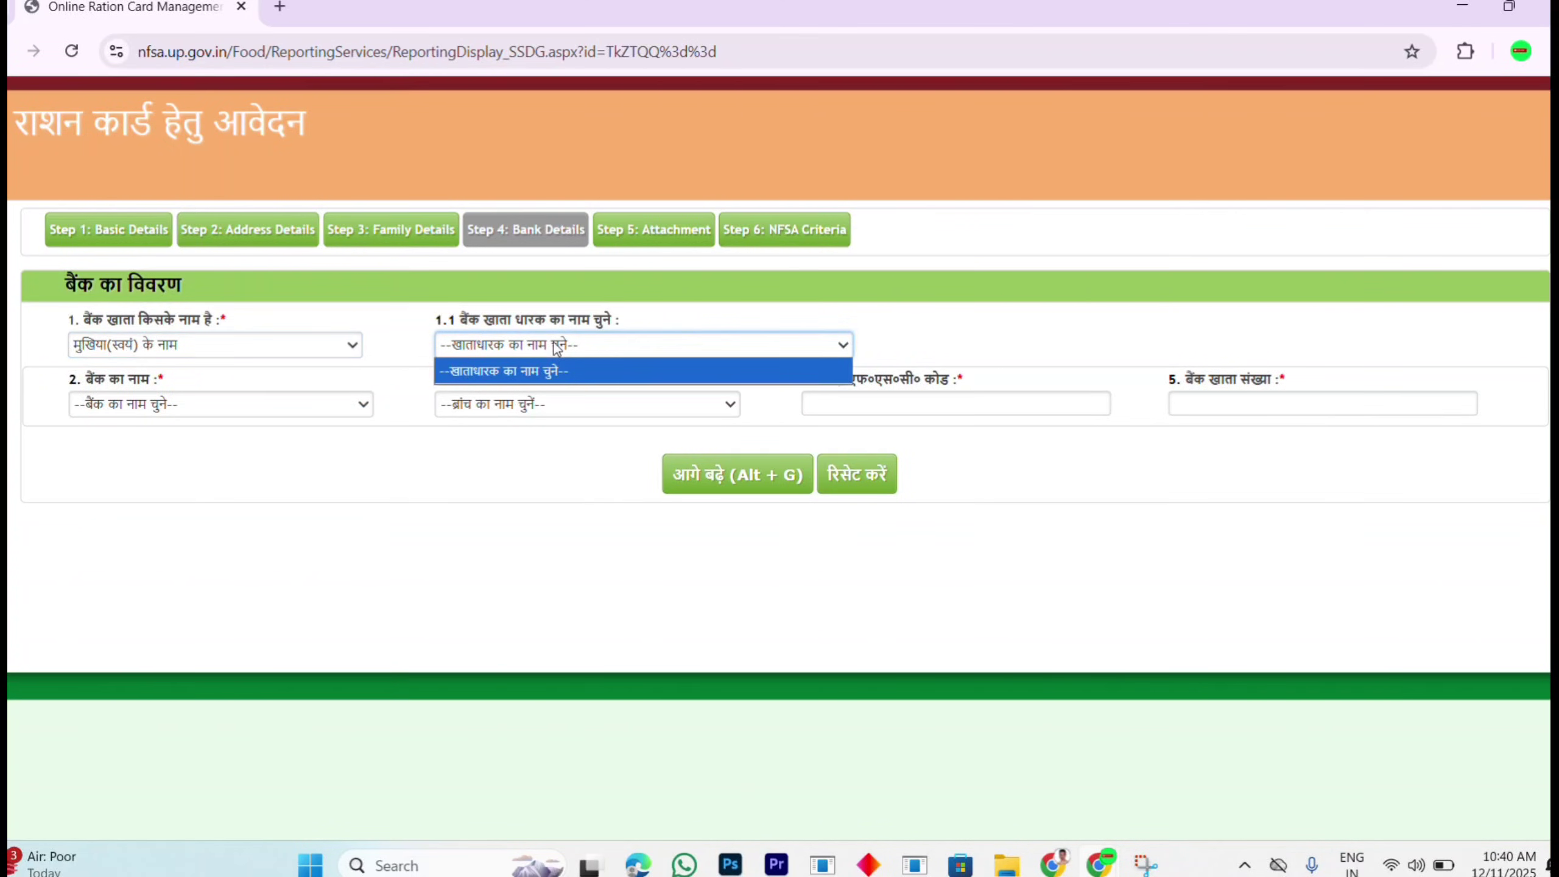
left_click(556, 347)
left_click(623, 343)
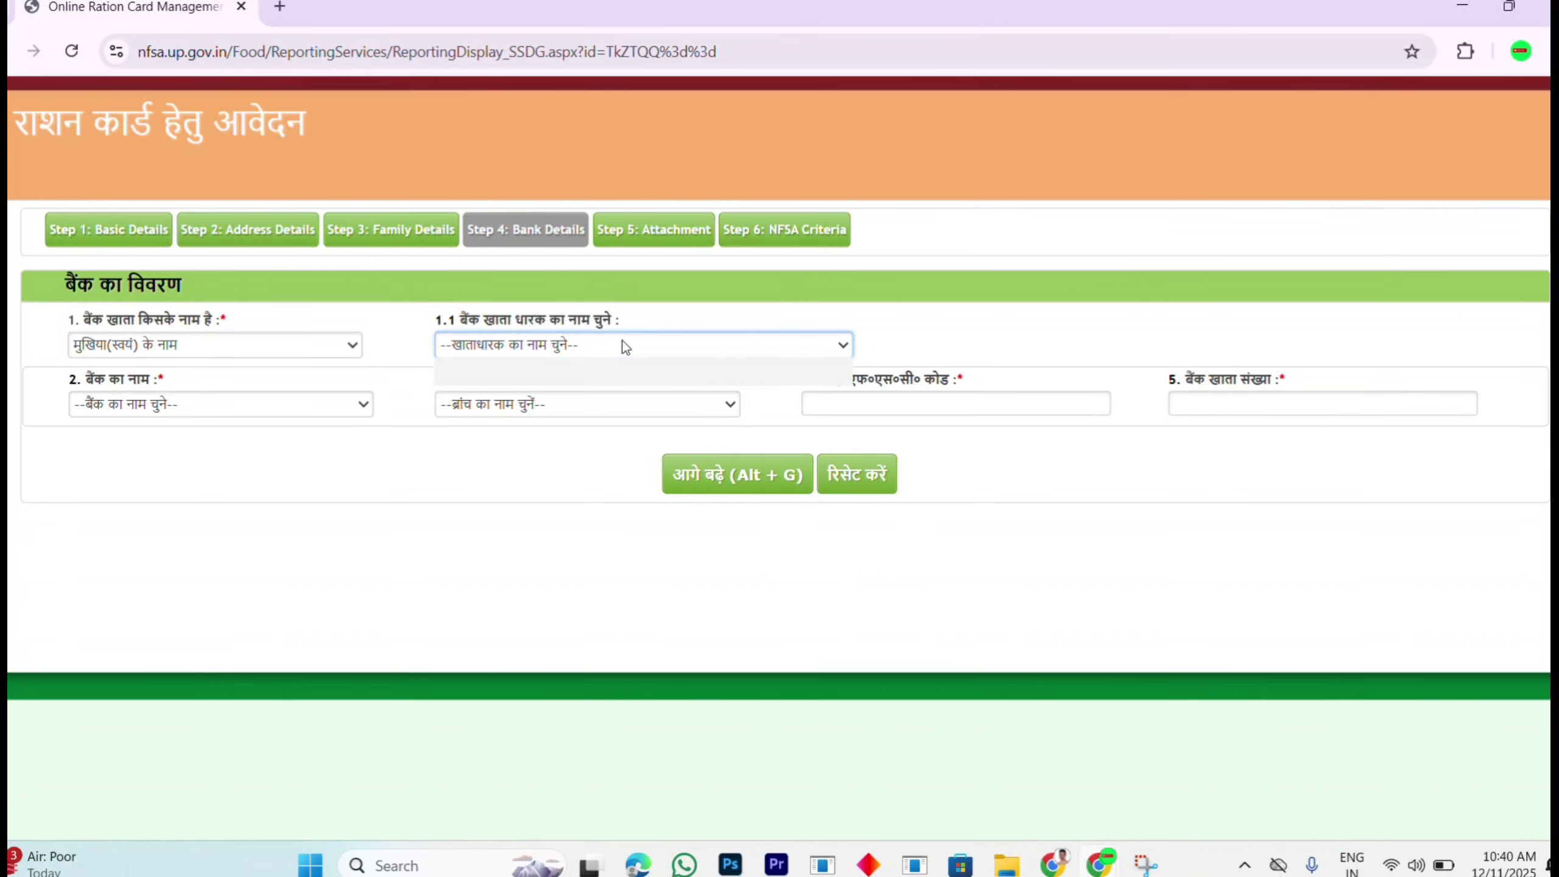
left_click(623, 343)
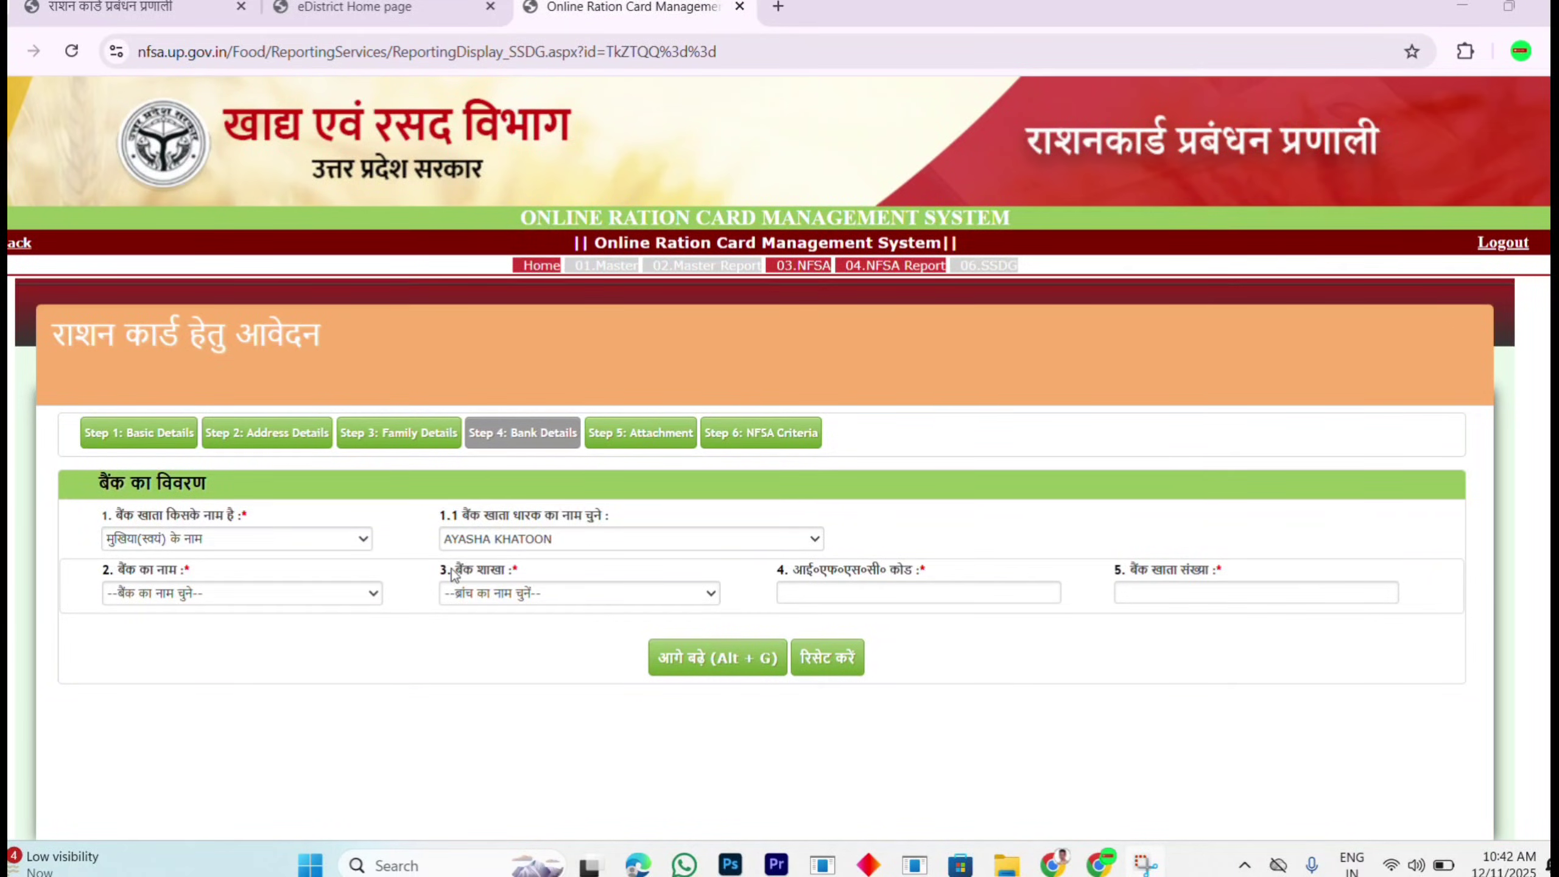
Step: Select ALLAHABAD BANK with the GOPIYA branch and start entering the account number
left_click(182, 599)
key("Down")
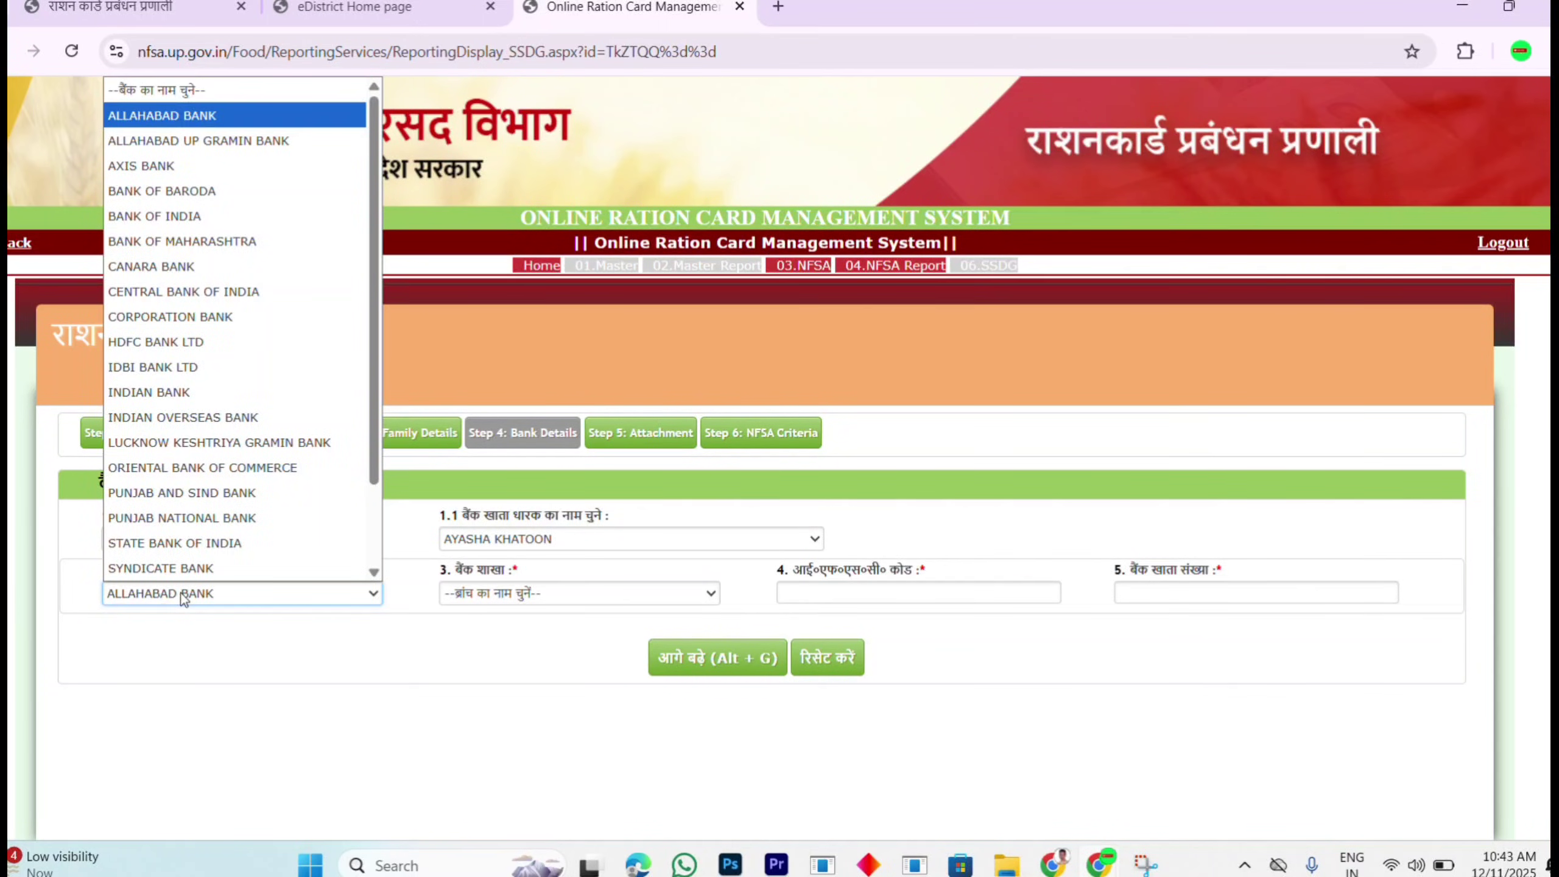
key("Return")
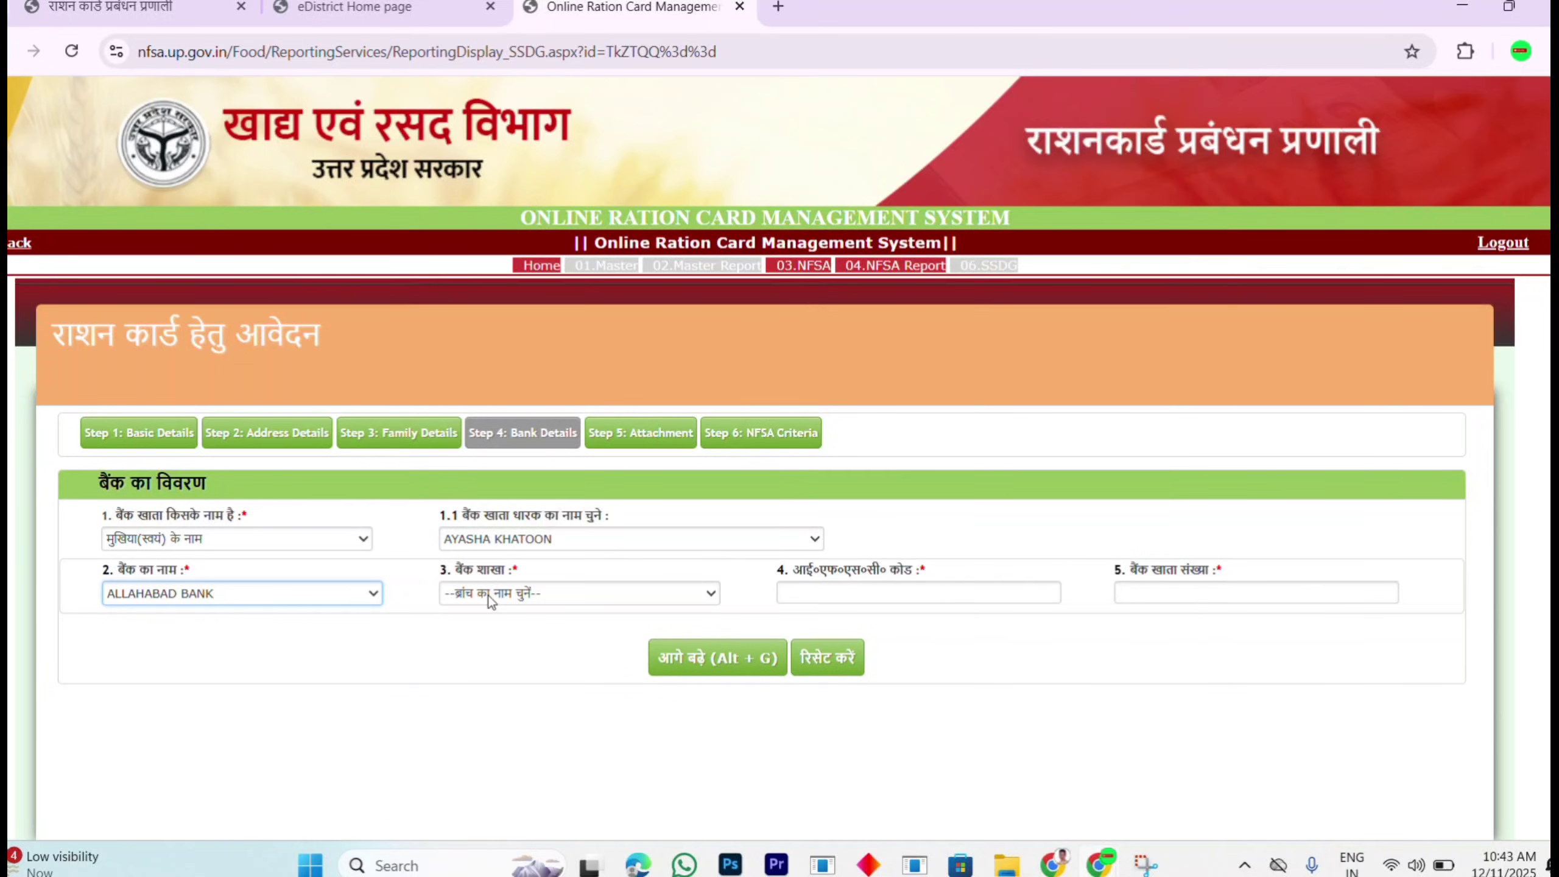
left_click(504, 595)
key("g")
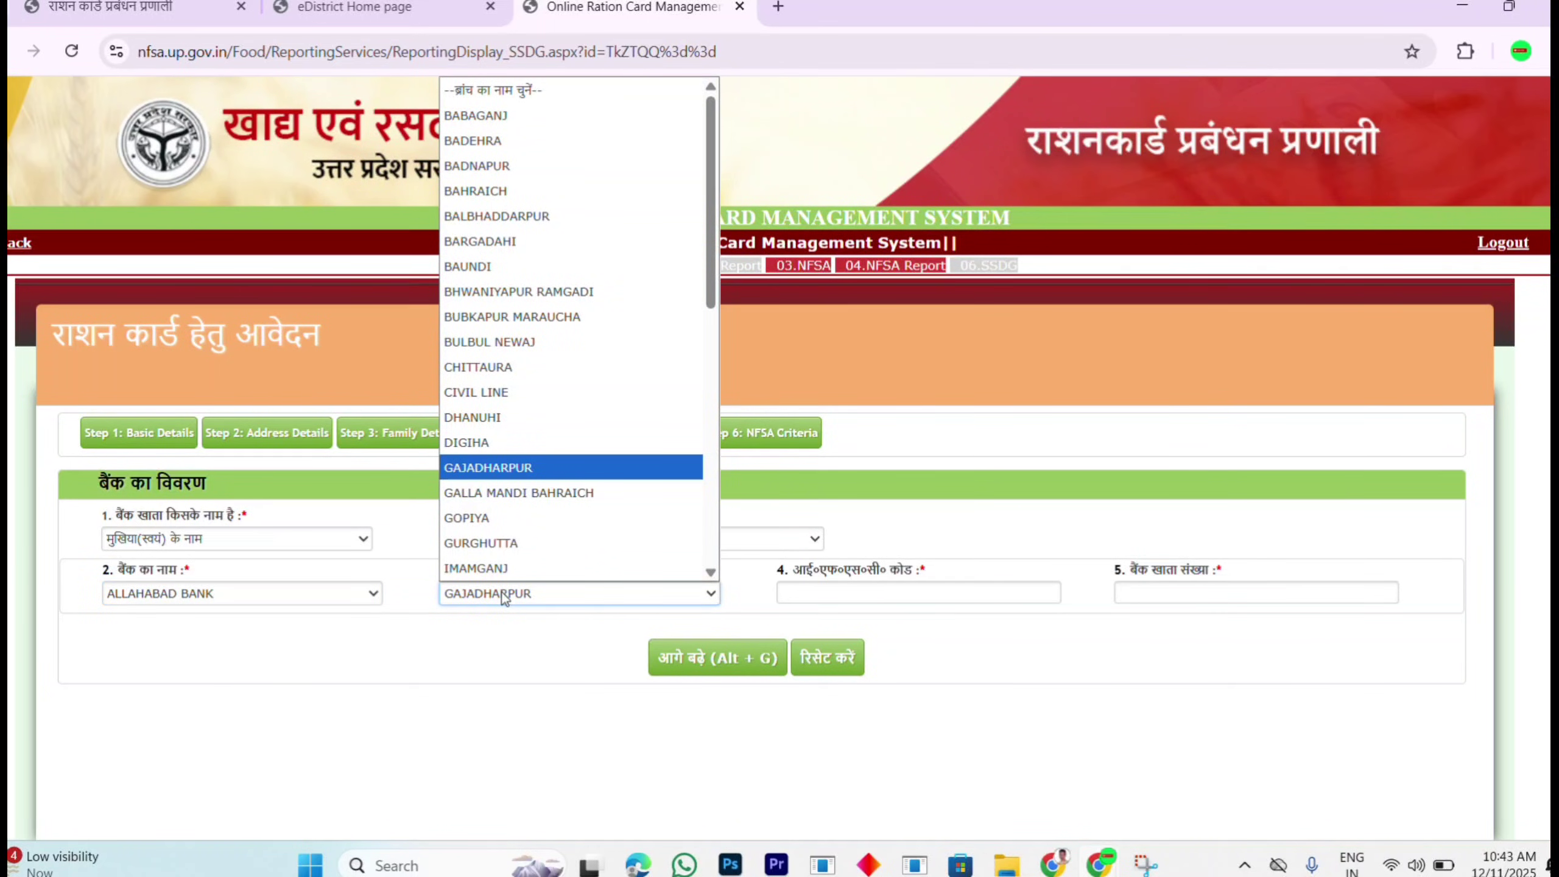
key("Down")
key("Down")
key("Return")
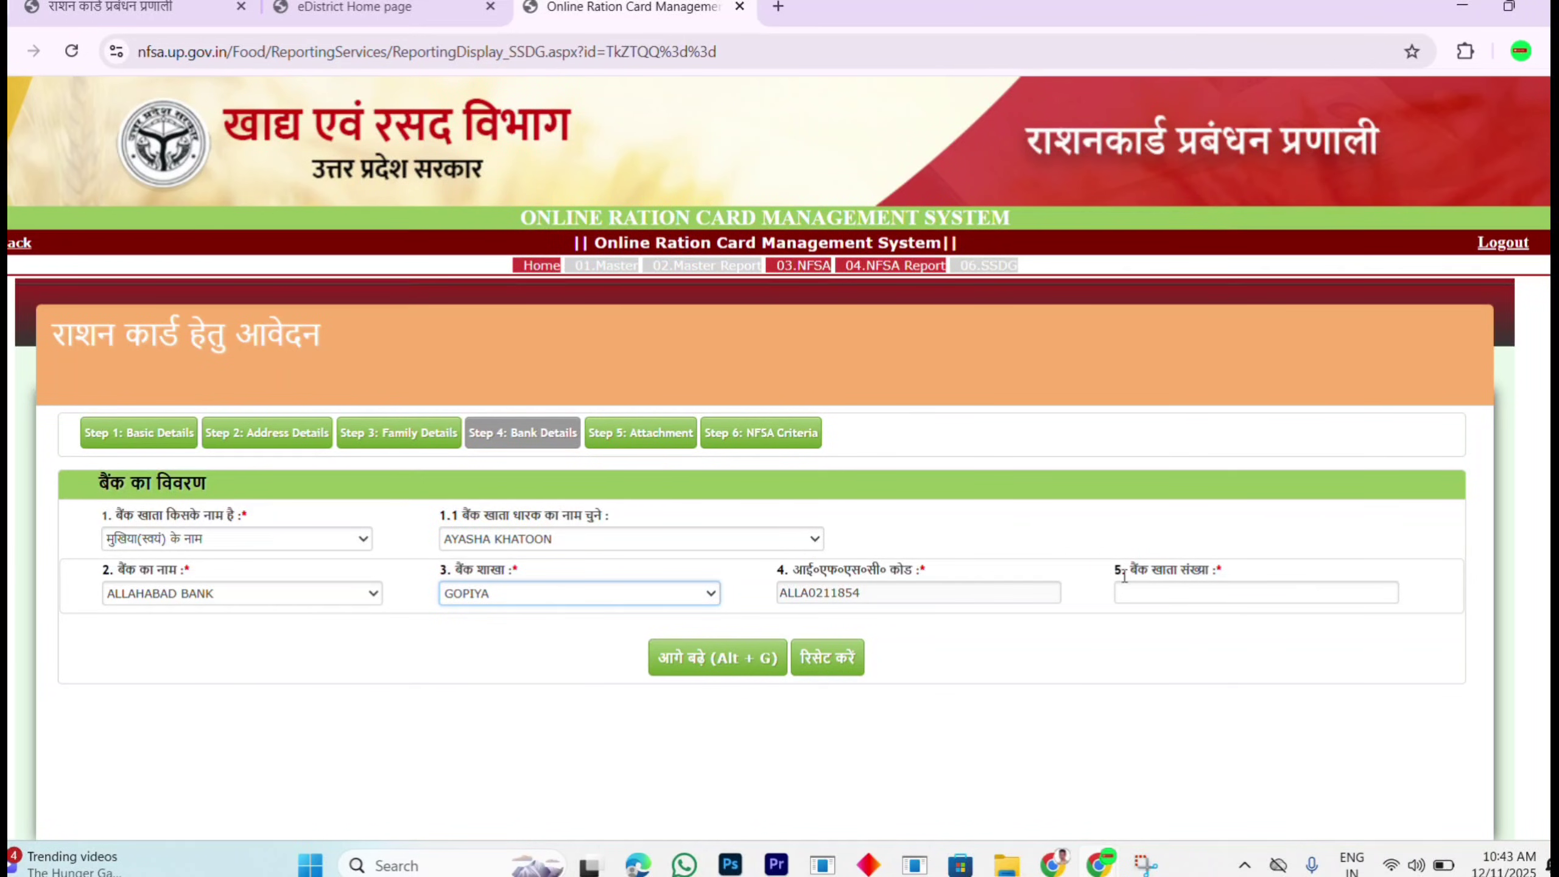
left_click(1141, 588)
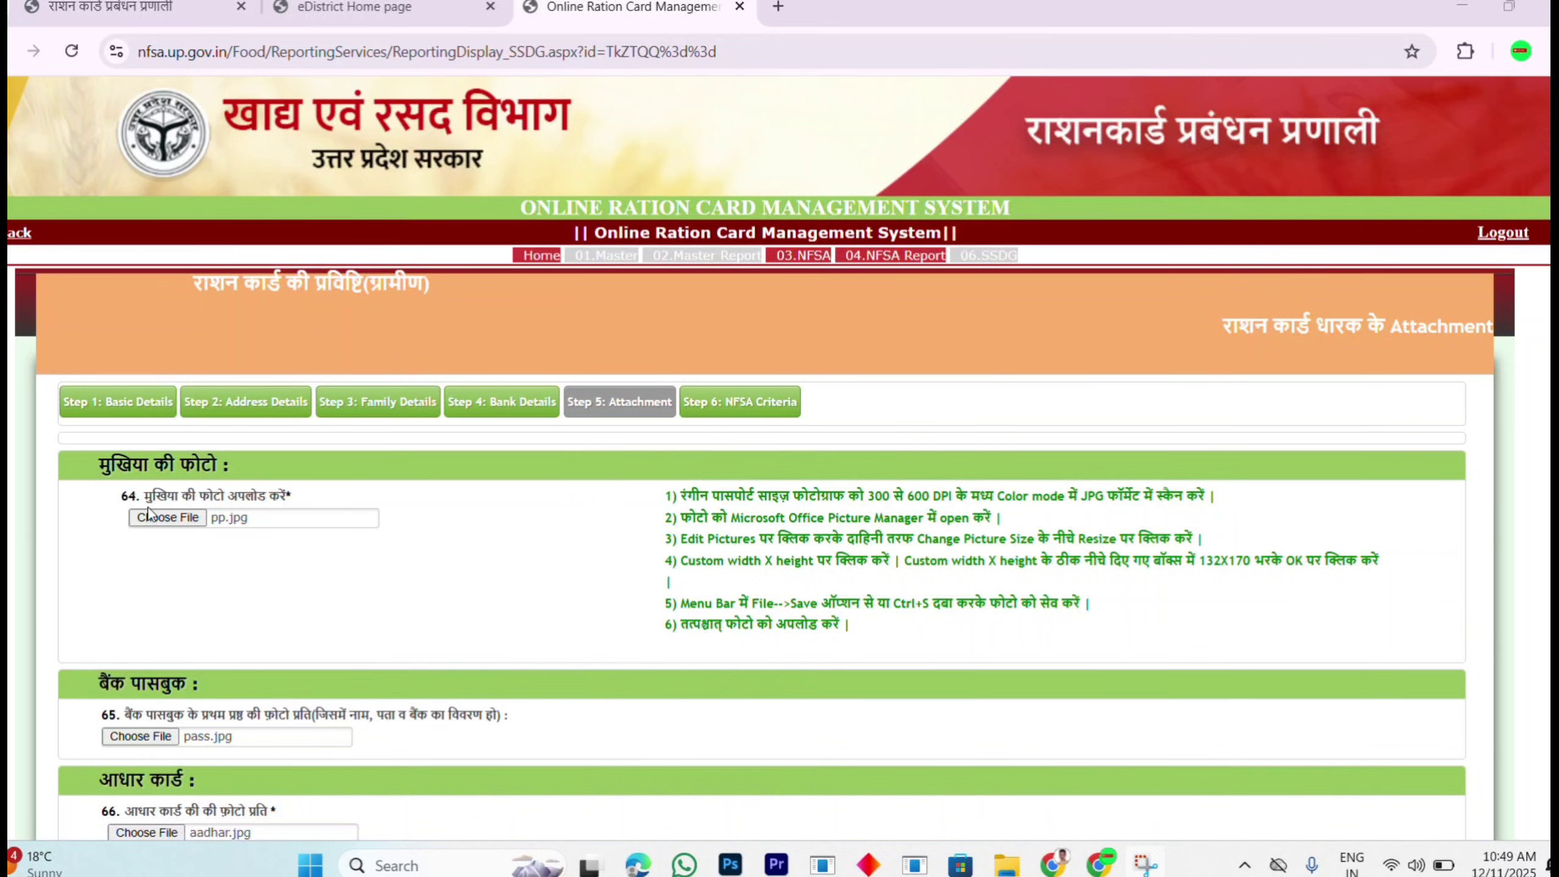
Step: Review the photo instructions (132X170 size, 30 KB limit) and acknowledge the attachments-saved alert
scroll(206, 510, "up", 3, "ctrl")
scroll(206, 500, "down", 3, "ctrl")
mouse_move(873, 498)
left_mouse_down()
mouse_move(937, 494)
mouse_move(876, 498)
mouse_move(926, 502)
mouse_move(894, 507)
left_mouse_up()
left_click(1200, 563)
left_click_drag(1199, 559, 1250, 561)
scroll(1359, 528, "down", 3)
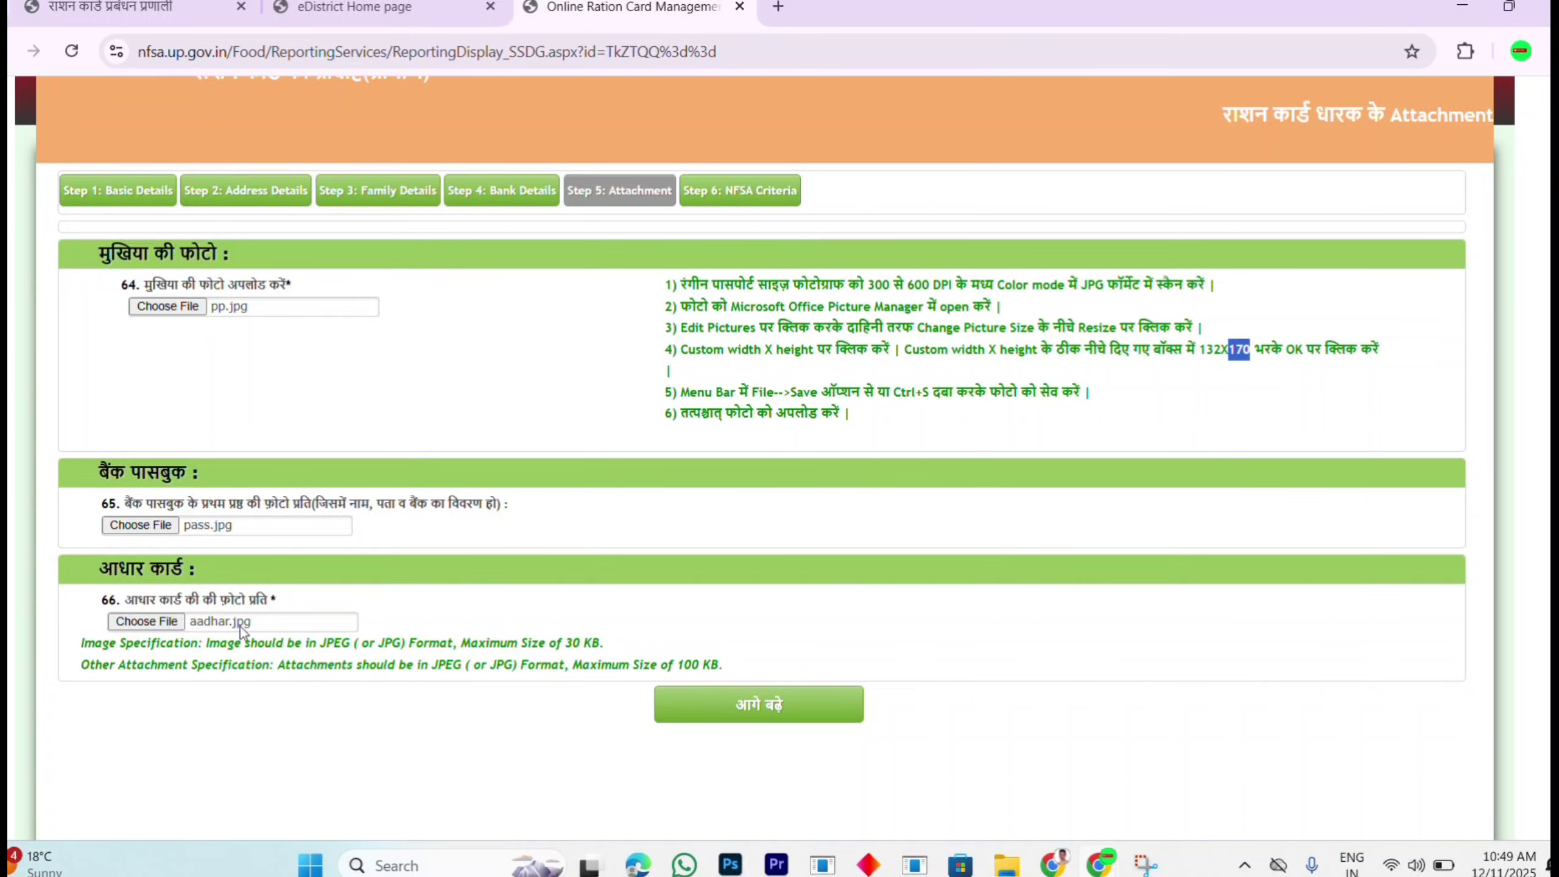
left_click_drag(548, 642, 607, 642)
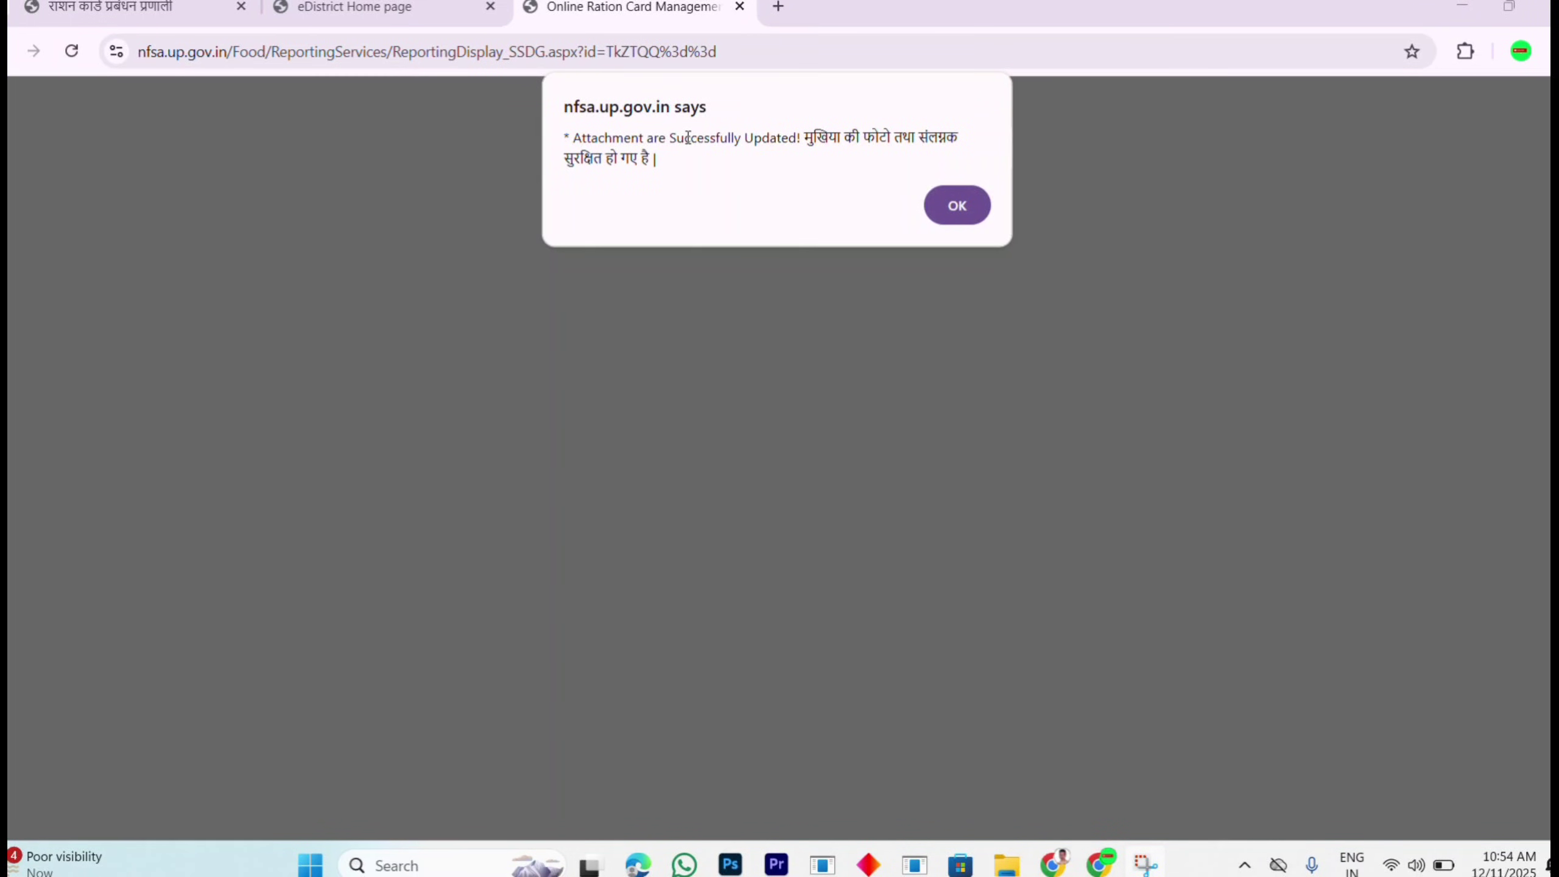
left_click(957, 206)
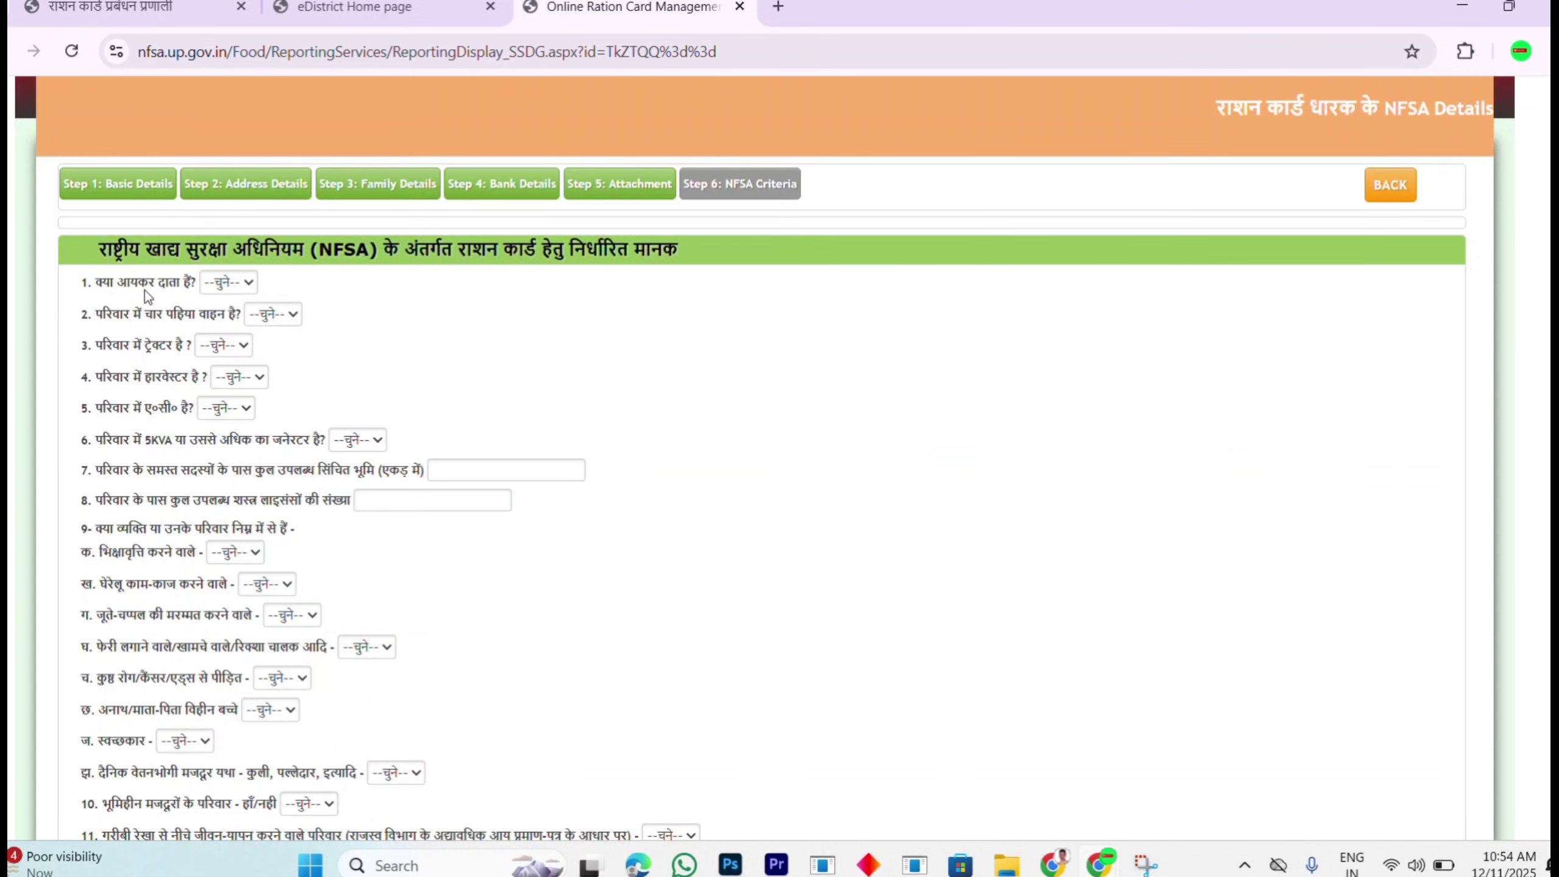
Step: Answer the four-wheeler question (question 2) with नहीं
left_click(244, 284)
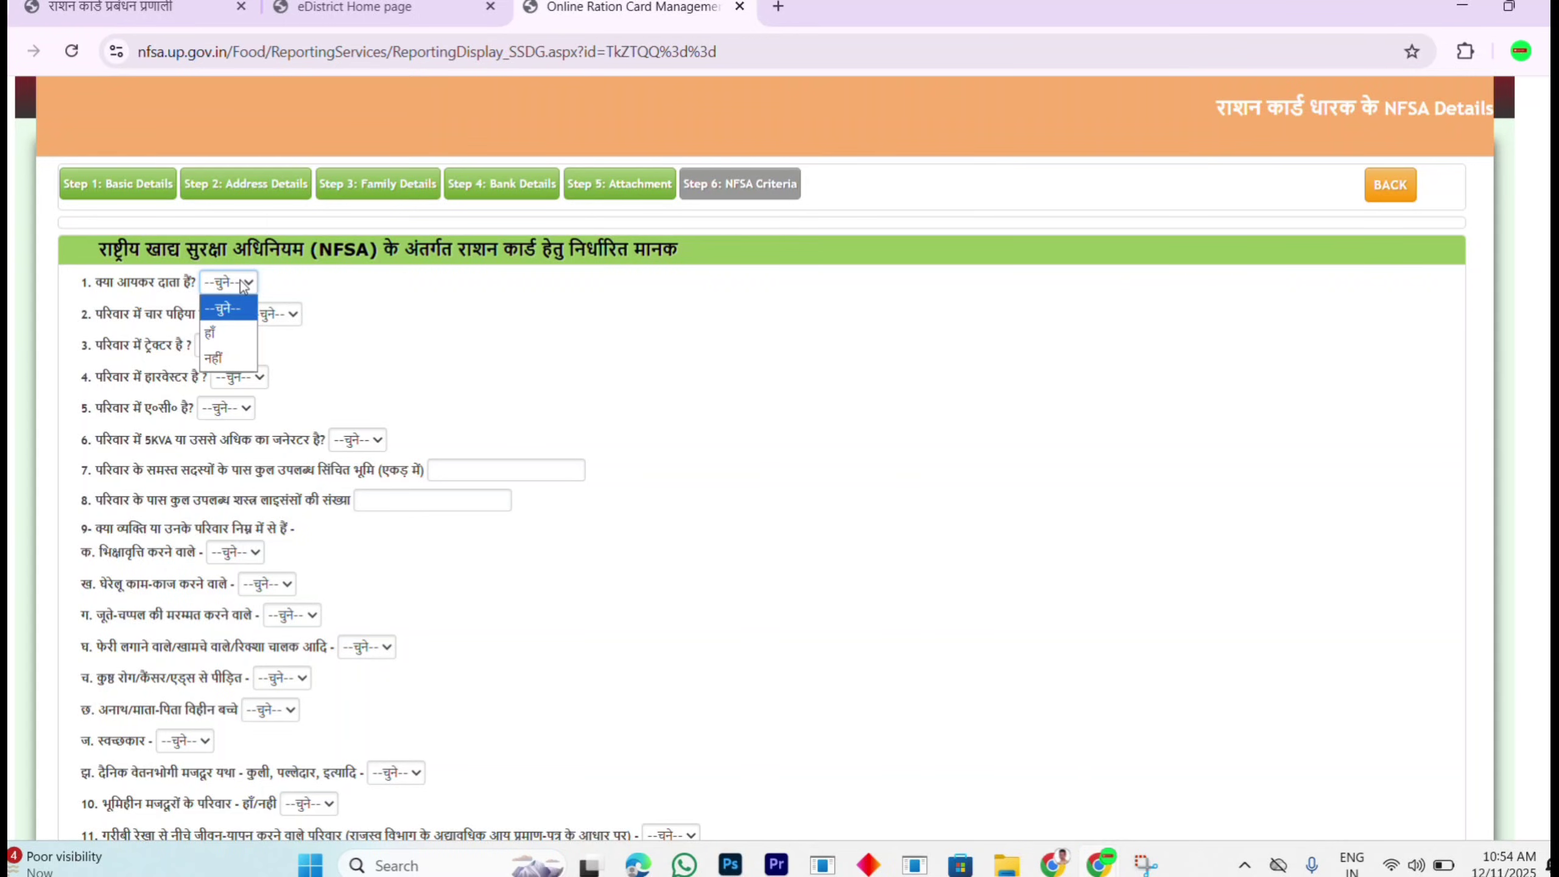
left_click(383, 313)
left_click_drag(383, 313, 163, 335)
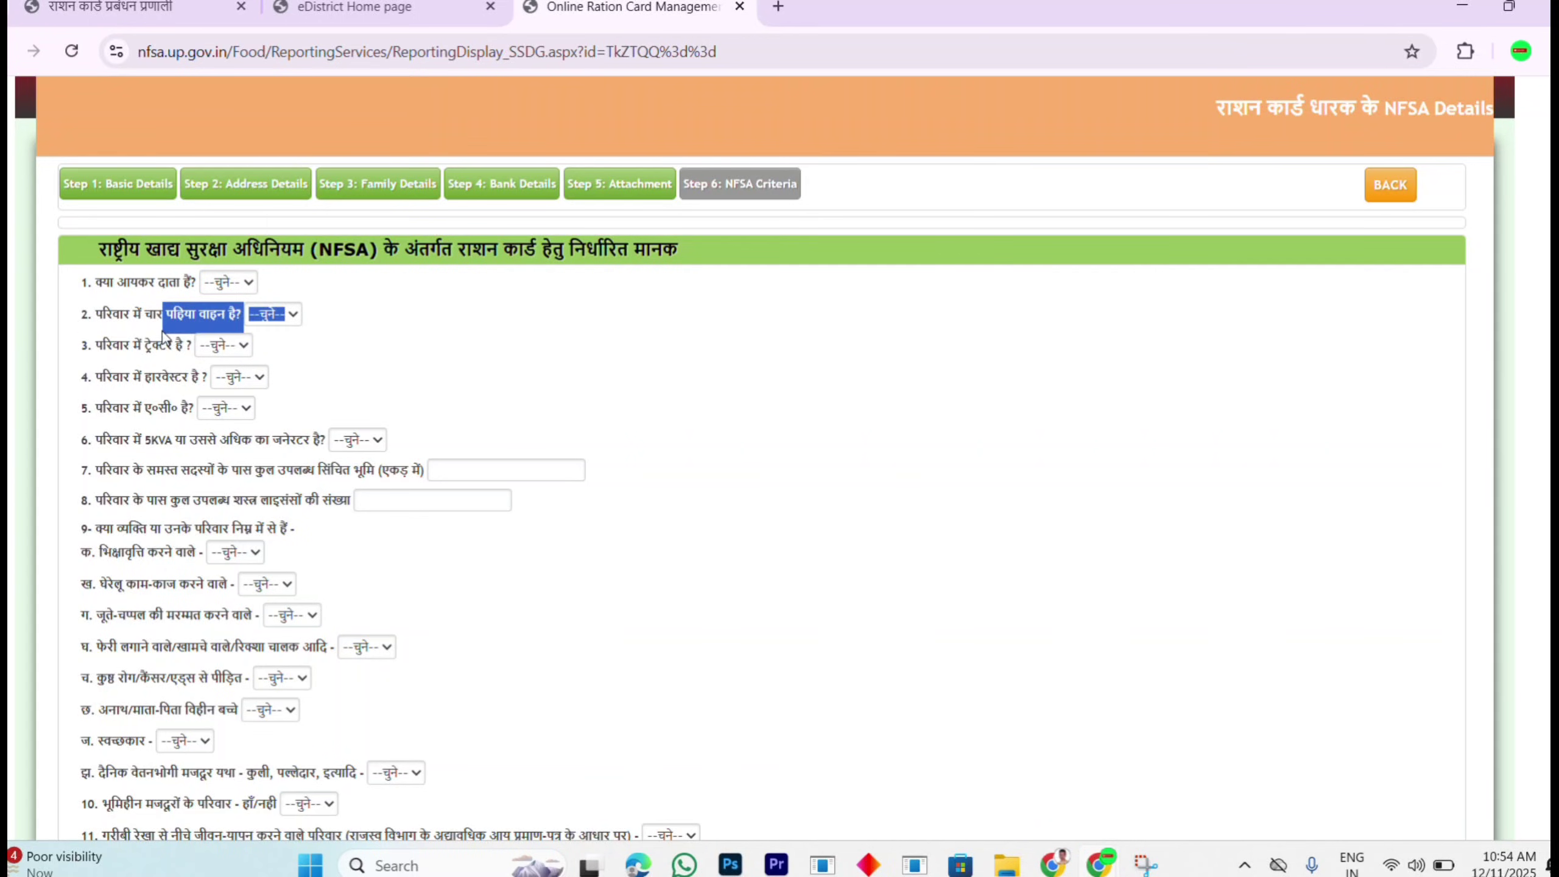
left_click(304, 337)
left_click(278, 315)
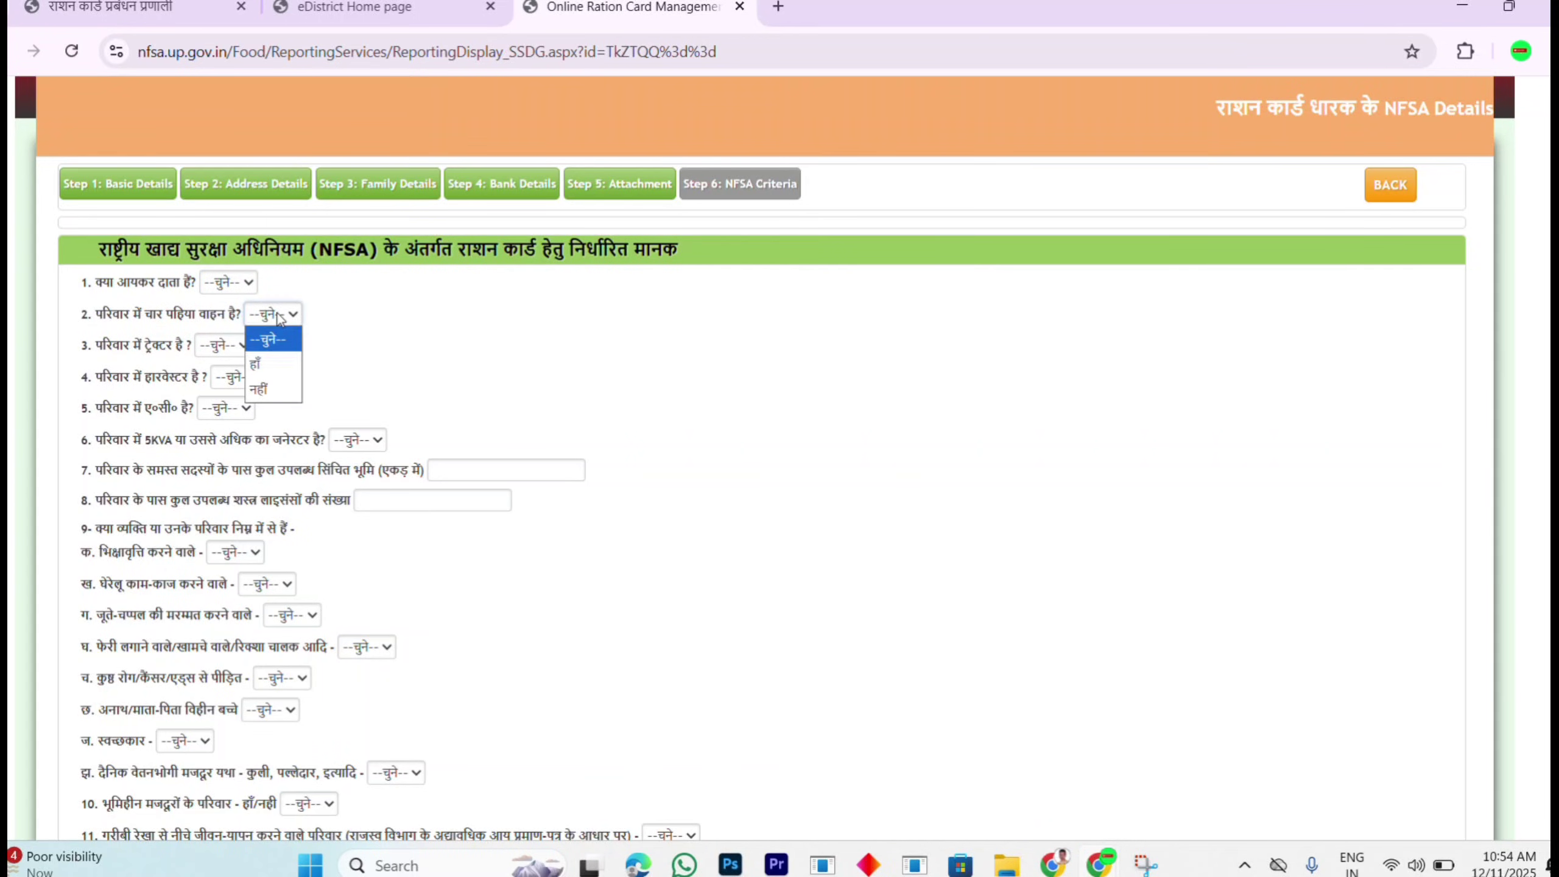
left_click(279, 388)
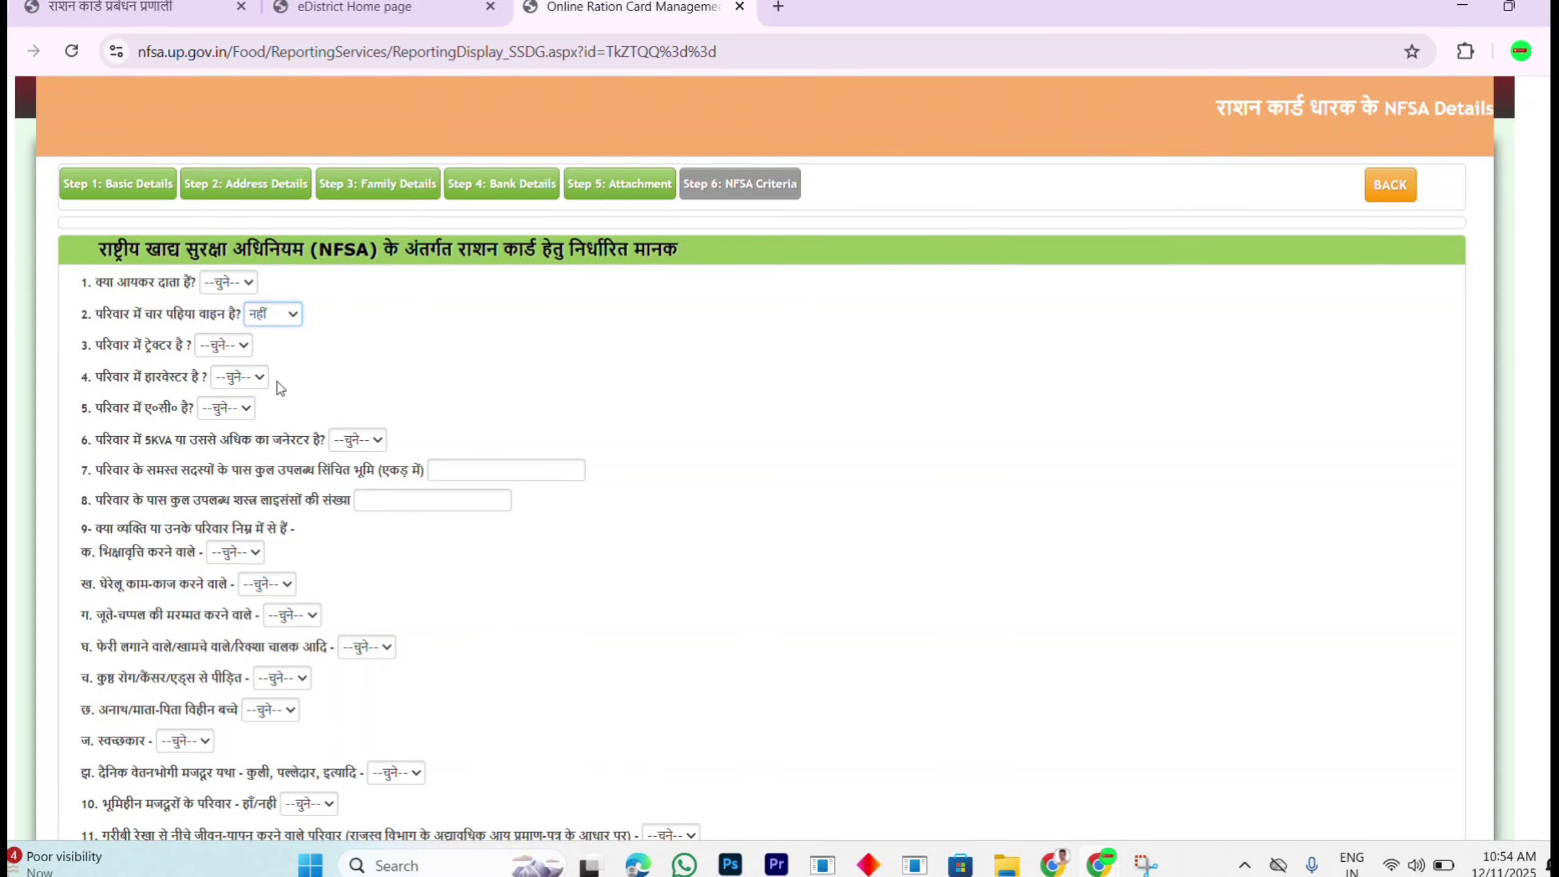
Step: Answer the tractor, harvester, question 5 and generator questions with नहीं
left_click(222, 345)
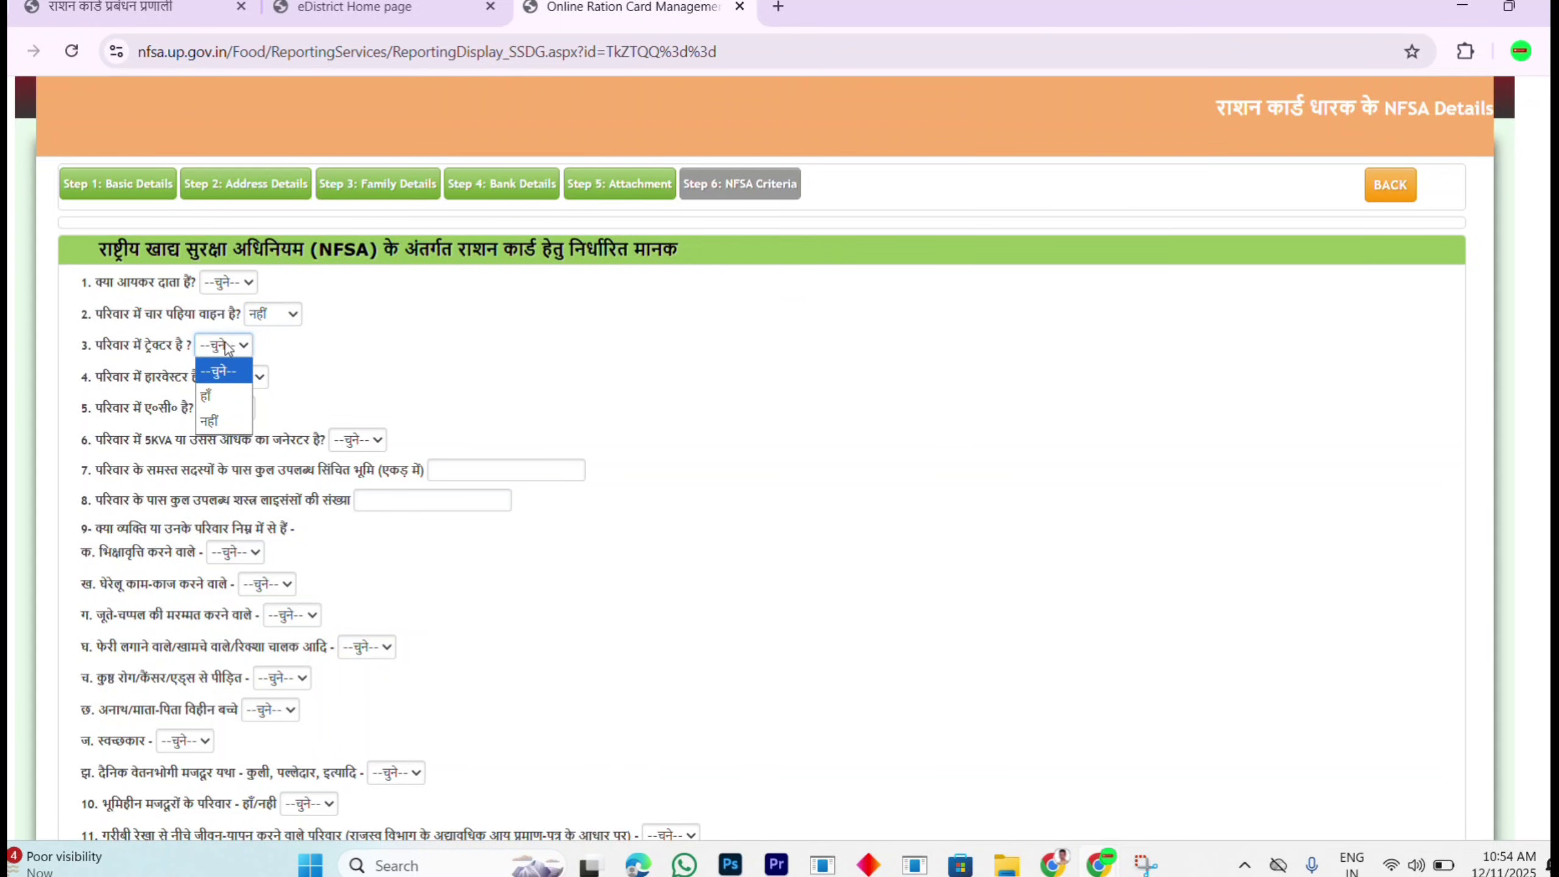
left_click(226, 421)
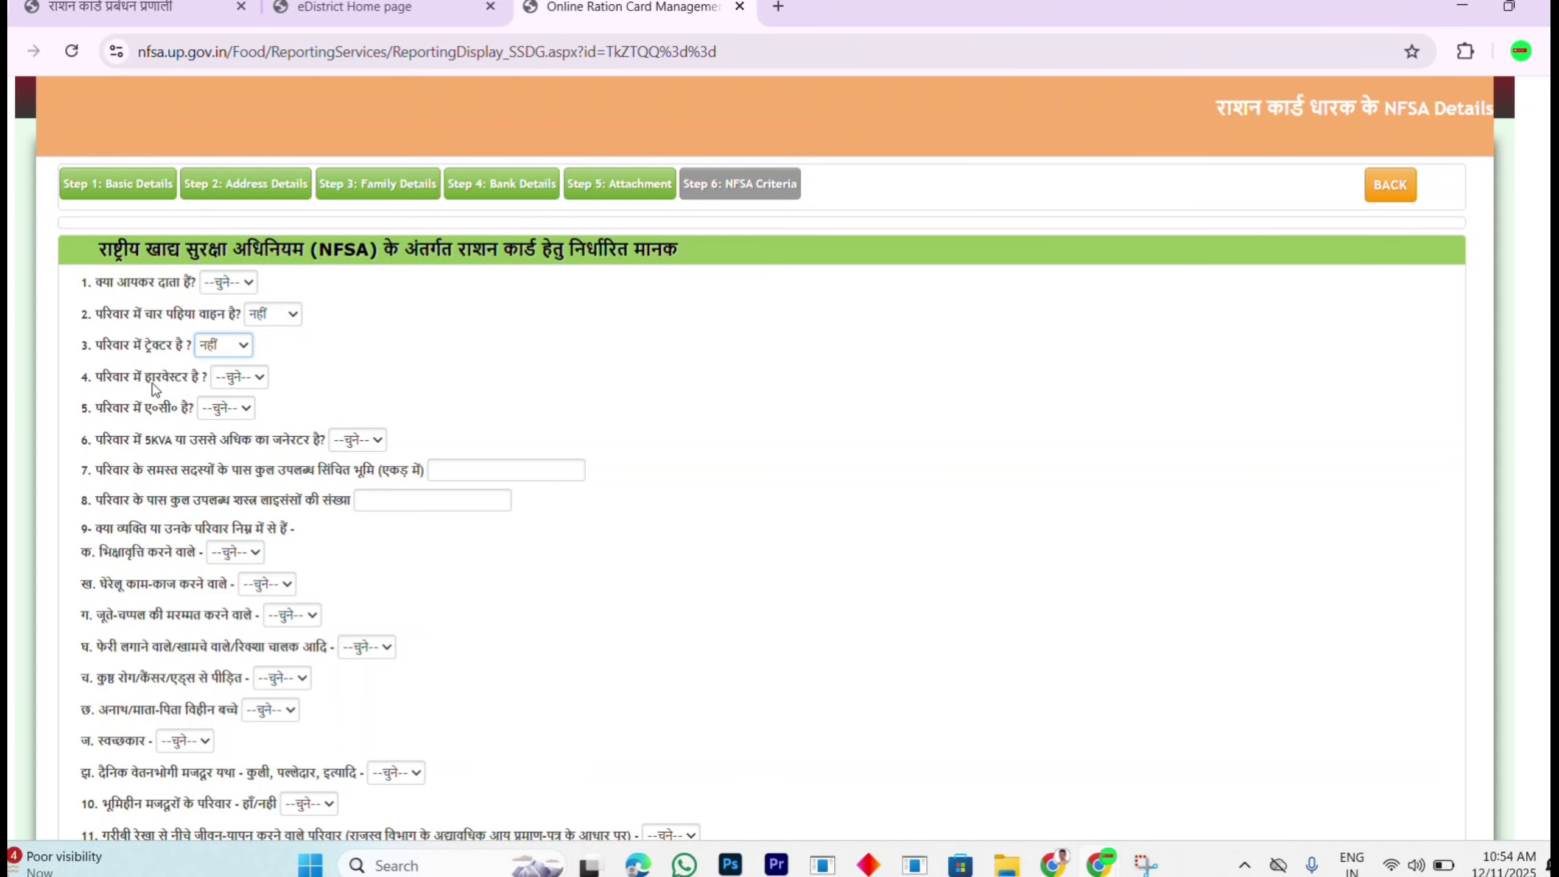
left_click(248, 380)
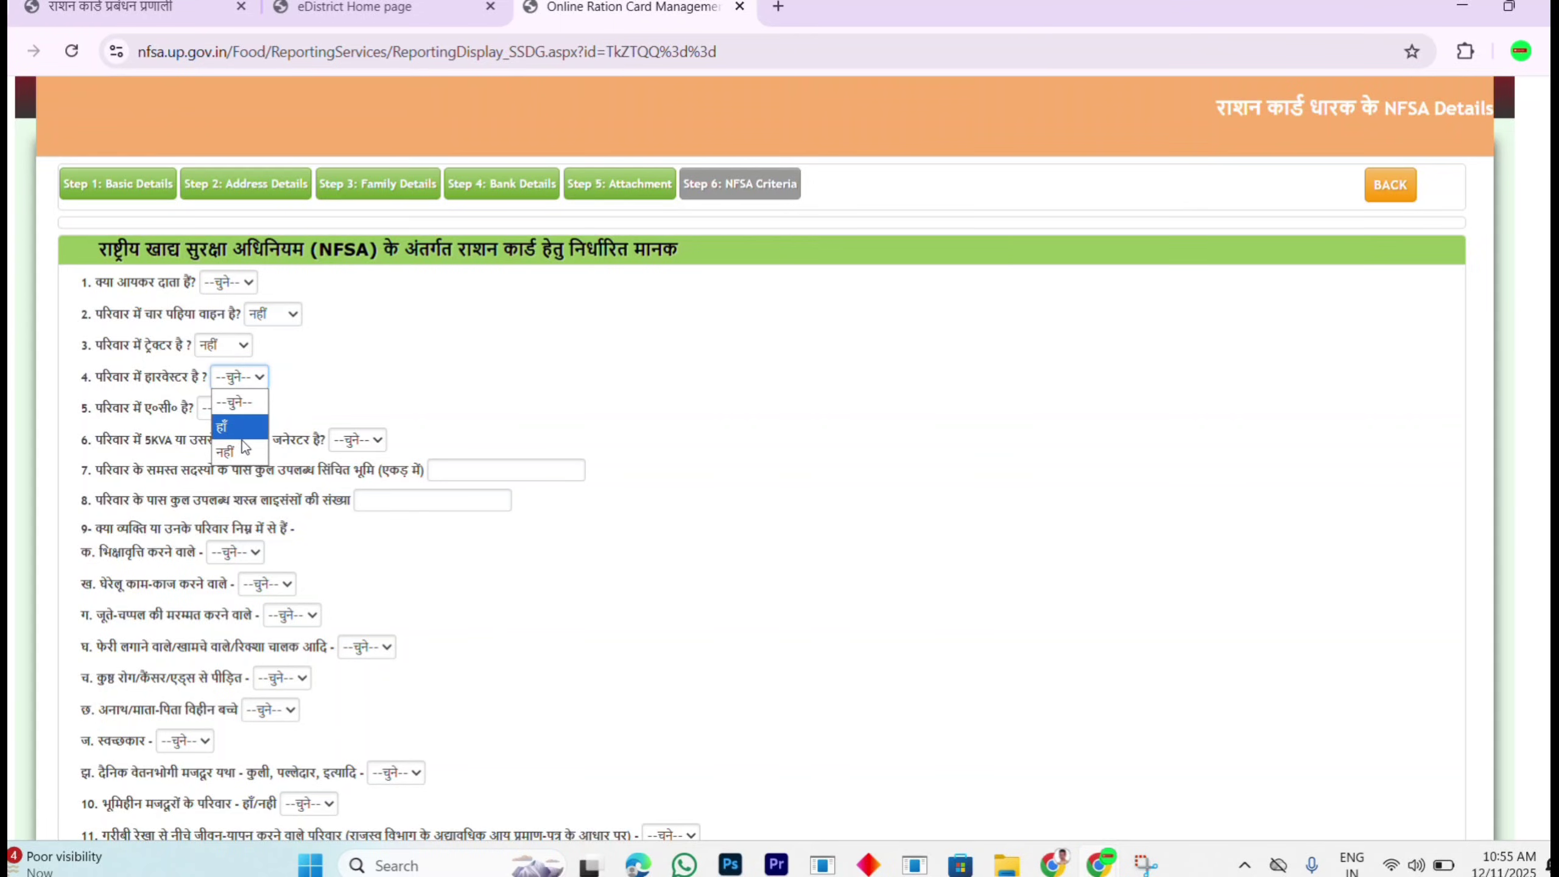
left_click(243, 450)
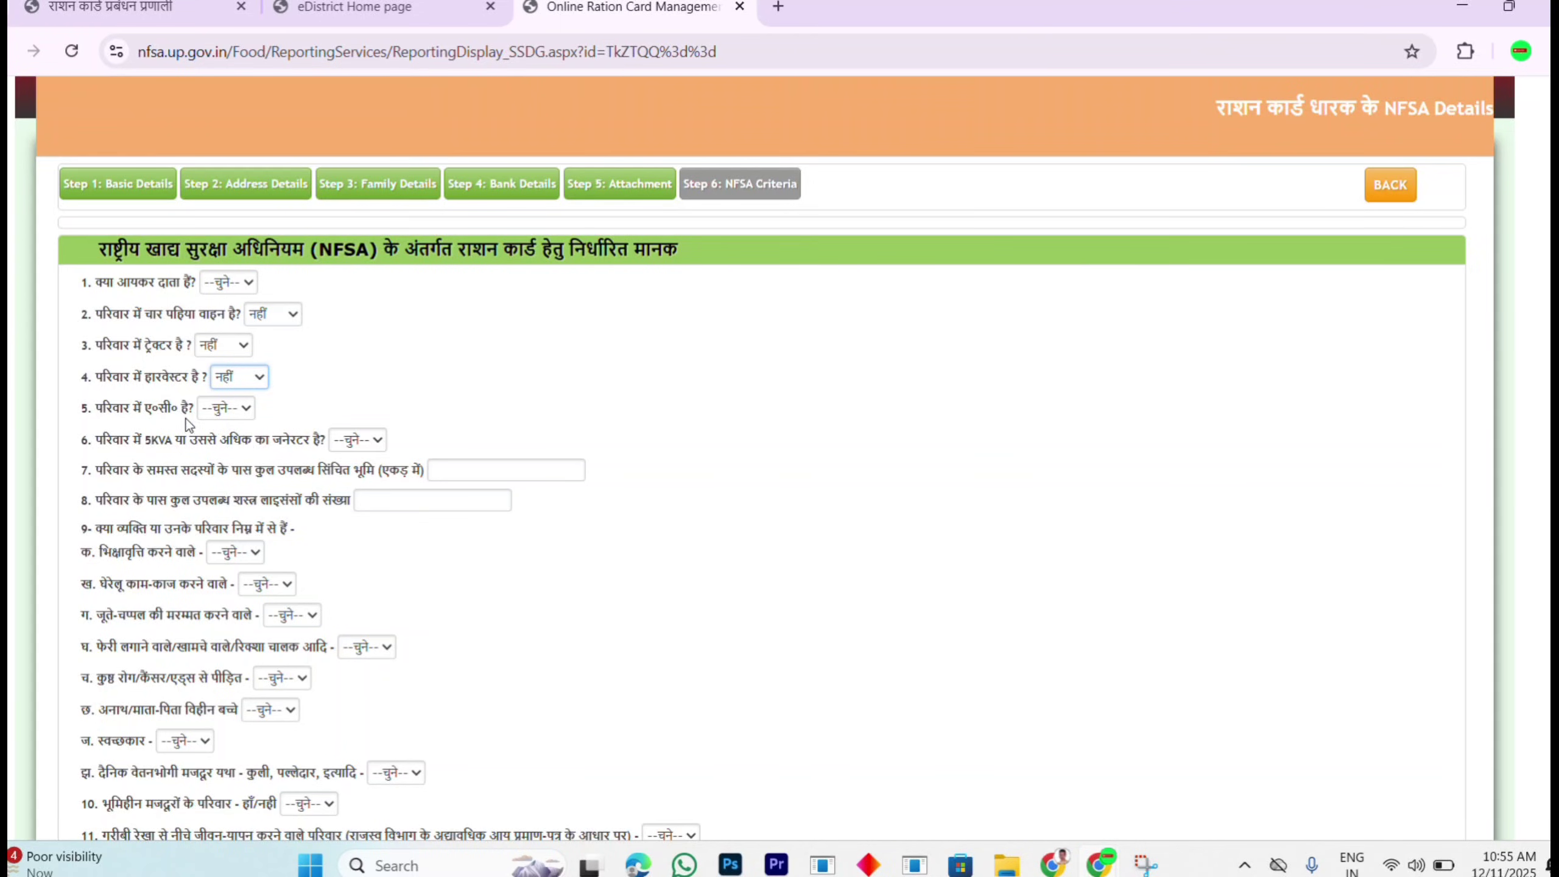
left_click(224, 410)
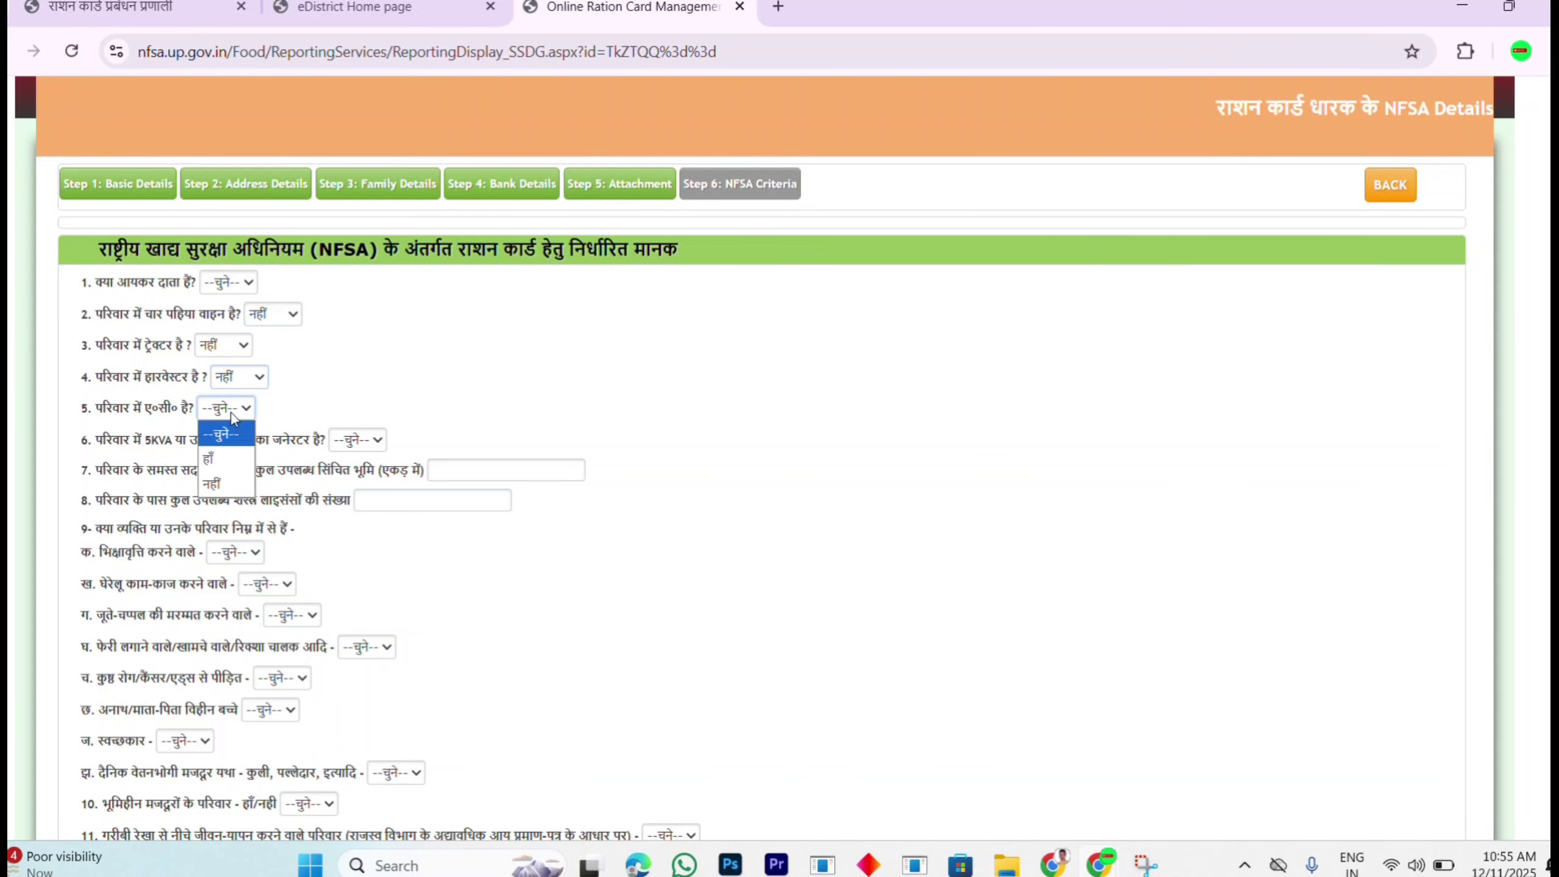
left_click(239, 486)
left_click(373, 442)
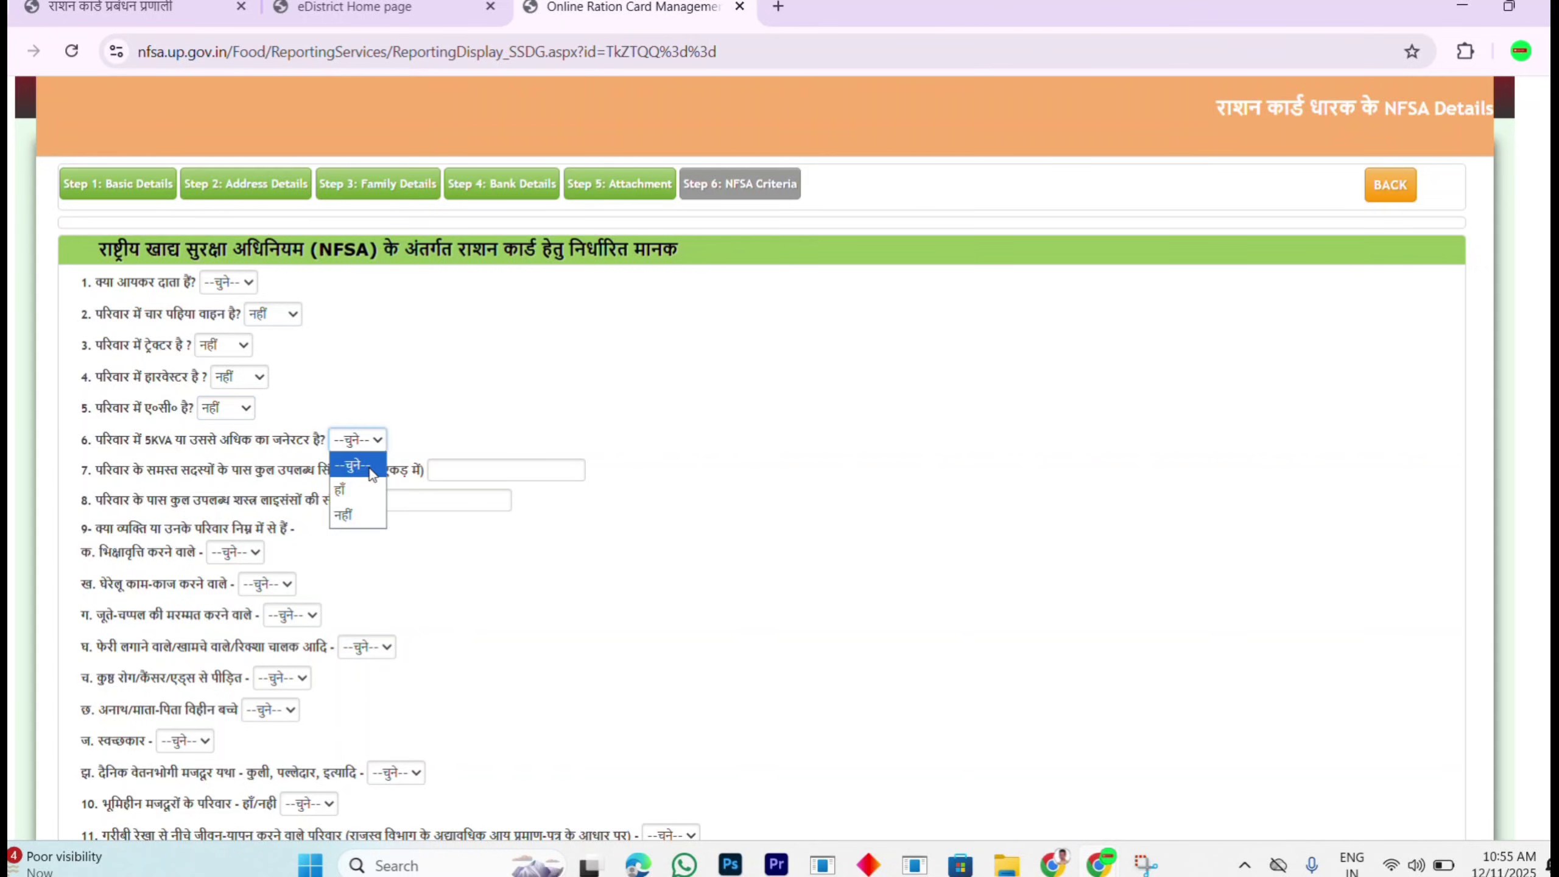
left_click(363, 512)
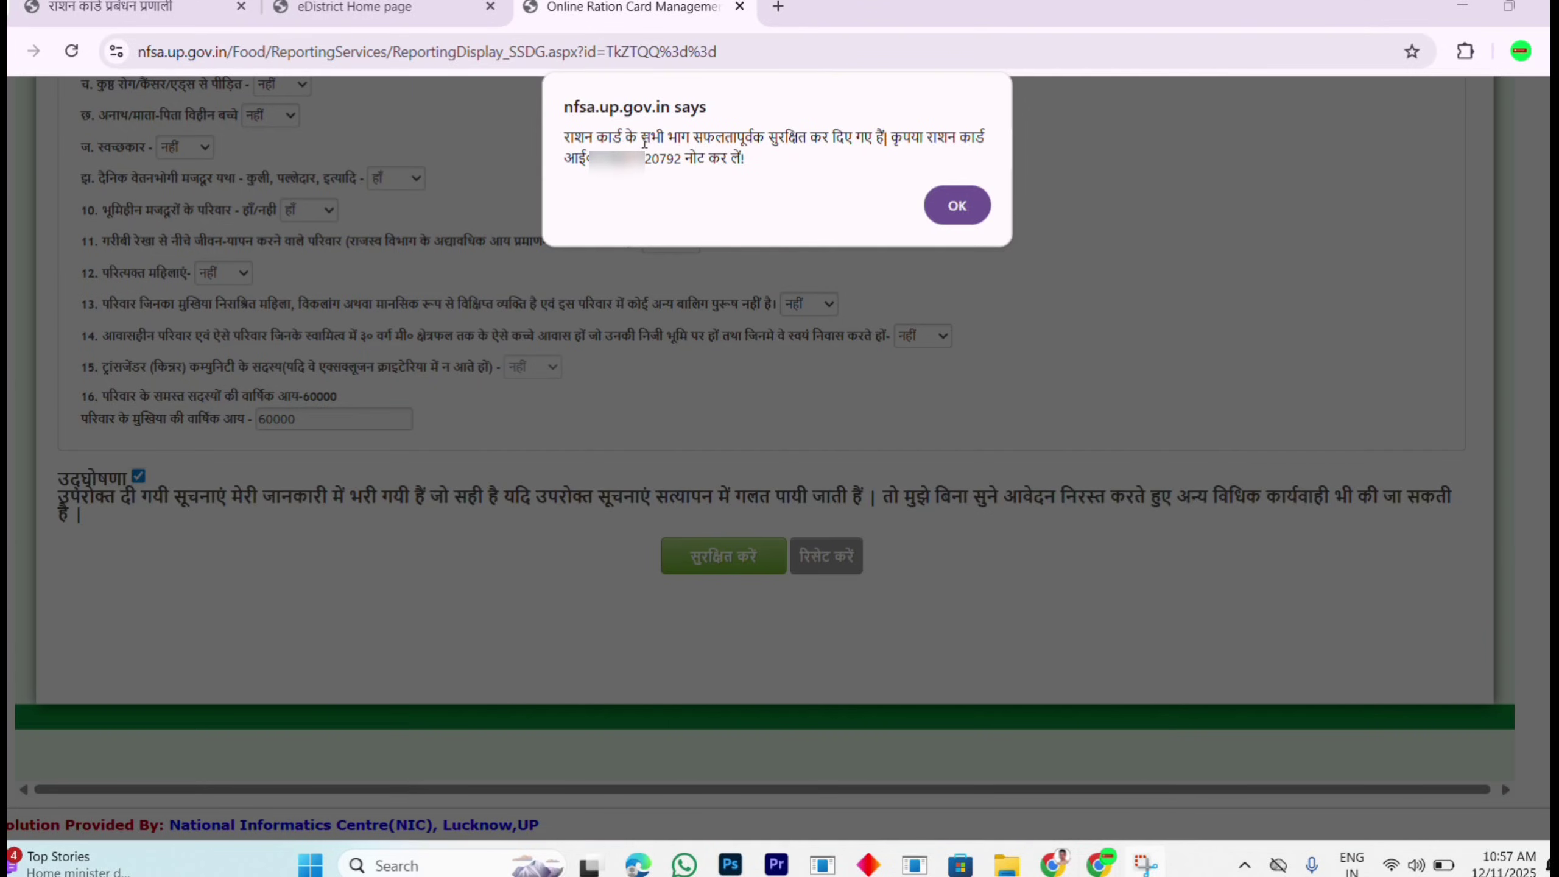
Step: Highlight the issued ration card ID in the save confirmation, then dismiss it
left_click_drag(643, 142, 759, 161)
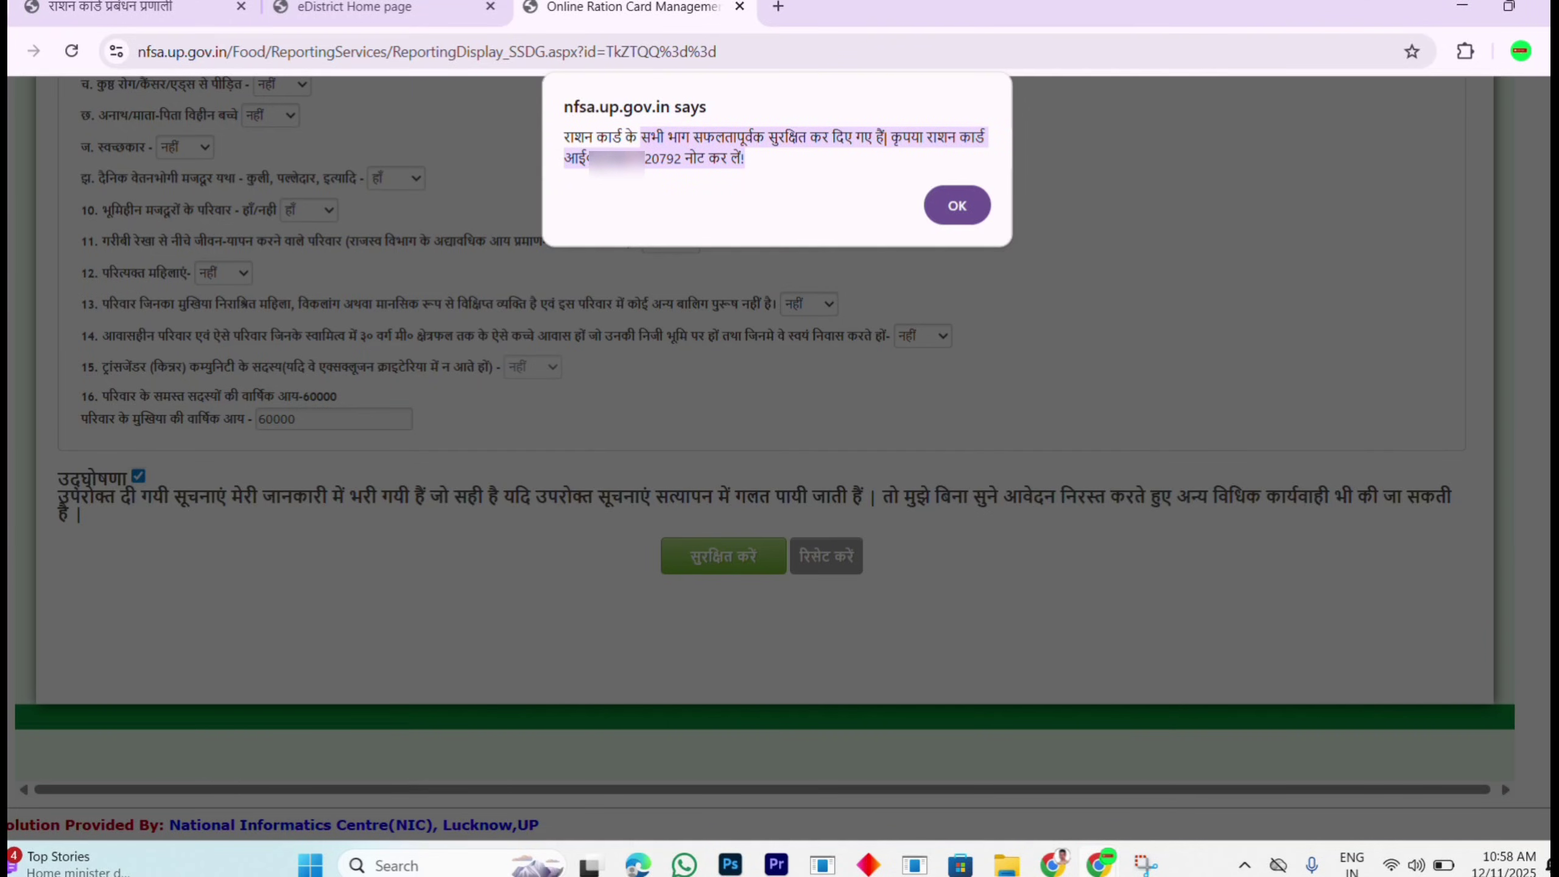
left_click(614, 179)
left_click_drag(600, 158, 669, 159)
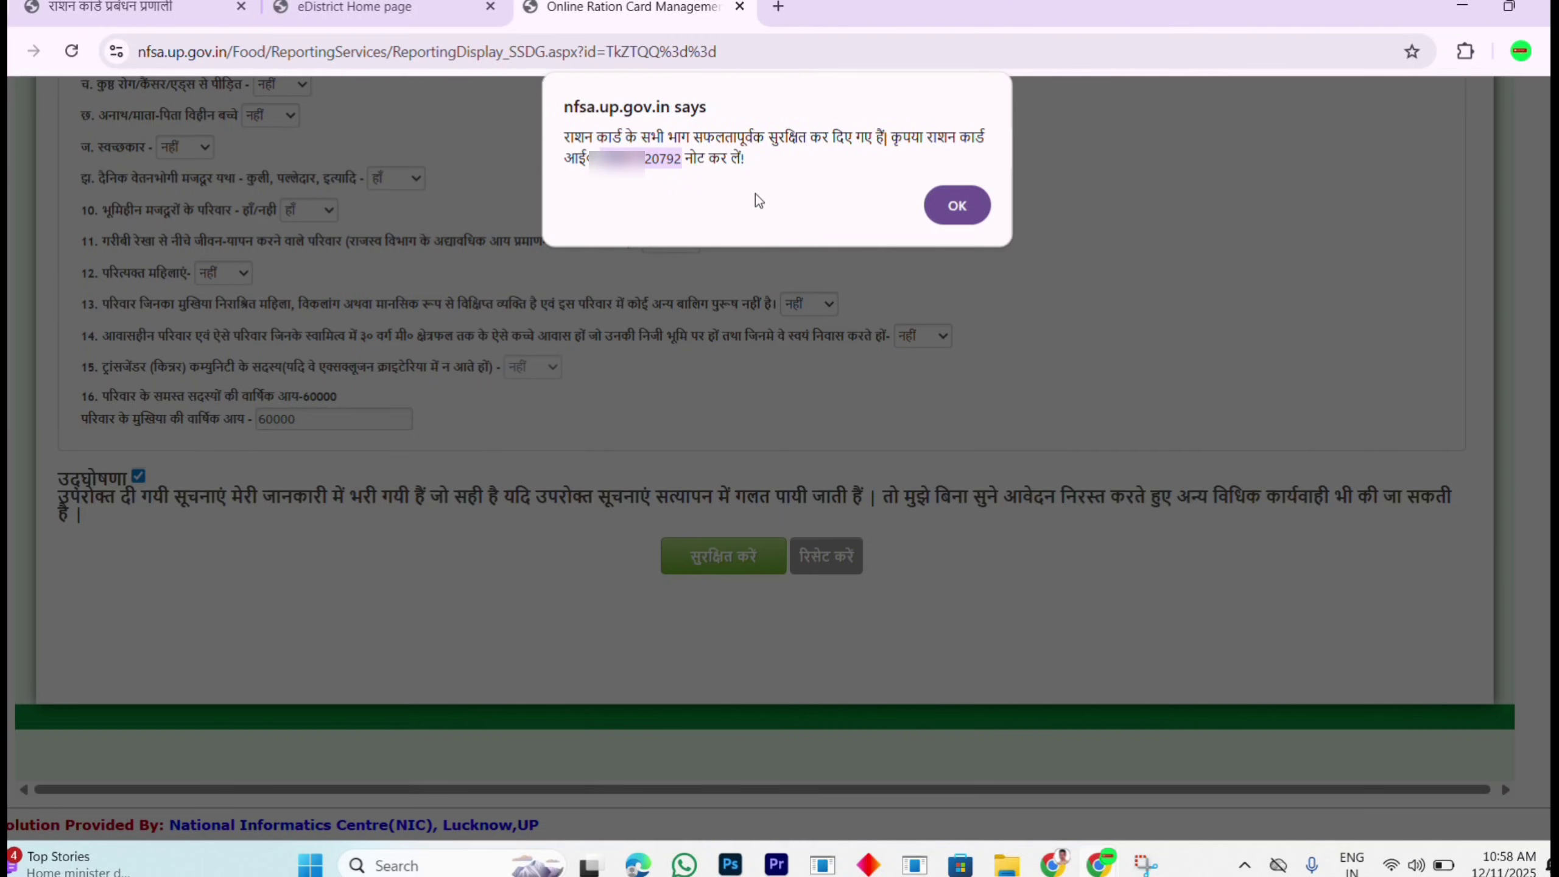
left_click(955, 203)
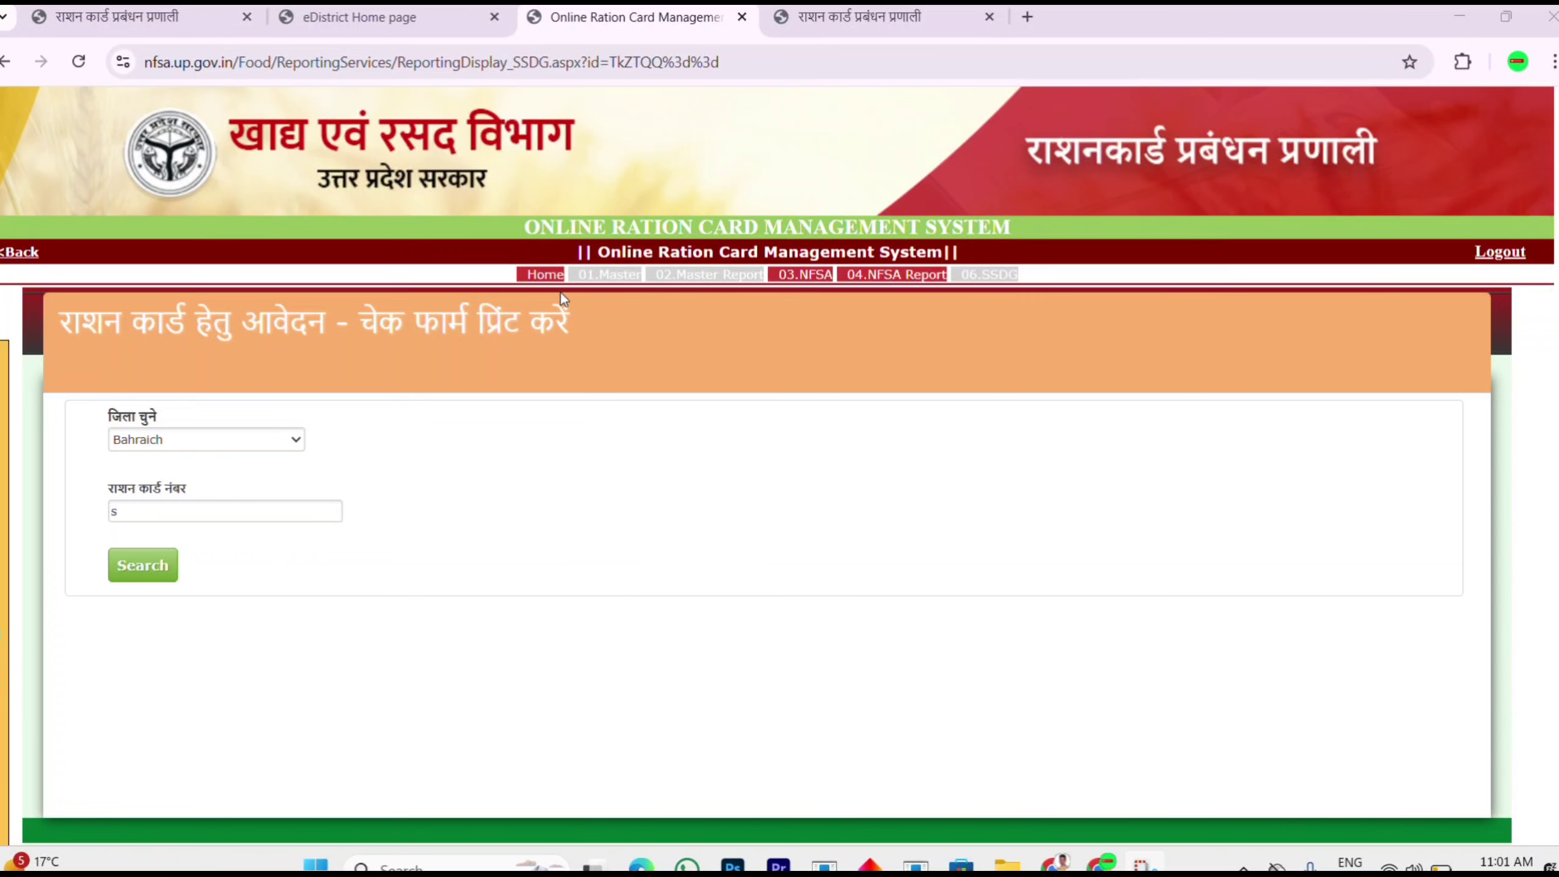
Step: Choose Bahraich as the district and begin entering the ration card number
mouse_move(4, 449)
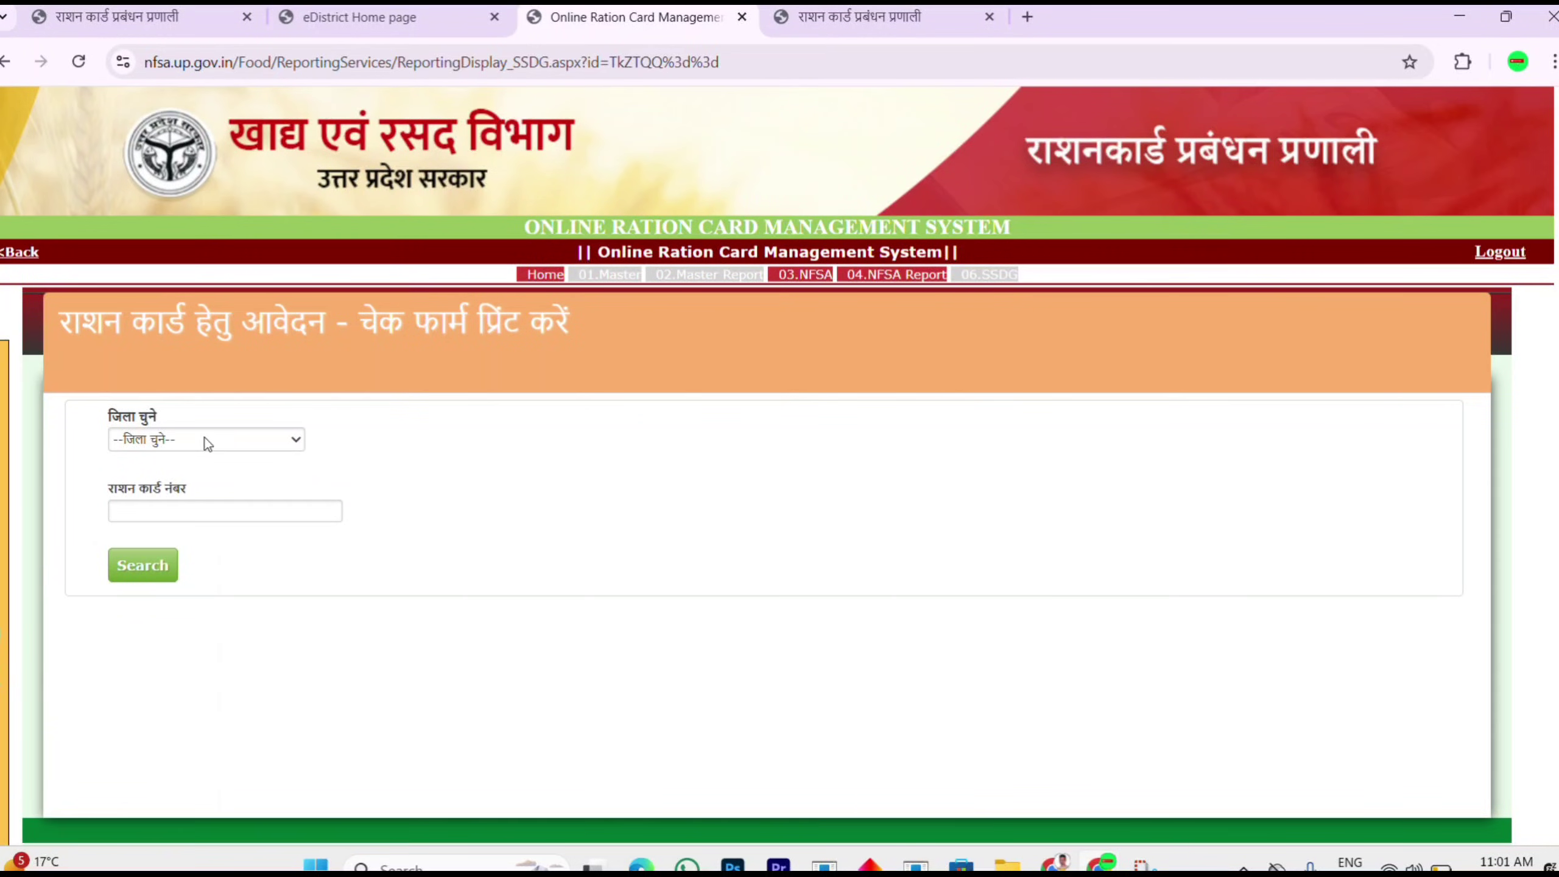
left_click(209, 440)
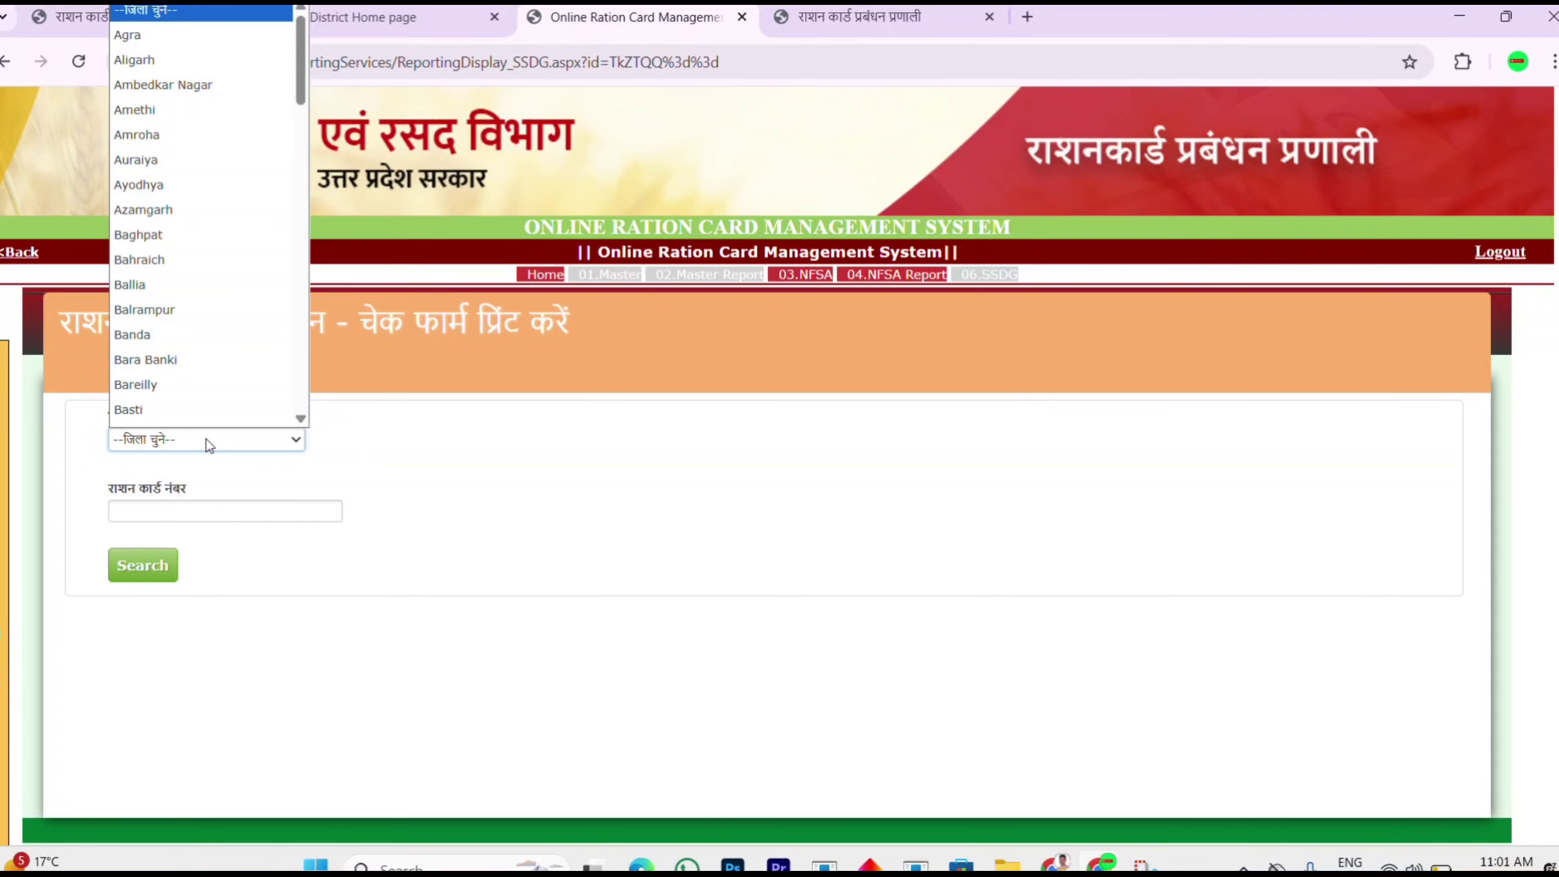
scroll(201, 411, "down", 1)
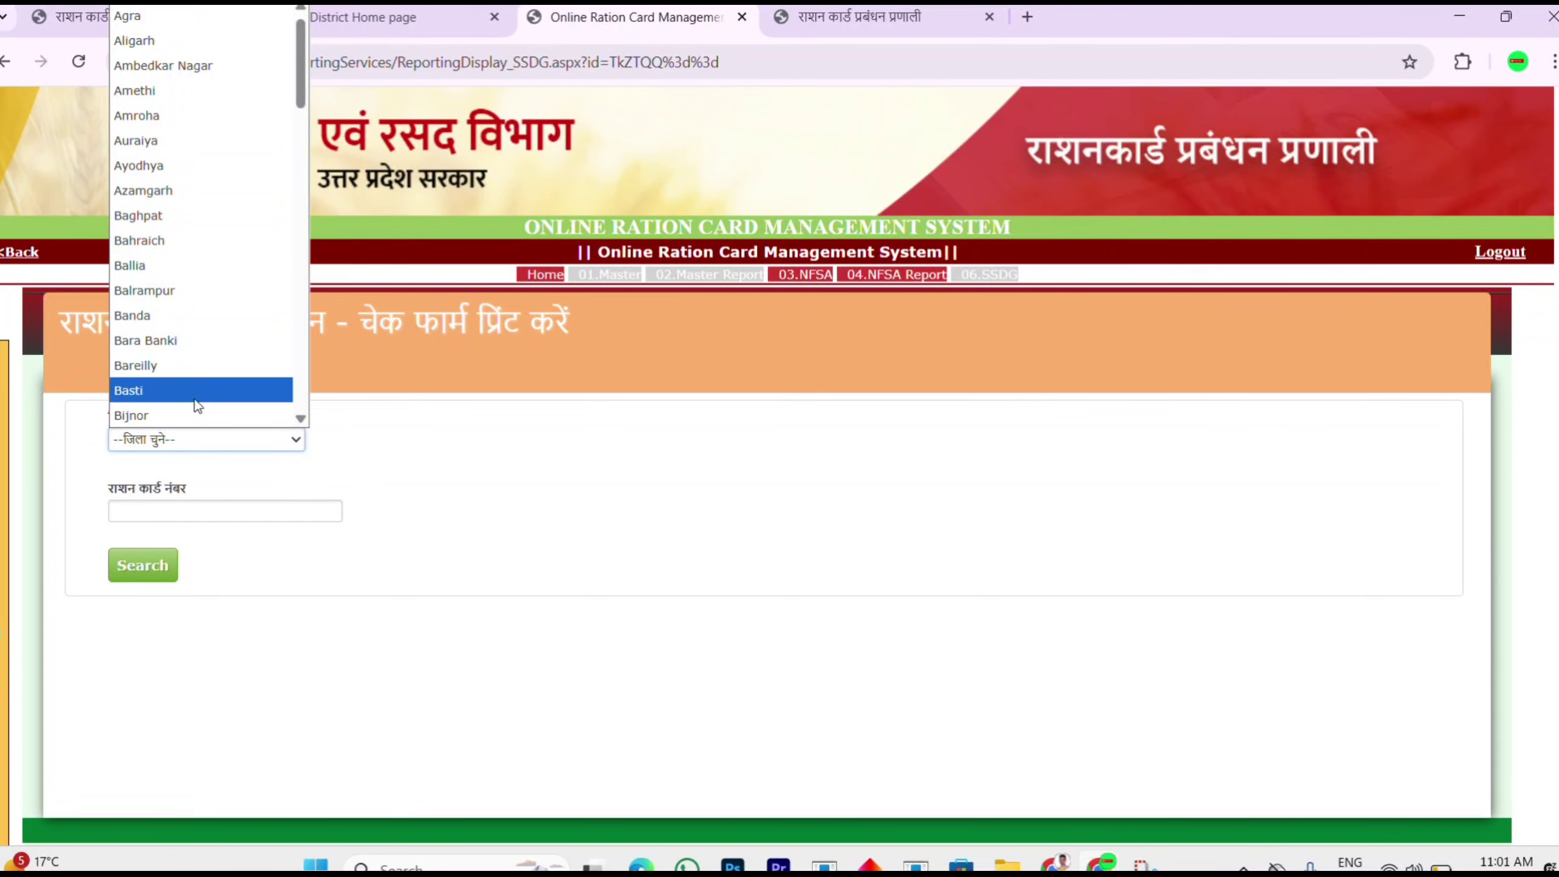
left_click(158, 249)
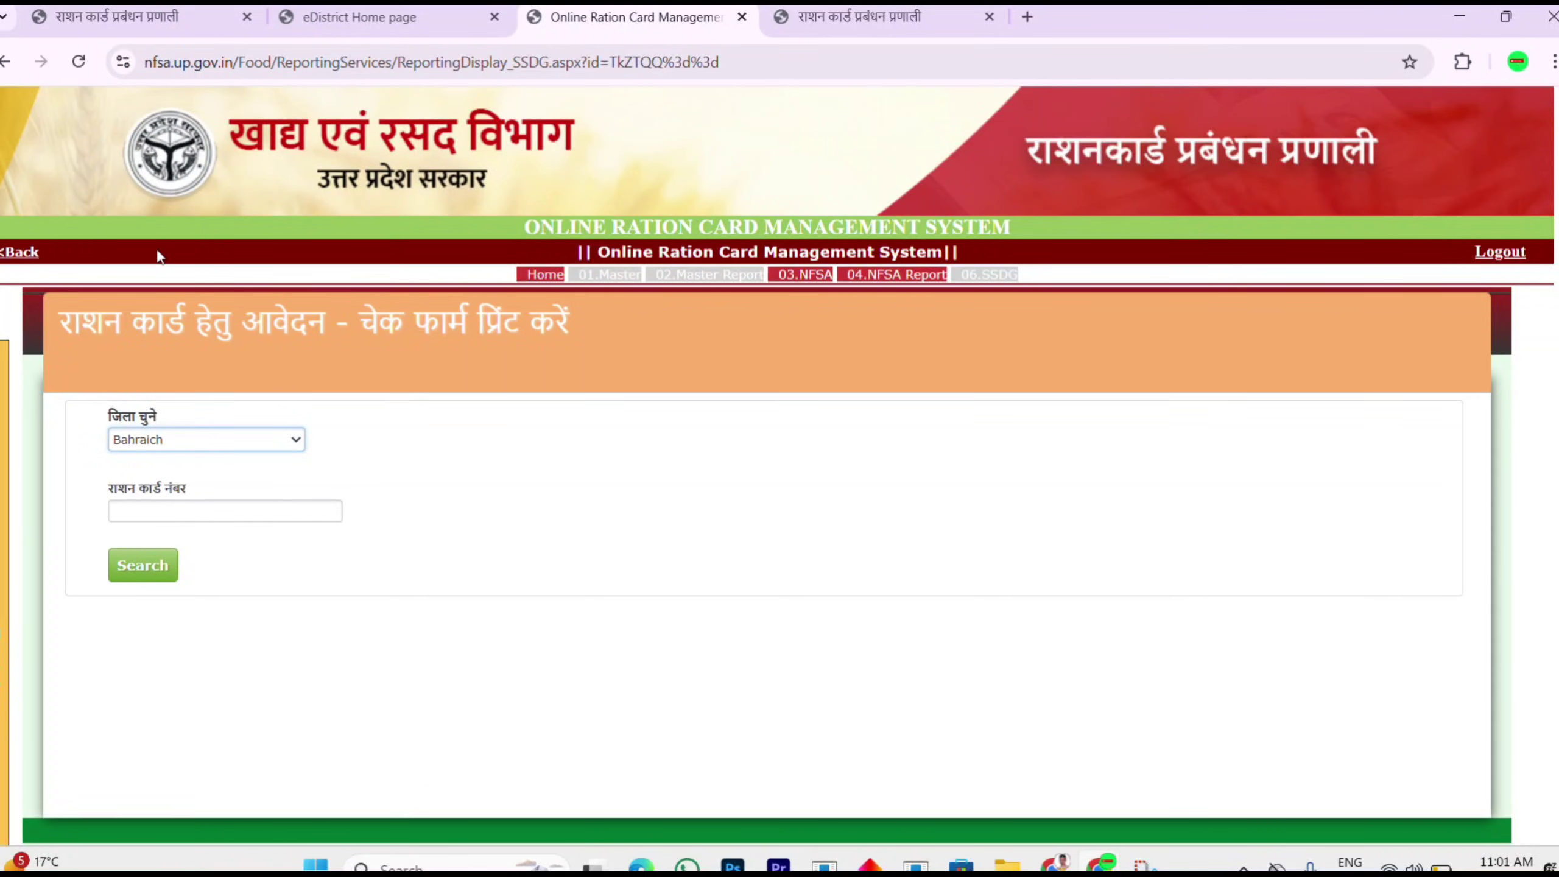
left_click(170, 509)
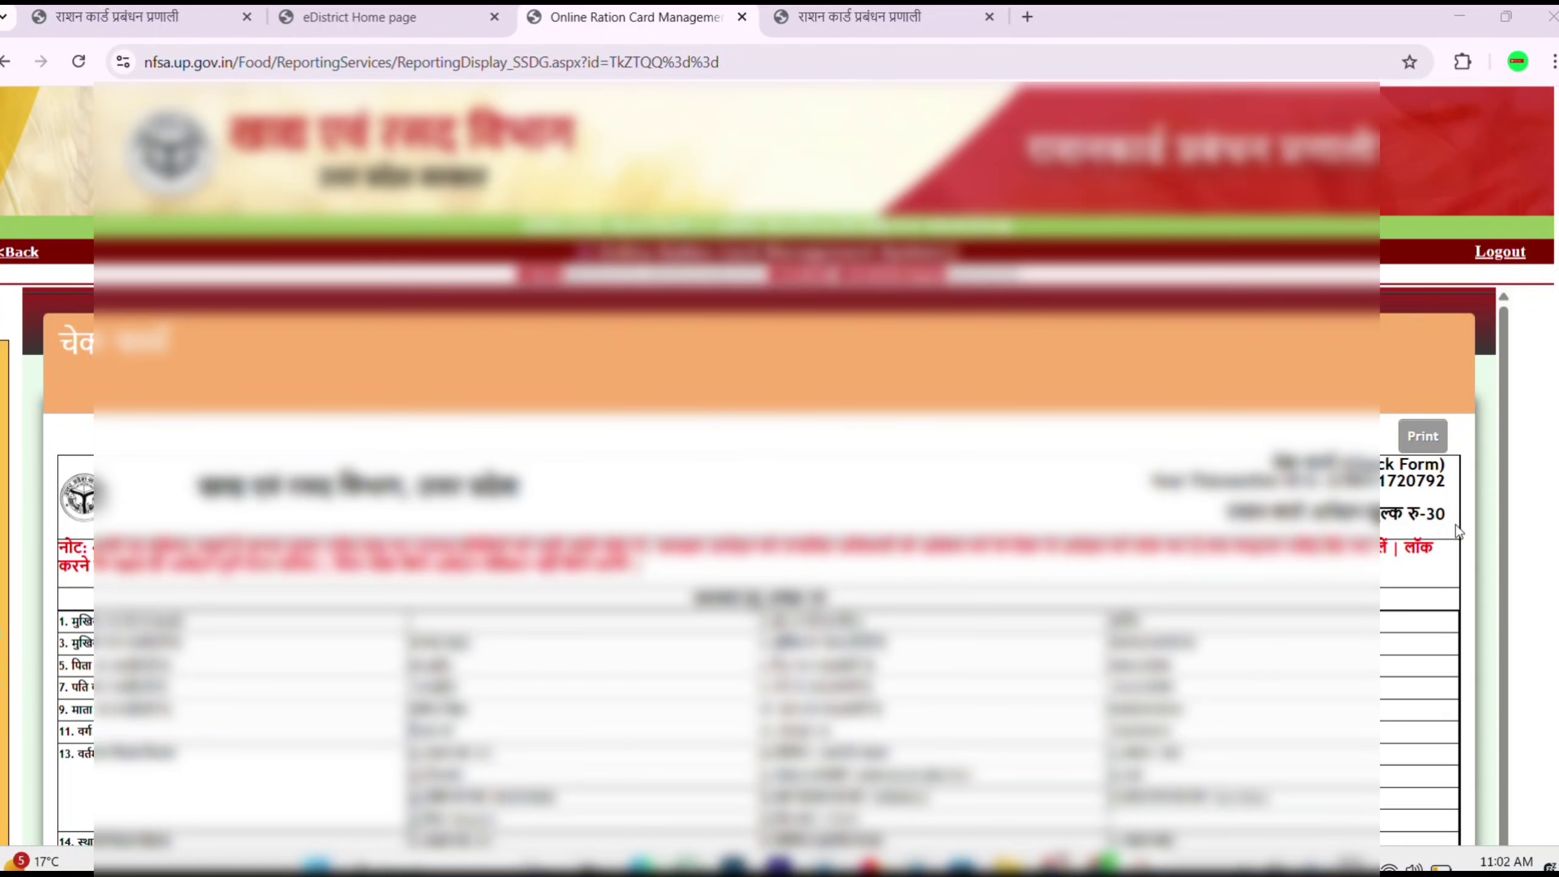
Step: Scroll through the ration card check form to review it, then print it
scroll(1557, 577, "down", 5)
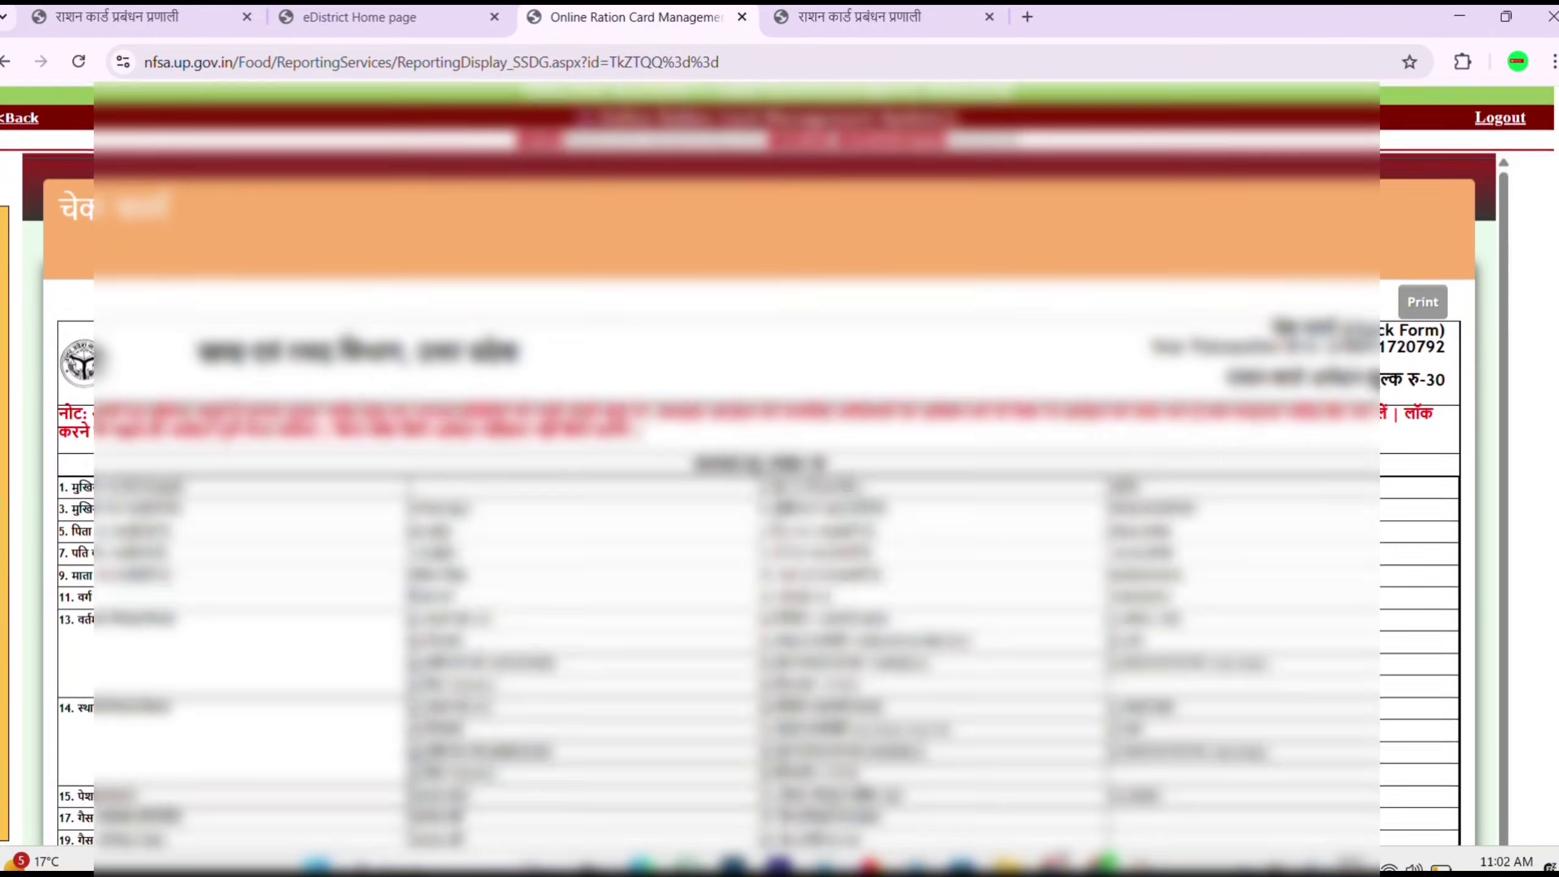
scroll(1552, 601, "down", 5)
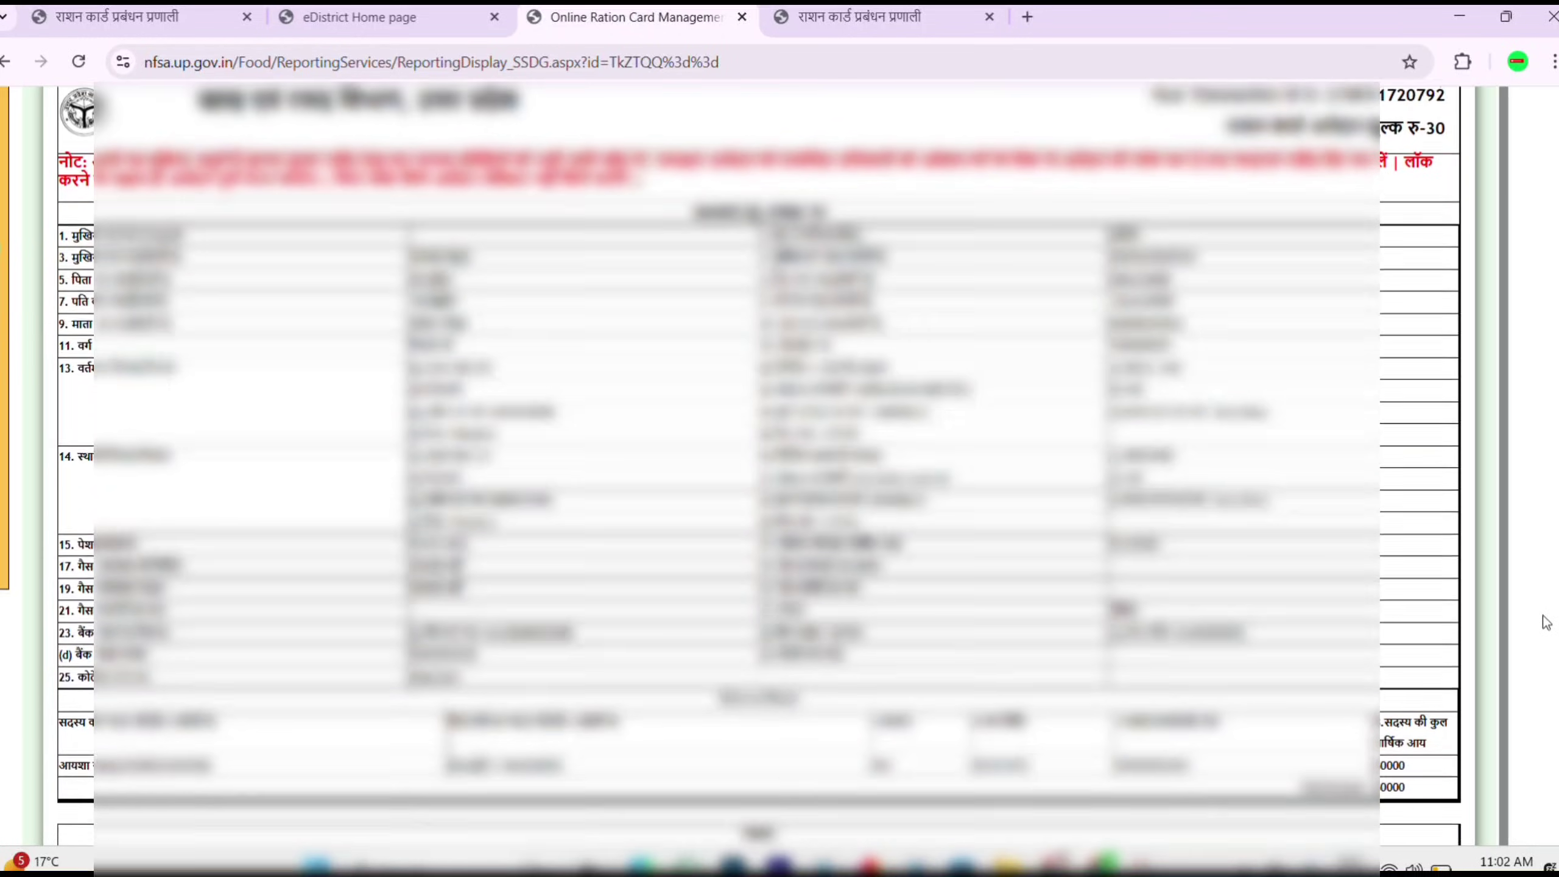
scroll(1541, 710, "down", 5)
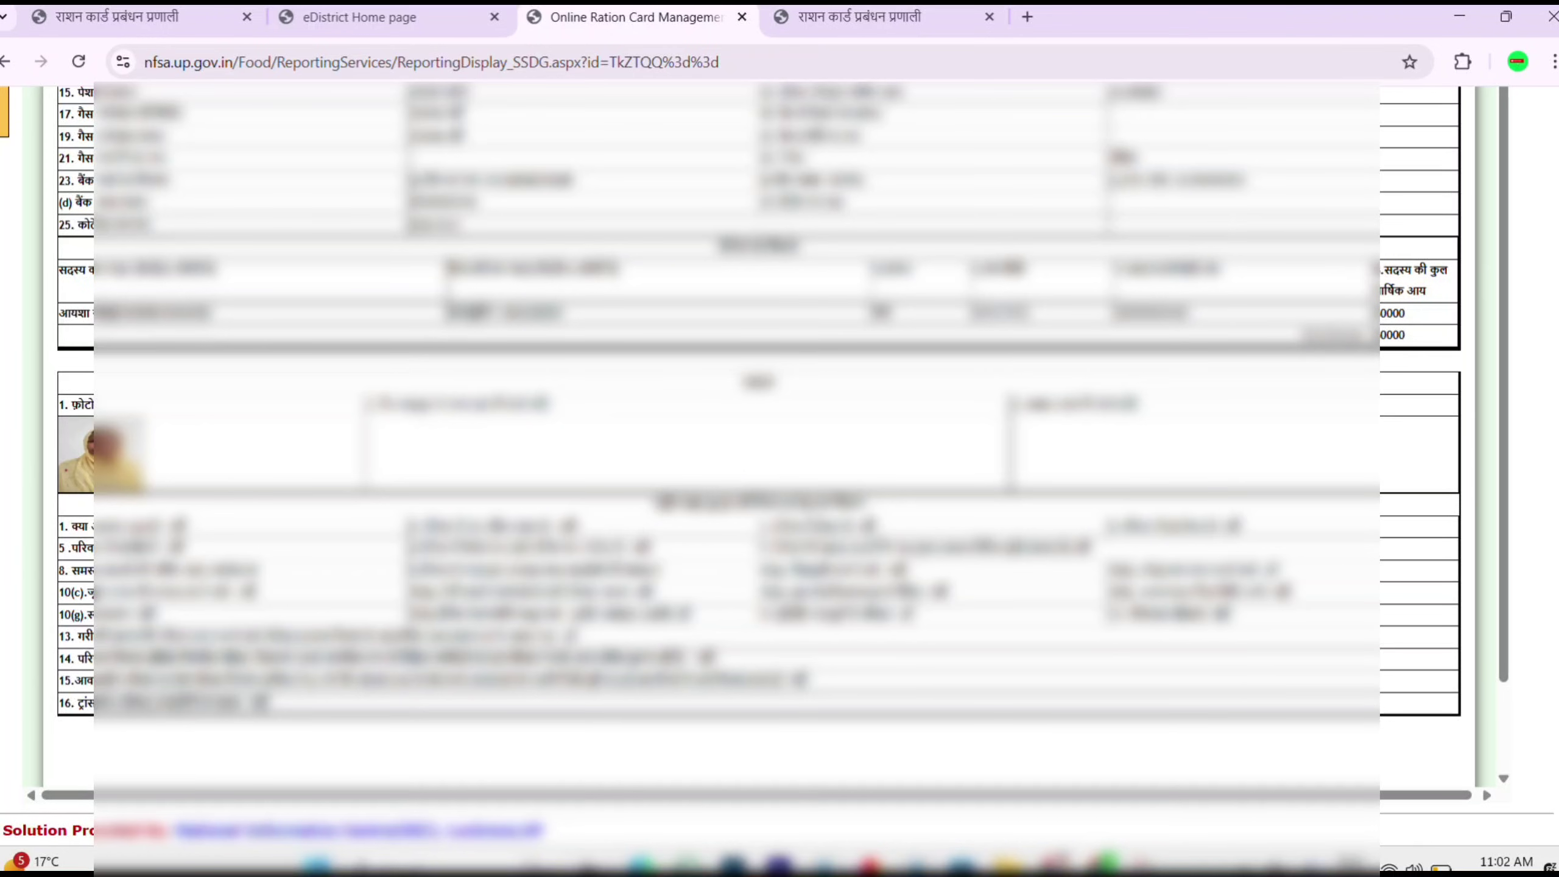
scroll(779, 467, "up", 3)
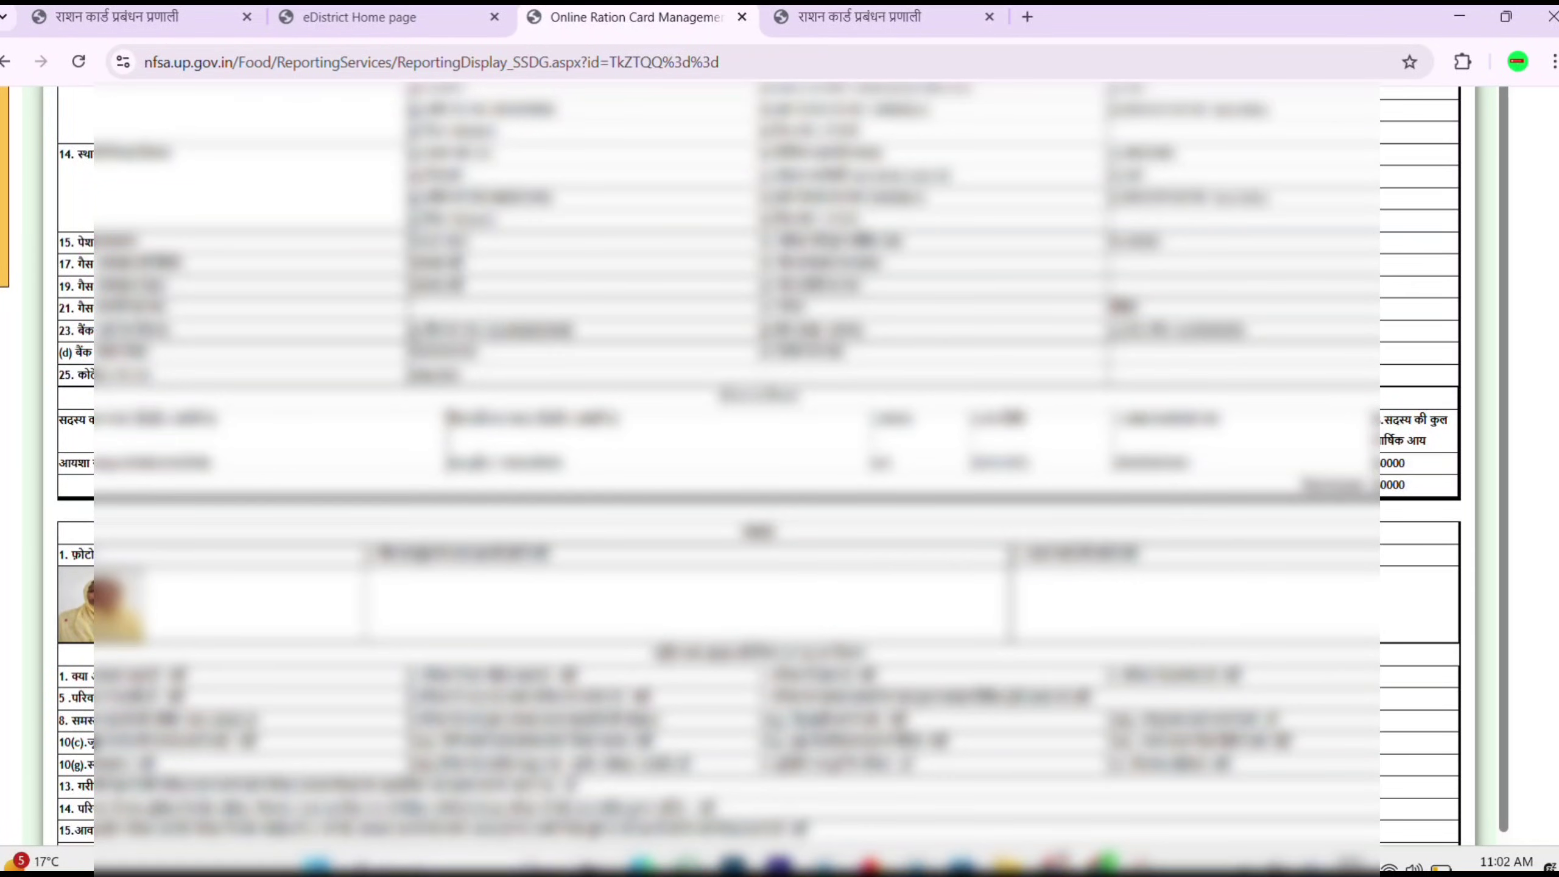
scroll(779, 467, "up", 1)
scroll(1545, 371, "up", 8)
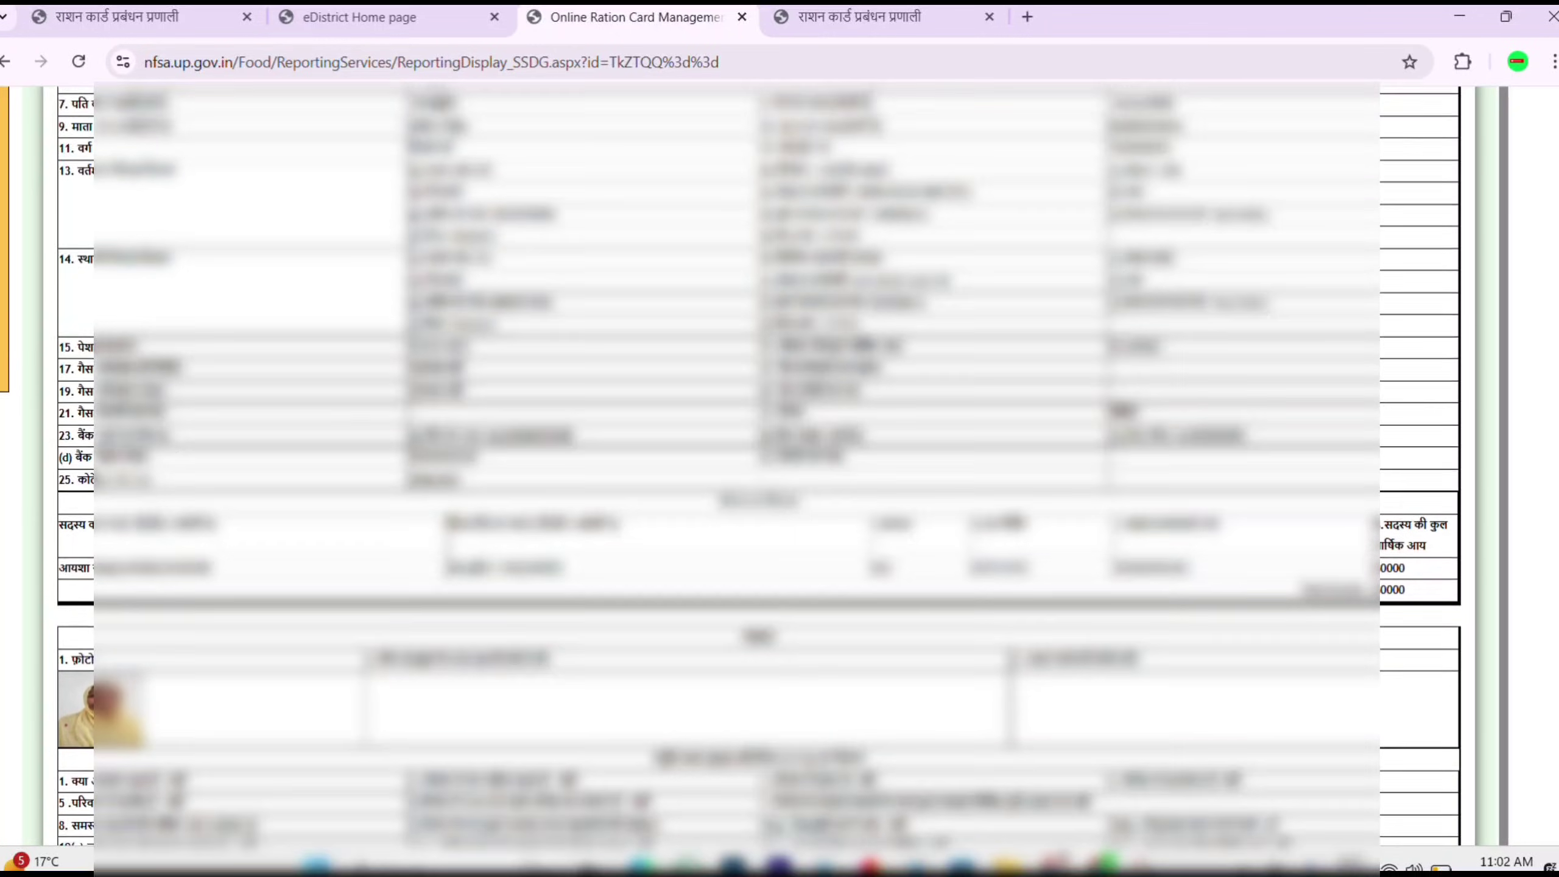
scroll(1534, 354, "up", 2)
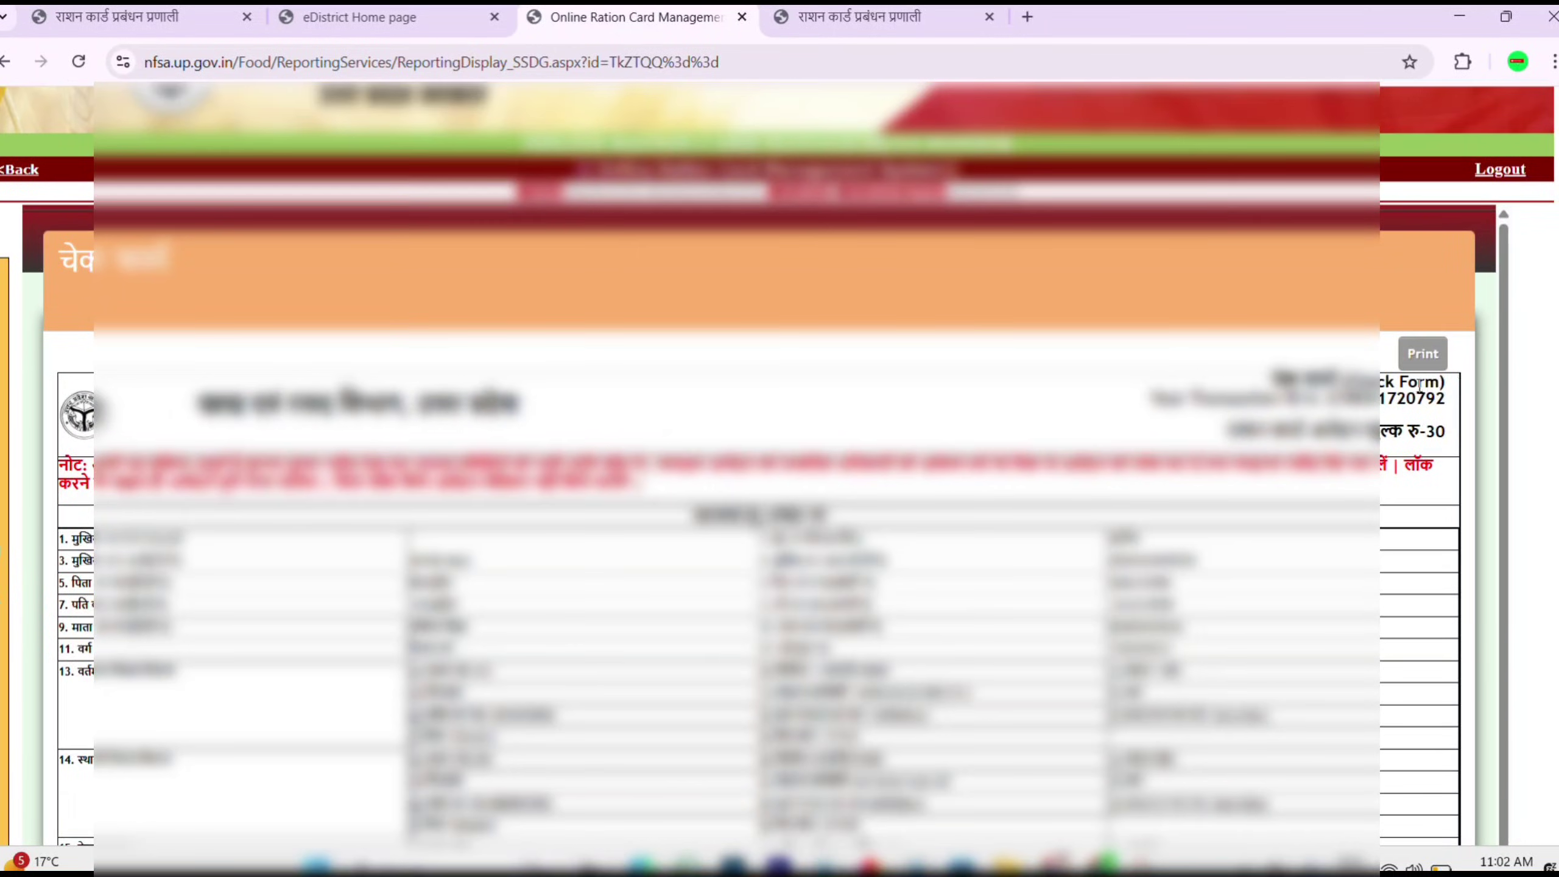
left_click(1424, 356)
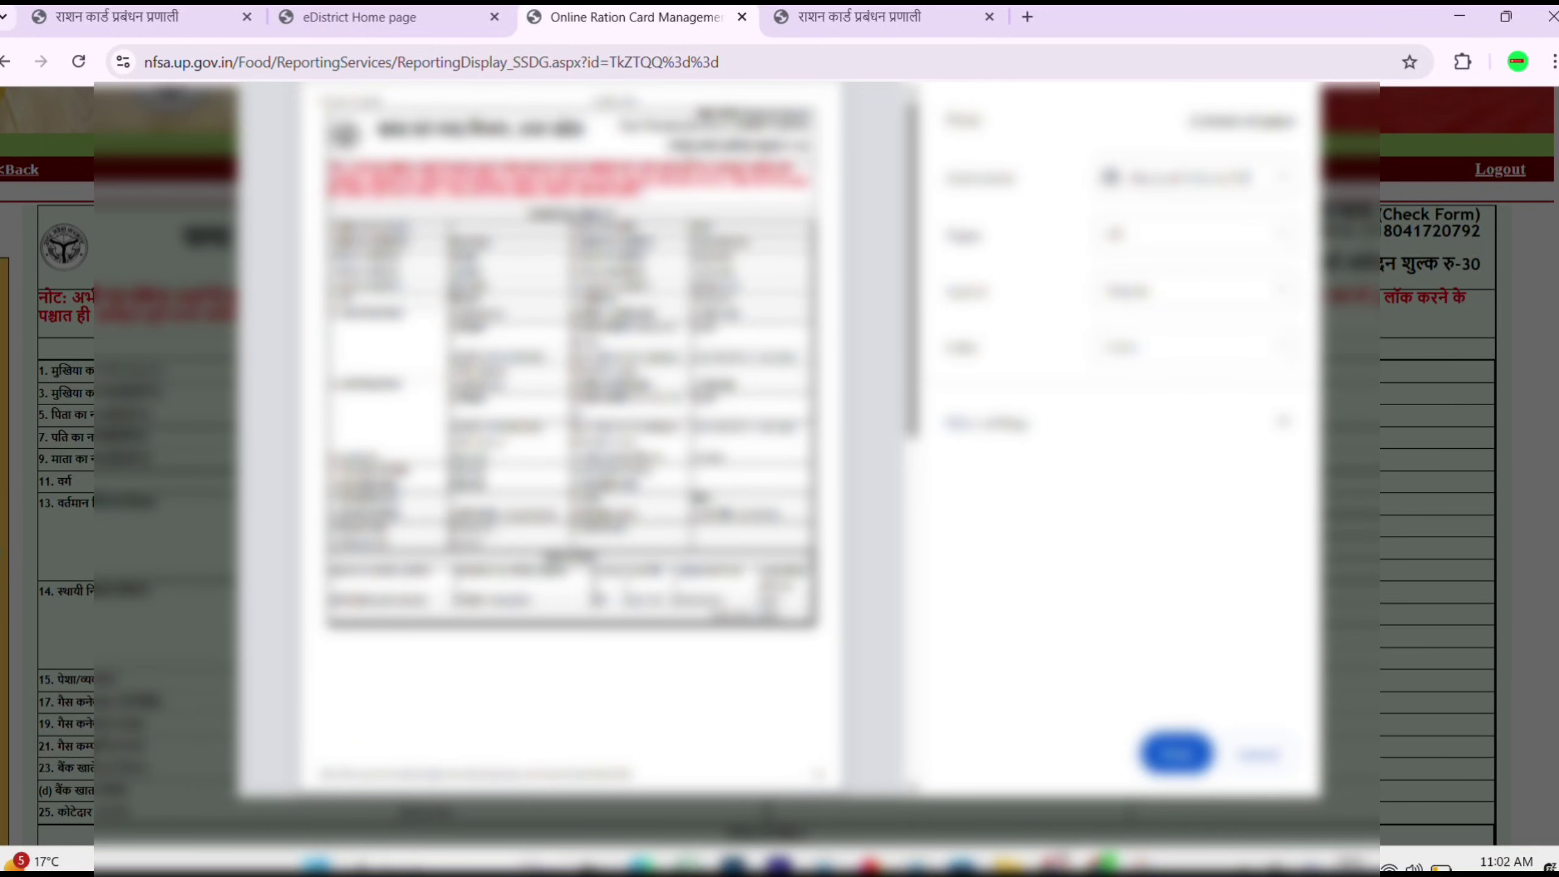
Step: Print the check form with Microsoft Print to PDF and save the PDF to Downloads
left_click_drag(698, 146, 783, 146)
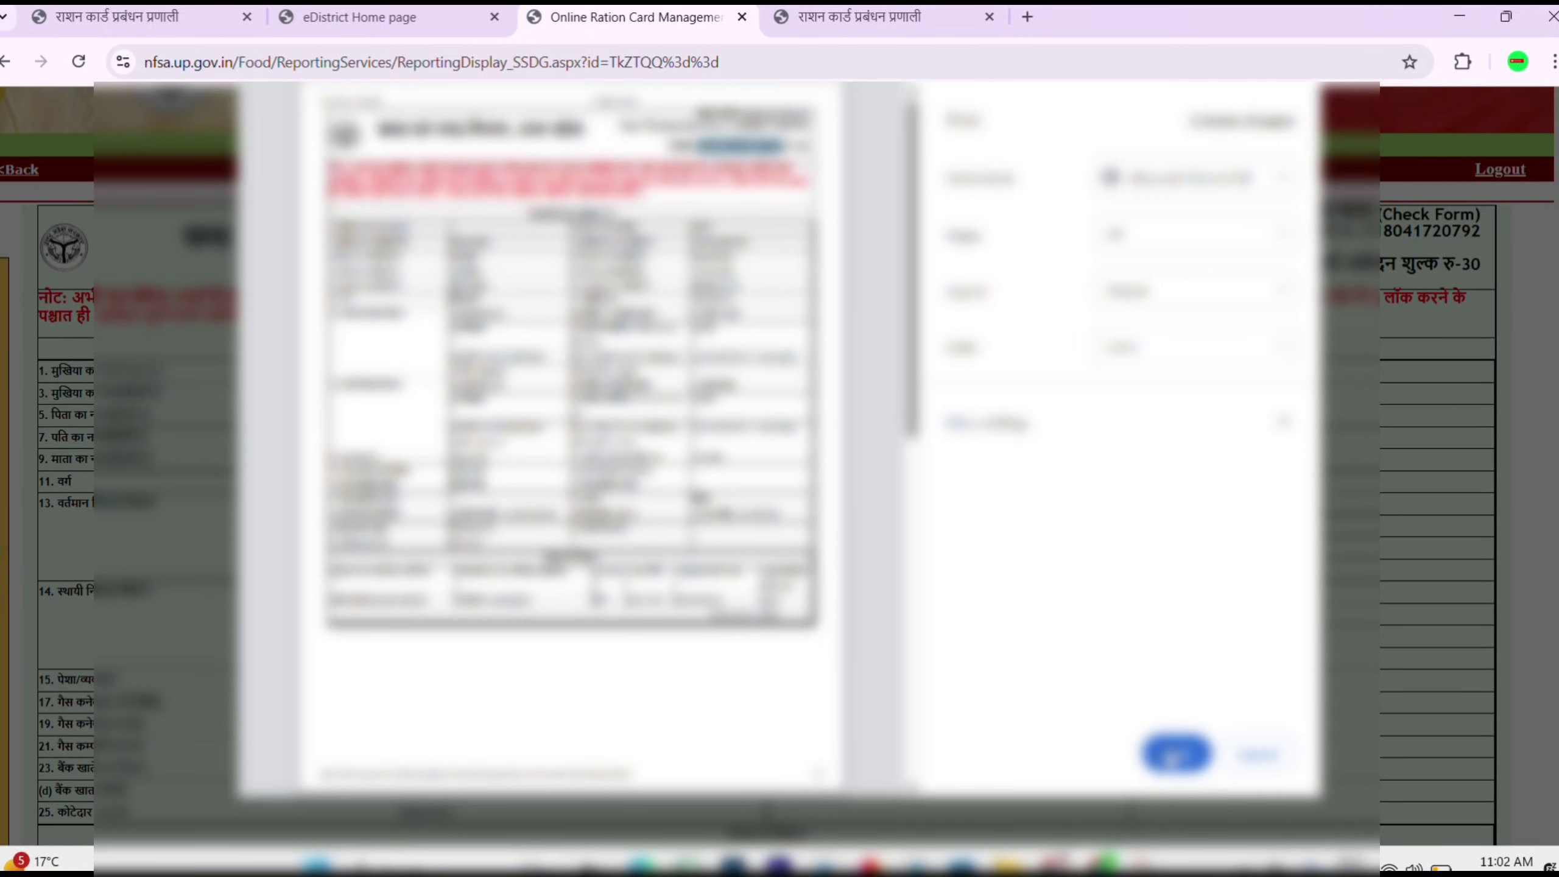
left_click(1176, 753)
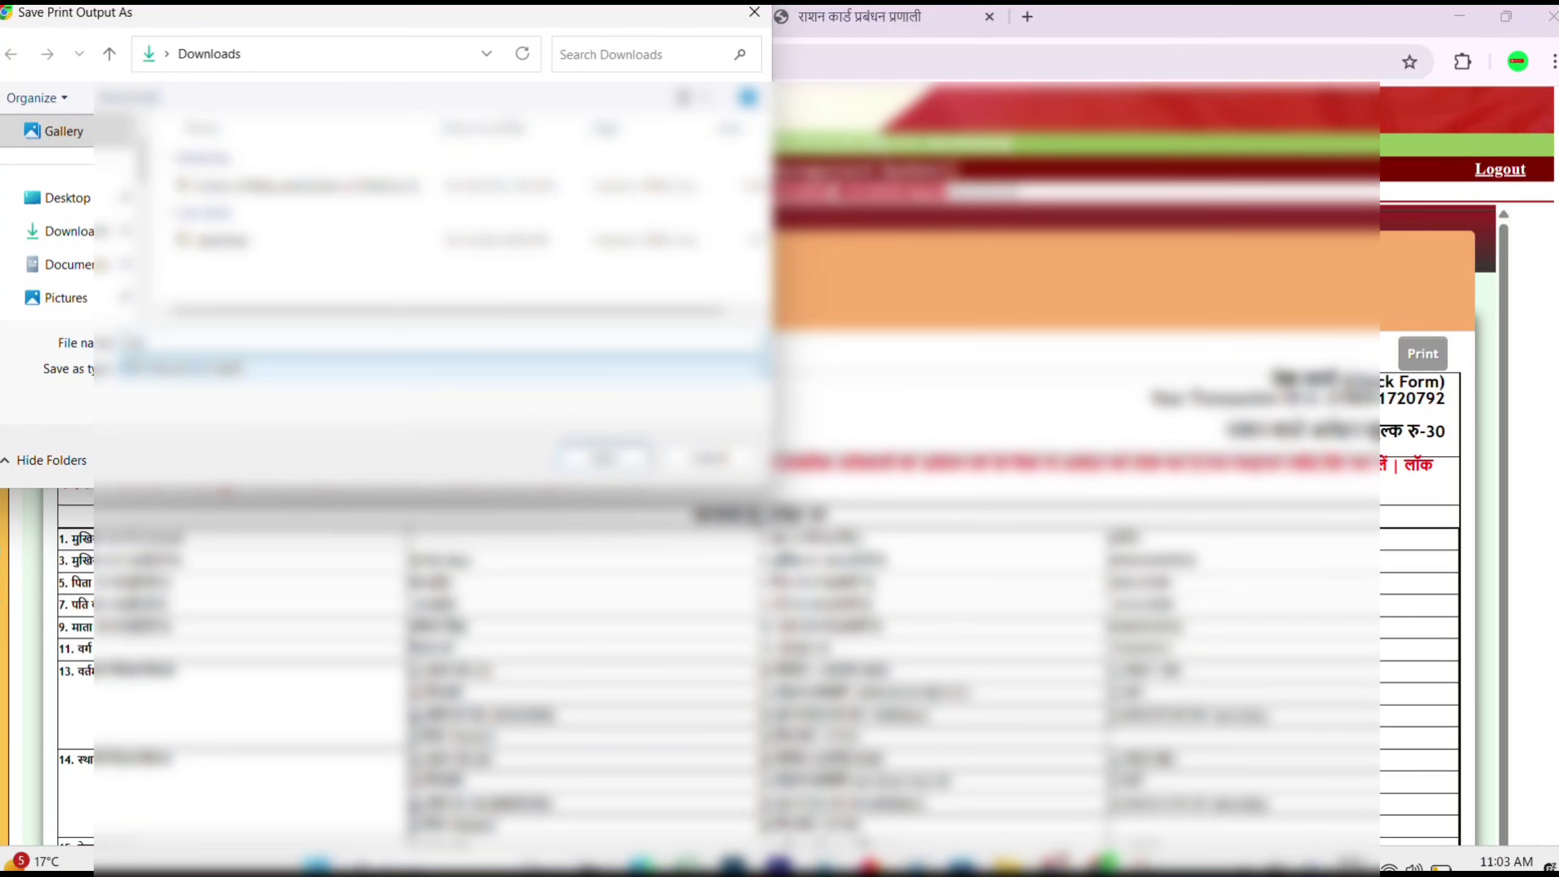
left_click(606, 457)
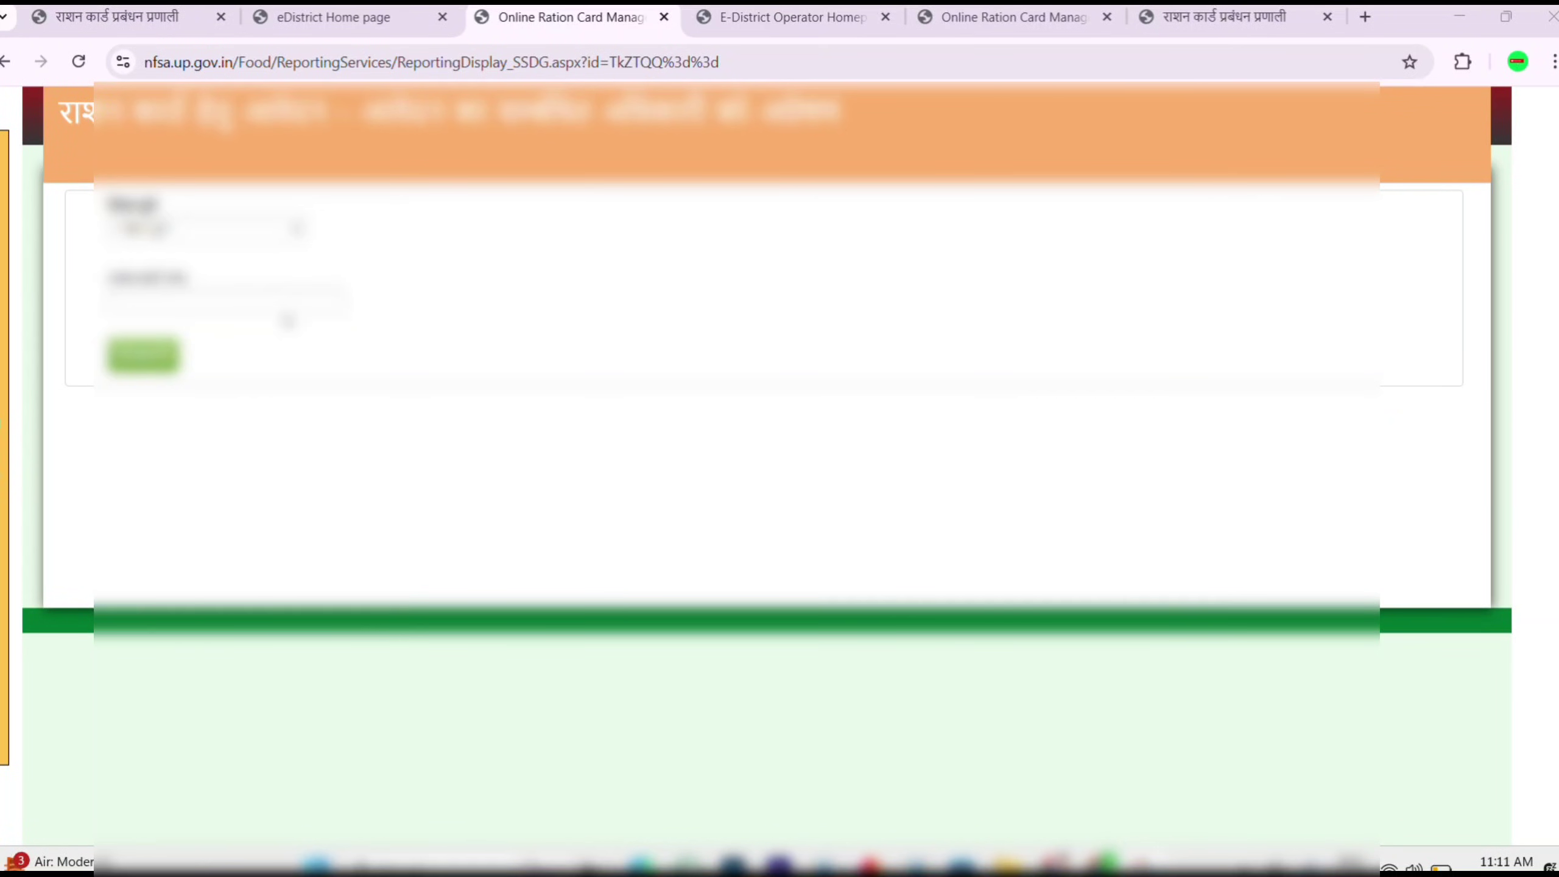
Step: On NFSA page 1.6, search district Bahraich using the previously used ration card number
mouse_move(5, 325)
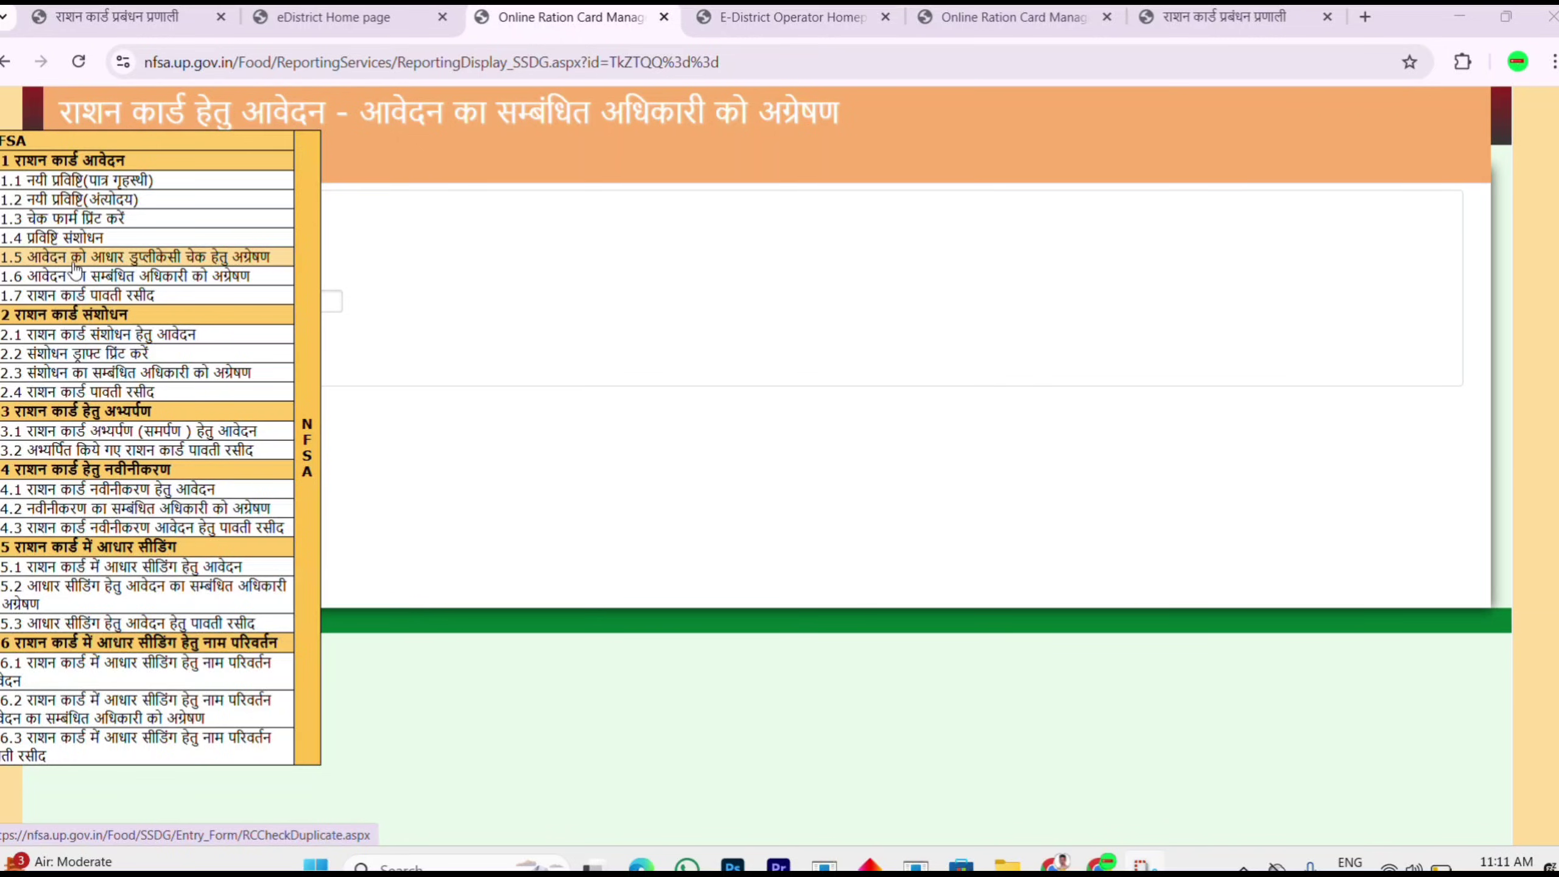
left_click(142, 278)
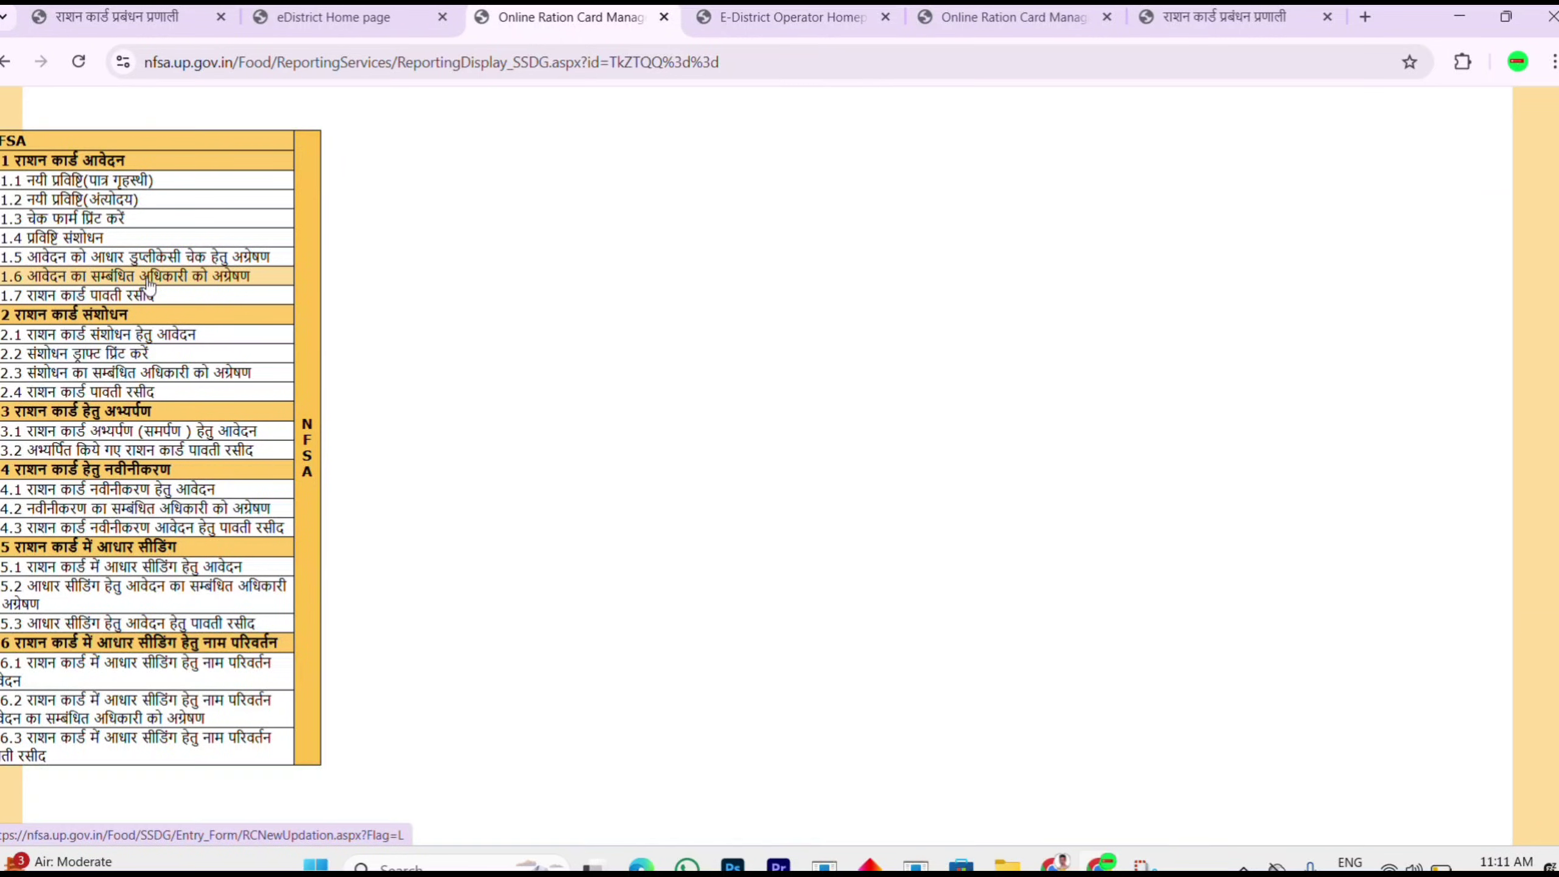
left_click(278, 229)
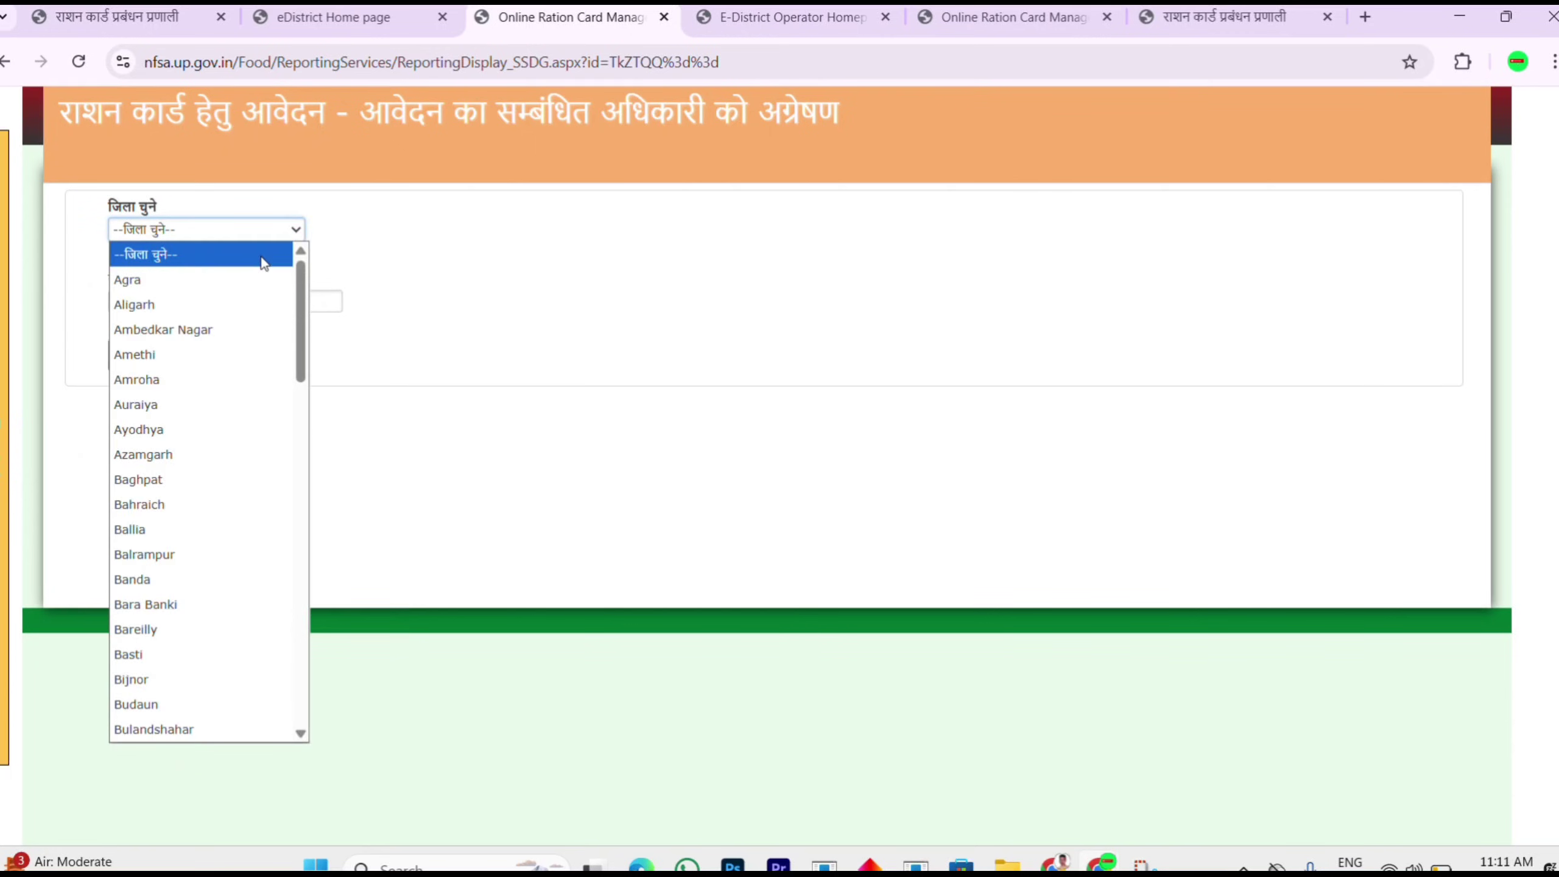
left_click(148, 505)
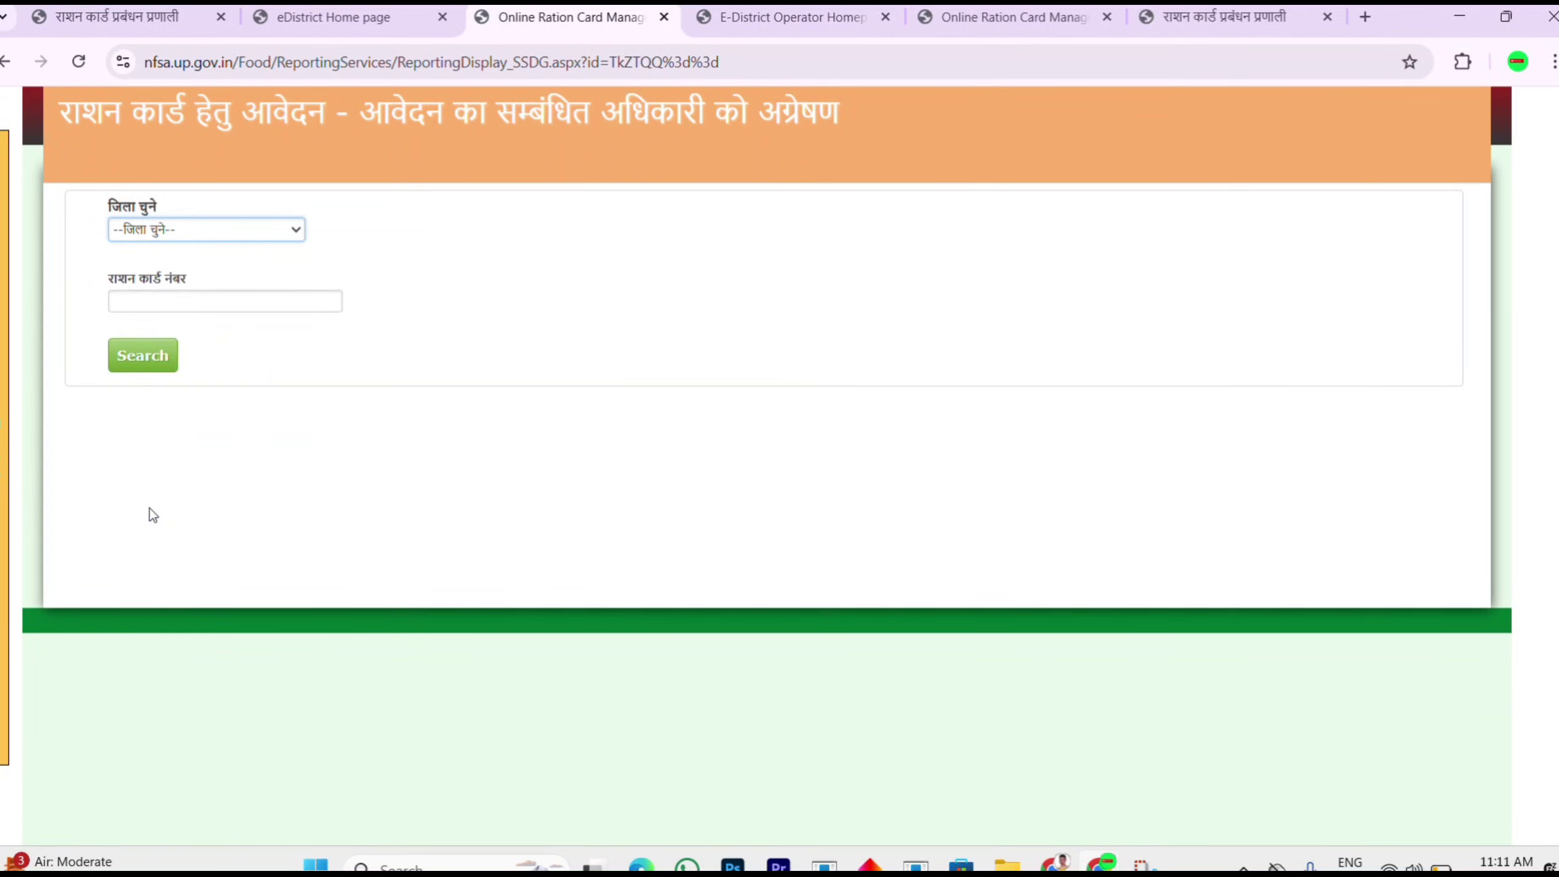
left_click(198, 302)
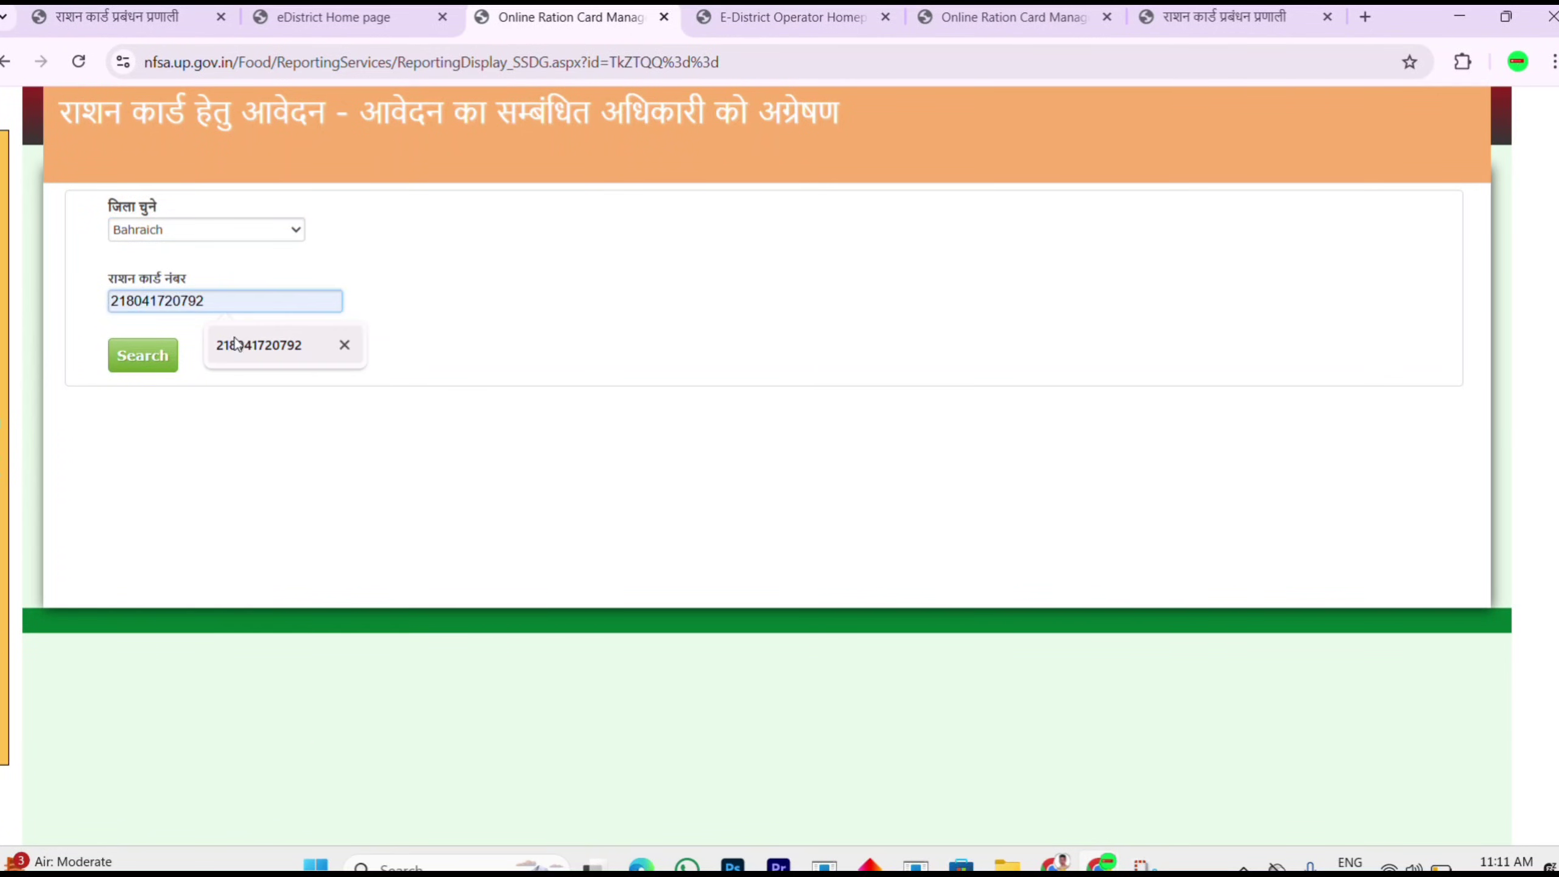
left_click(242, 347)
left_click(144, 362)
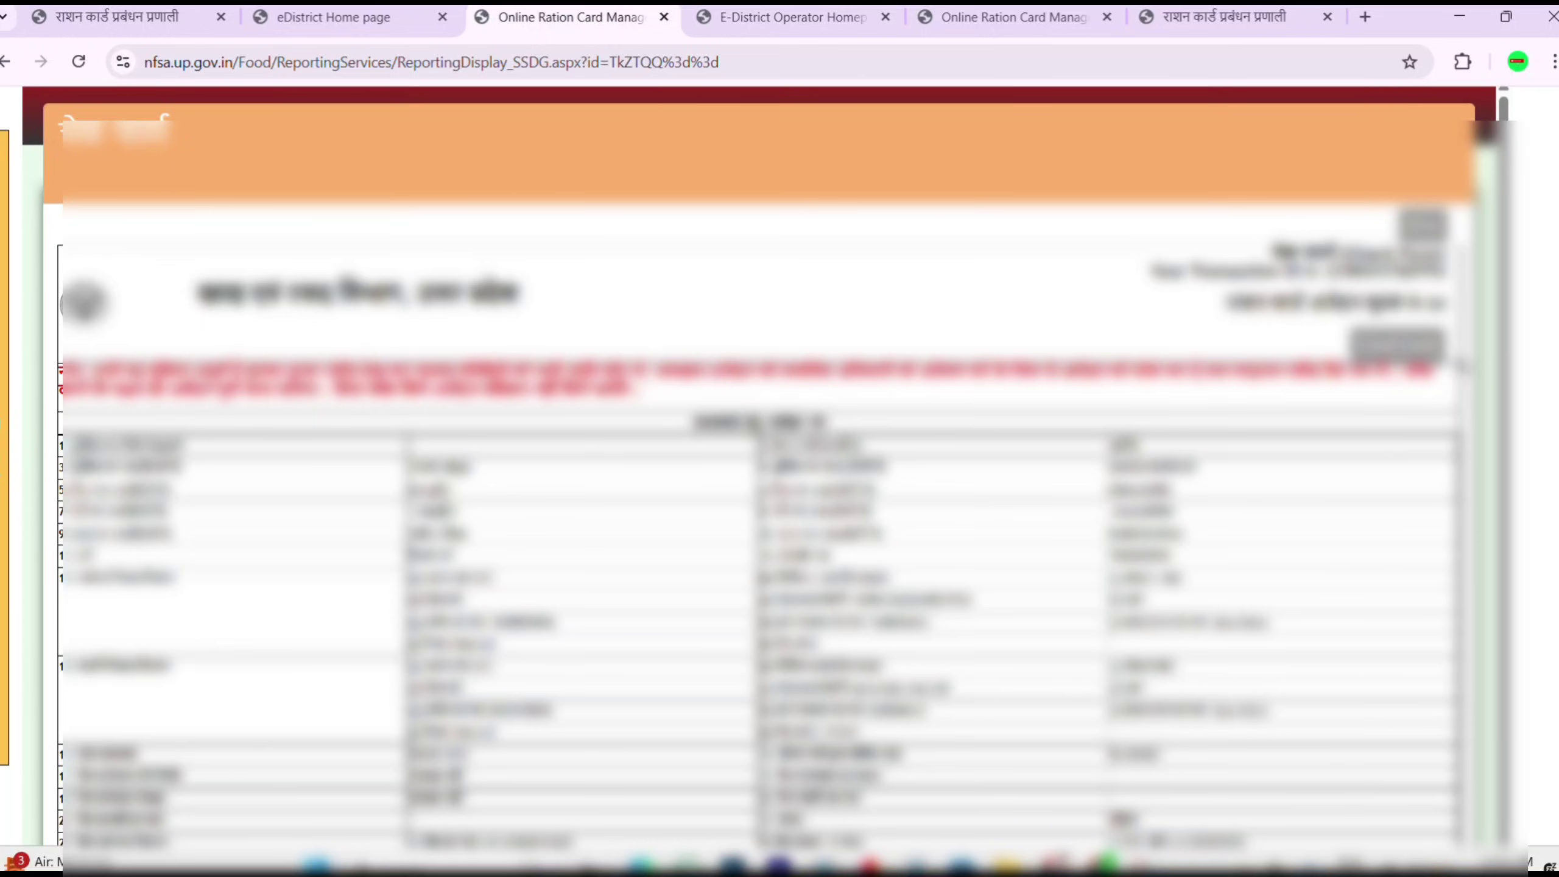
Step: Review the application report, then go to NFSA menu item 1.4 प्रविष्टि संशोधन
scroll(755, 466, "down", 15)
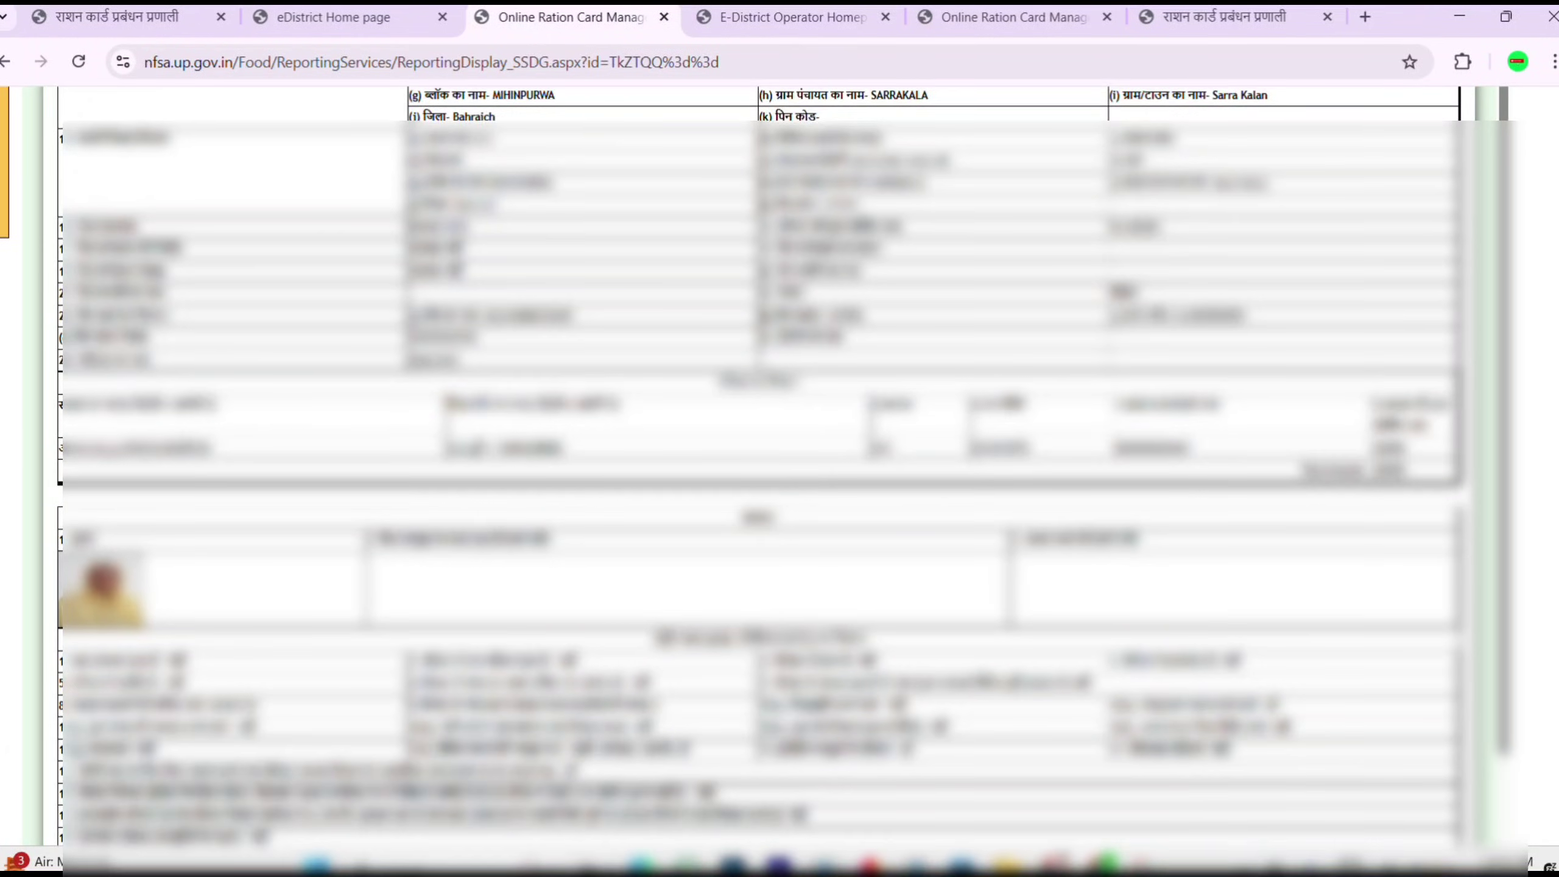
scroll(755, 467, "up", 8)
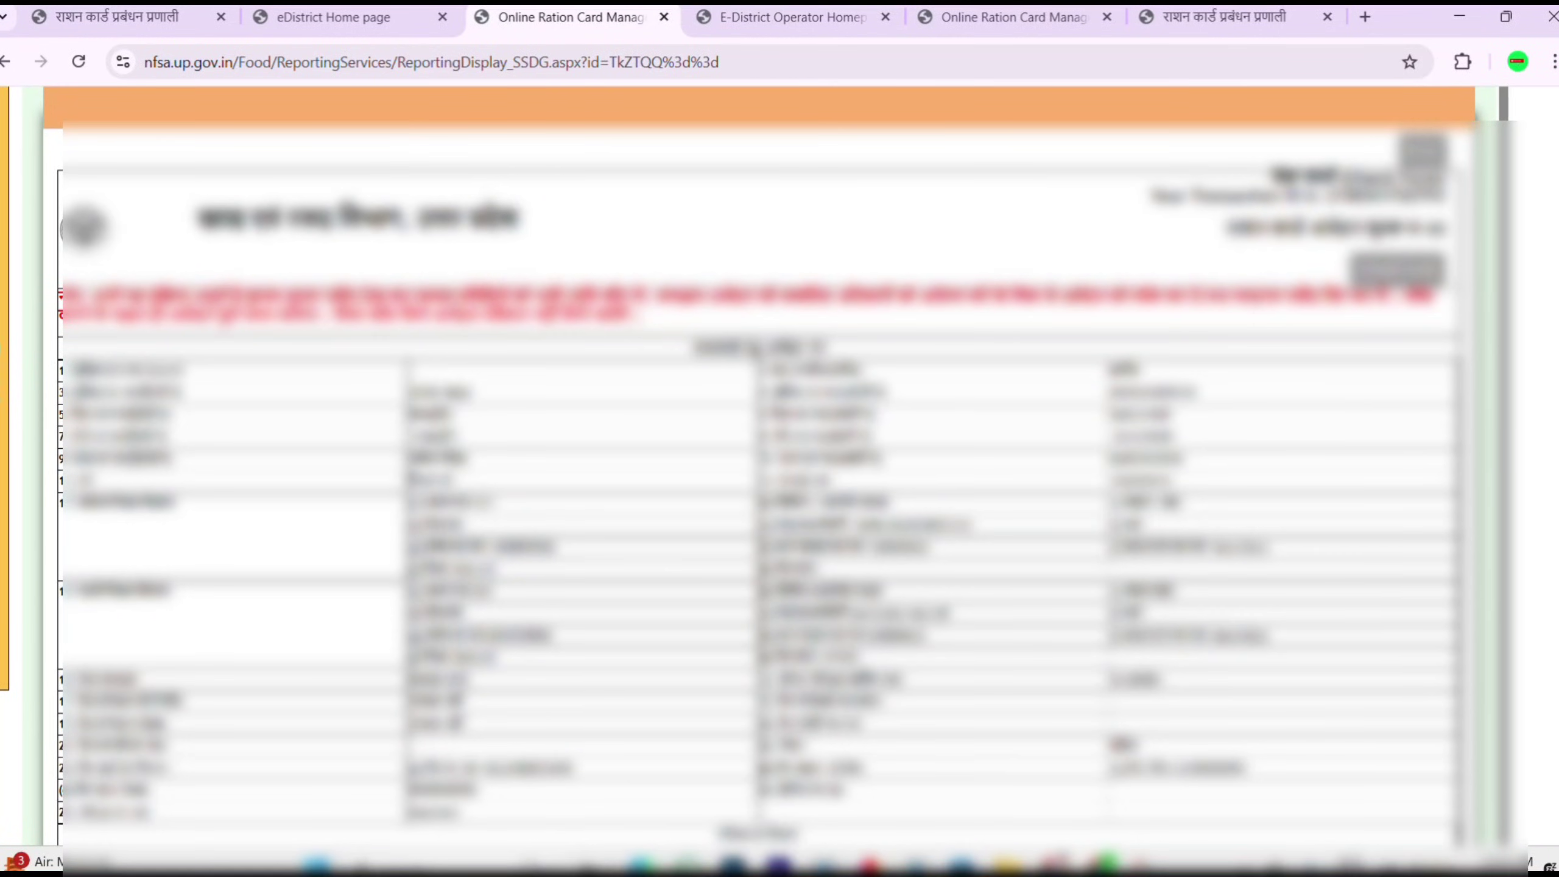
scroll(1543, 449, "down", 2)
scroll(1544, 449, "up", 3)
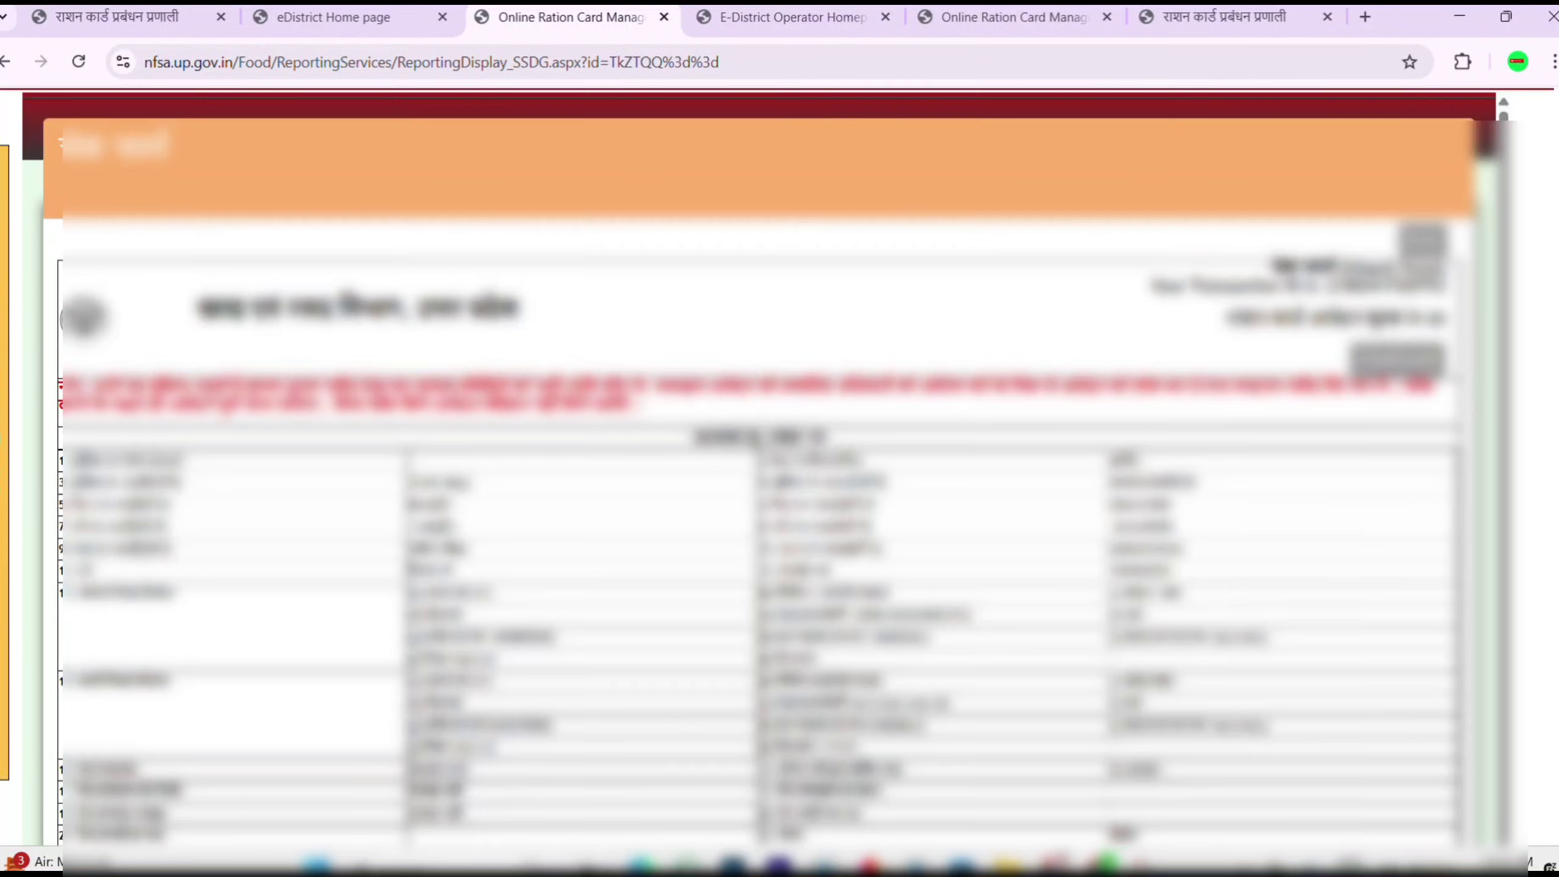
mouse_move(12, 380)
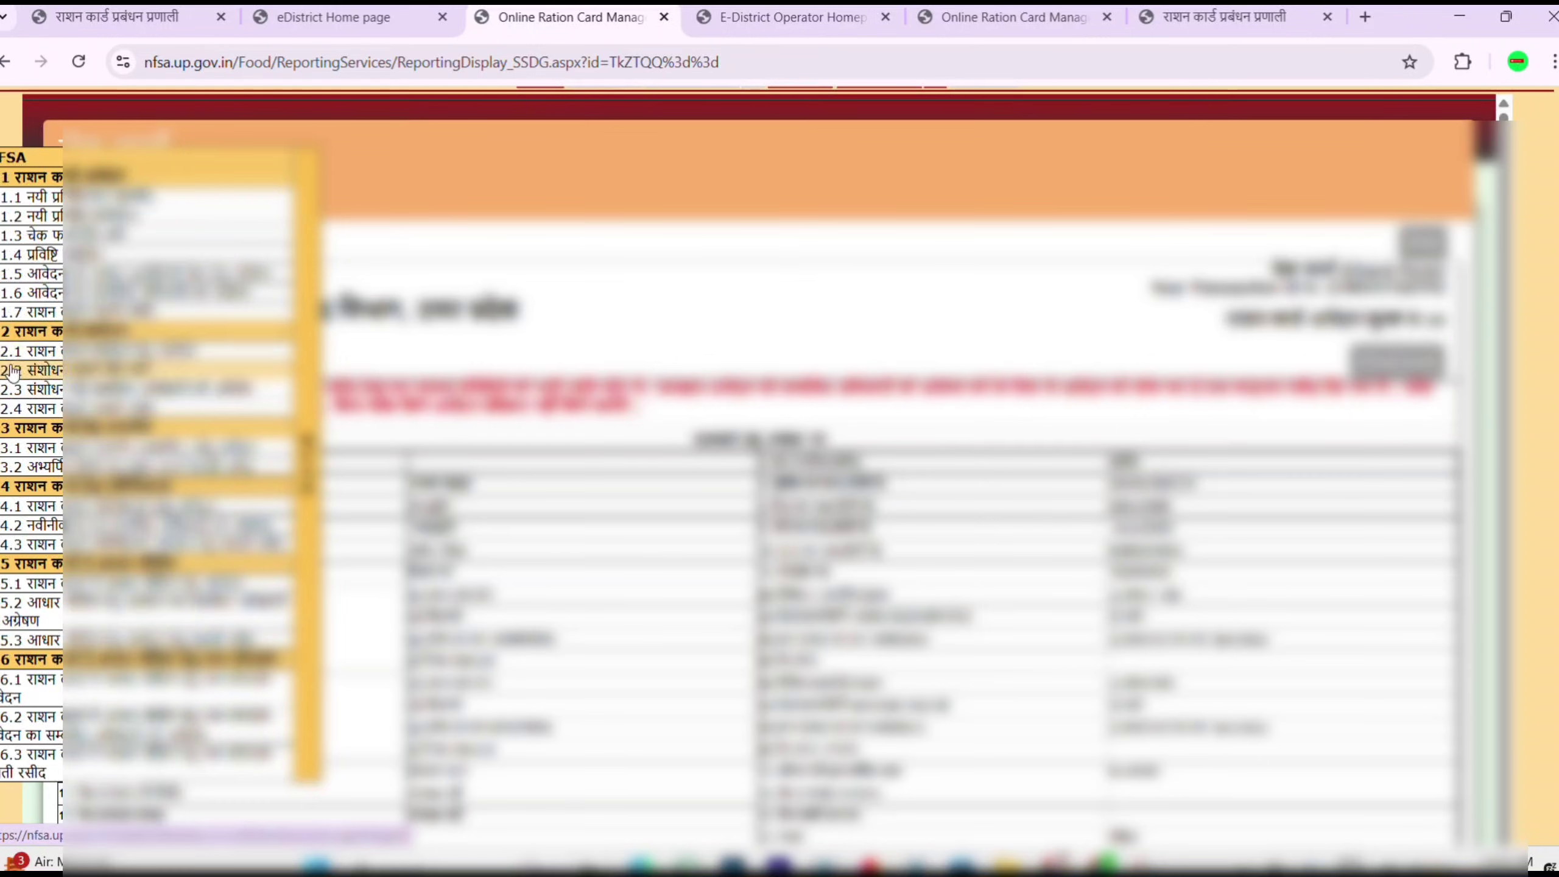
left_click(30, 254)
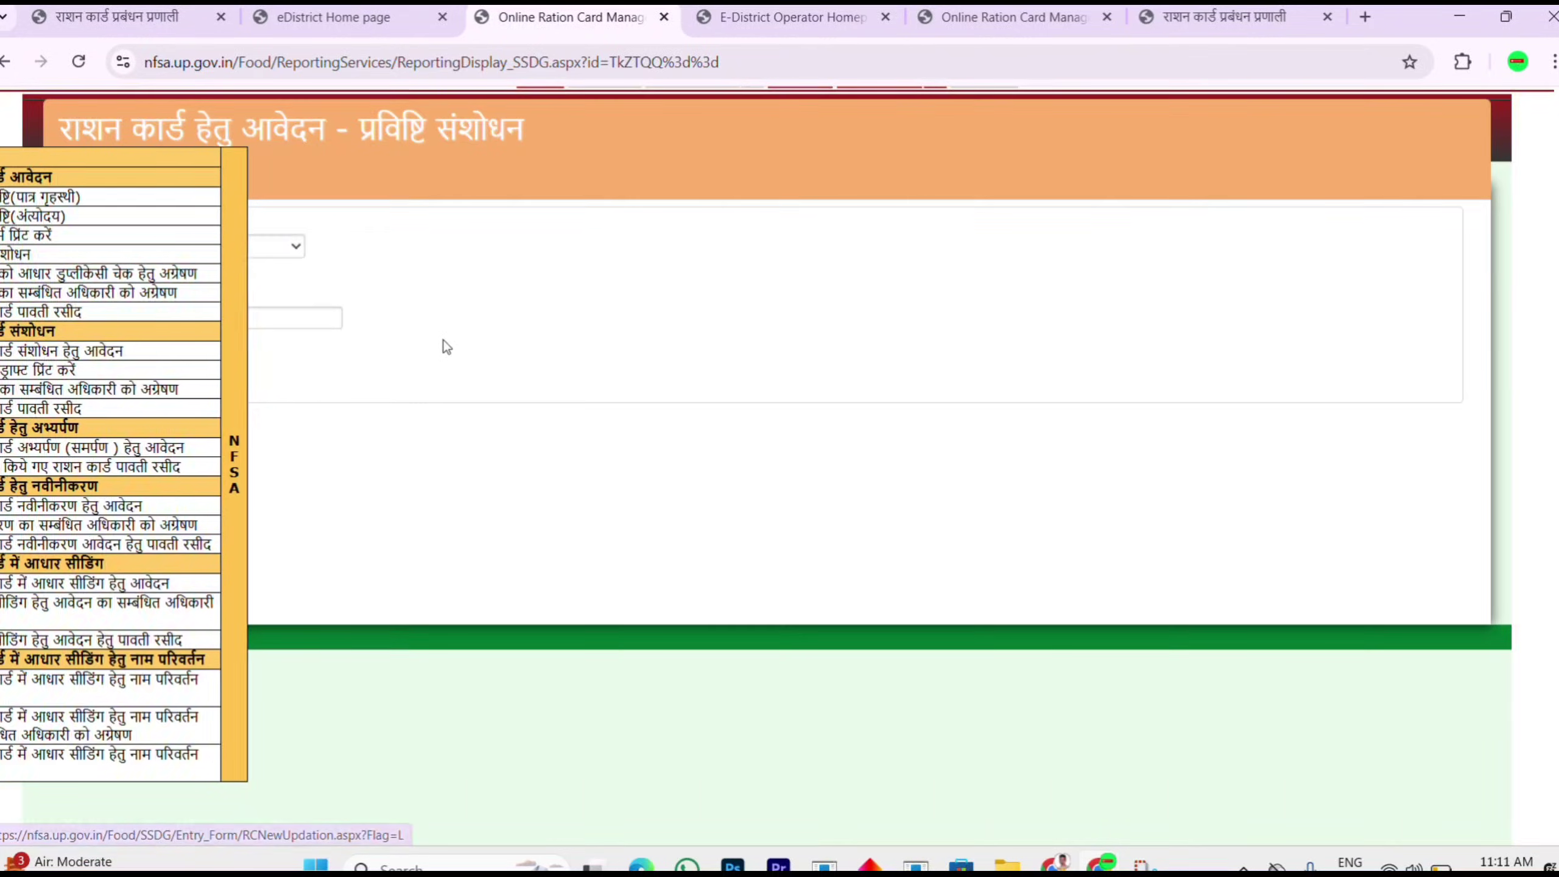